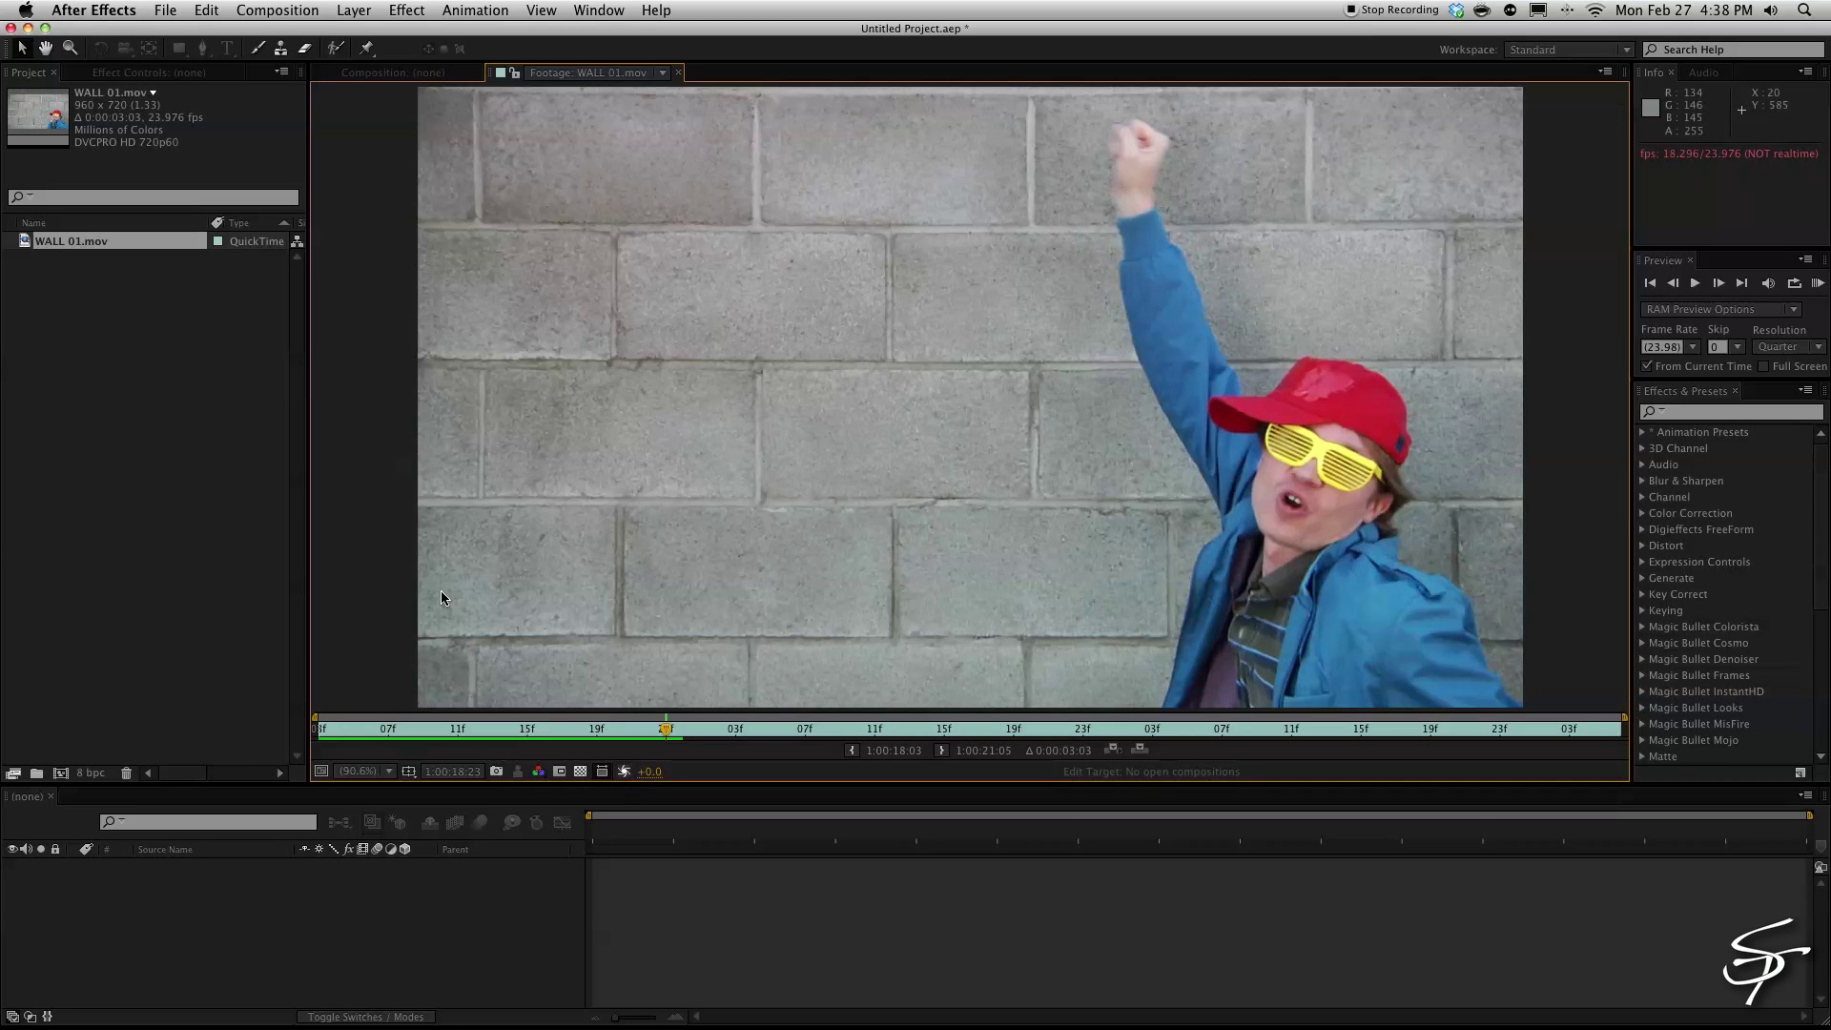
- Preview the wall footage and build the WALL 01 composition from it, fitted to the viewer
key("space")
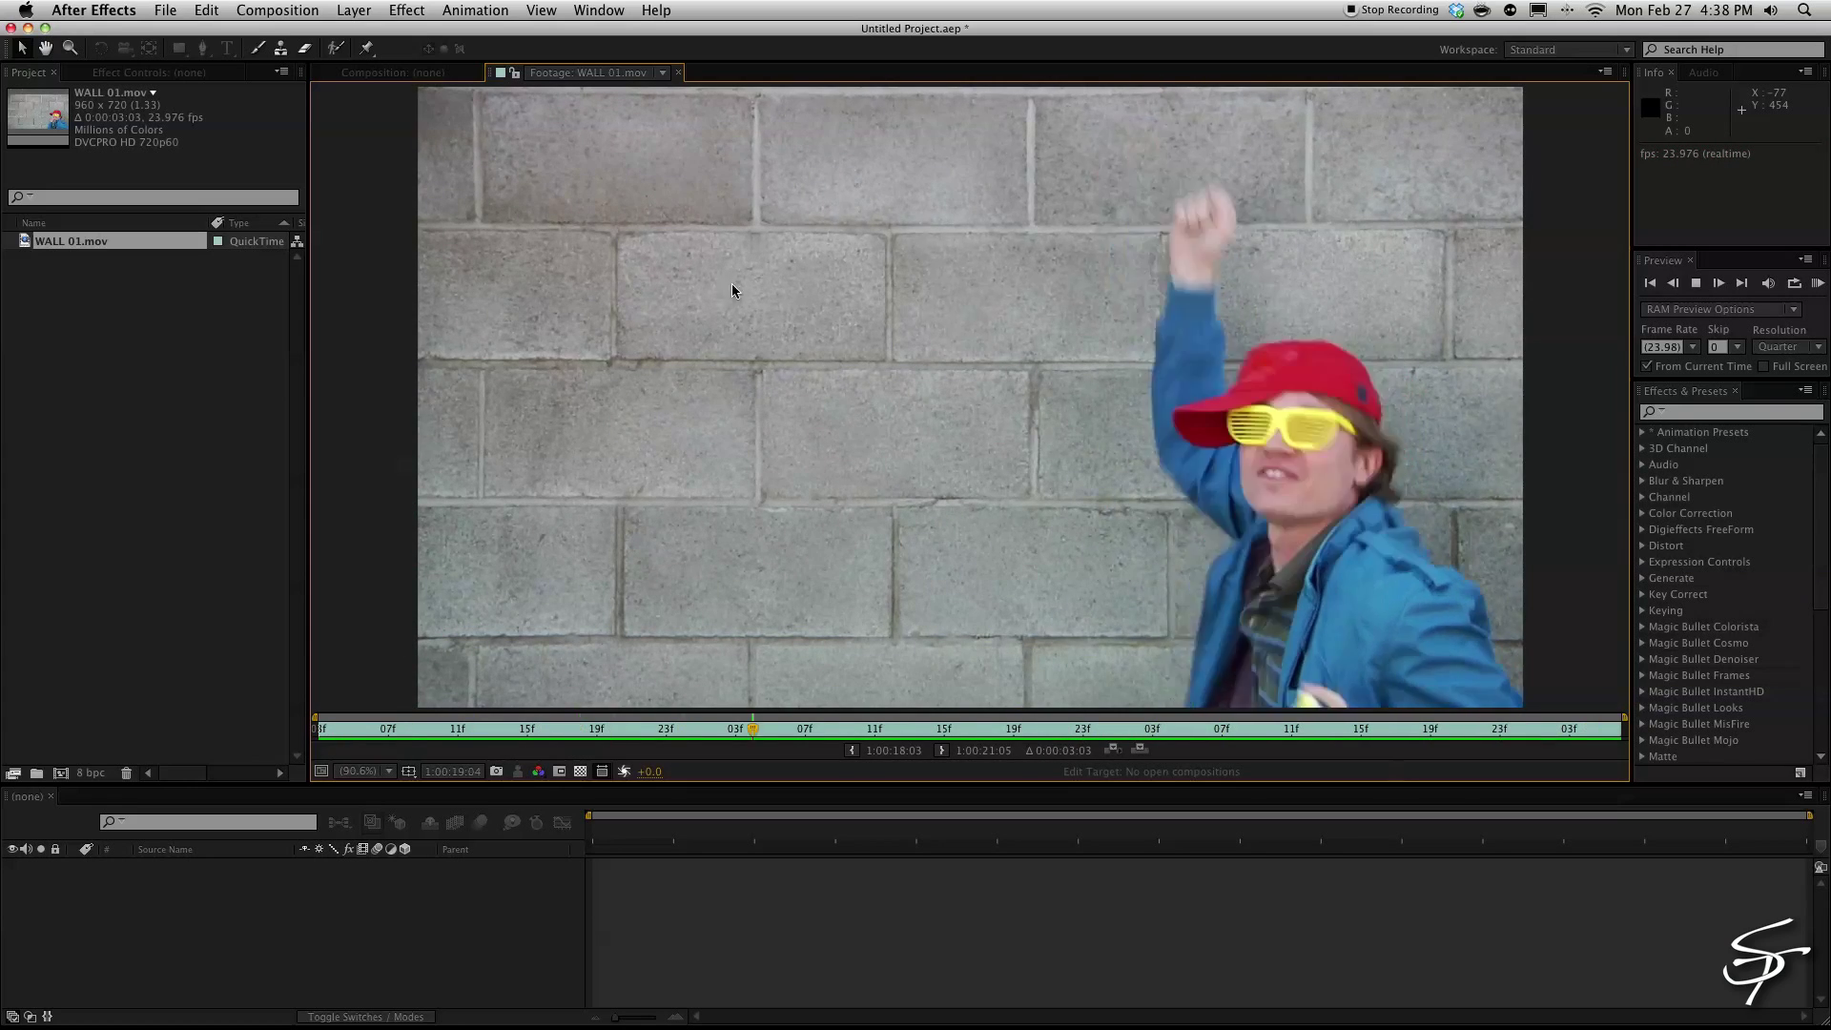
key("space")
left_click(43, 242)
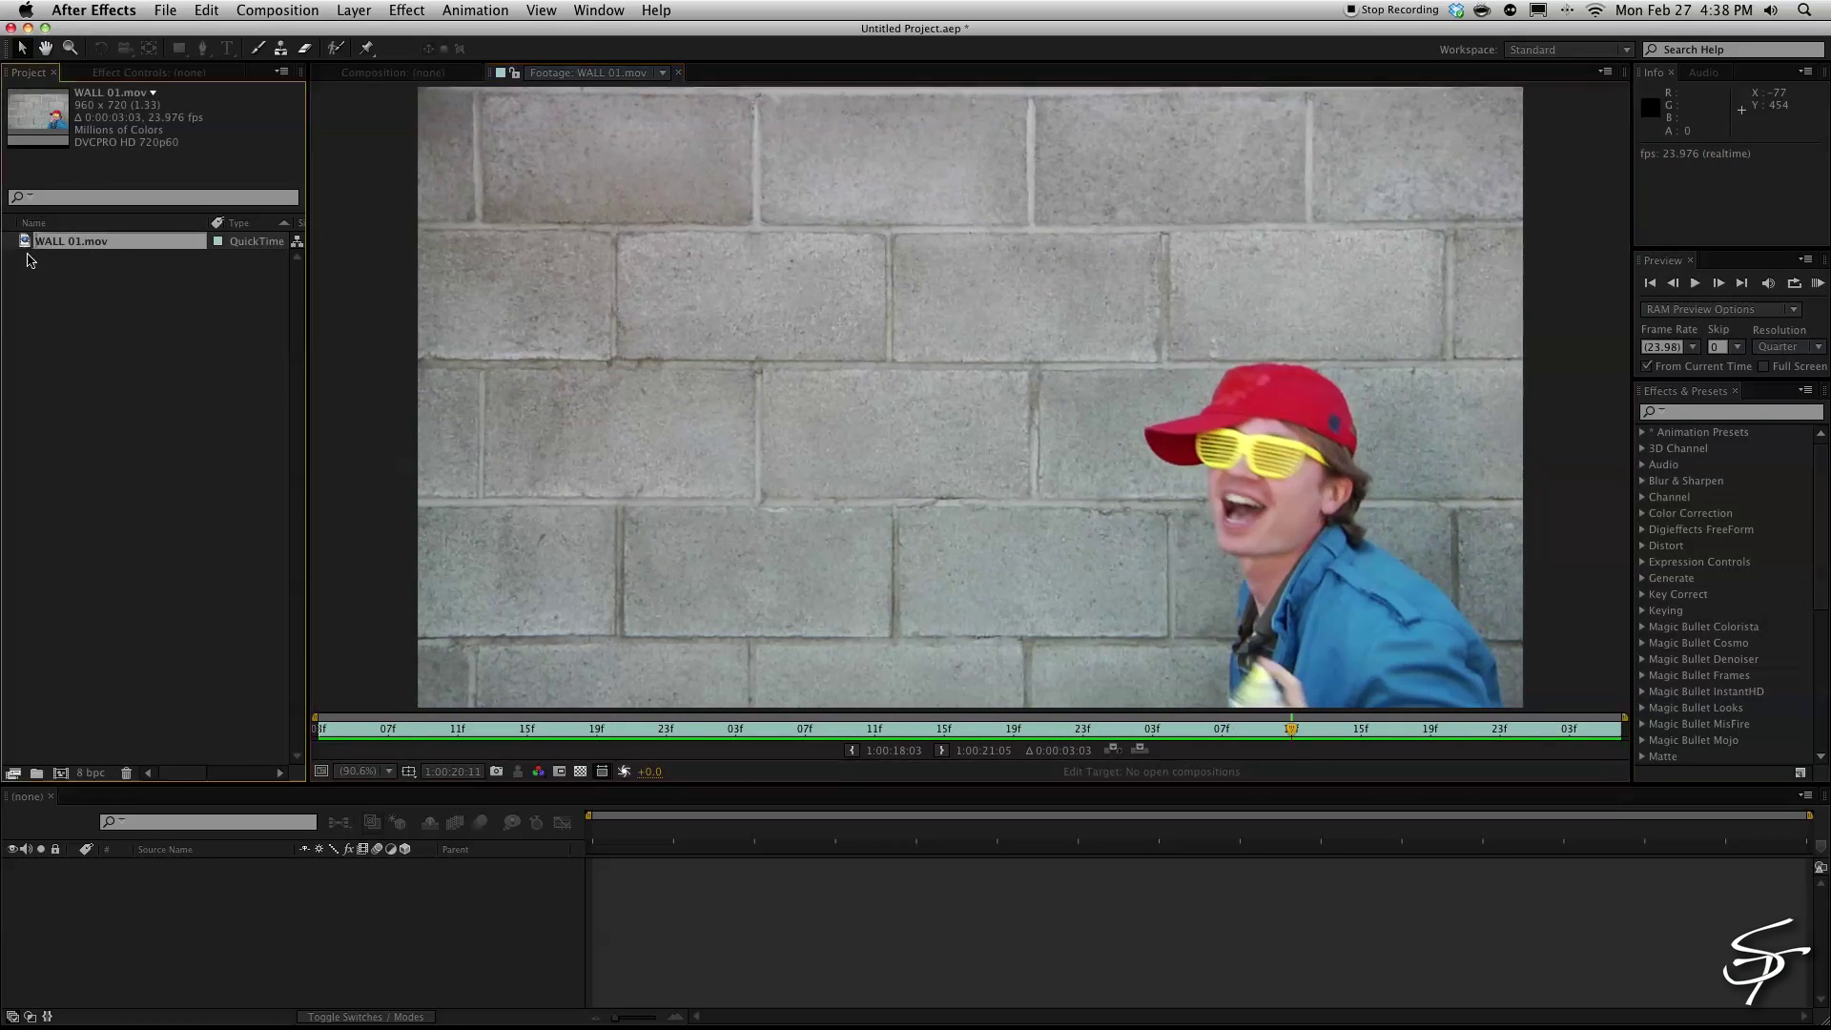
left_click(59, 774)
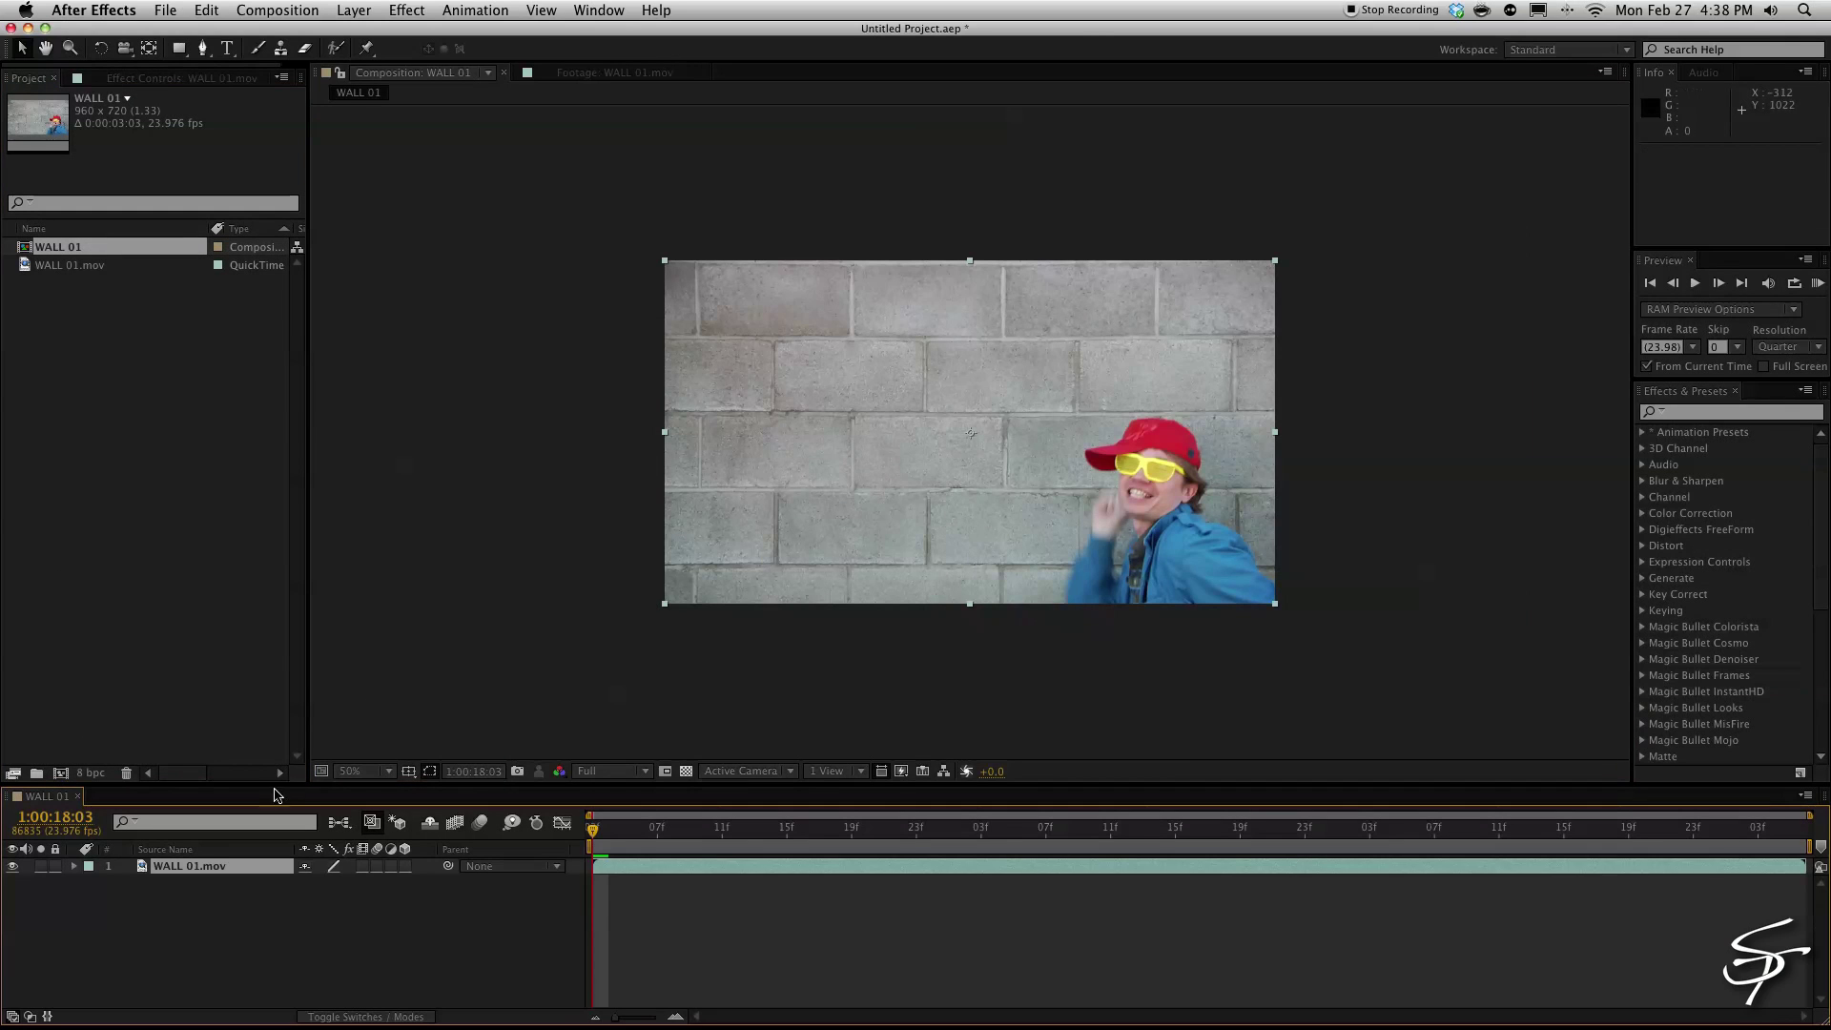
left_click(372, 772)
left_click(371, 724)
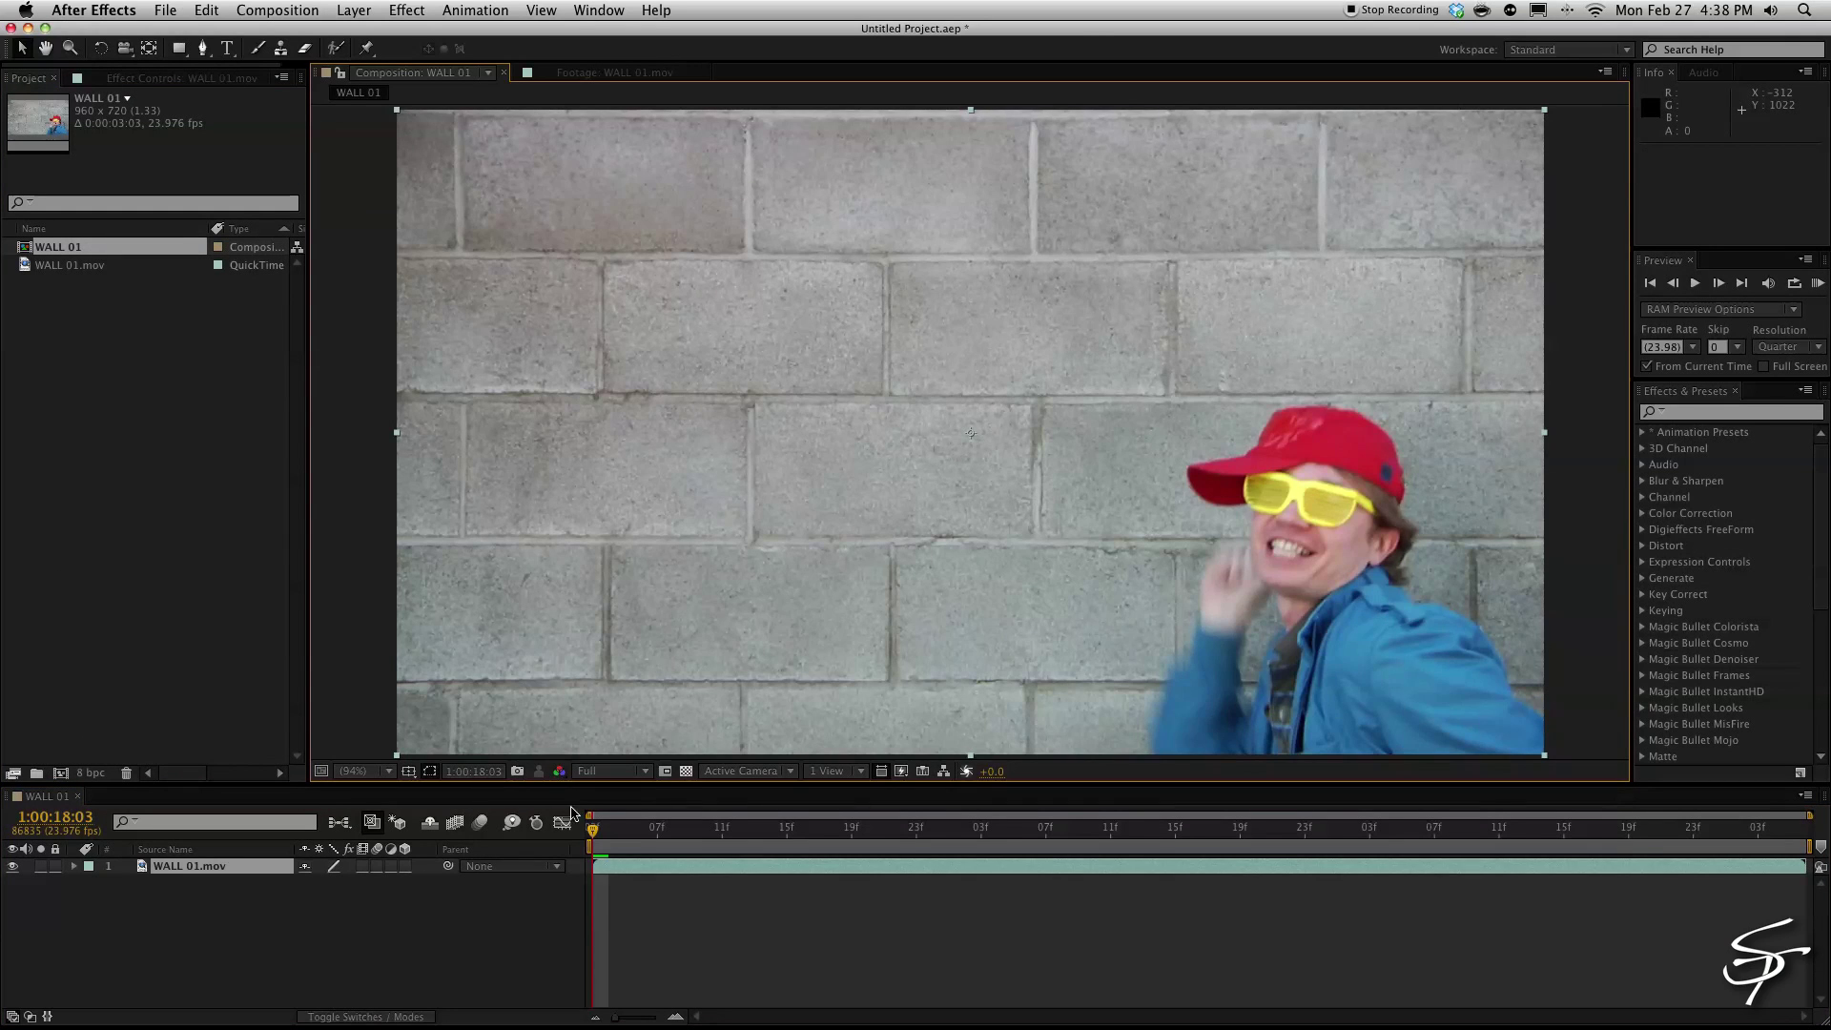
- Duplicate the footage layer and rename the lower copy BG
key("space")
key("super+d")
left_click(199, 882)
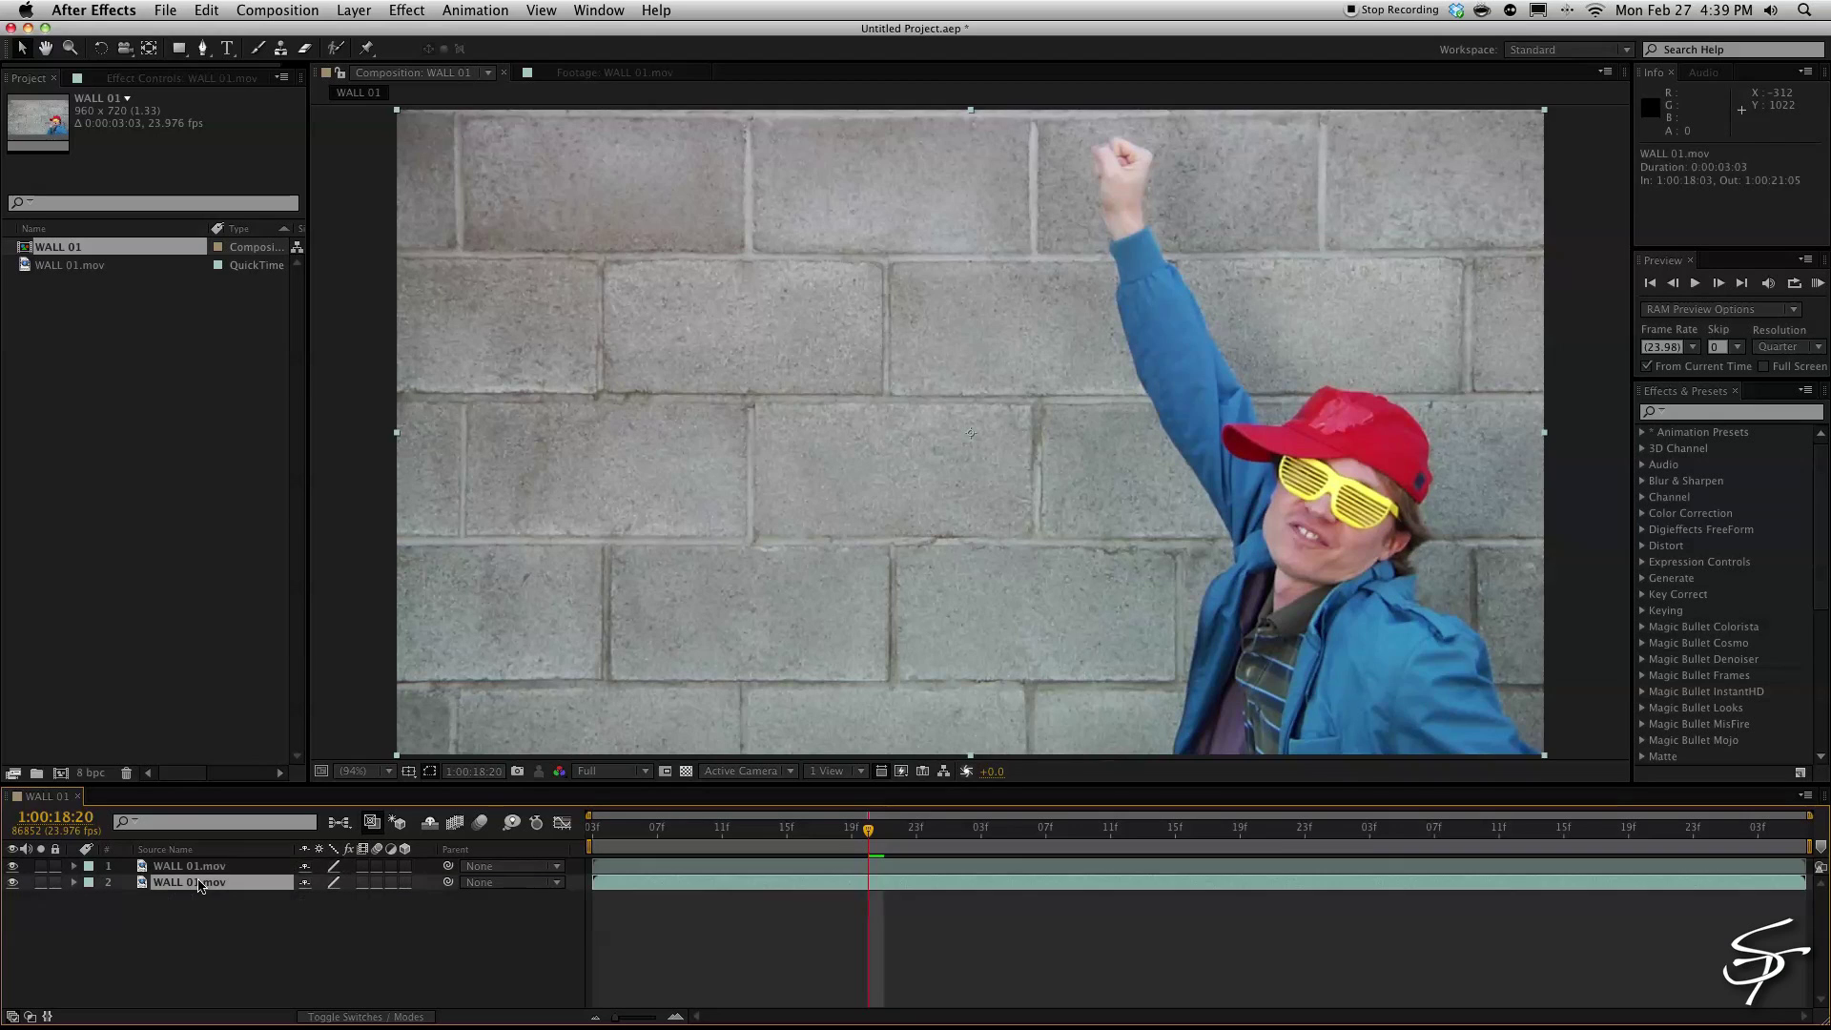
key("Return")
type("BG")
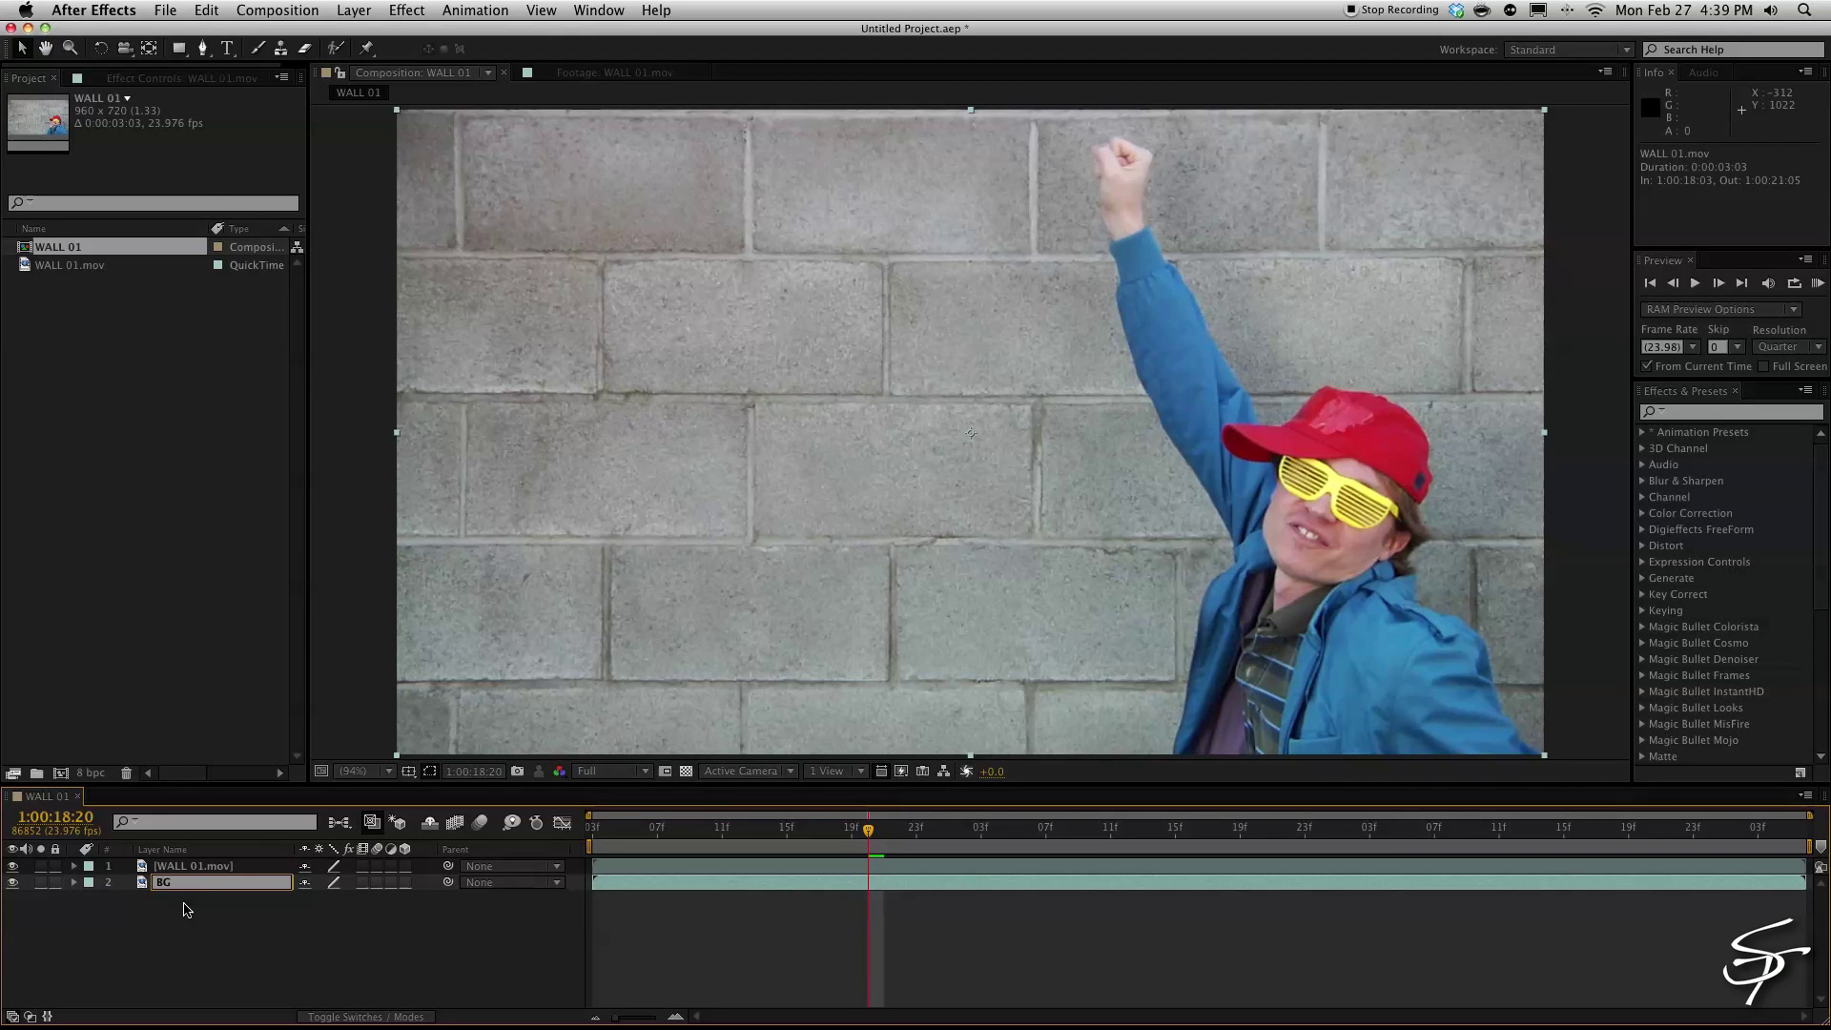
key("Return")
- Rename the top copy LIAM and open it in its own layer viewer from the first frame
left_click(181, 867)
key("Return")
type("L")
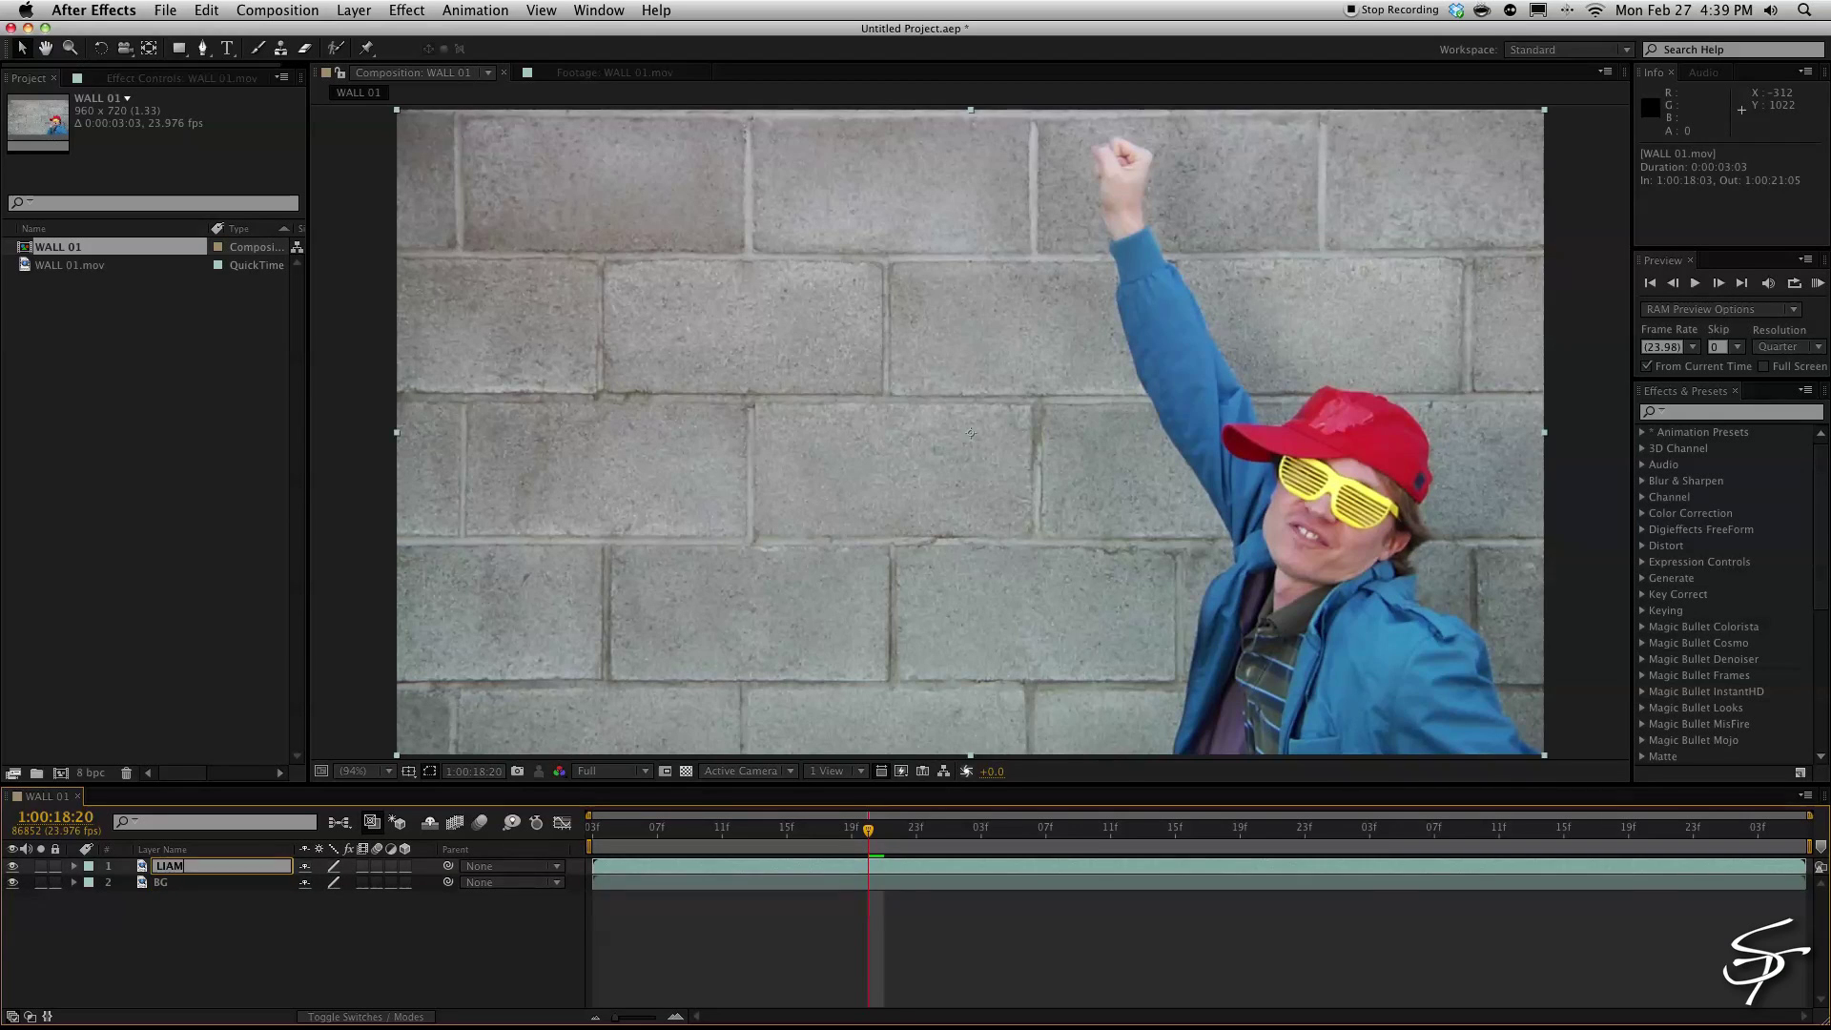
type("IAM")
key("Return")
key("Home")
key("KP_Enter")
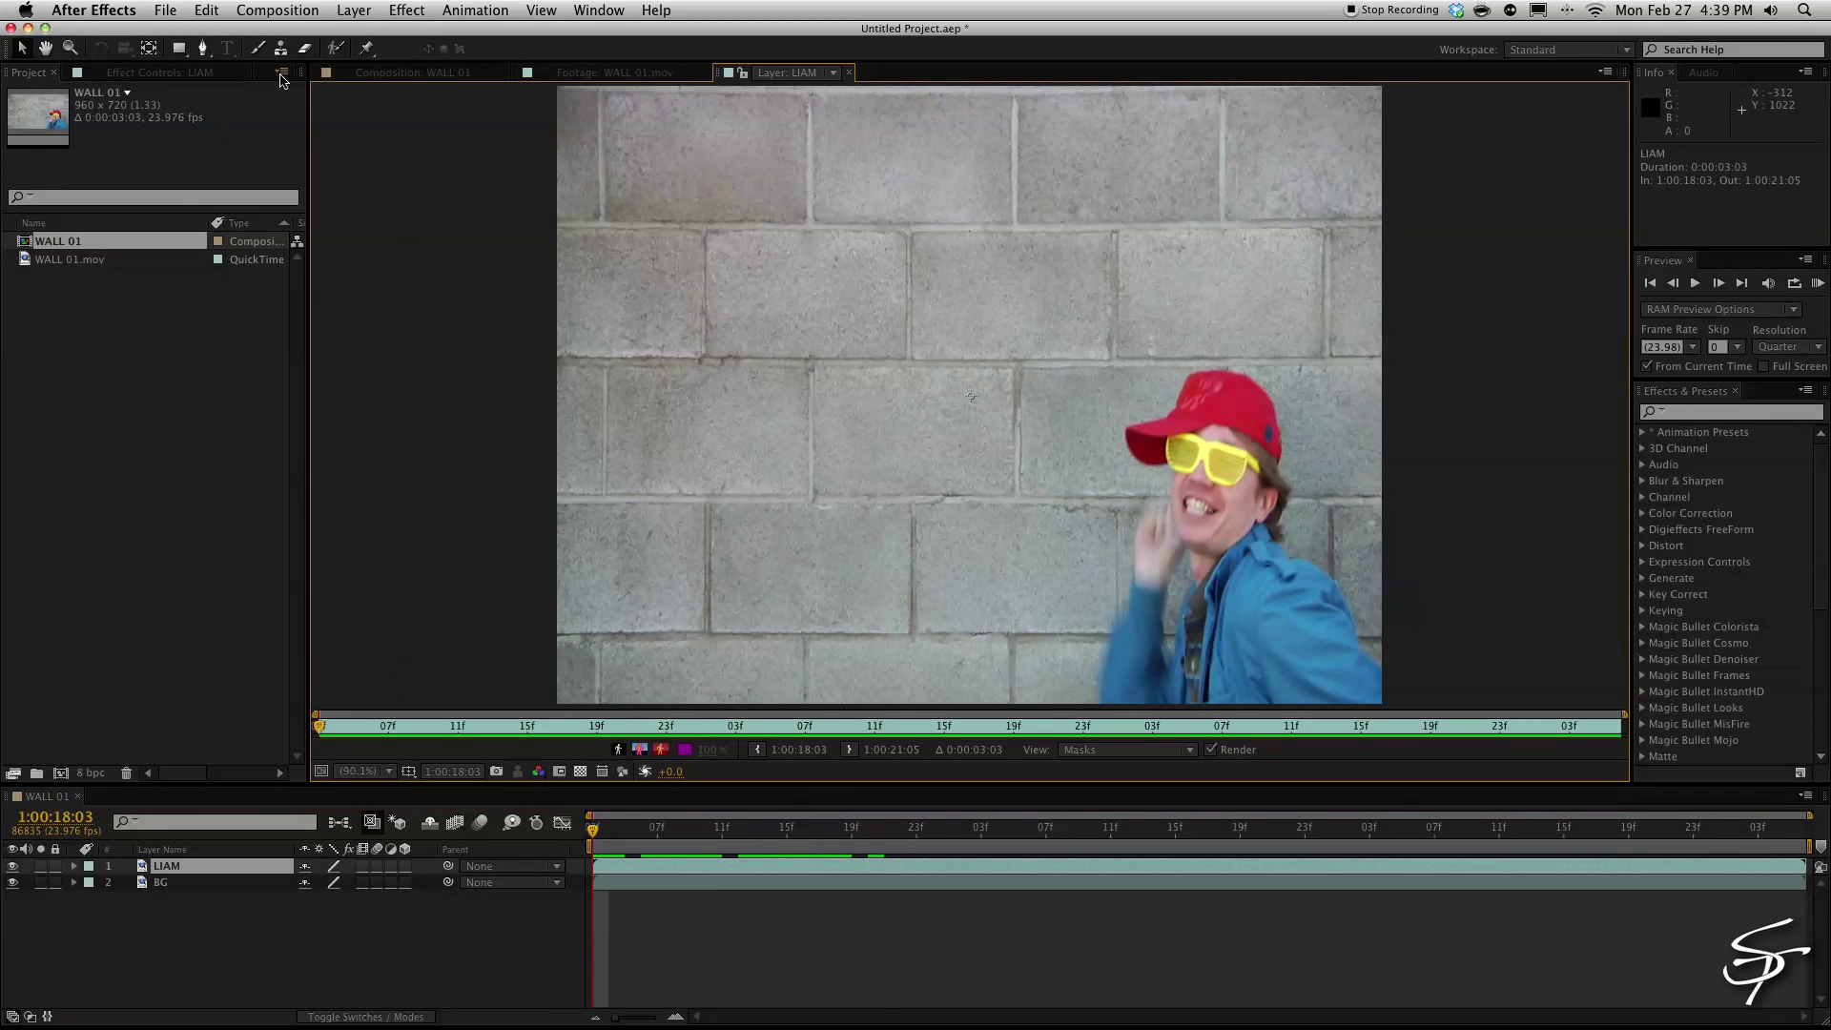
- Roto Brush the man on LIAM, removing wall beside his arm, and extend the span to the clip end
left_click(334, 48)
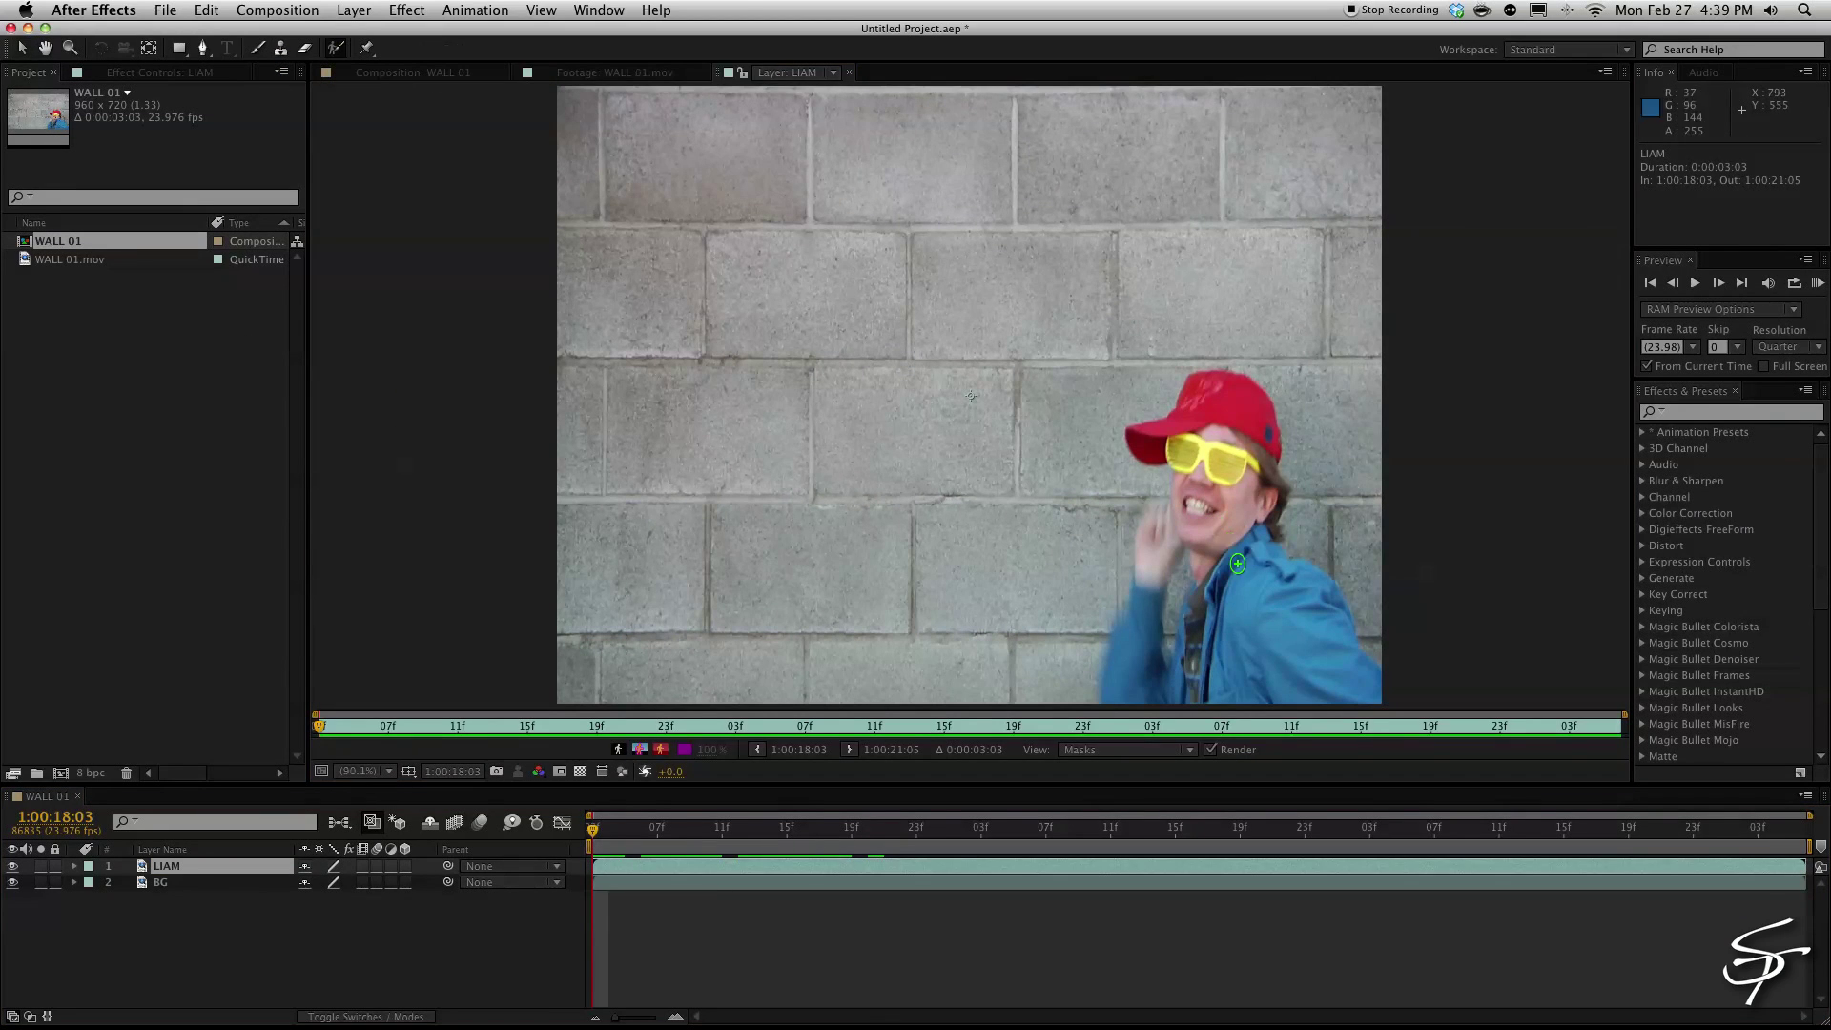
mouse_move(1219, 389)
left_mouse_down()
mouse_move(1276, 605)
mouse_move(1332, 653)
mouse_move(1342, 694)
mouse_move(1208, 524)
mouse_move(1201, 443)
mouse_move(1209, 707)
mouse_move(1149, 700)
mouse_move(1153, 534)
left_mouse_up()
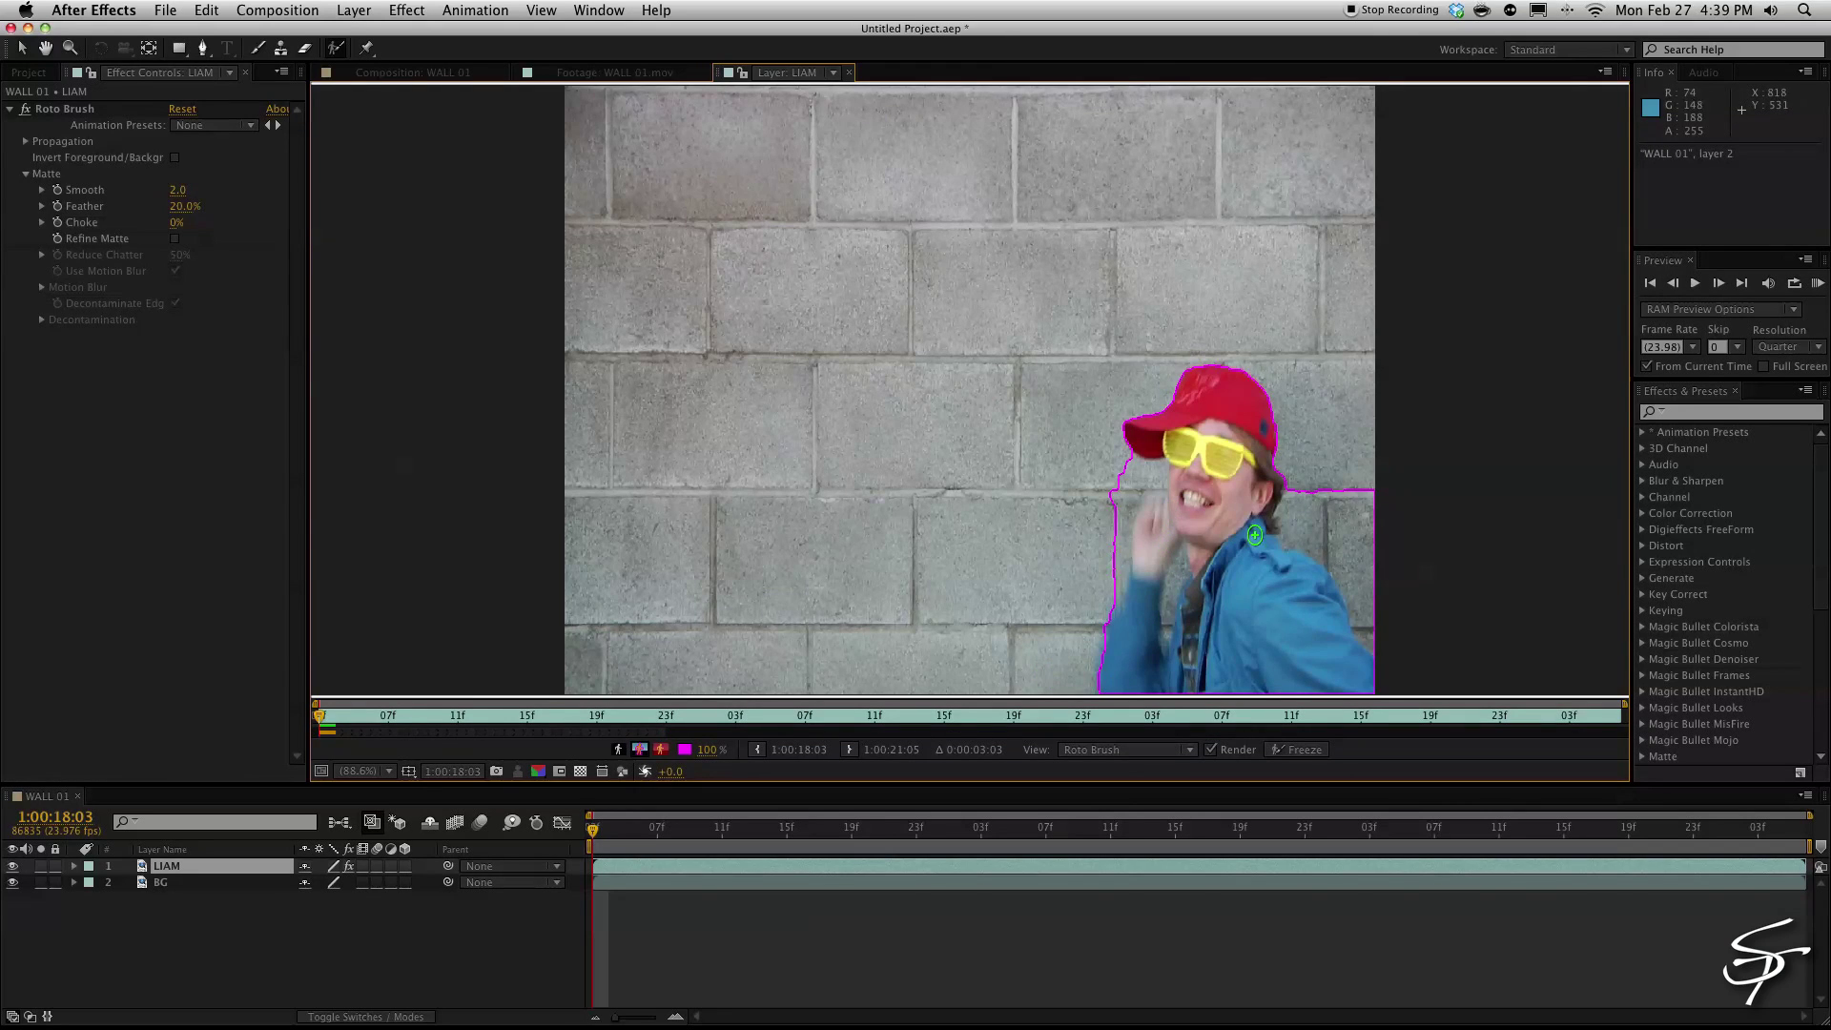
left_click_drag(1349, 462, 1358, 548)
left_click_drag(1118, 465, 1112, 589)
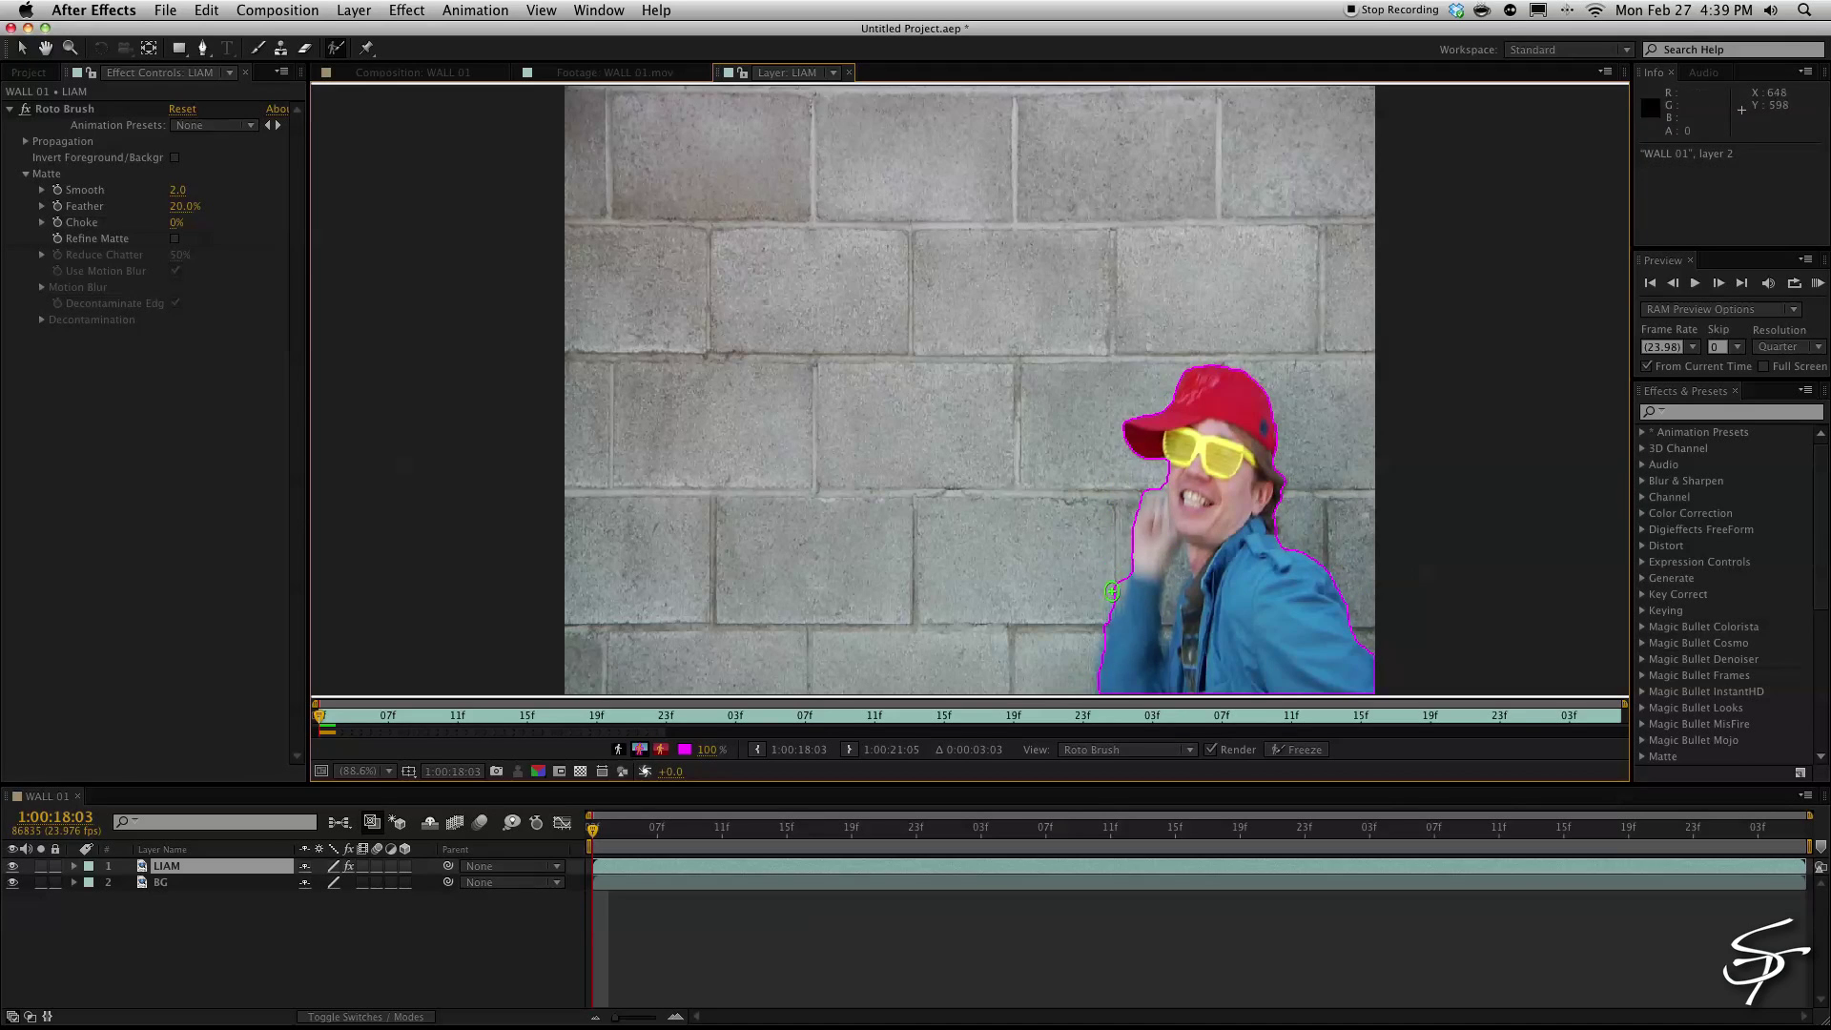
scroll(1112, 591, "up", 3)
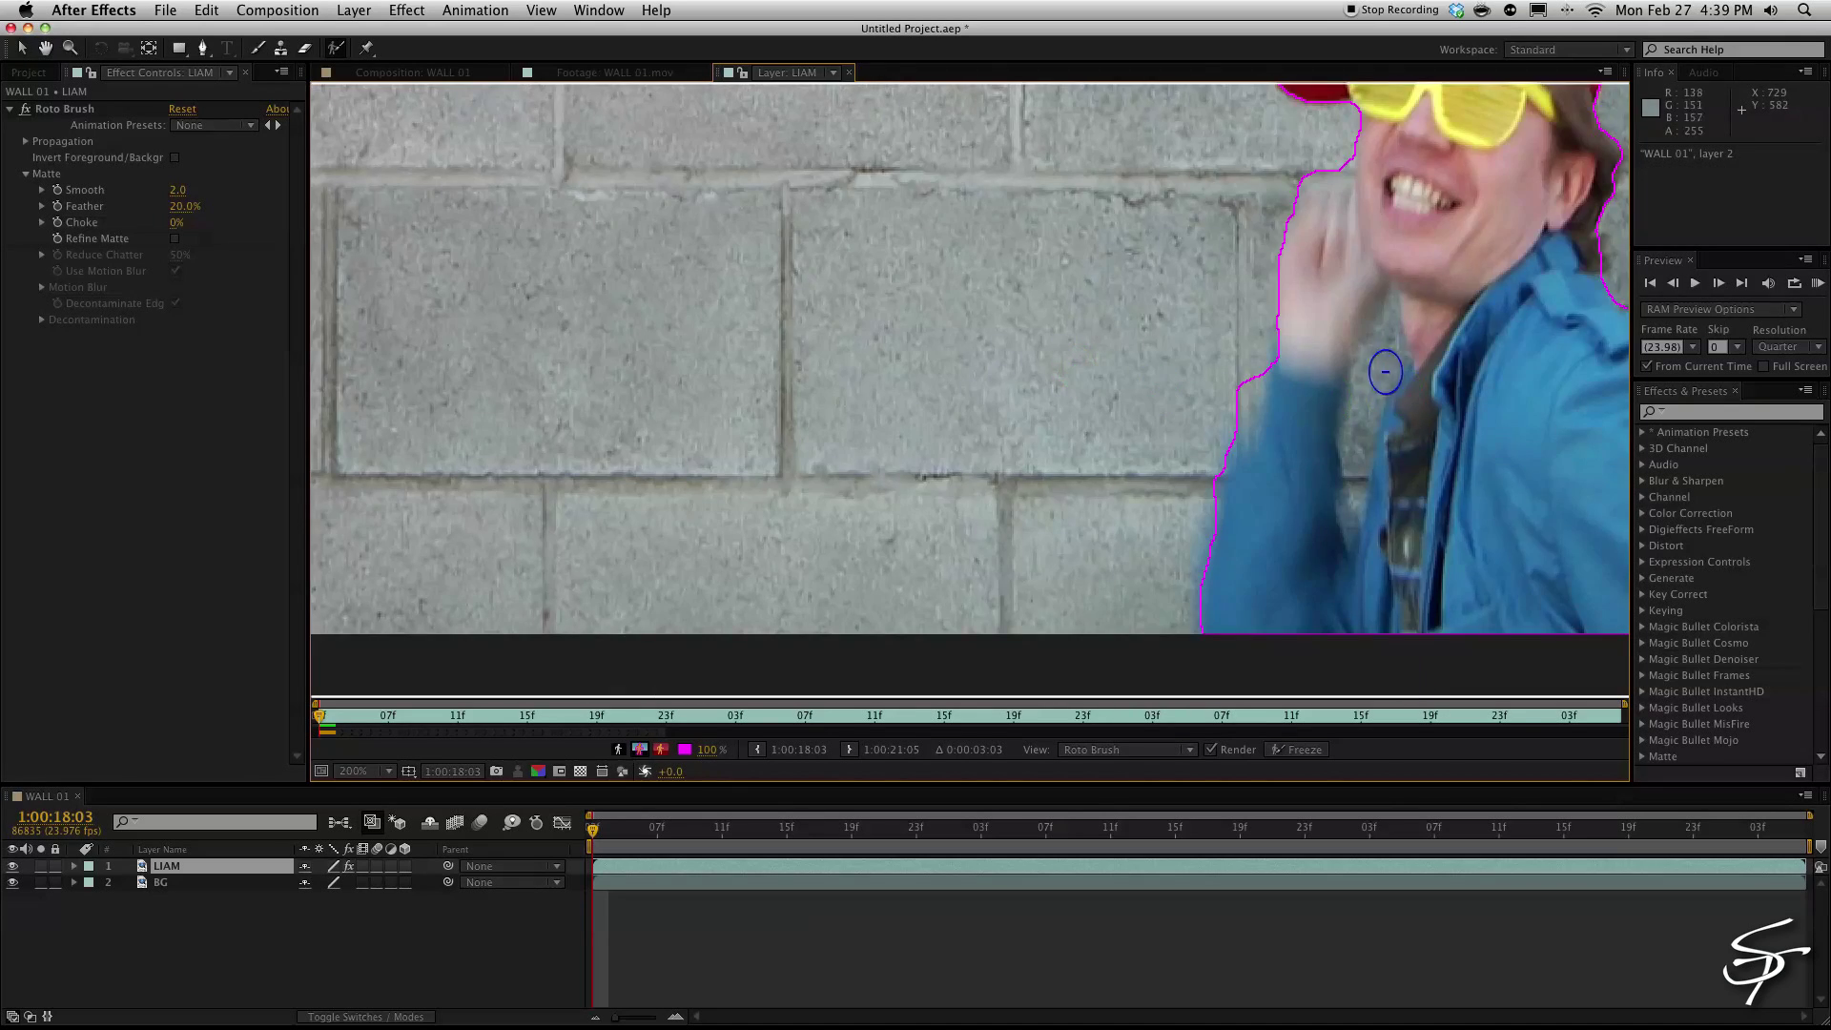
left_click_drag(1384, 372, 1368, 441)
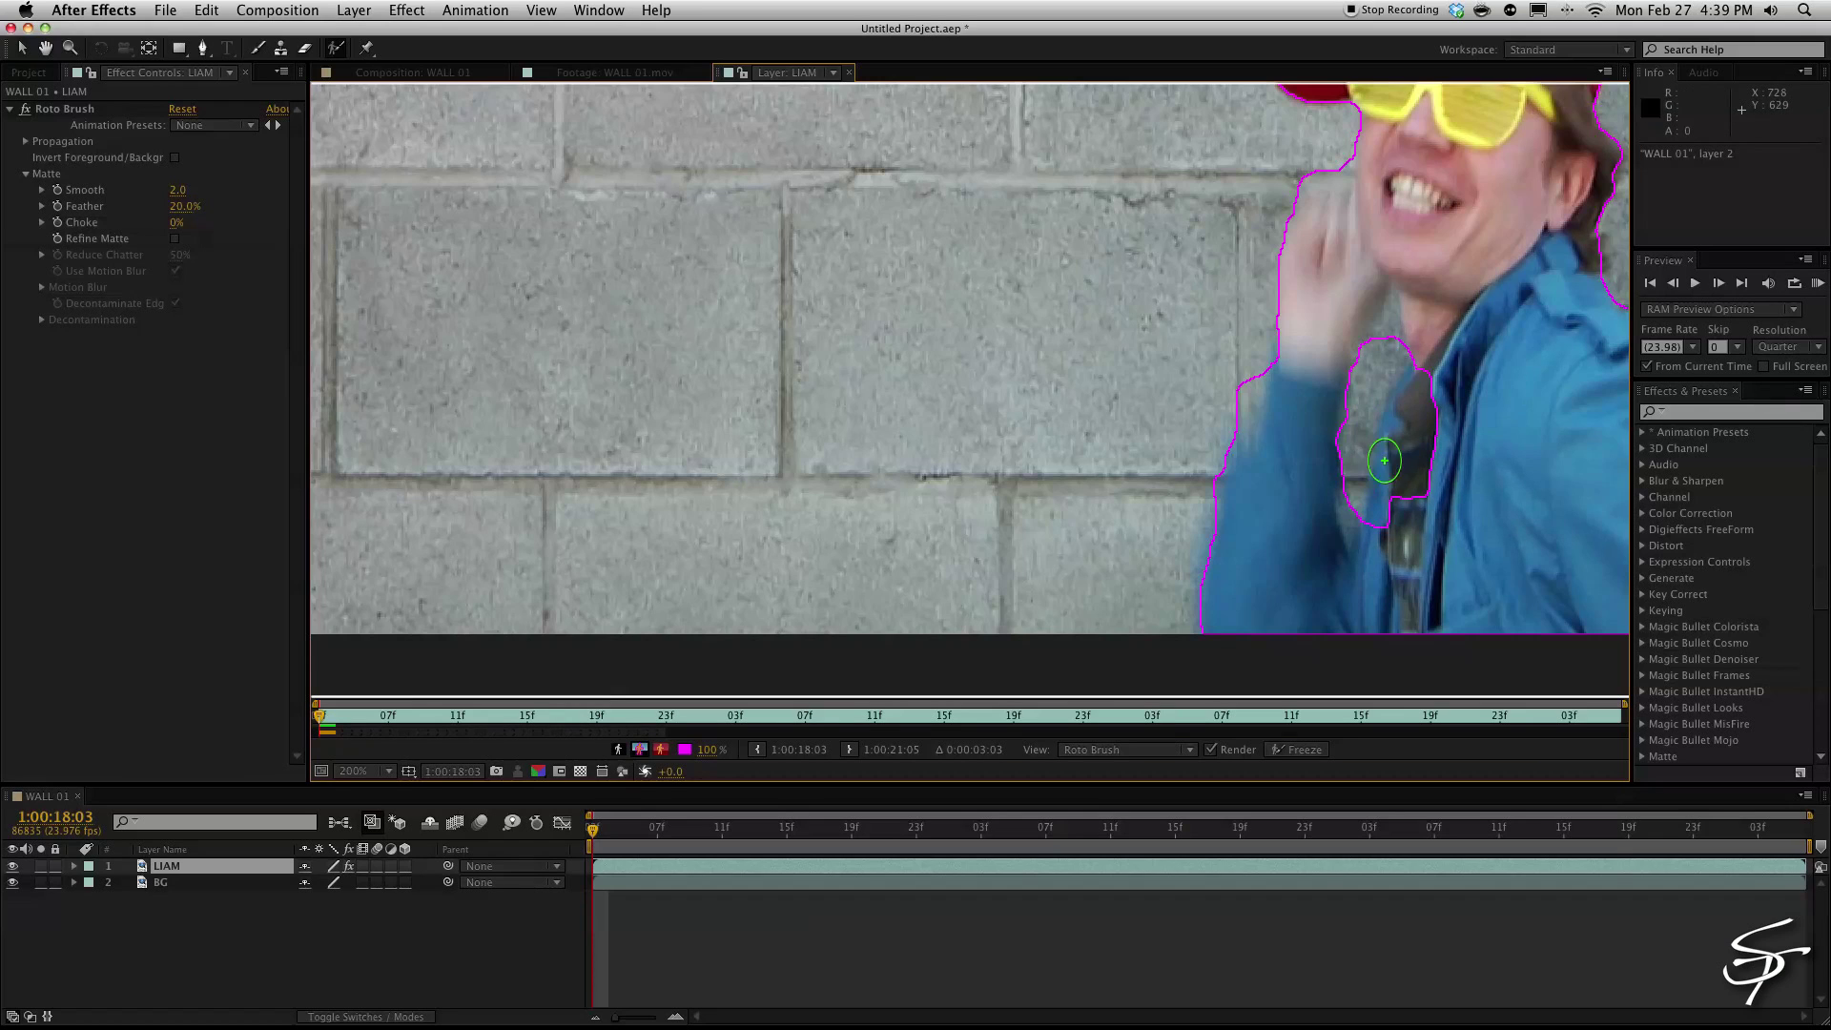
left_click_drag(1421, 370, 1404, 467)
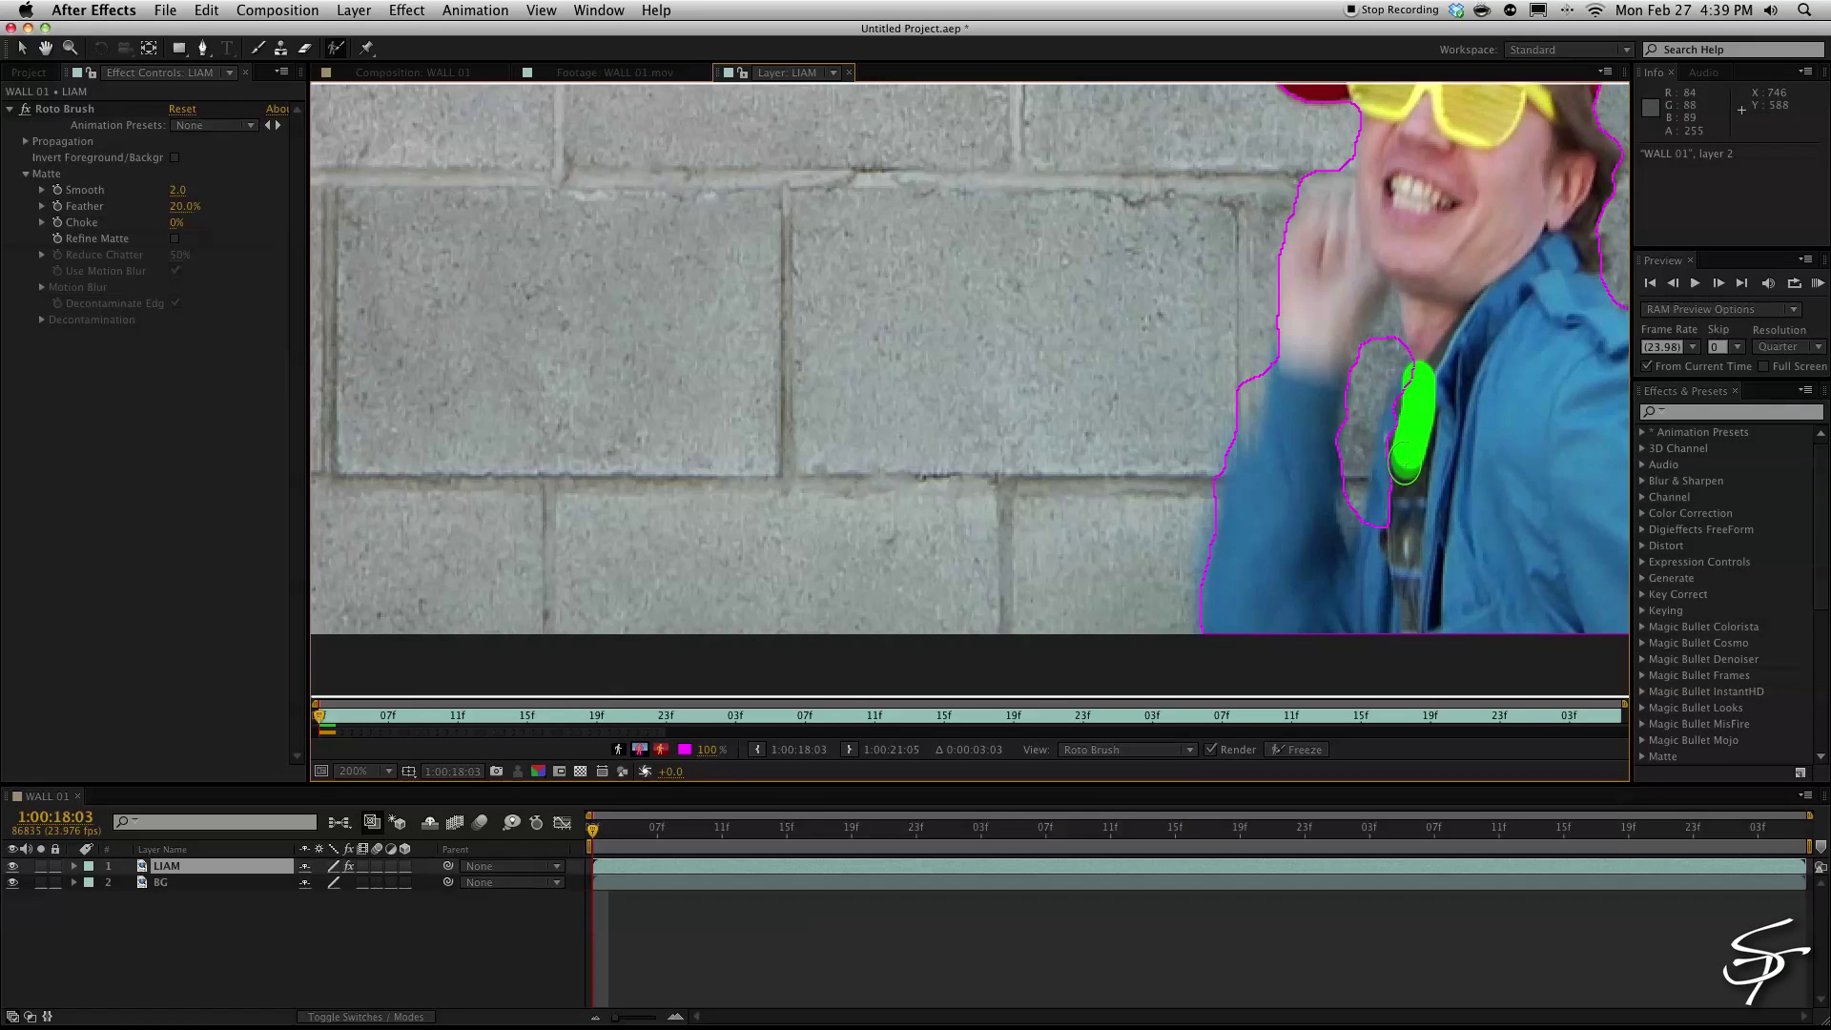
key("shift+slash")
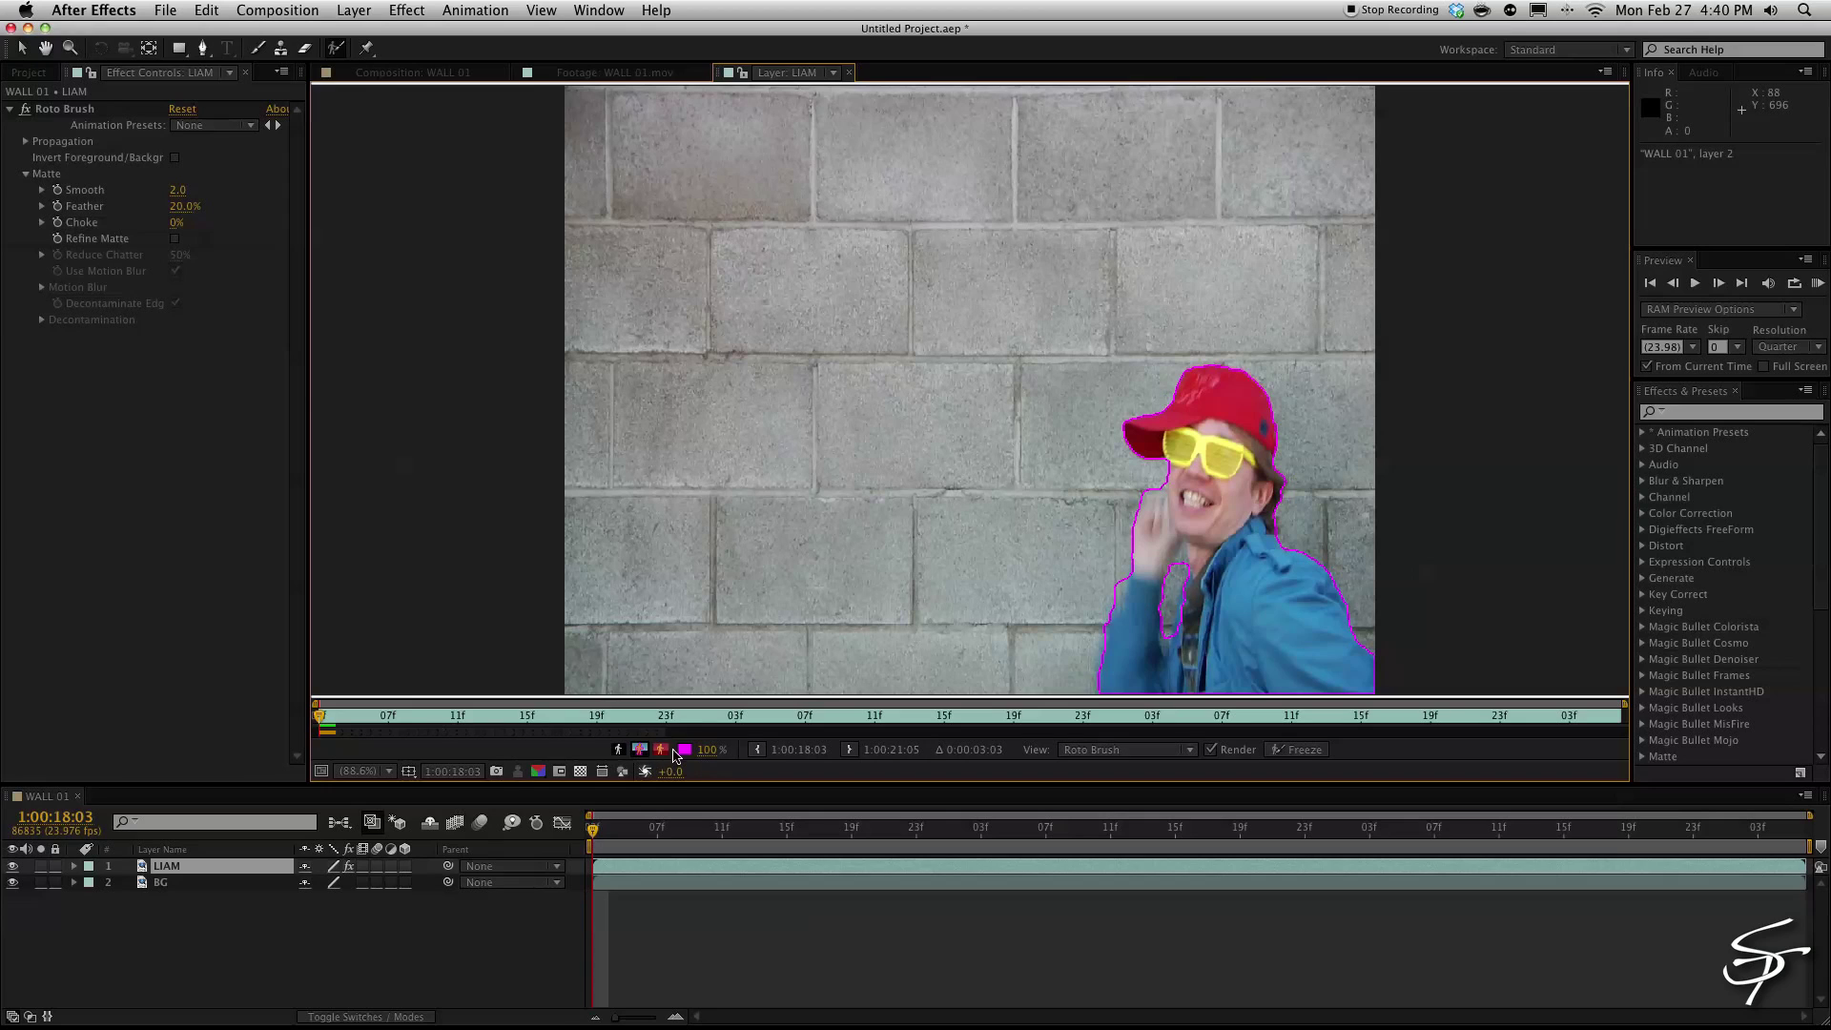
left_click_drag(672, 732, 1519, 733)
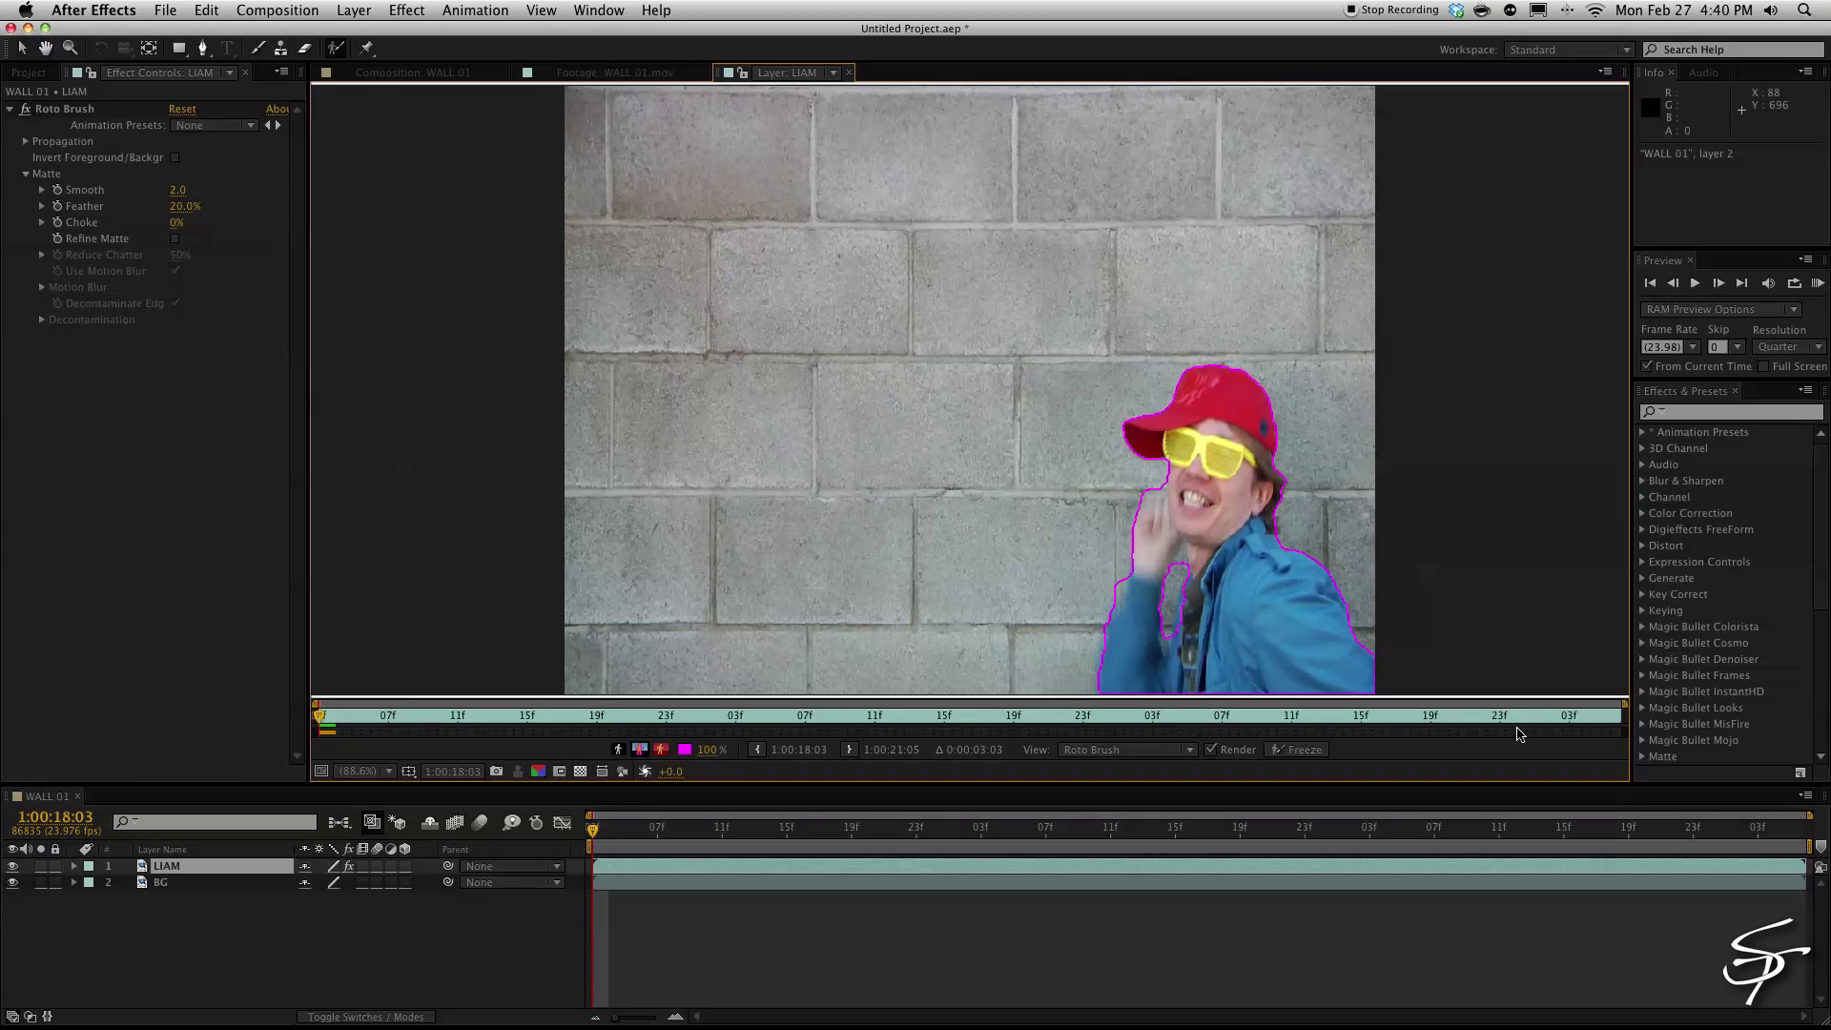
- Propagate the matte, add the raised arm and remove wall around the cap and below the arm
key("space")
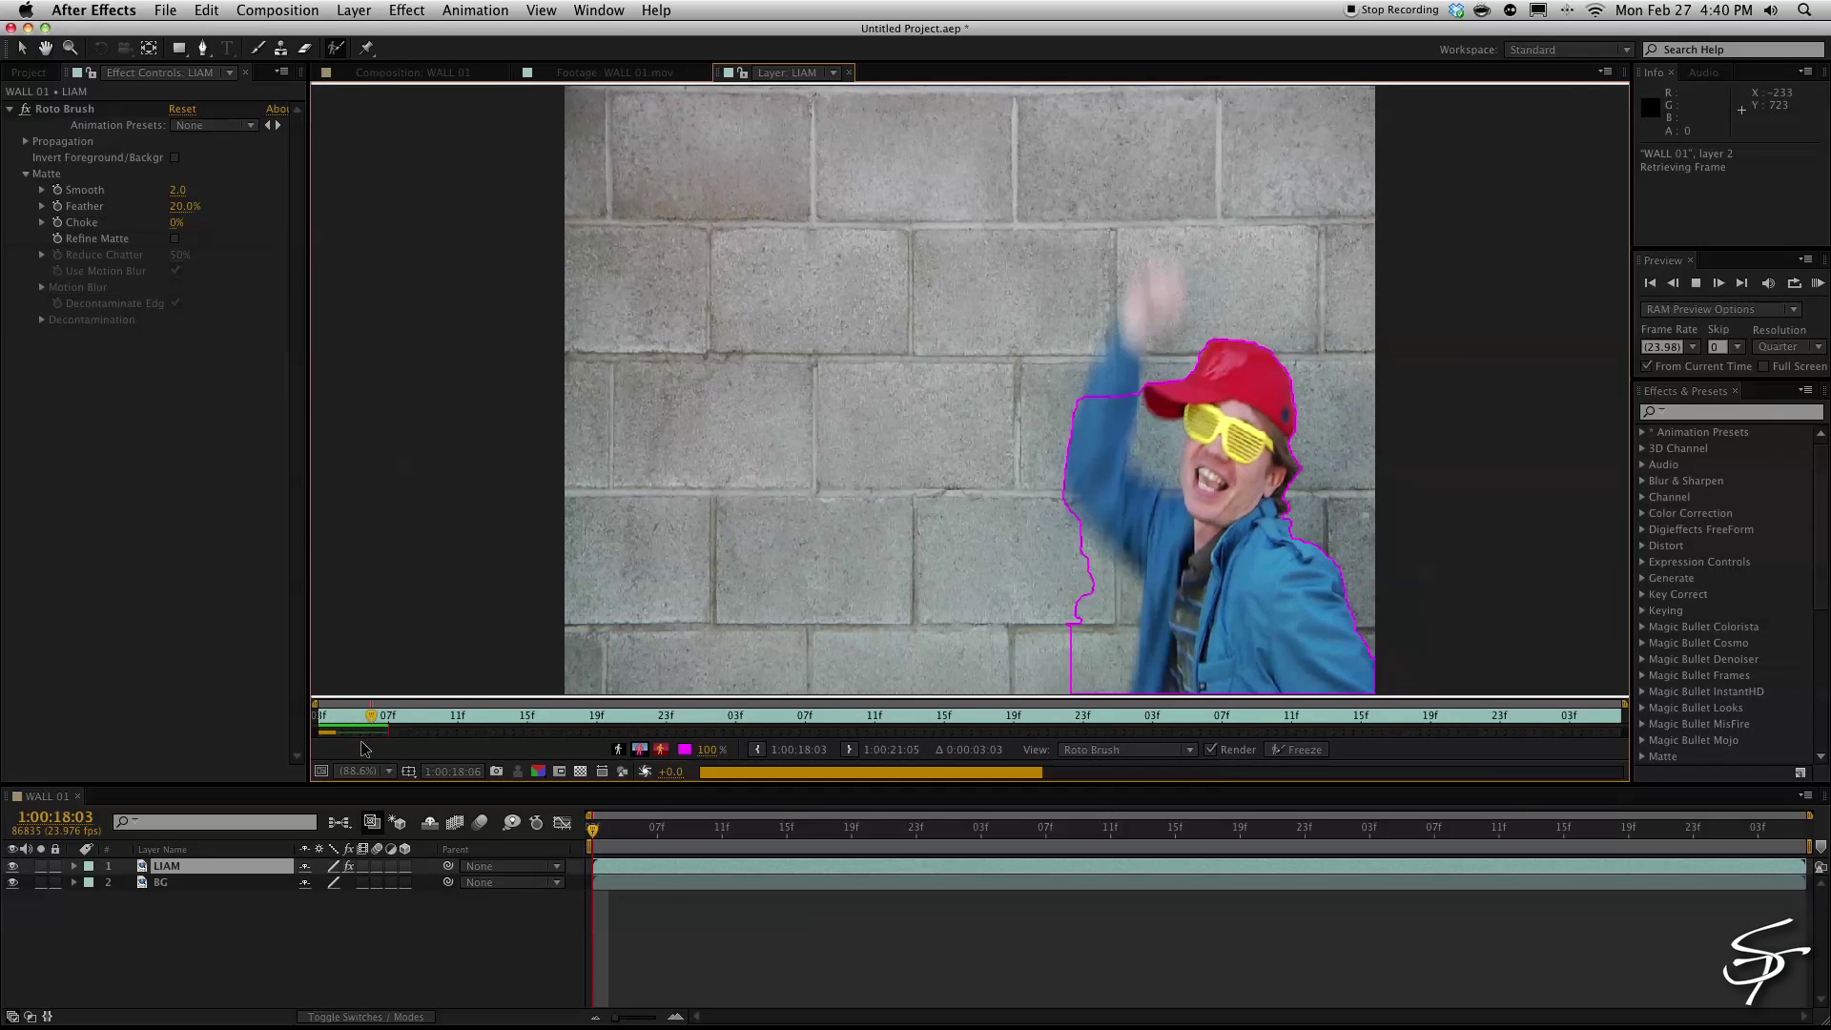
key("space")
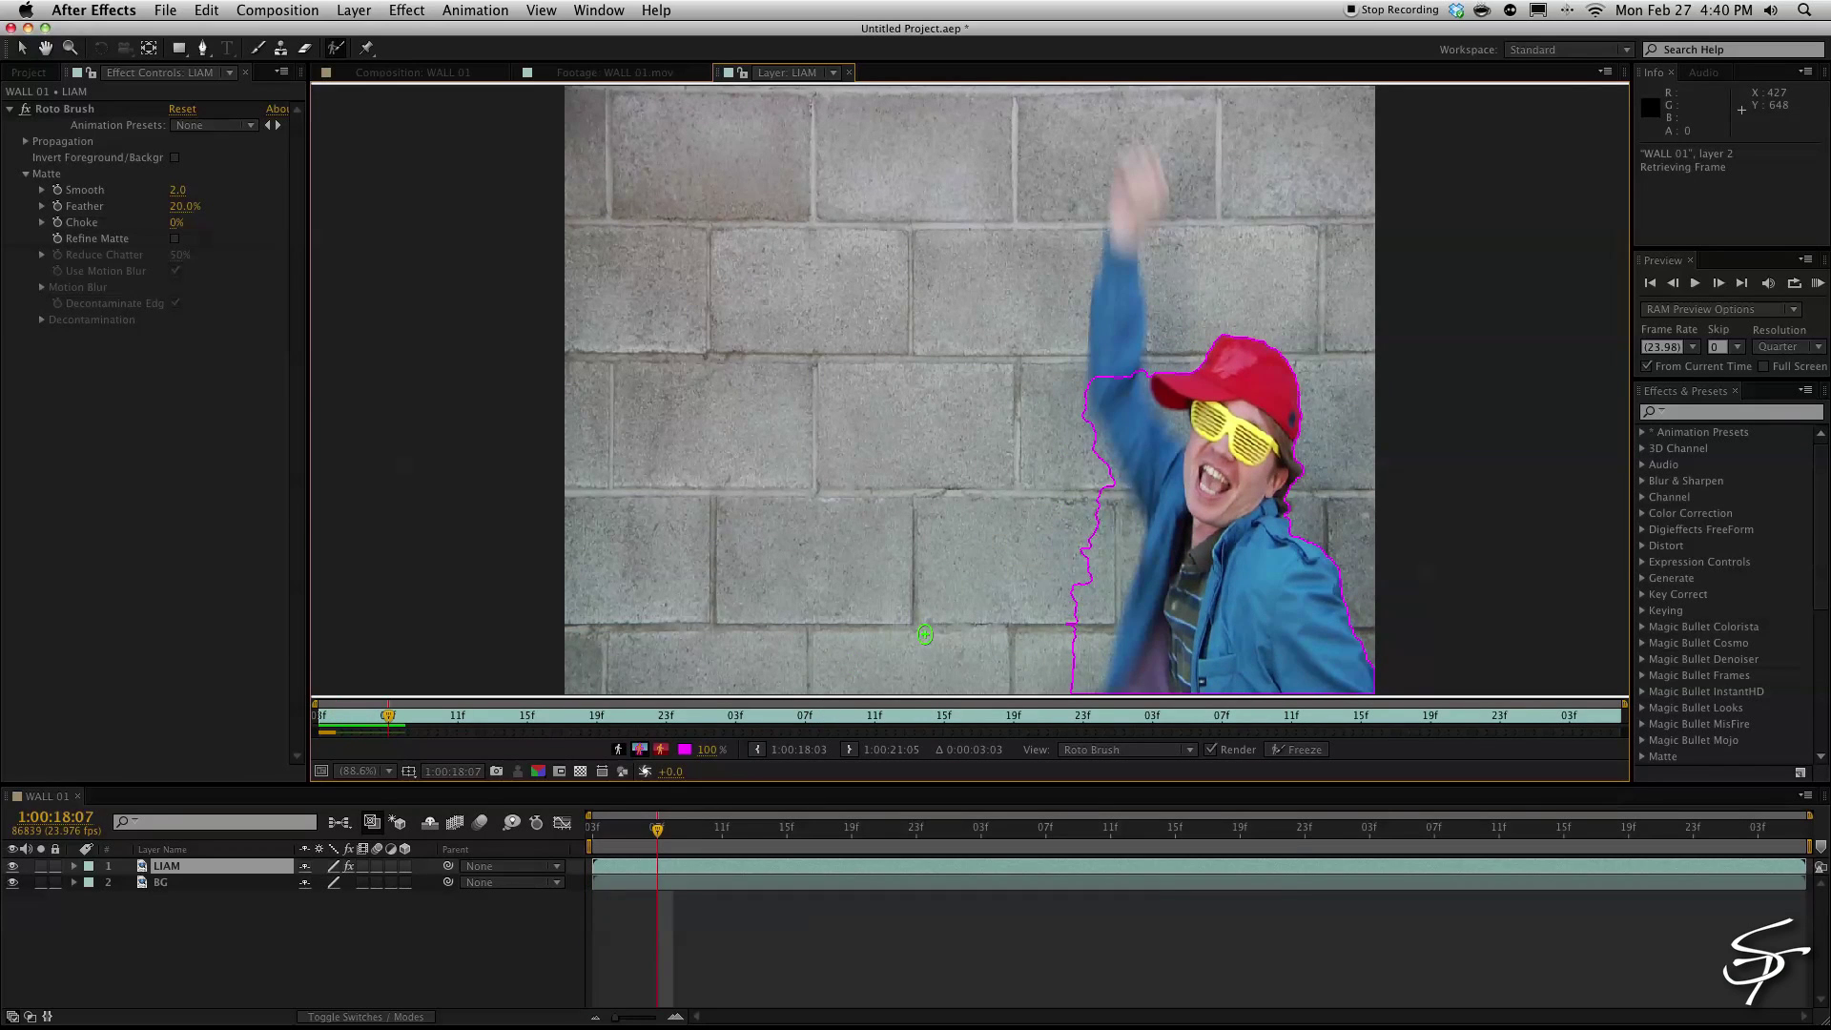
key("Page_Up")
key("Page_Up")
key("Page_Down")
key("Page_Up")
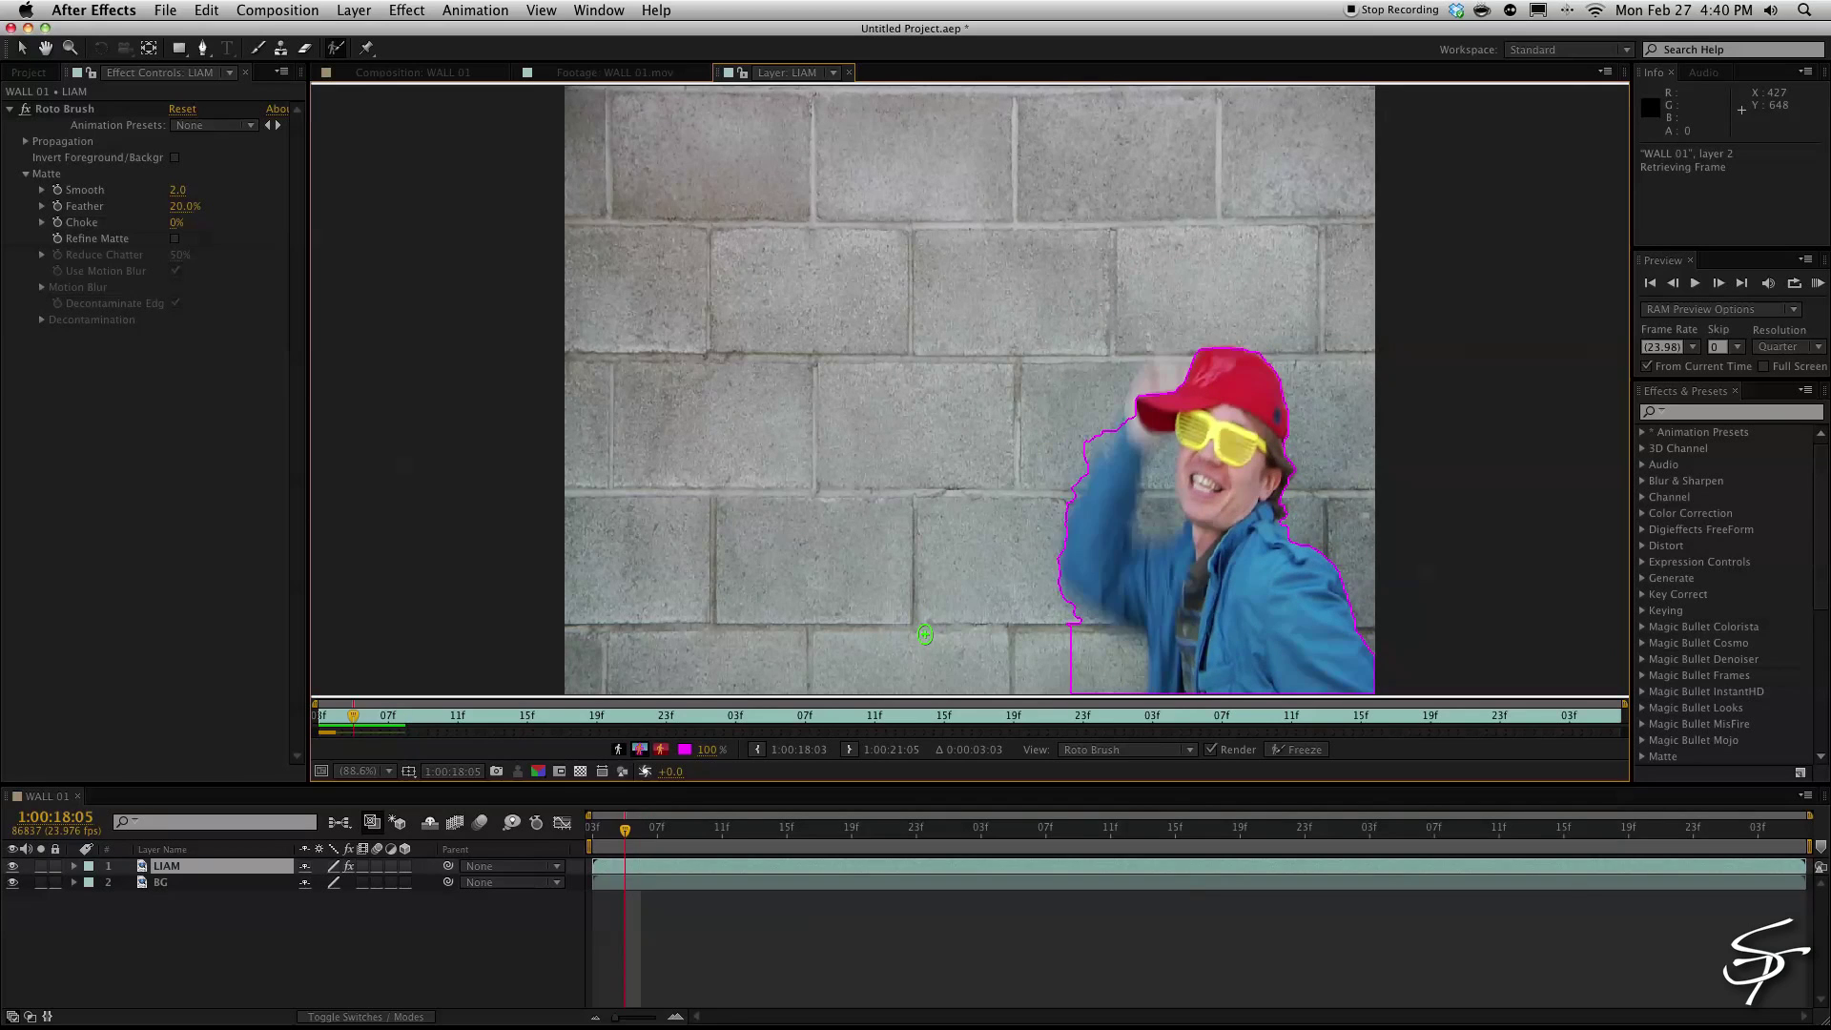
key("Page_Down")
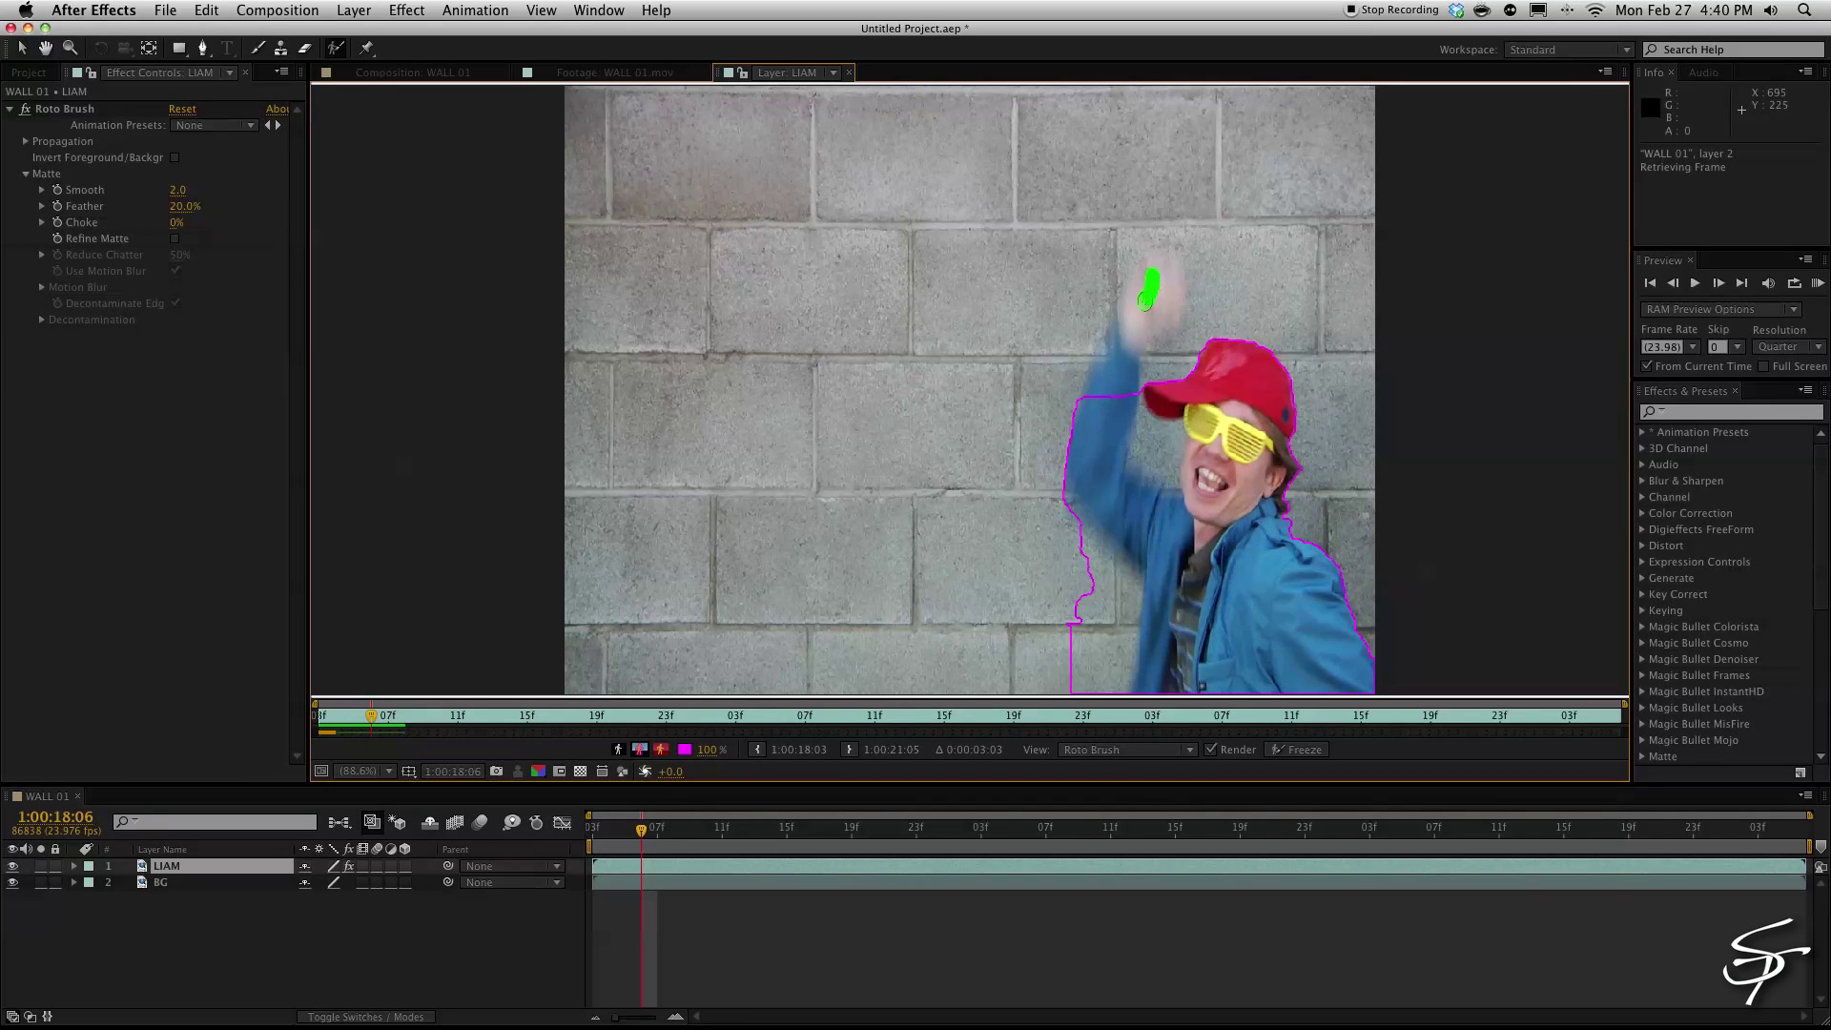
left_click_drag(1145, 301, 1099, 448)
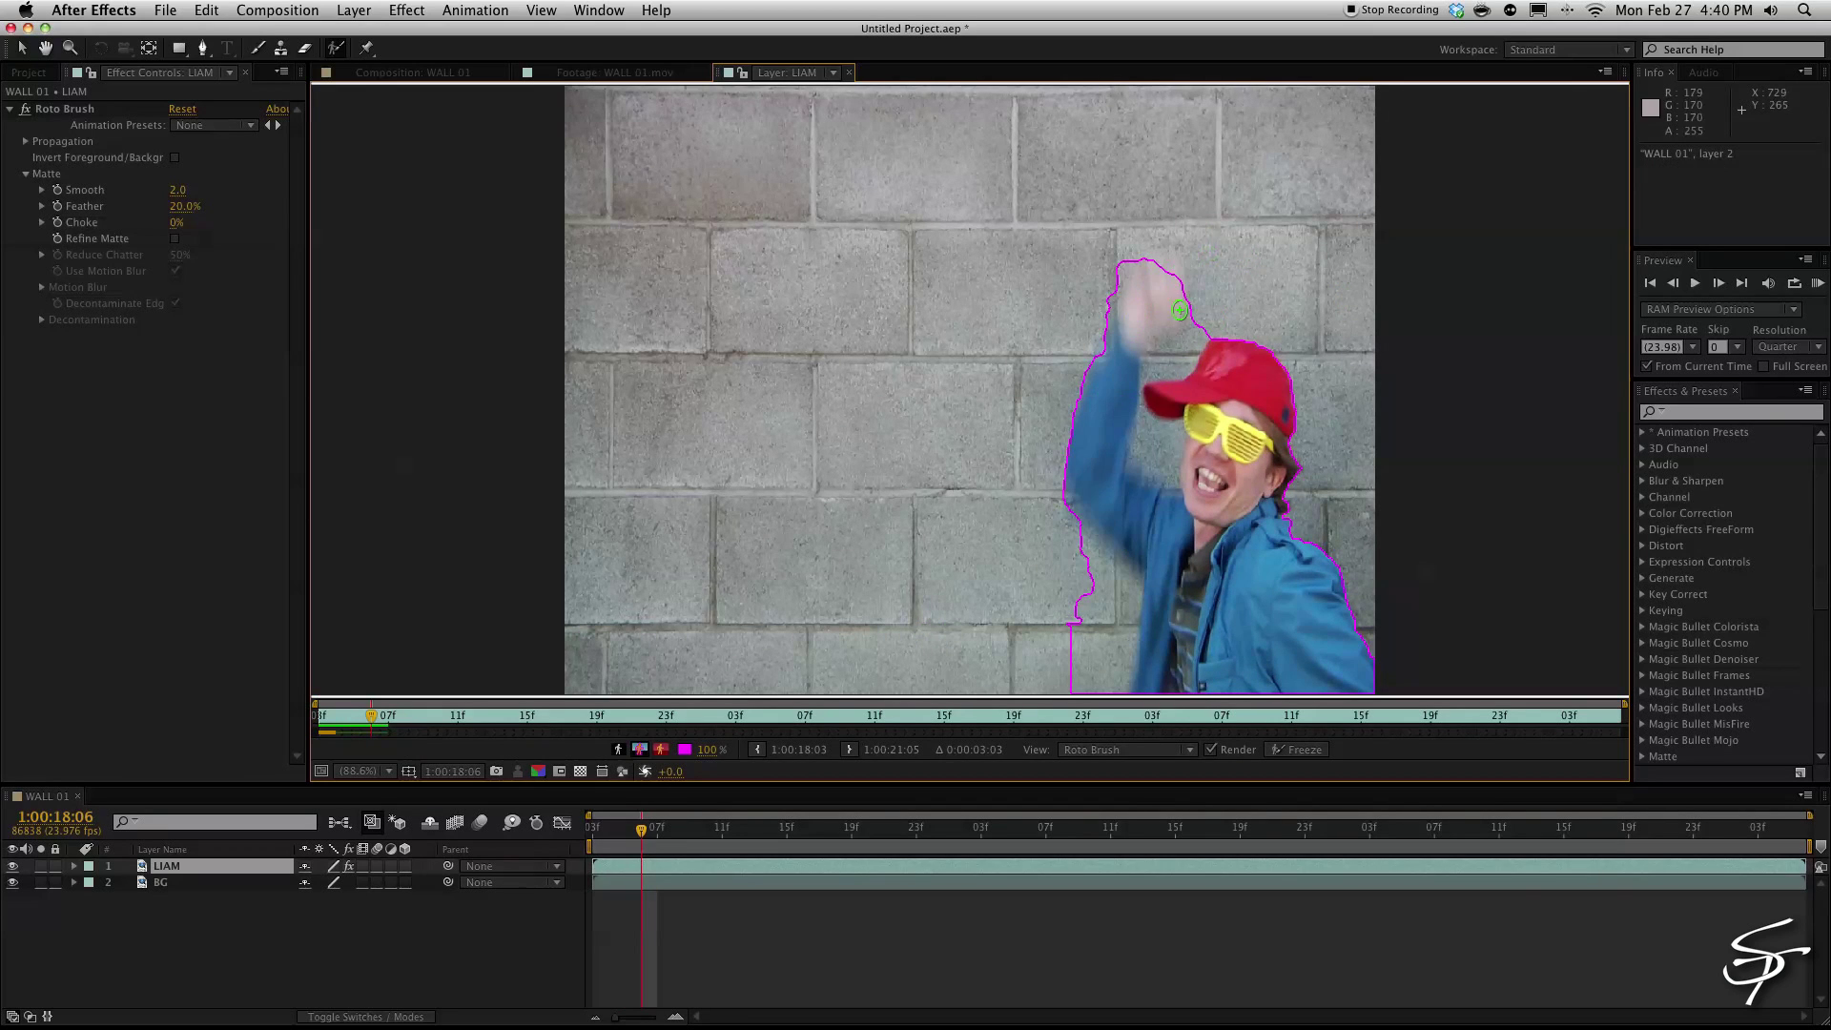
mouse_move(1177, 339)
left_mouse_down()
mouse_move(1178, 360)
mouse_move(1205, 307)
left_mouse_up()
left_click_drag(1155, 428, 1156, 452)
mouse_move(1066, 521)
left_mouse_down()
mouse_move(1114, 706)
mouse_move(1093, 695)
left_mouse_up()
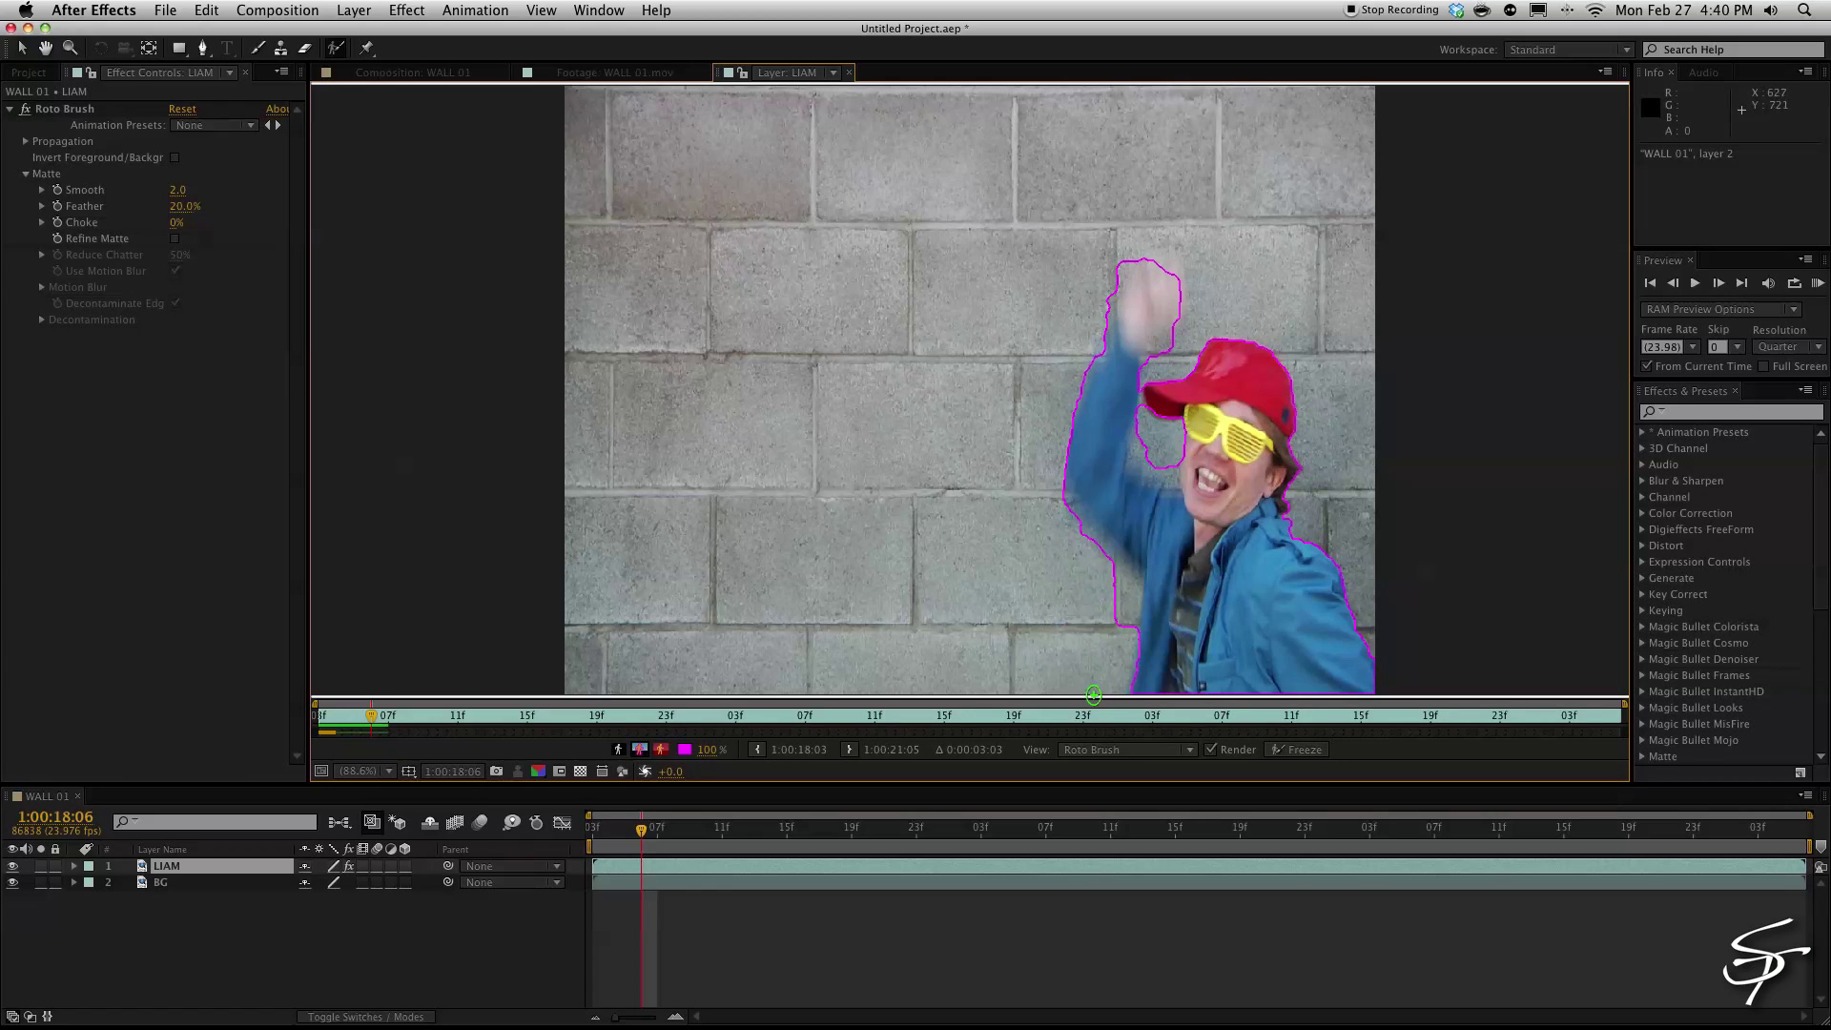
left_click_drag(1119, 586, 1128, 639)
- Remove wall at the lower-left edge and left cheek, then propagate toward the raised-arm pose
key("Page_Up")
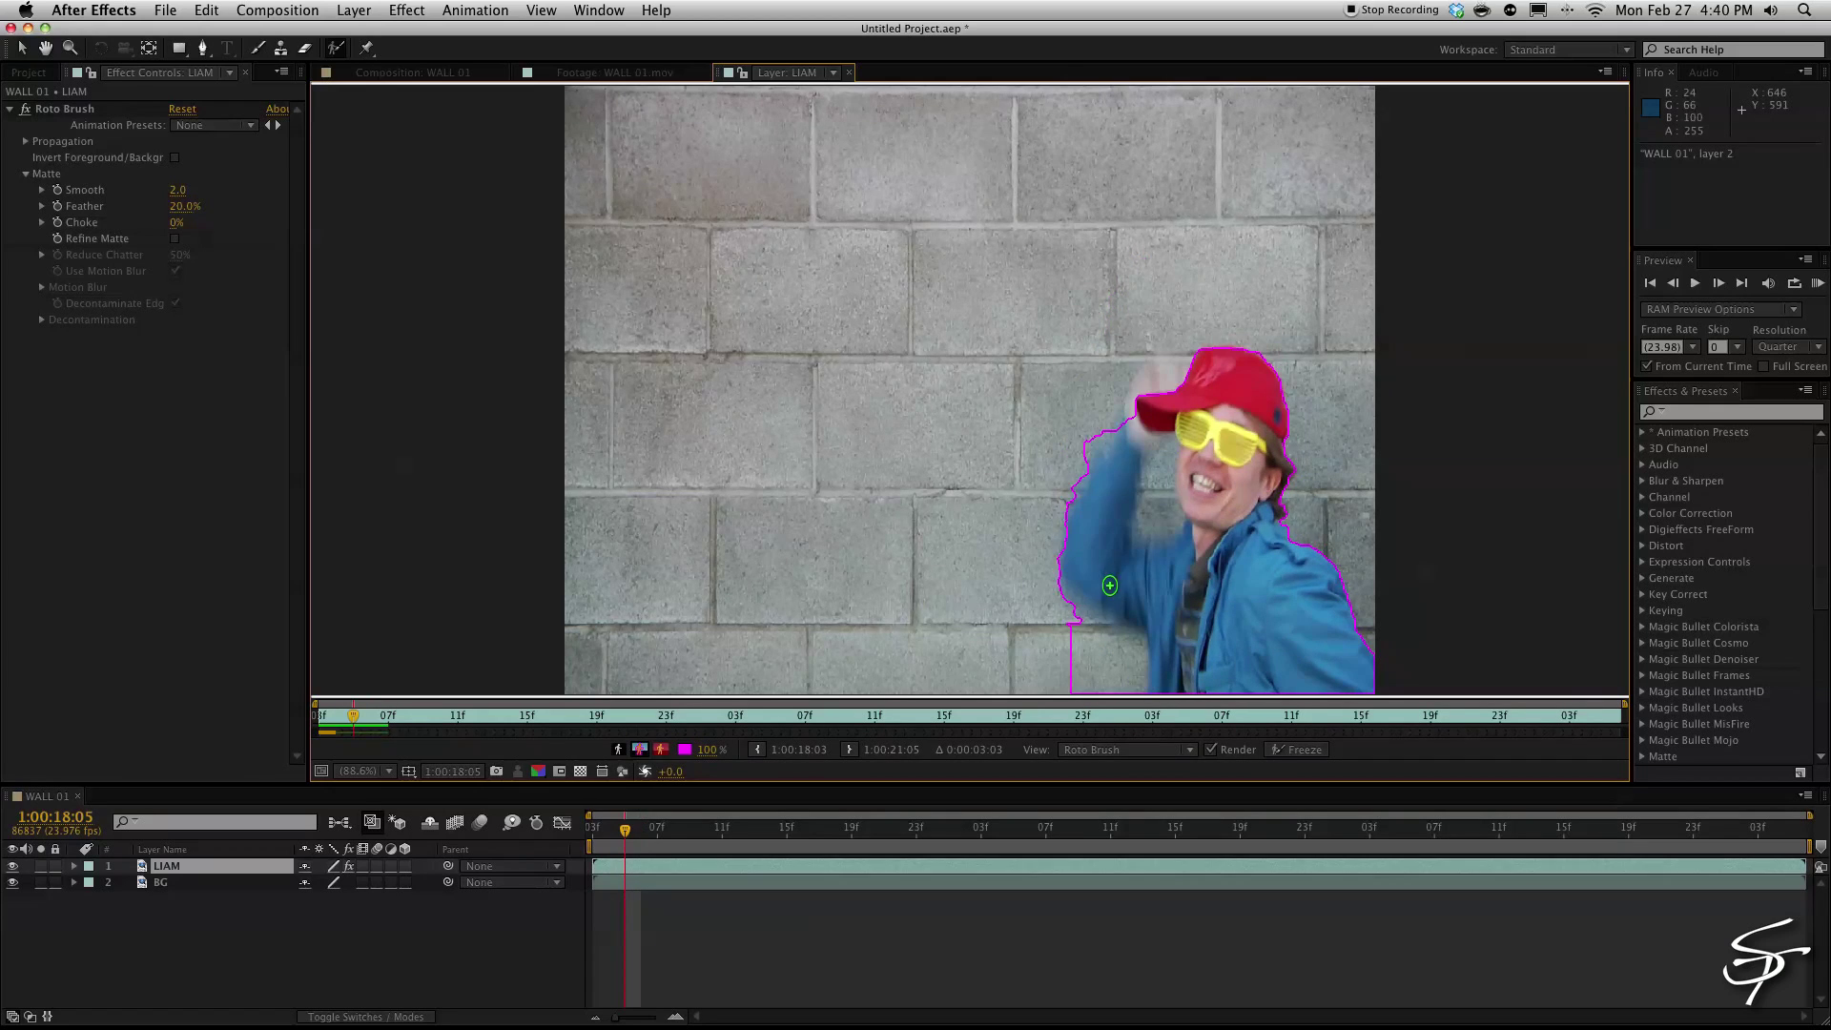
left_click_drag(1061, 621, 1133, 696)
left_click_drag(1161, 520, 1165, 461)
key("Page_Down")
key("Page_Down")
key("Page_Down")
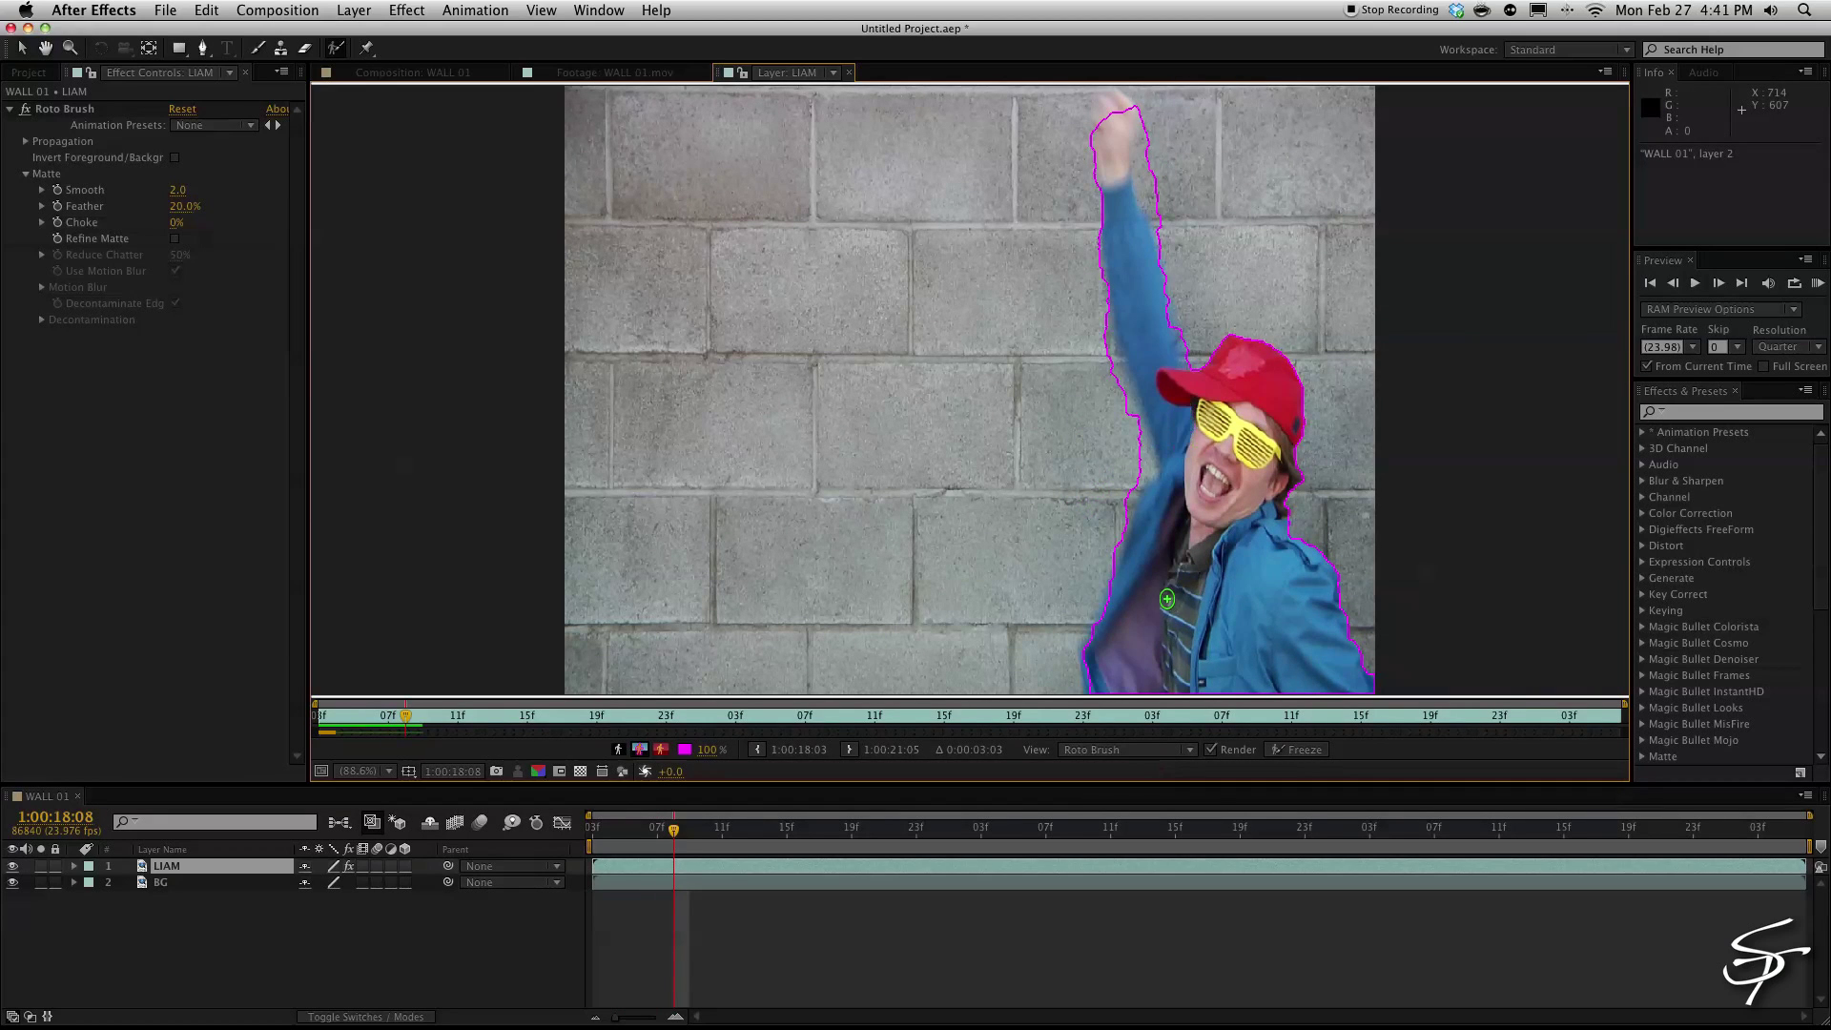
key("Page_Down")
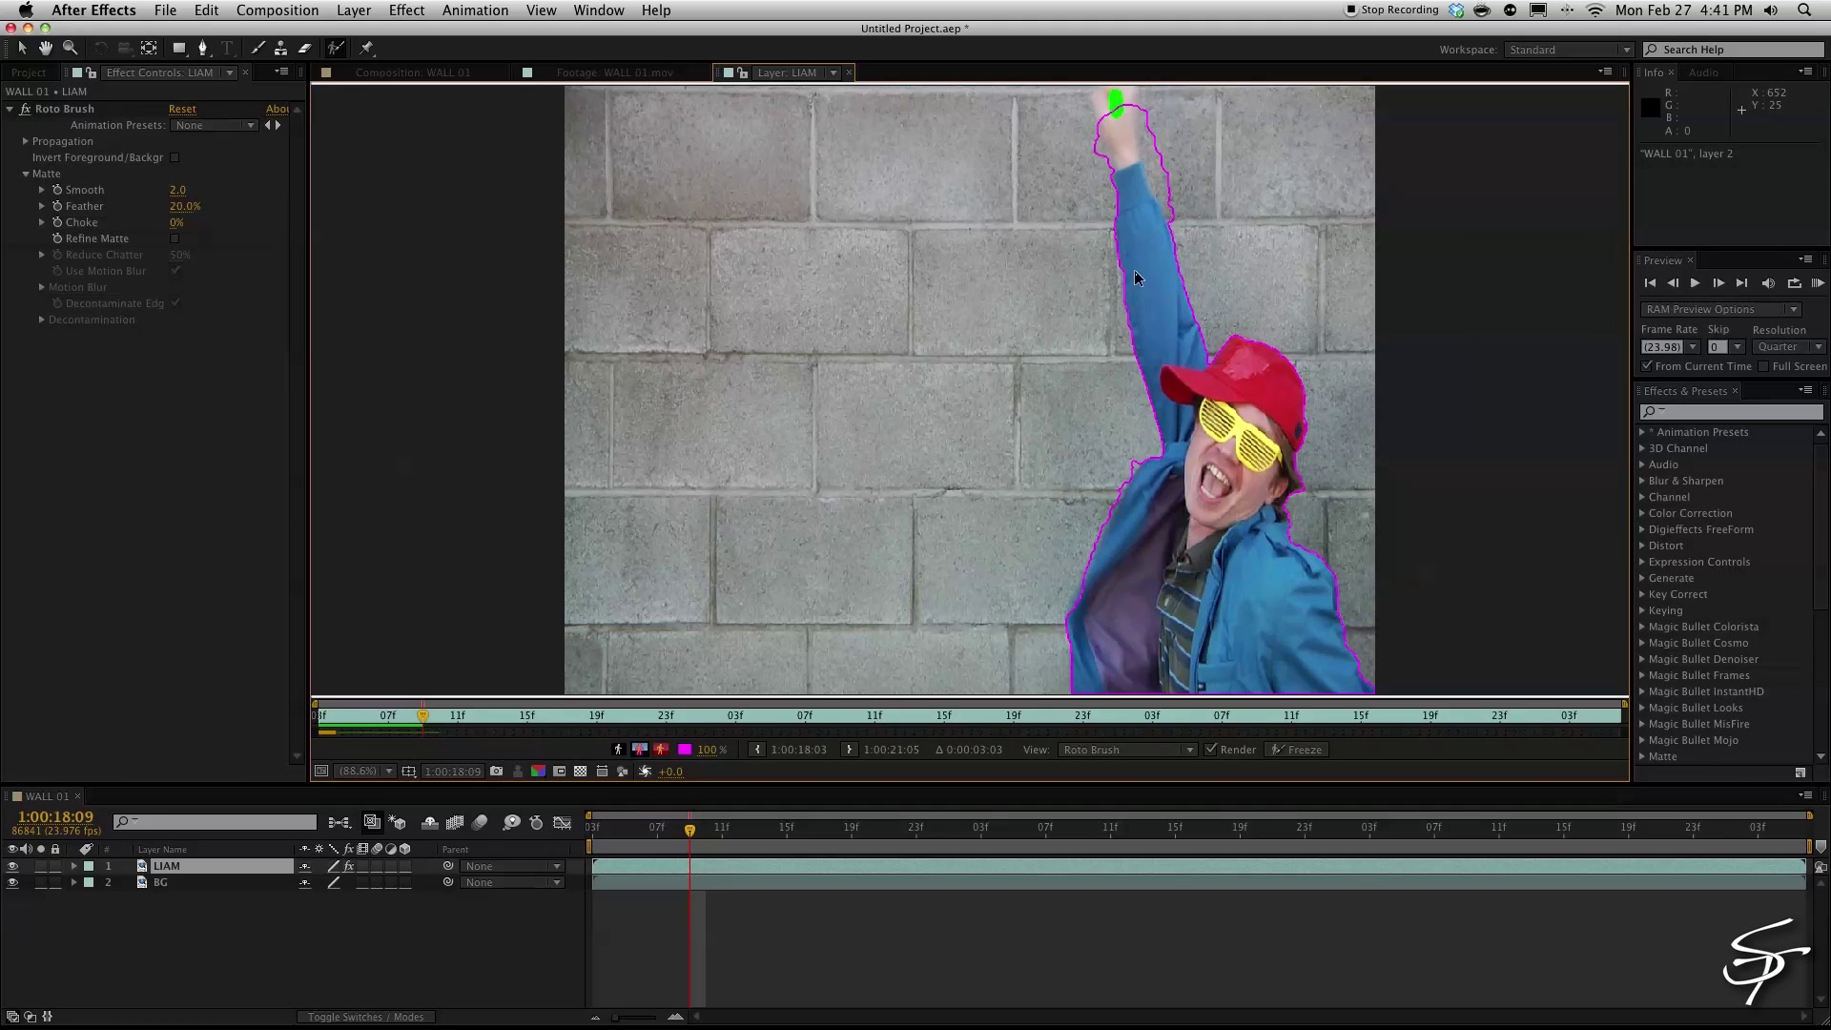
key("space")
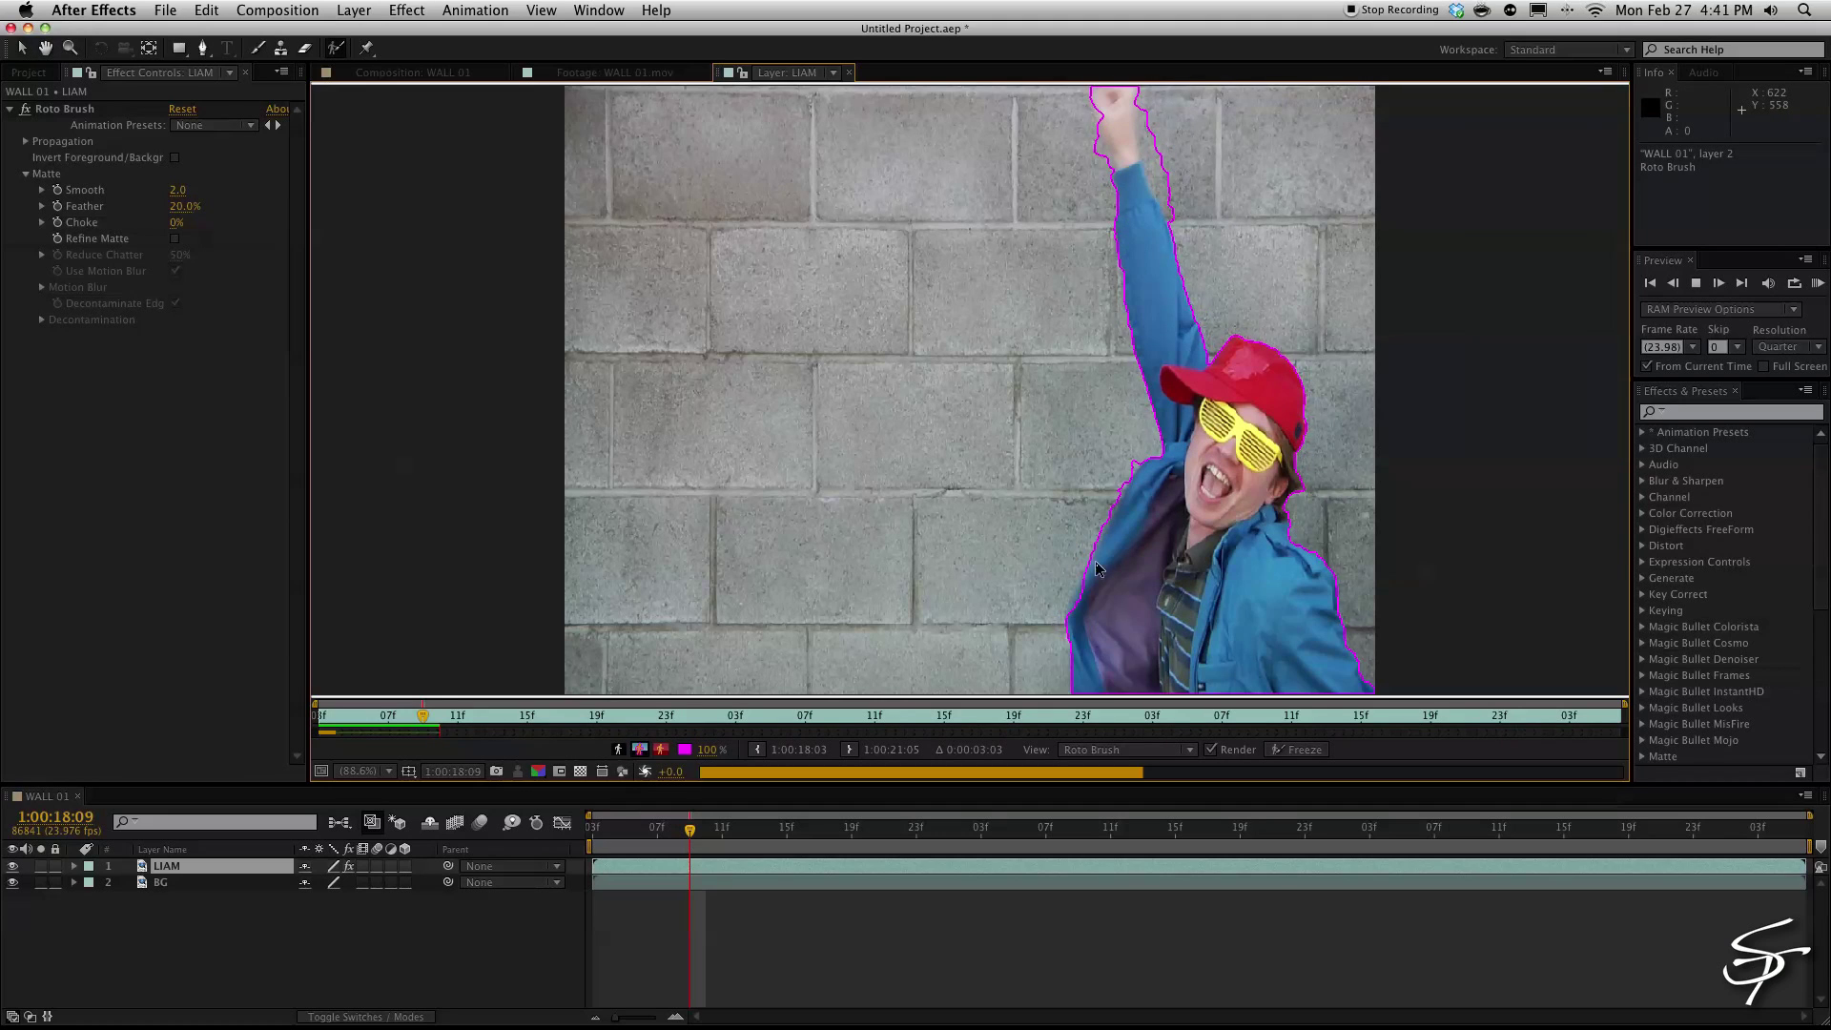
key("space")
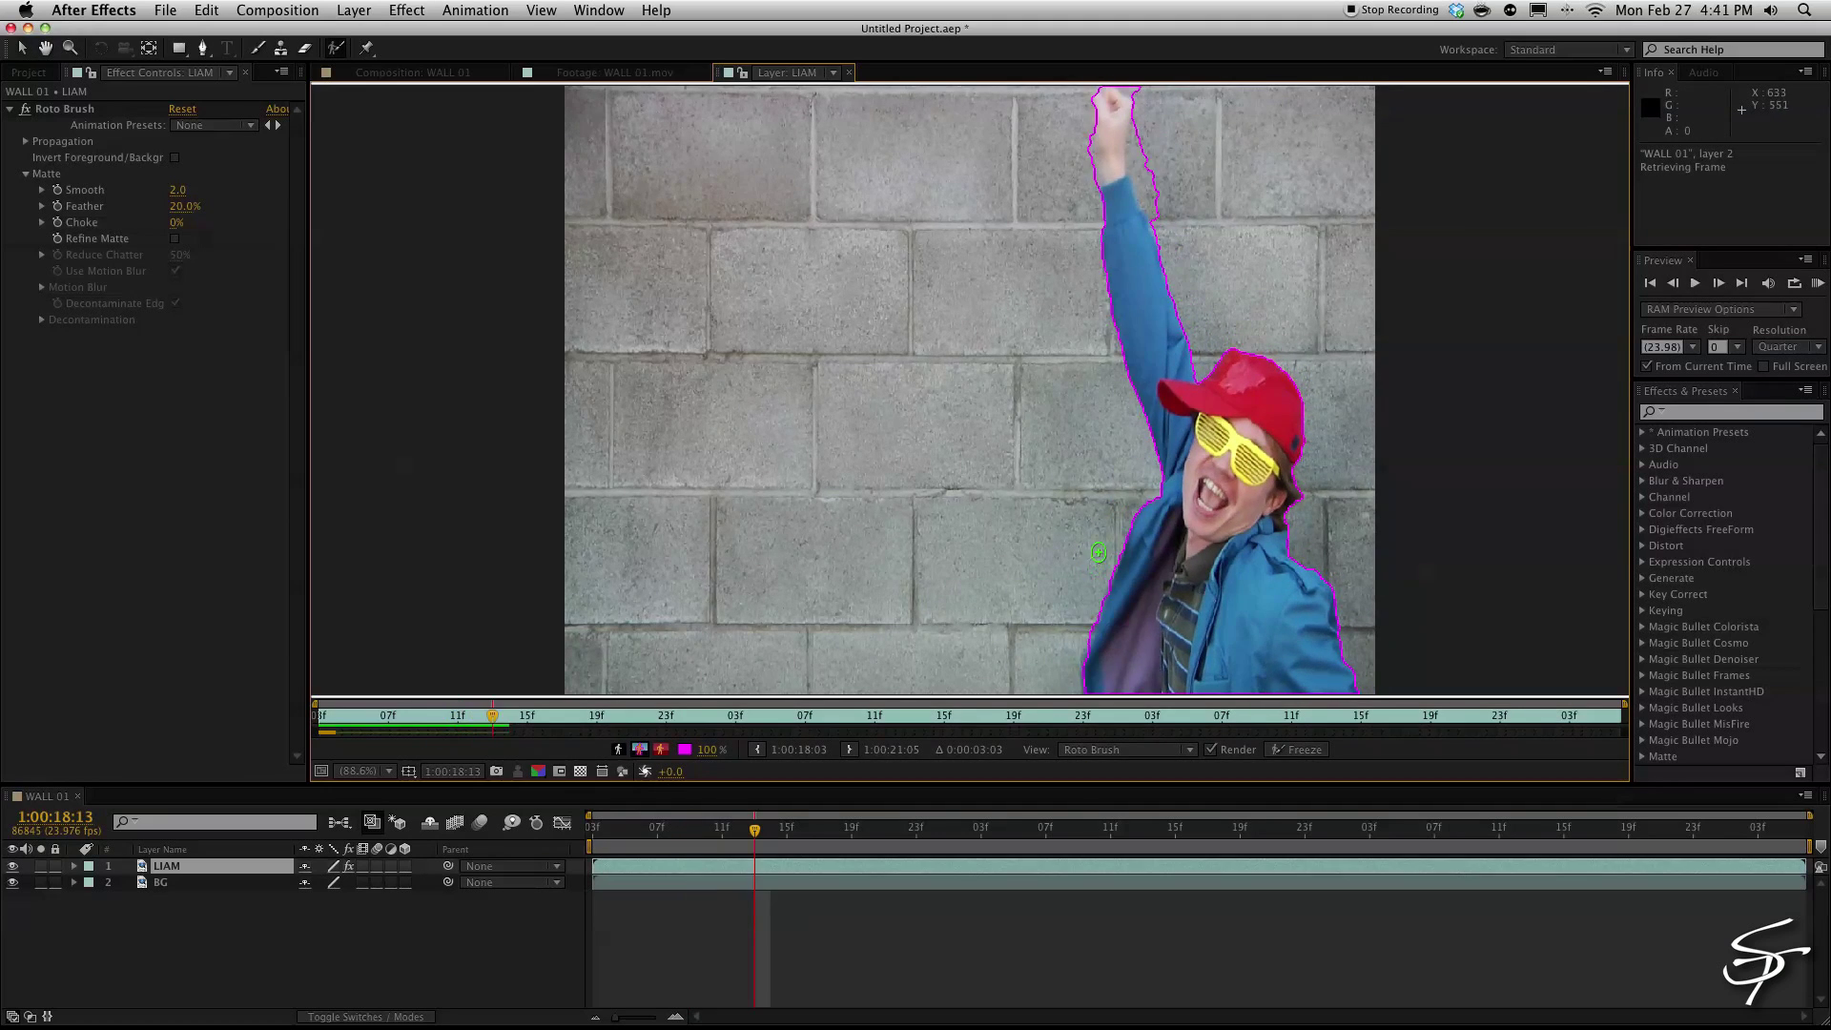
- Trim the matte bulges around the raised fist and hand while previewing the propagation
left_click_drag(1153, 164, 1159, 216)
key("space")
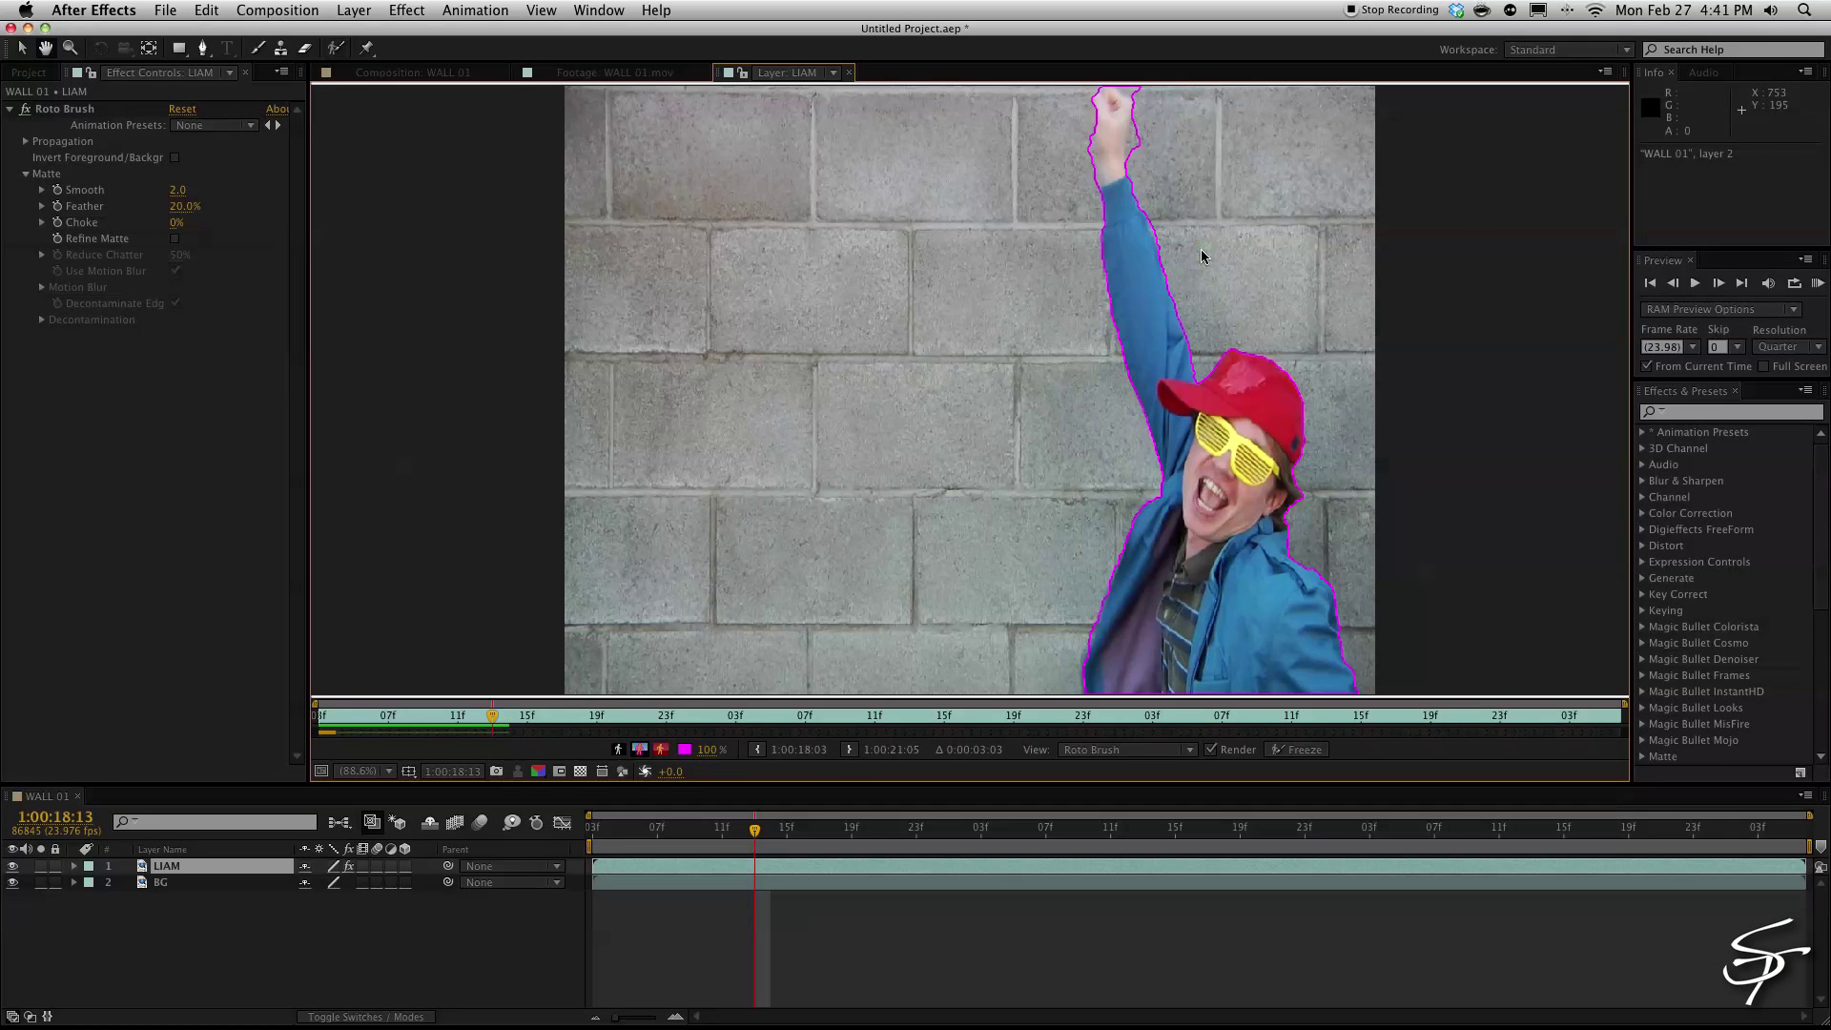
key("space")
left_click_drag(1106, 100, 1072, 92)
key("space")
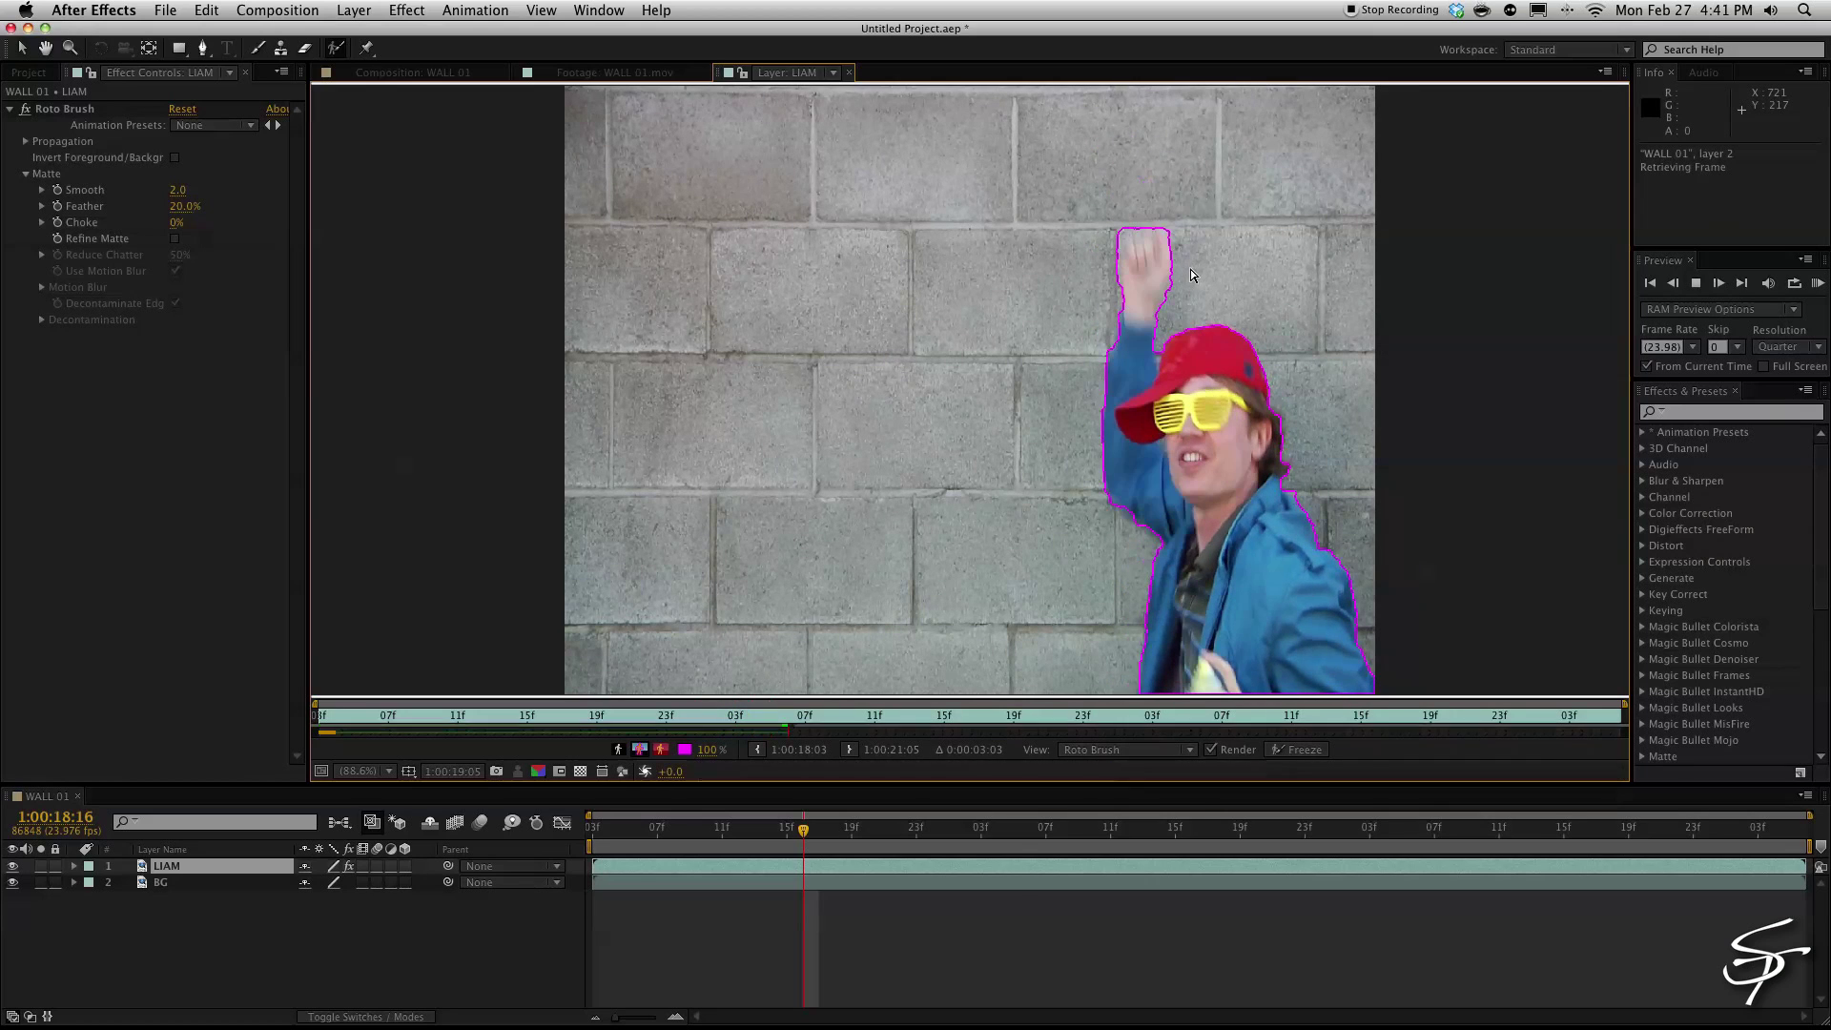
key("space")
left_click_drag(1161, 254, 1119, 274)
key("space")
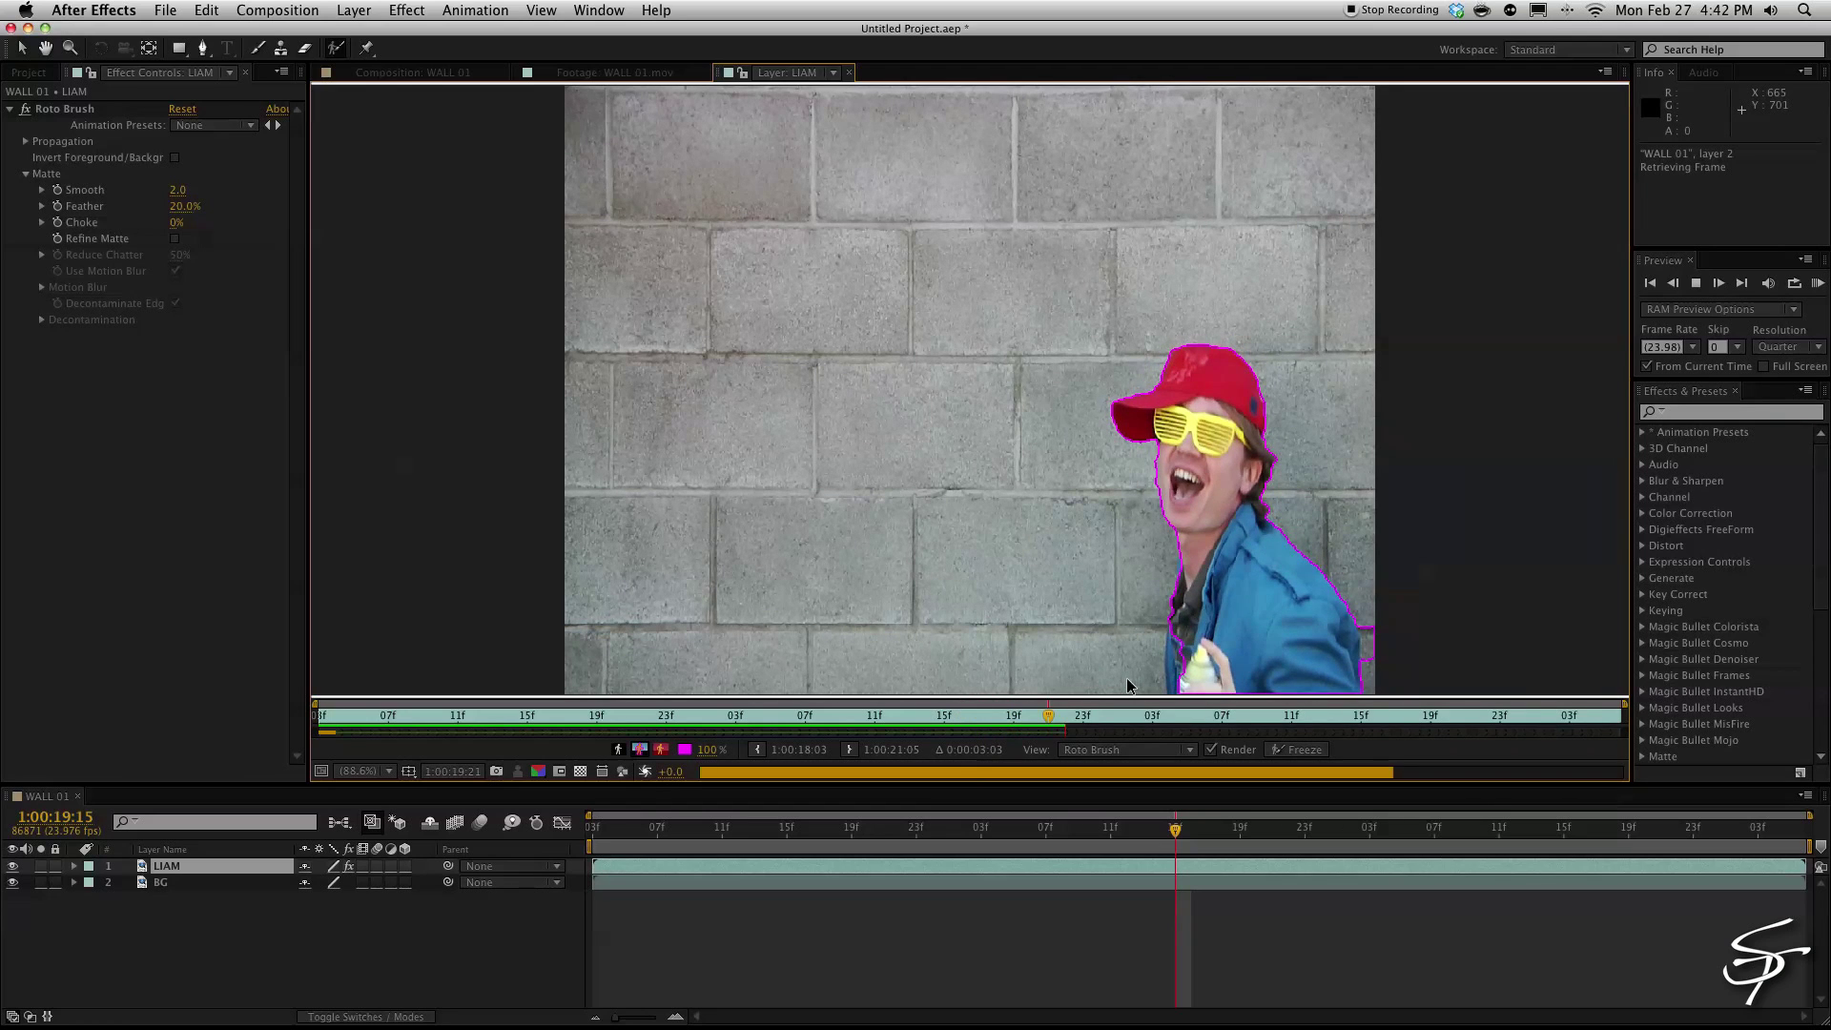
- Mark the jacket's right edge as background and resize the Roto Brush after previewing
key("space")
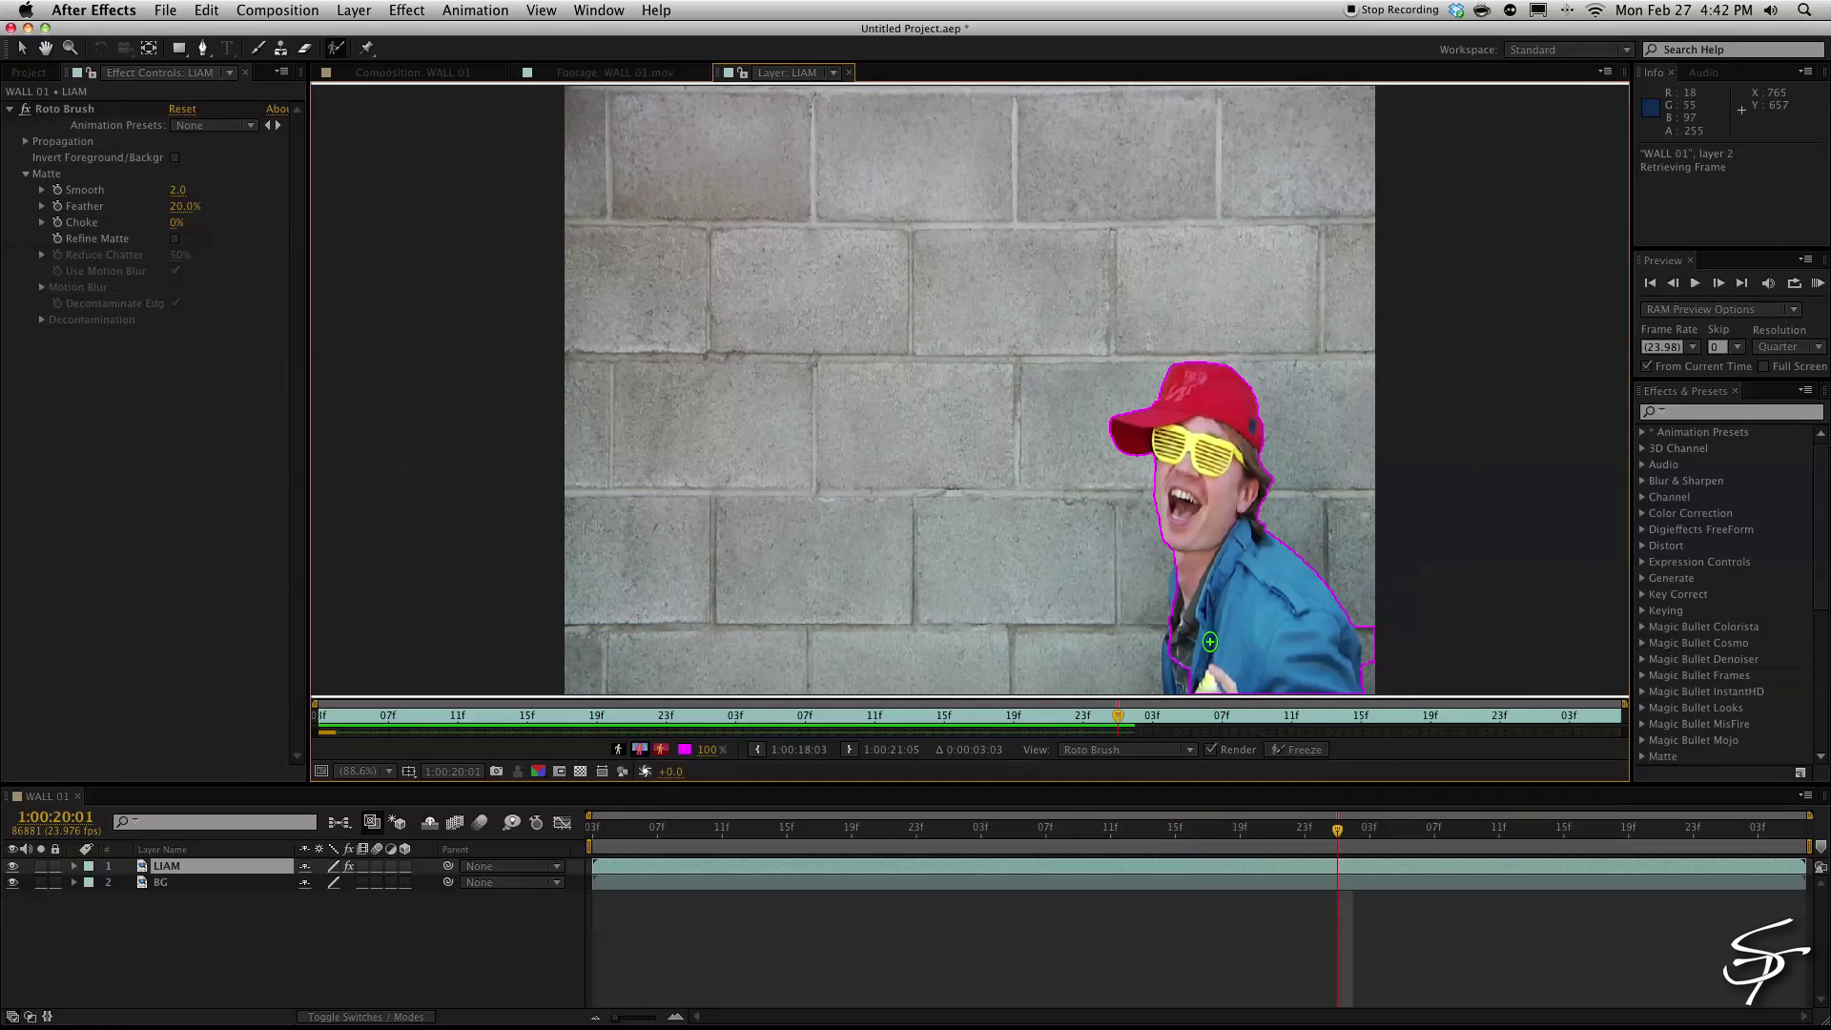
left_click_drag(1365, 599, 1374, 668)
key("space")
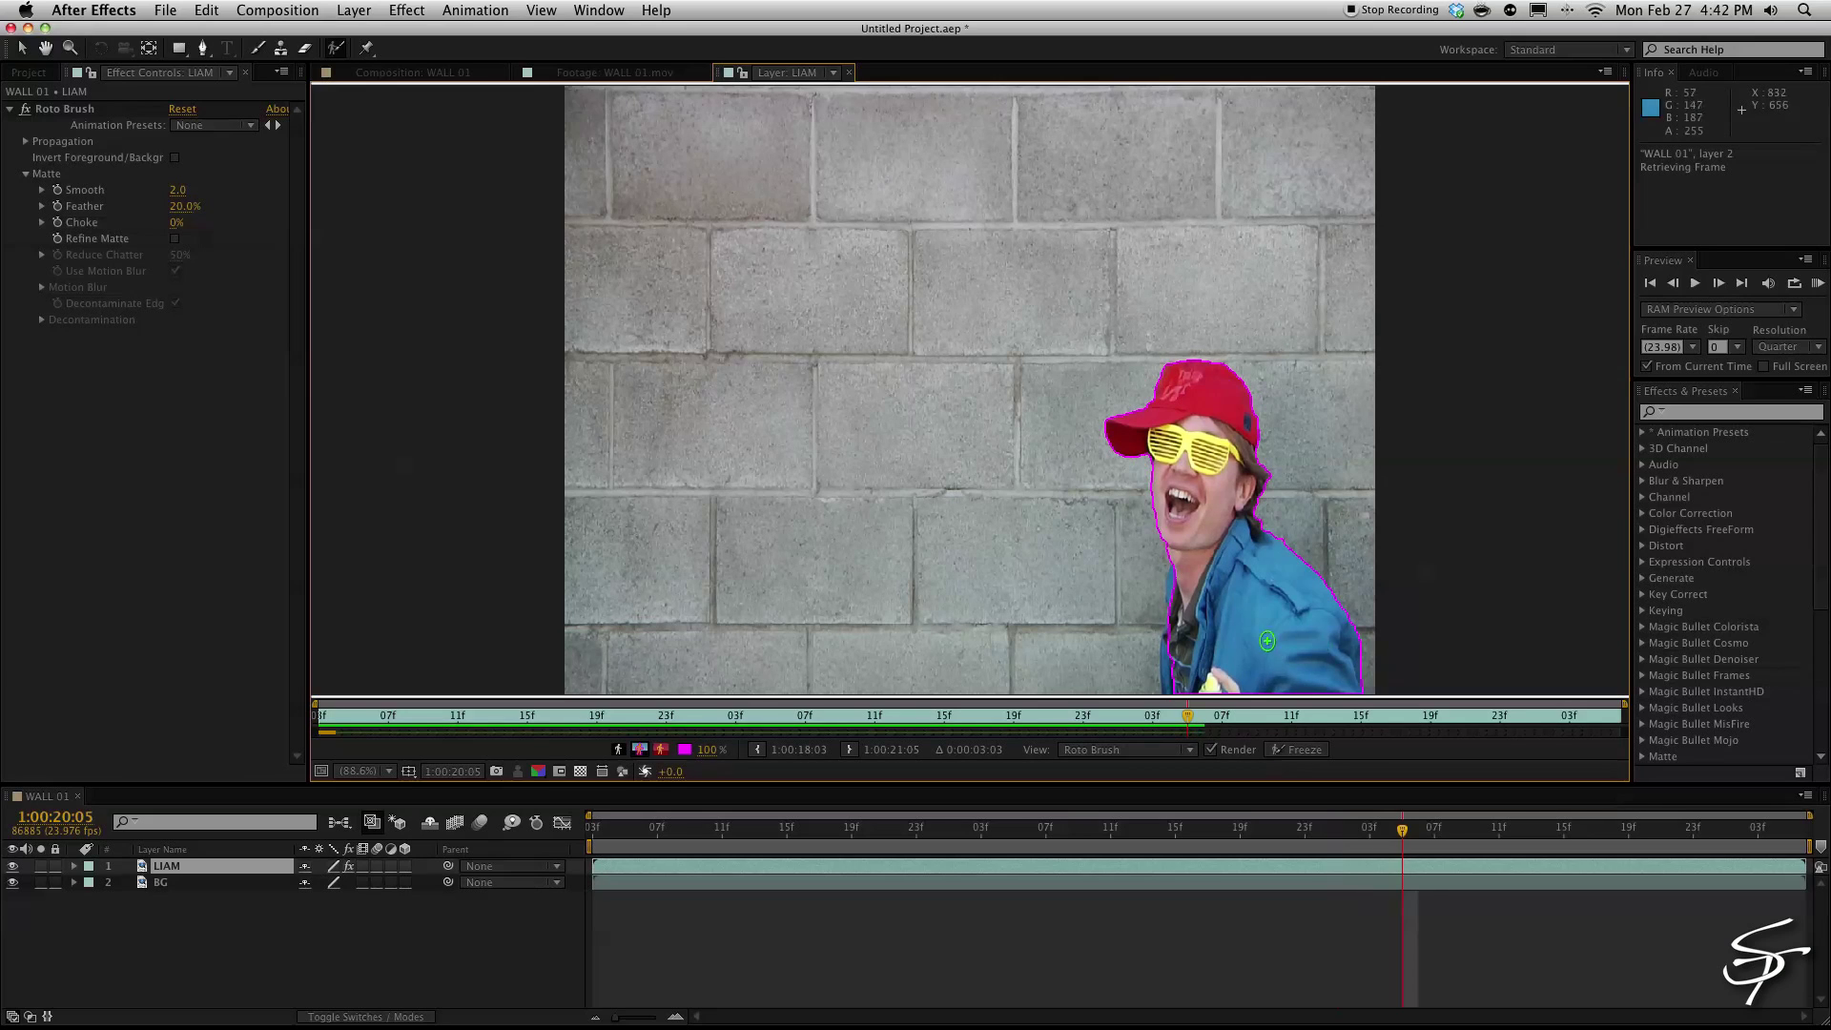
key("space")
left_click_drag(976, 585, 1030, 572)
left_click_drag(991, 468, 952, 468)
- Correct the matte around the forward hand on a later frame and replay the matted clip
key("Page_Down")
key("Page_Down")
key("Page_Down")
key("Page_Down")
key("Page_Down")
key("Page_Down")
key("Page_Down")
key("Page_Down")
key("Page_Down")
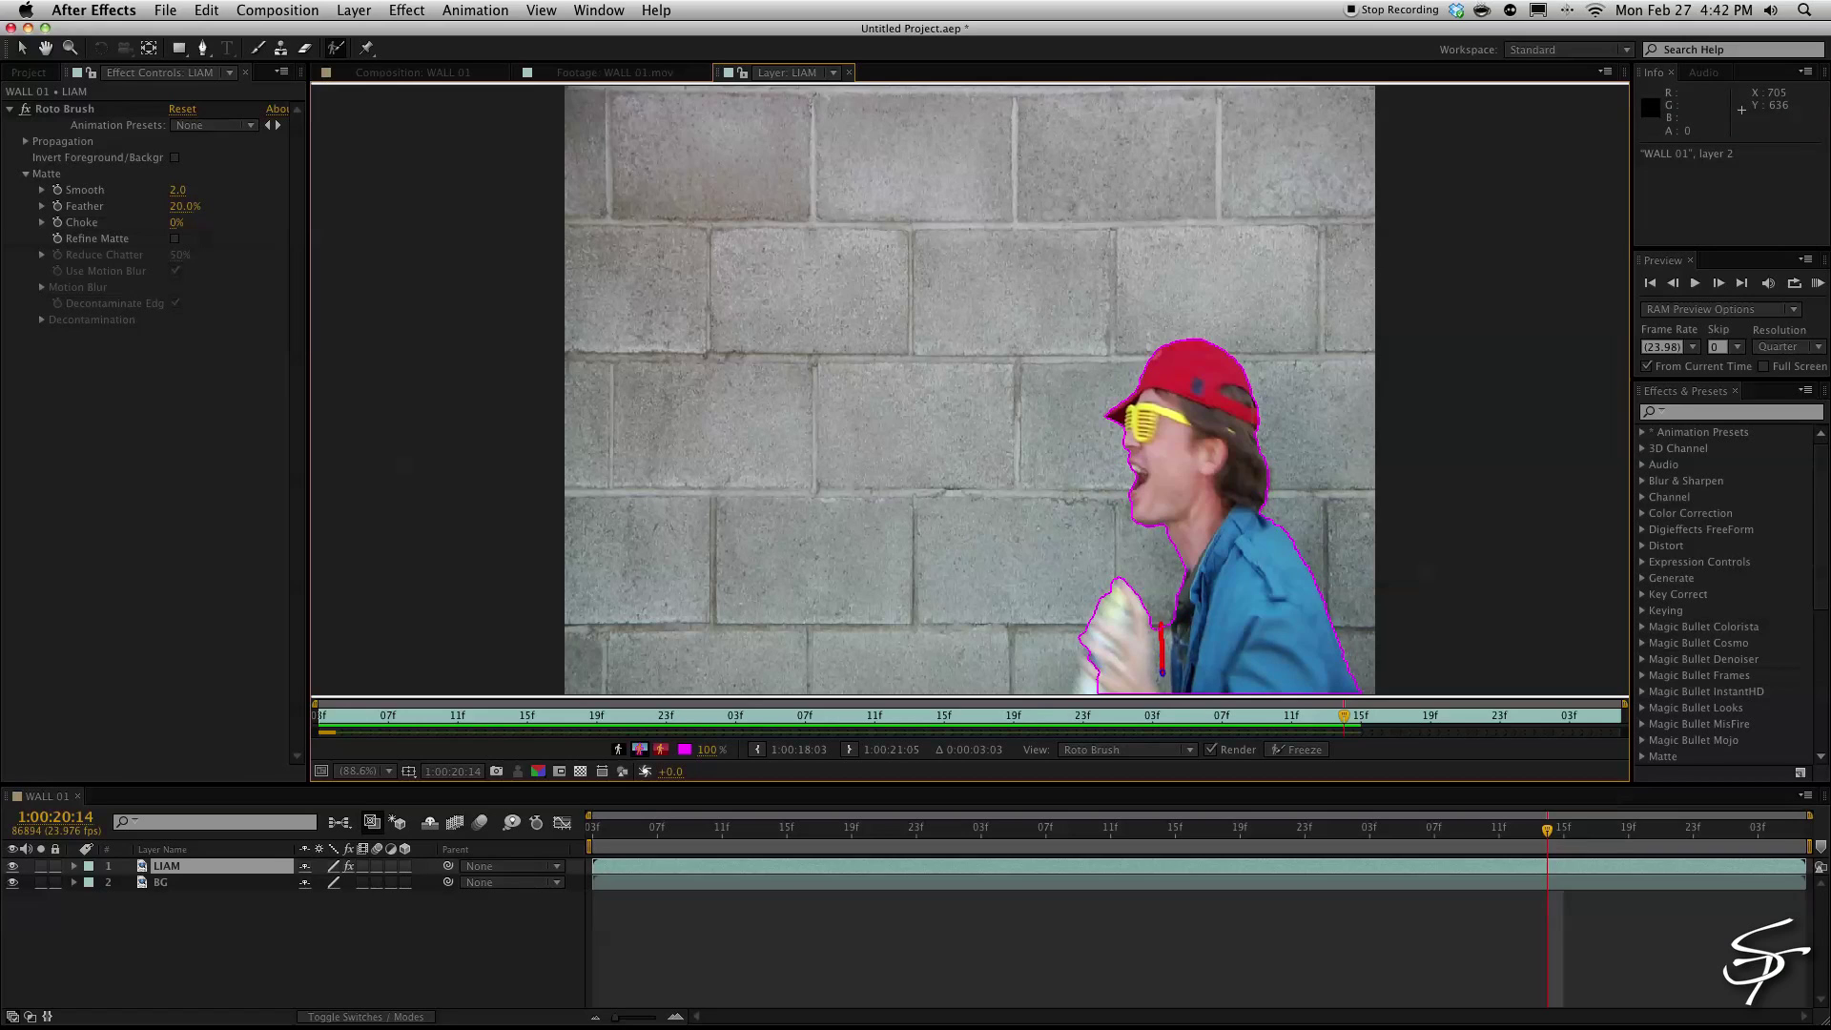
left_click_drag(1163, 679, 1163, 680)
key("Page_Down")
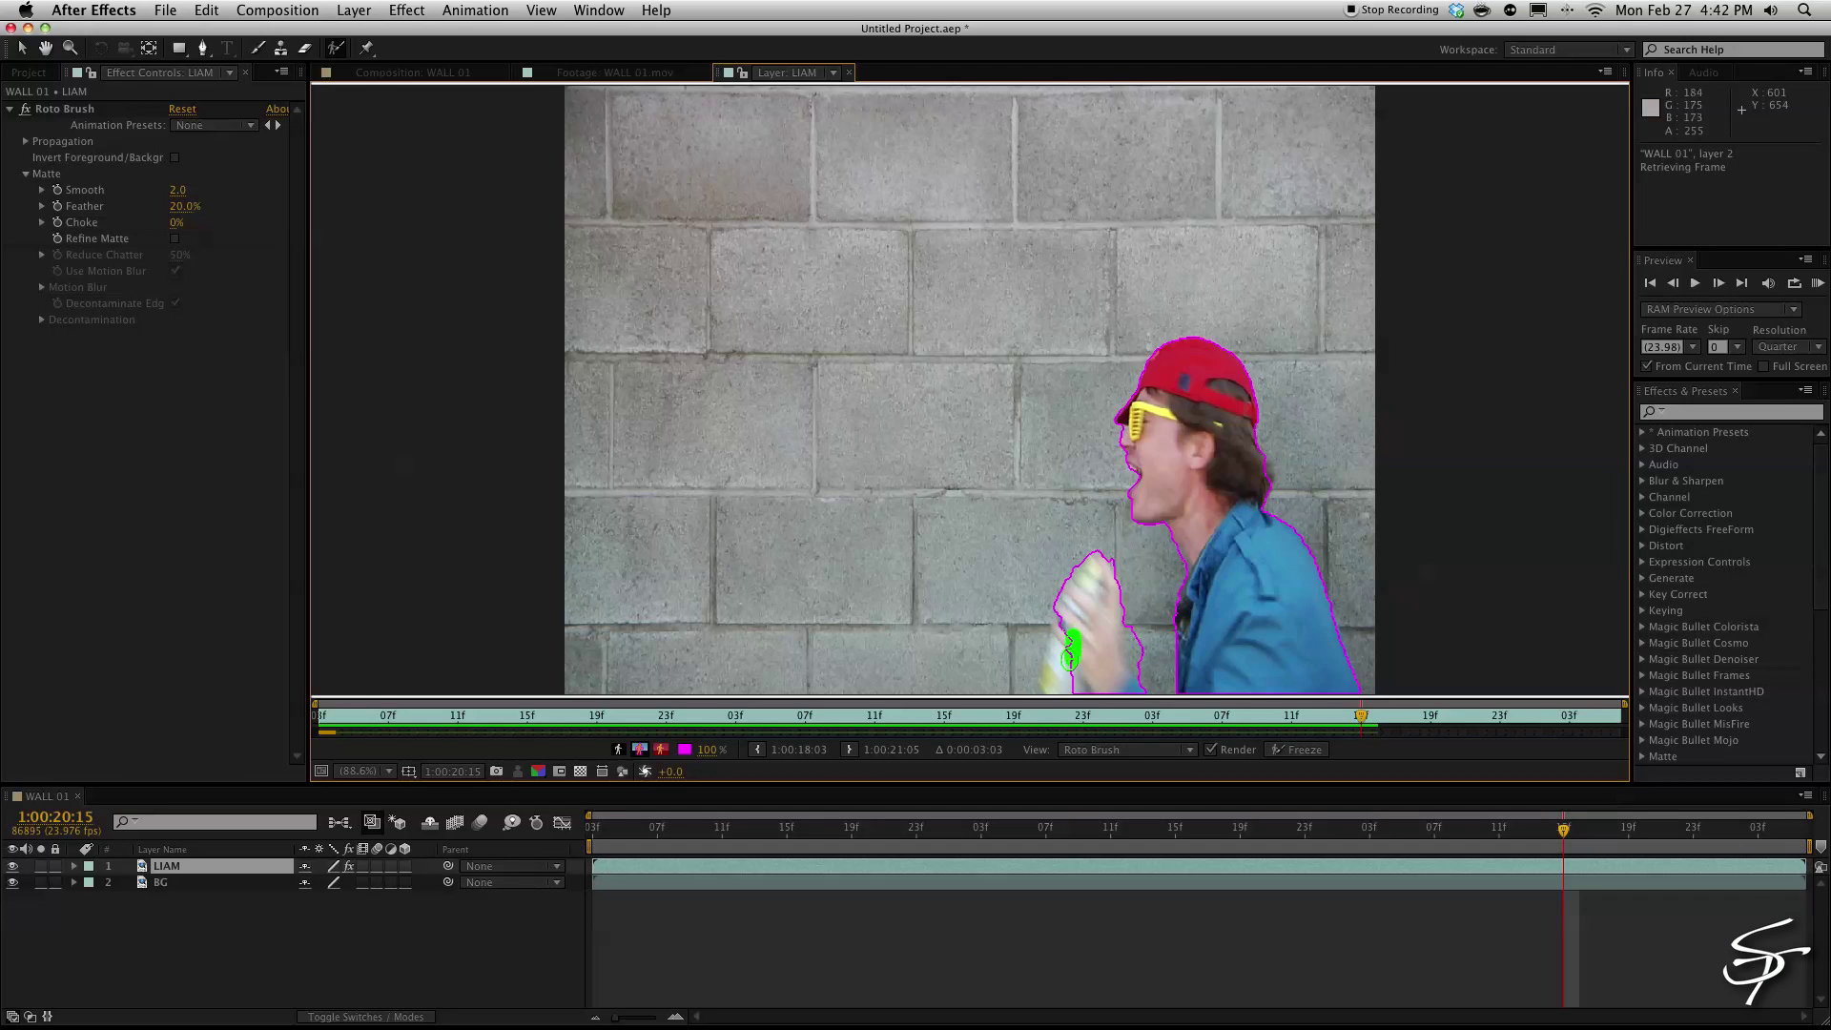
key("space")
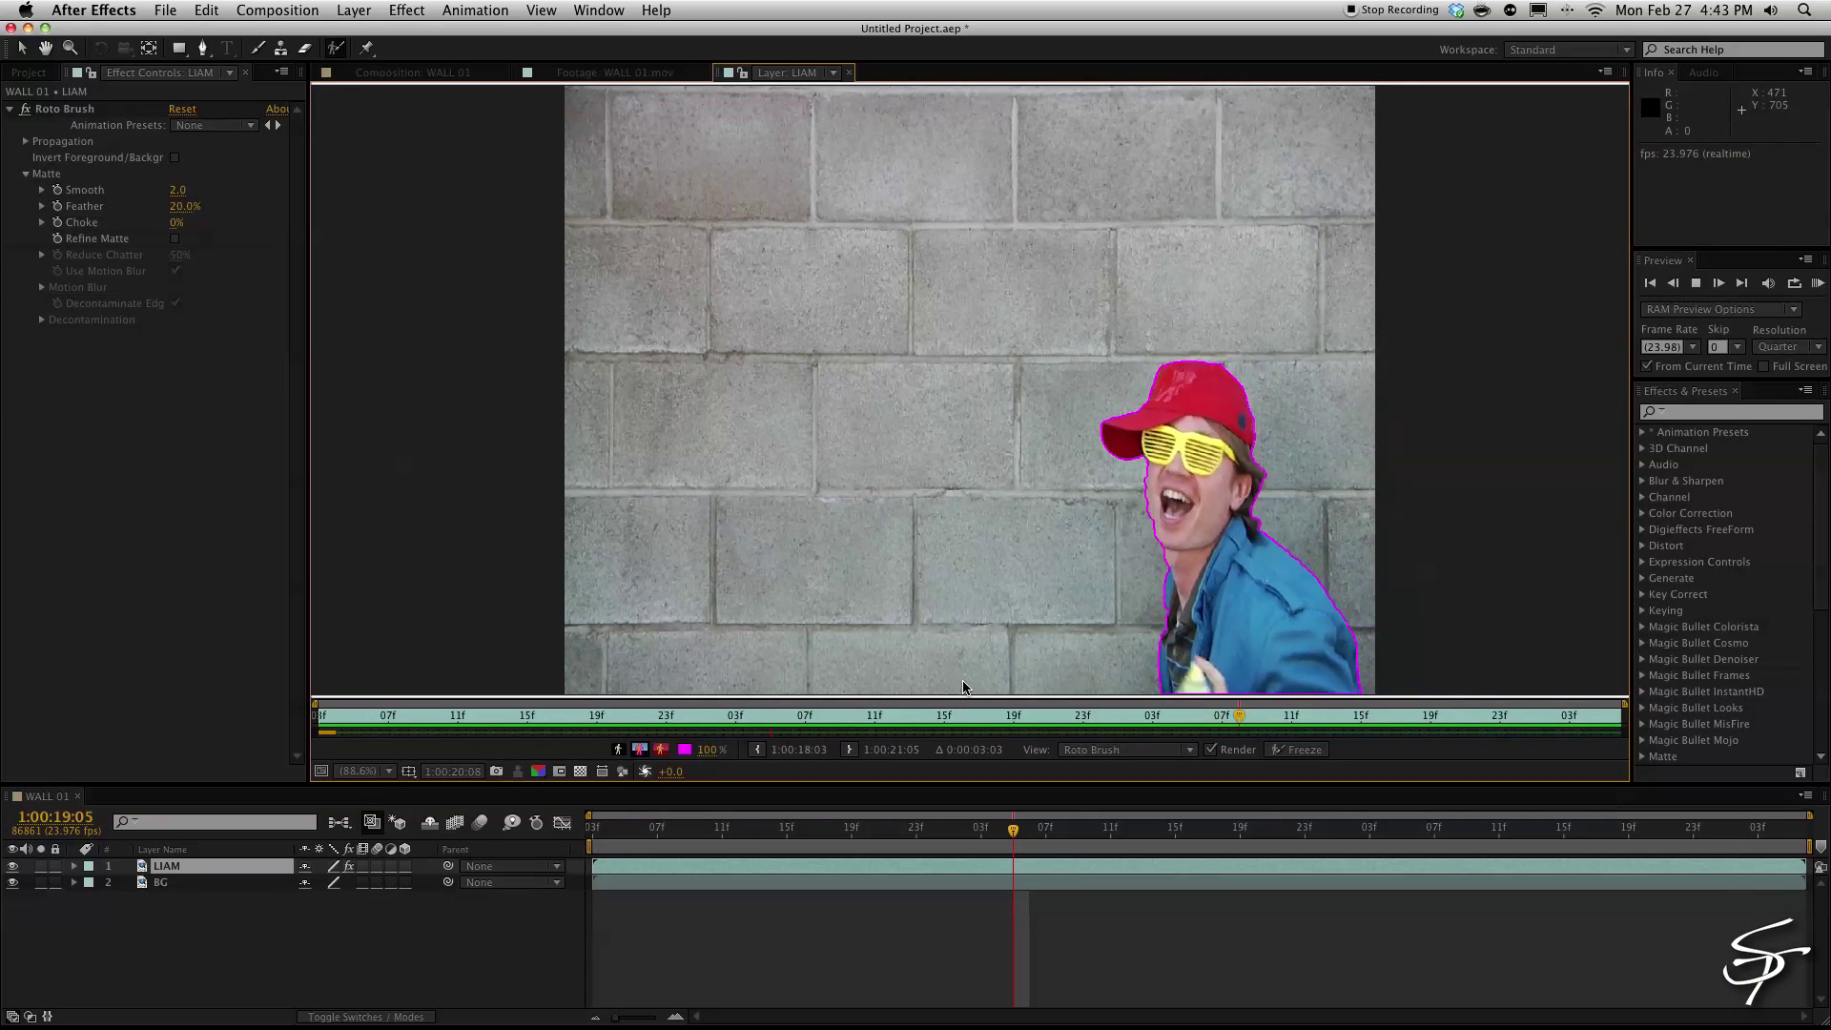
key("space")
key("space")
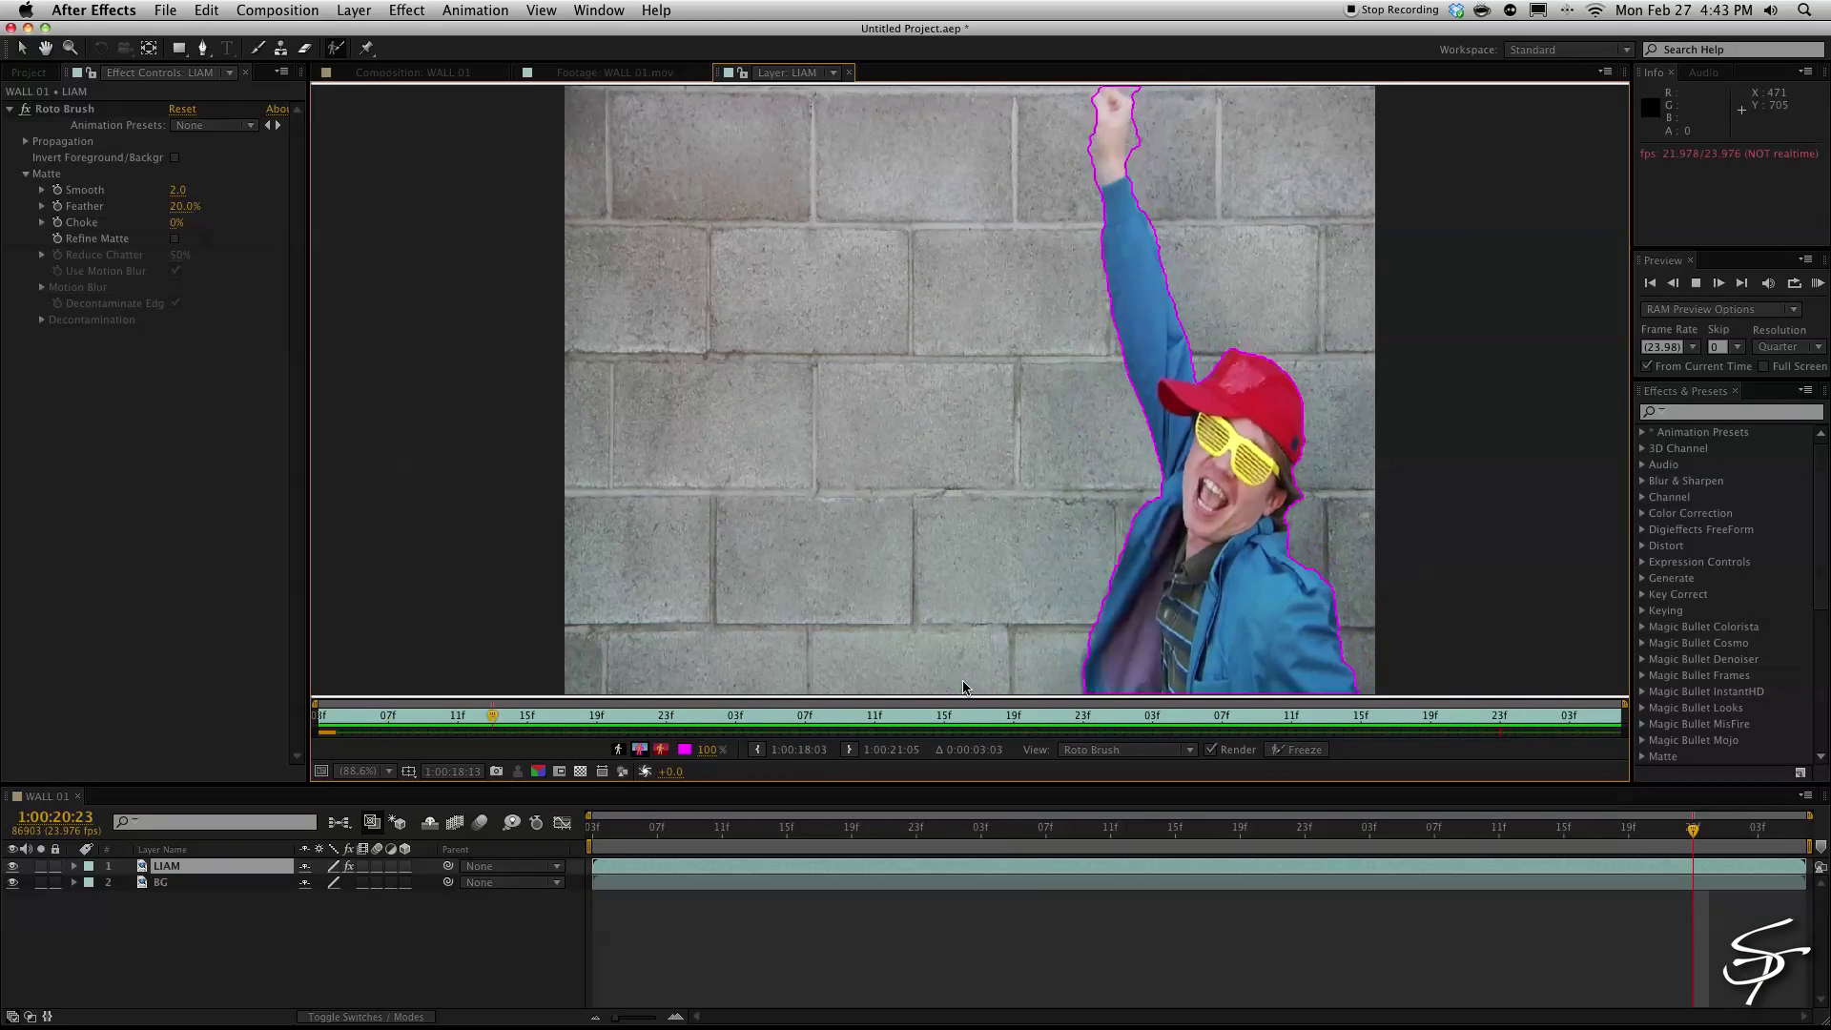
key("space")
key("space")
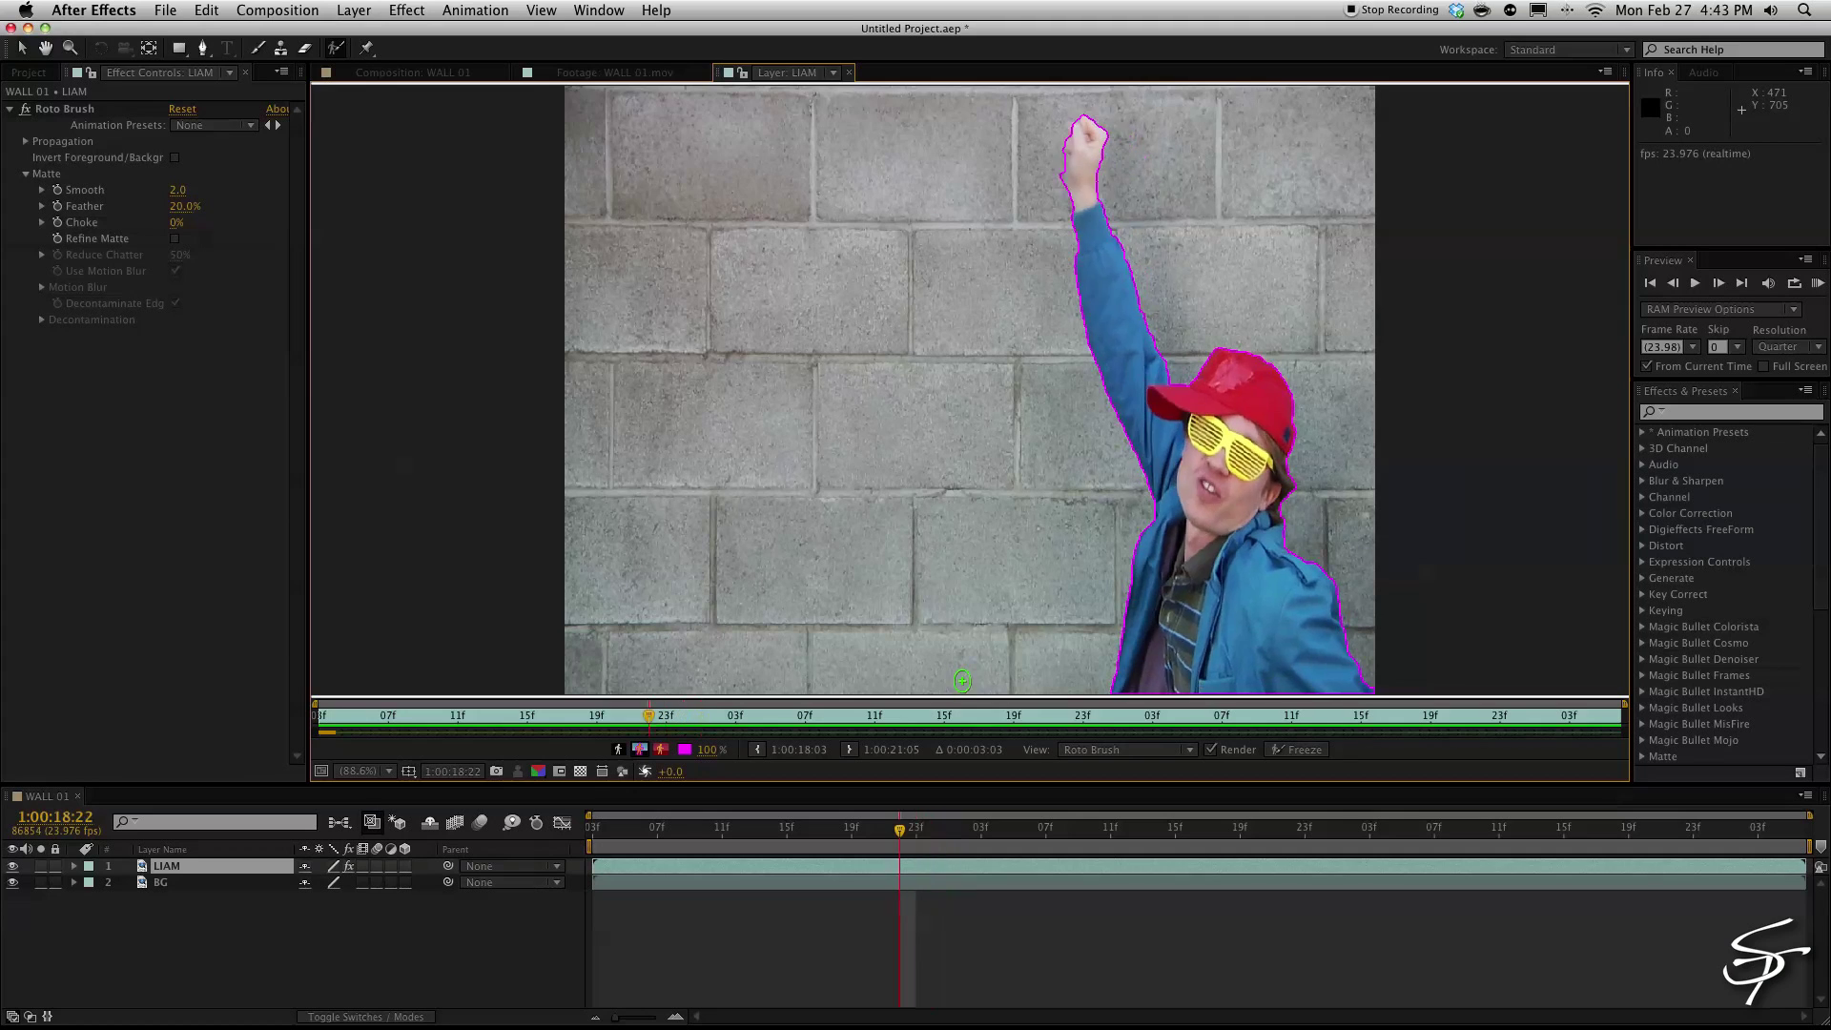
- Enable Refine Matte and raise Smooth and Choke, with the wall footage hidden
left_click(174, 238)
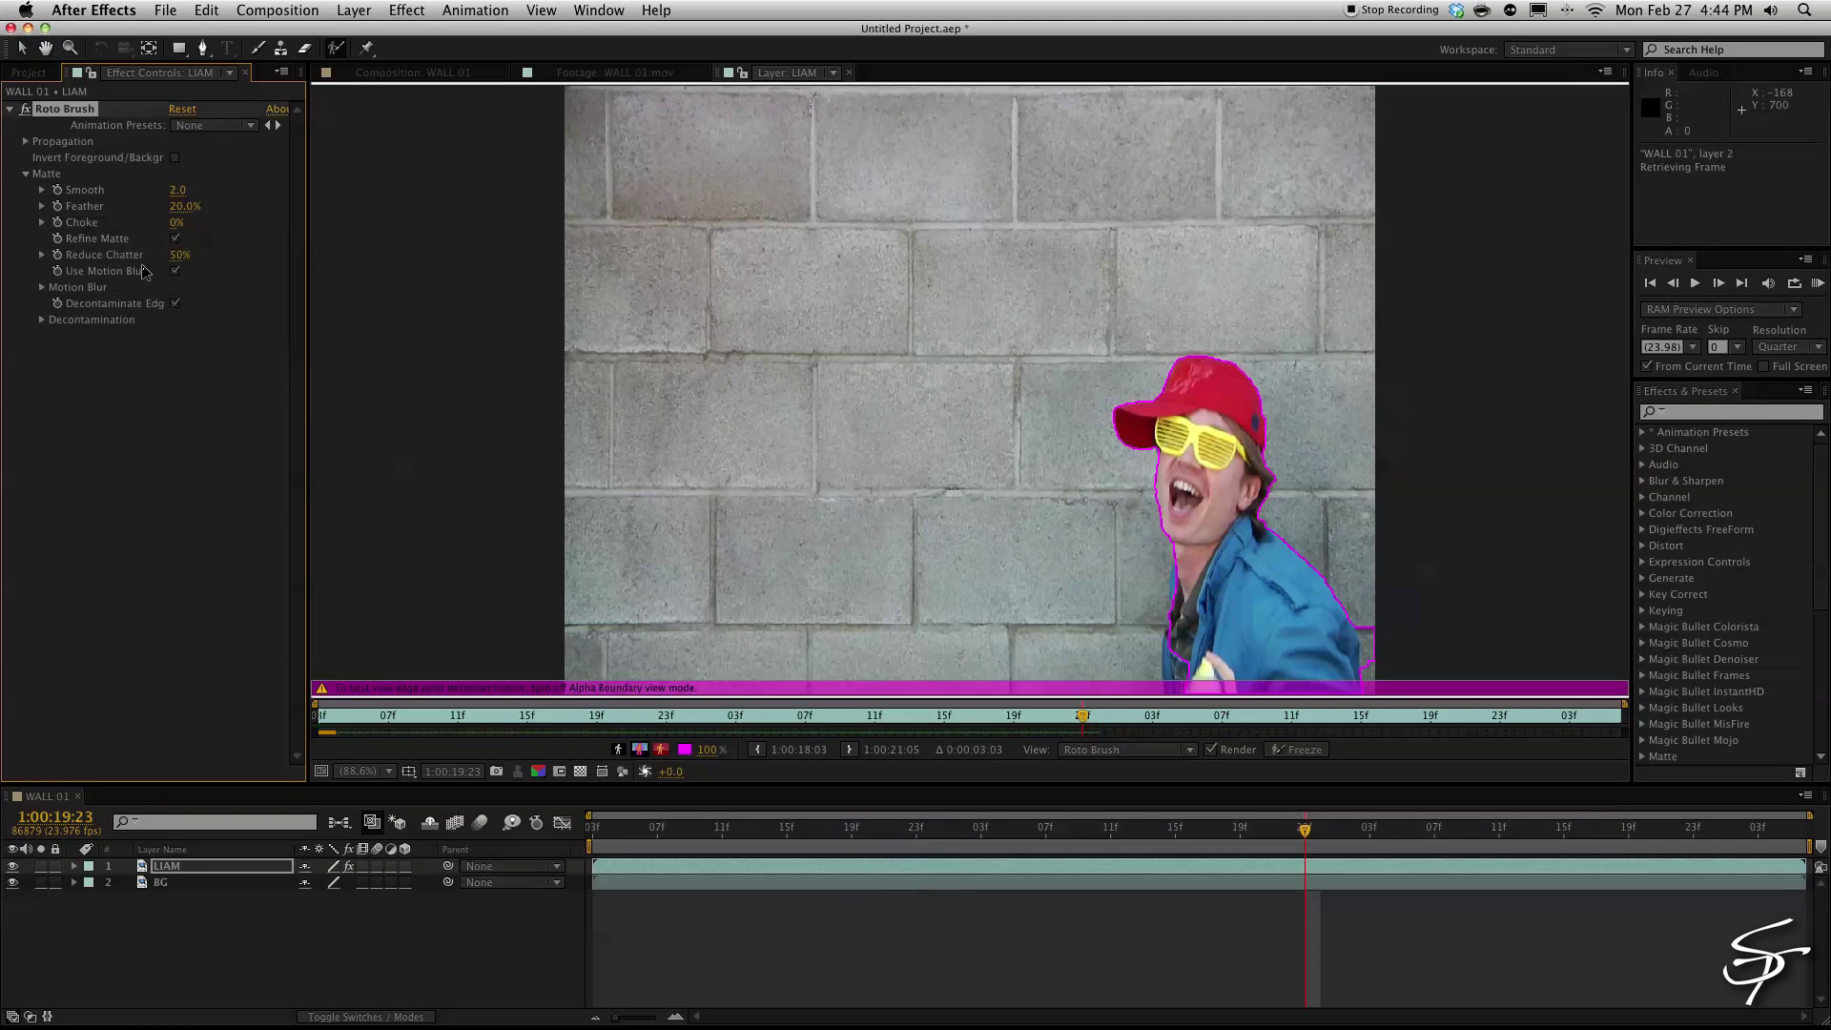
left_click(42, 223)
left_click(42, 205)
left_click(42, 190)
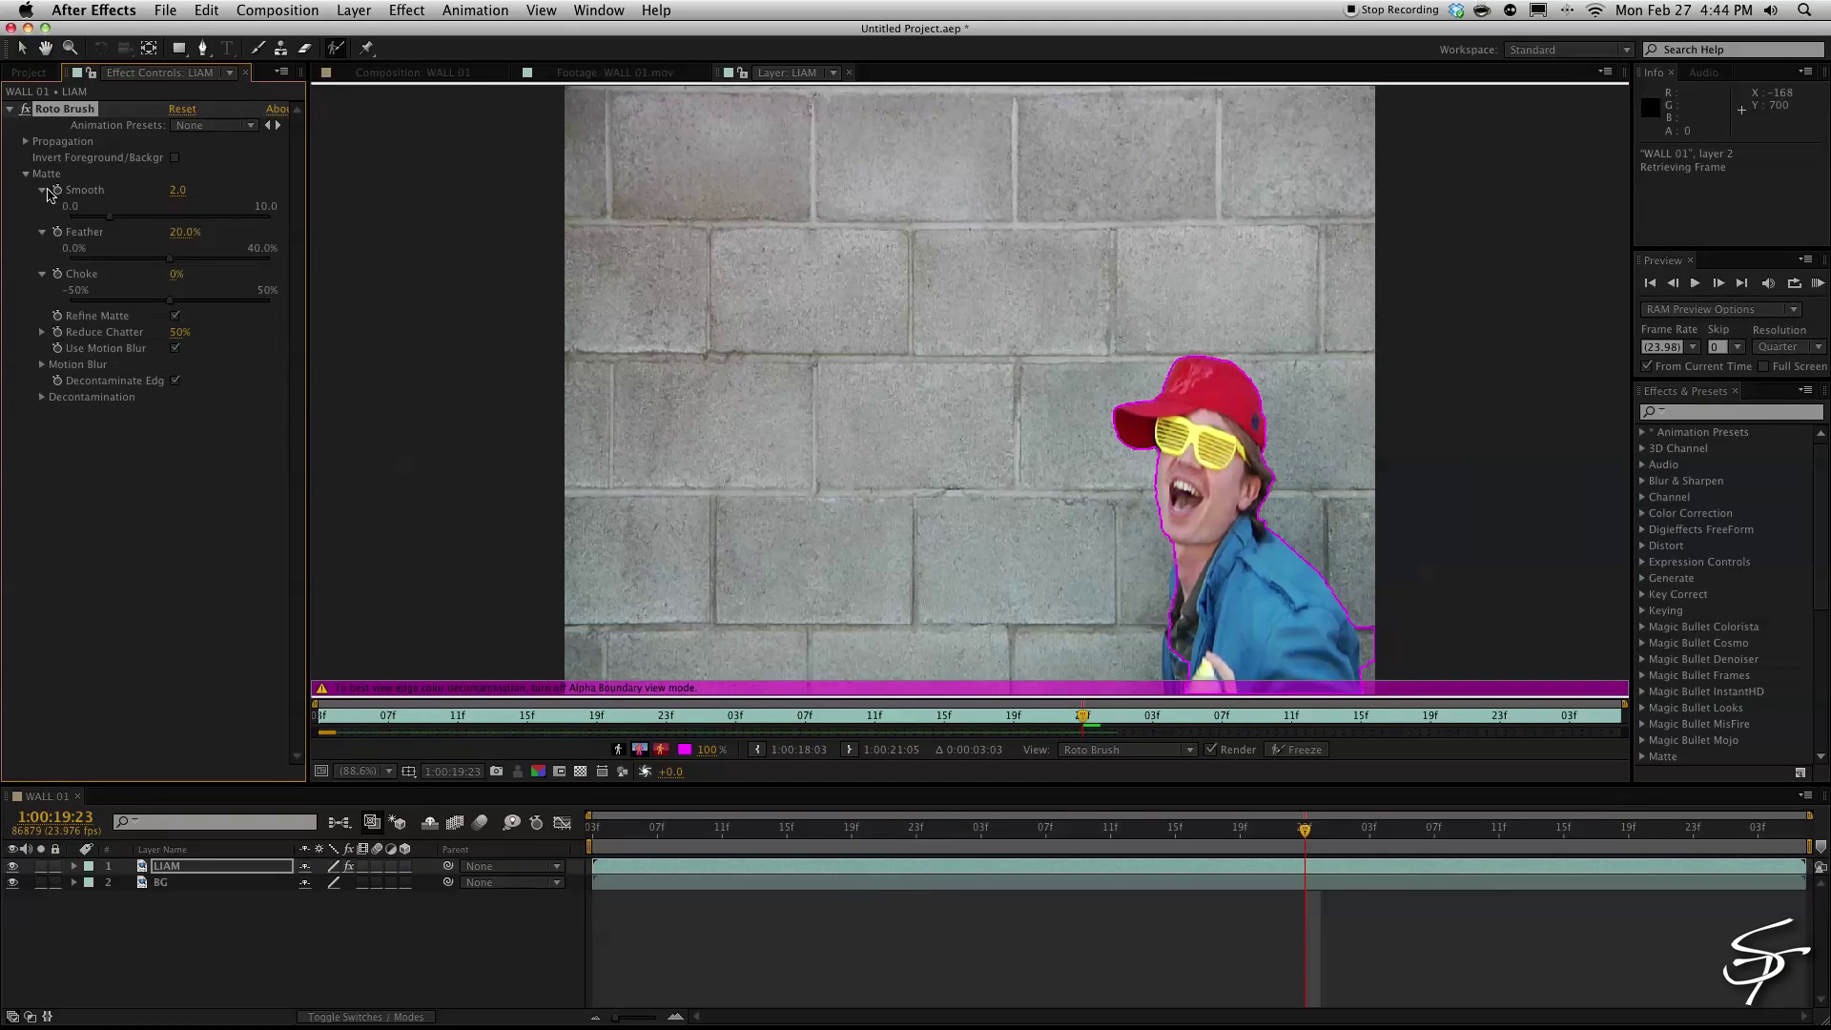
left_click(466, 74)
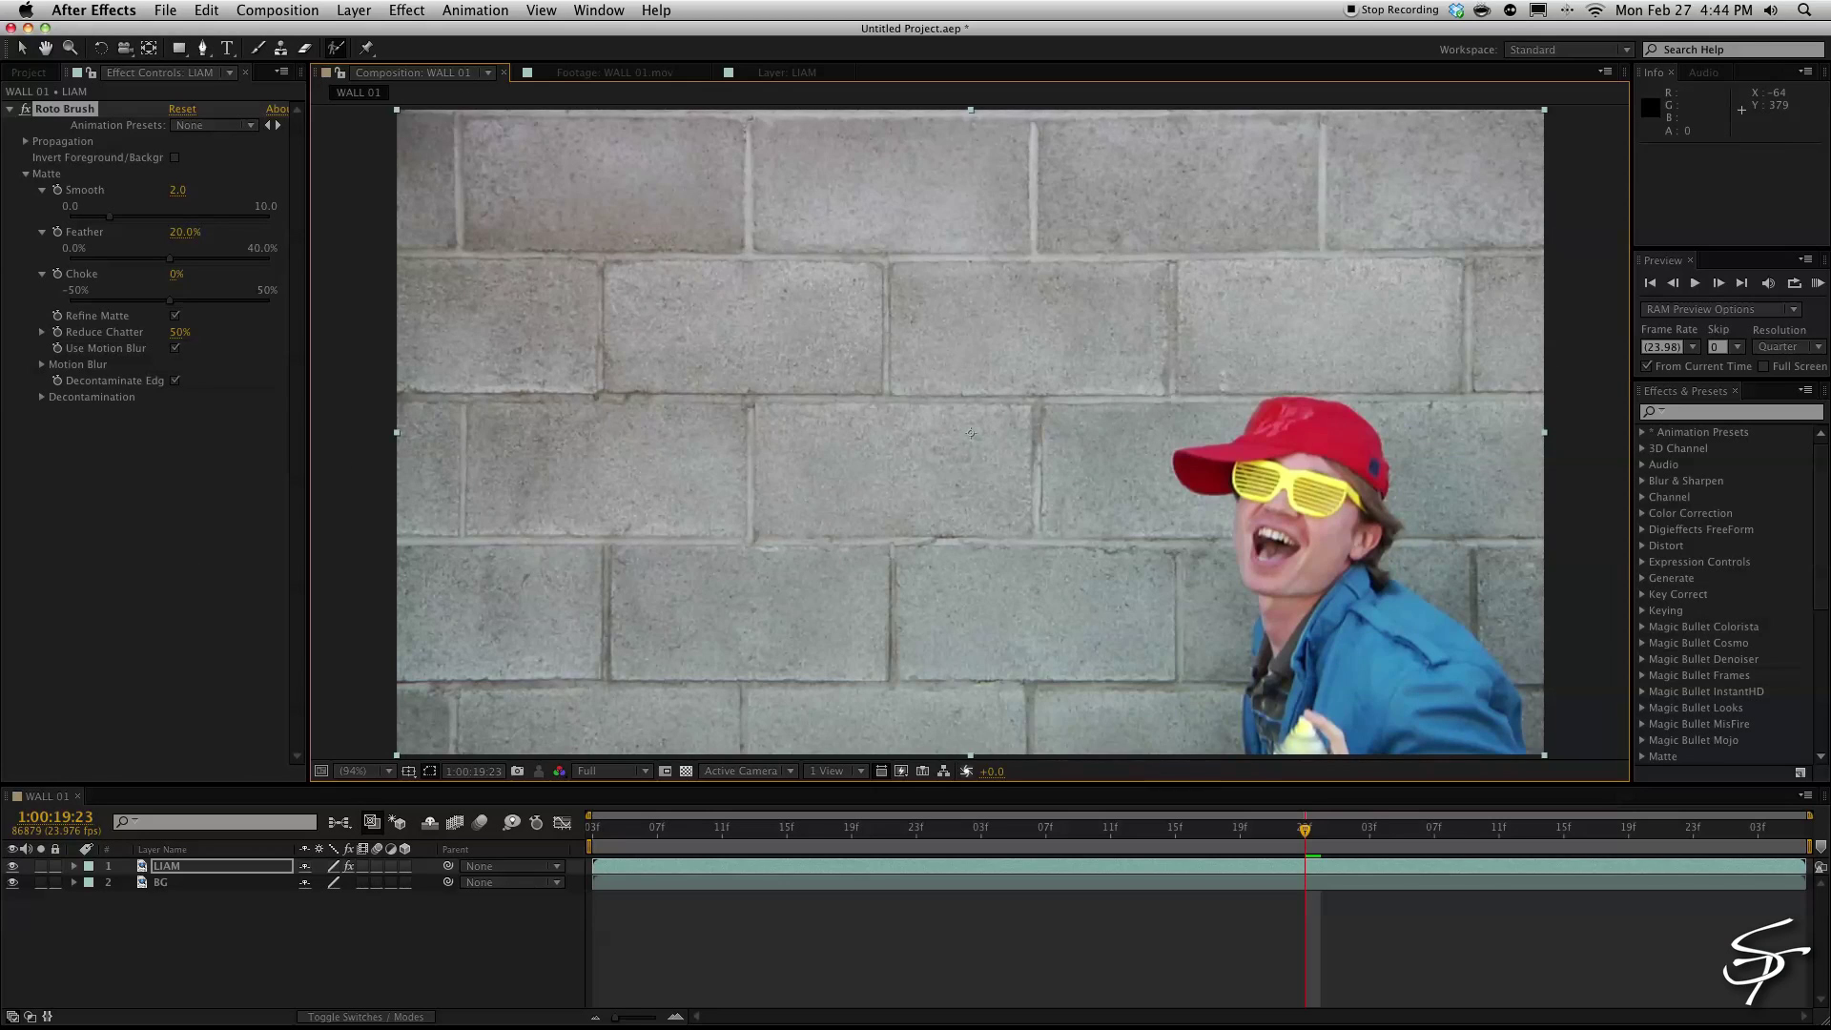
left_click(12, 882)
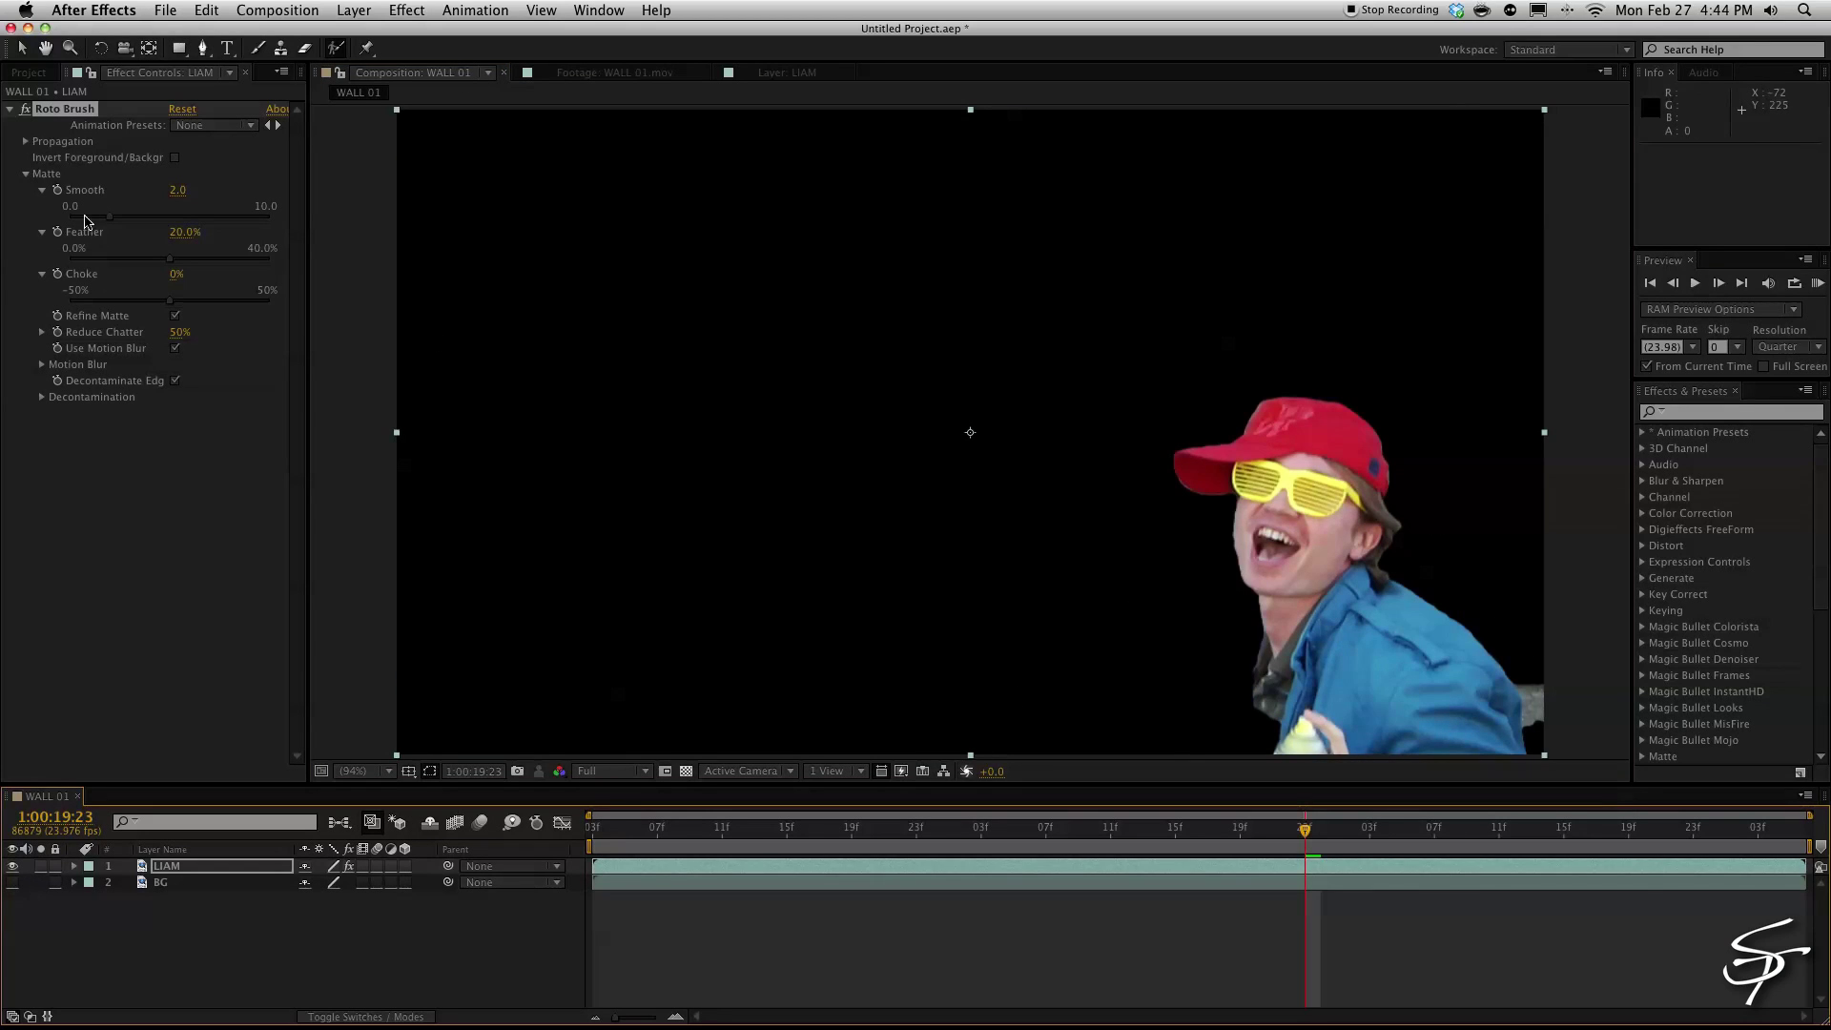
left_click_drag(111, 224, 117, 224)
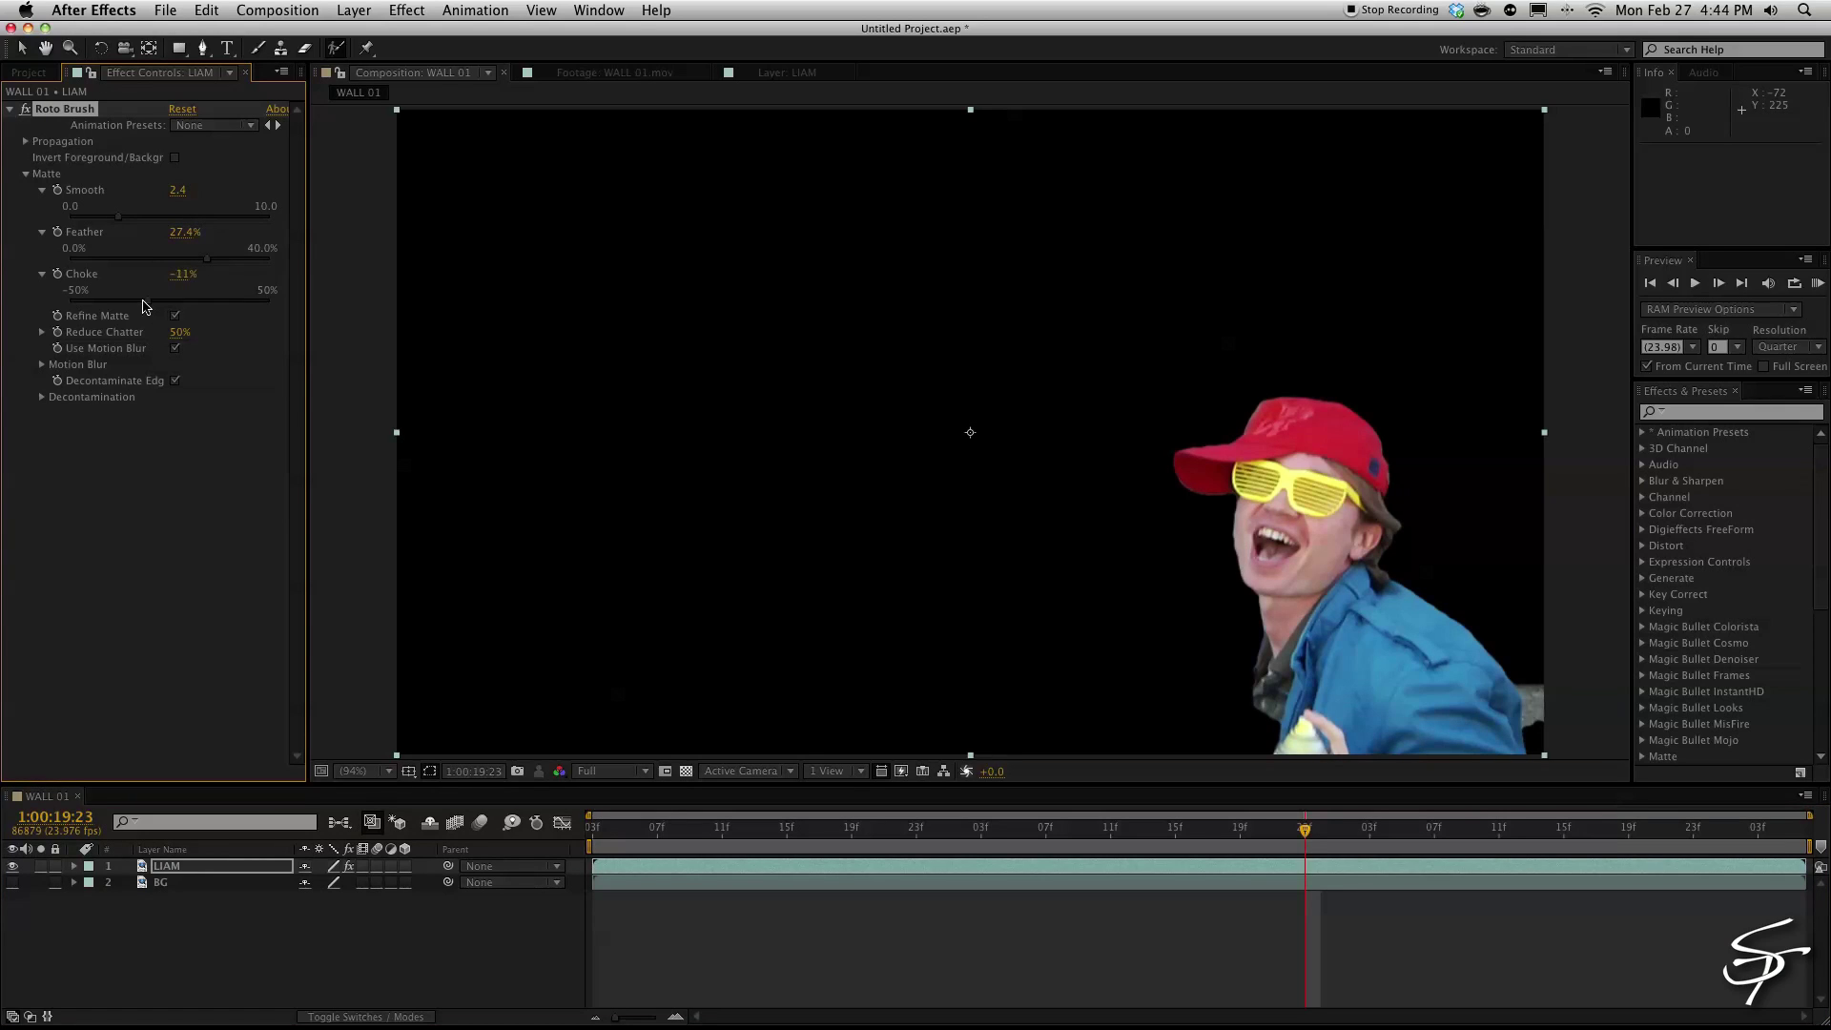
left_click_drag(184, 315, 197, 313)
- Add Edge Blur to LIAM with Blur Amount 2.0 and Edge Width 2.0
key("super+shift+slash")
type("edge")
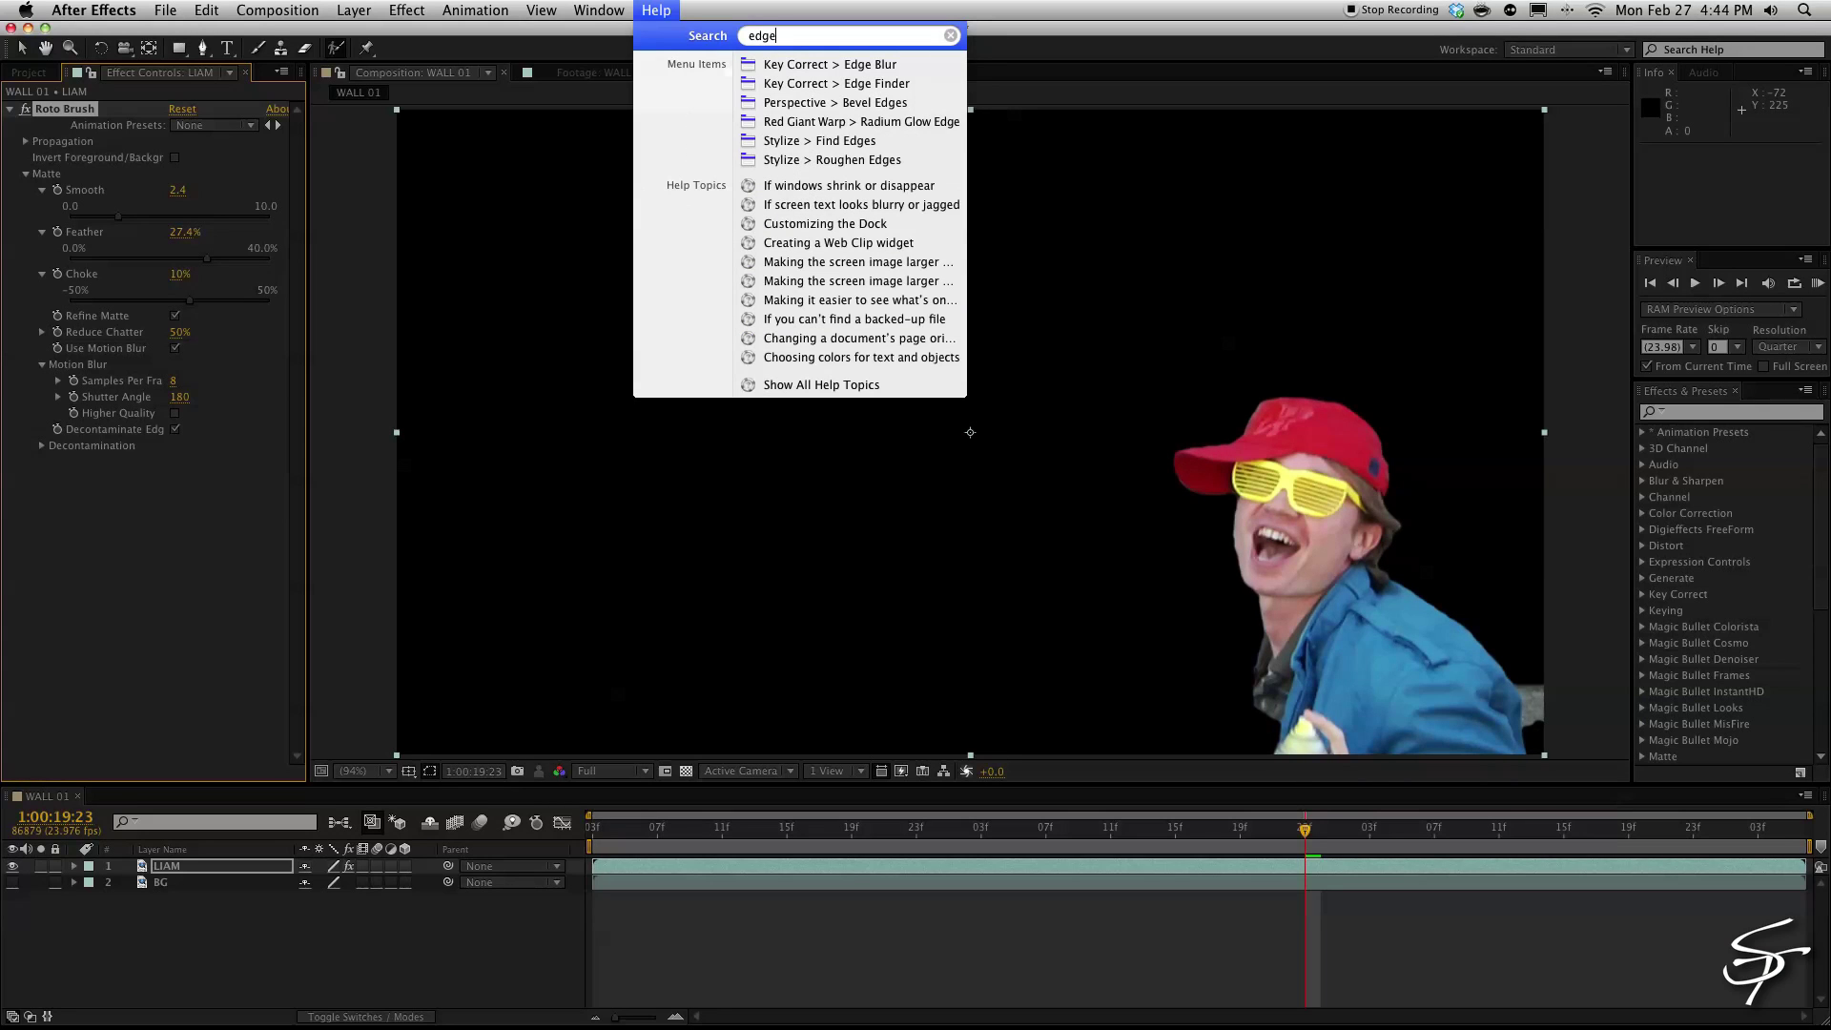
left_click(832, 64)
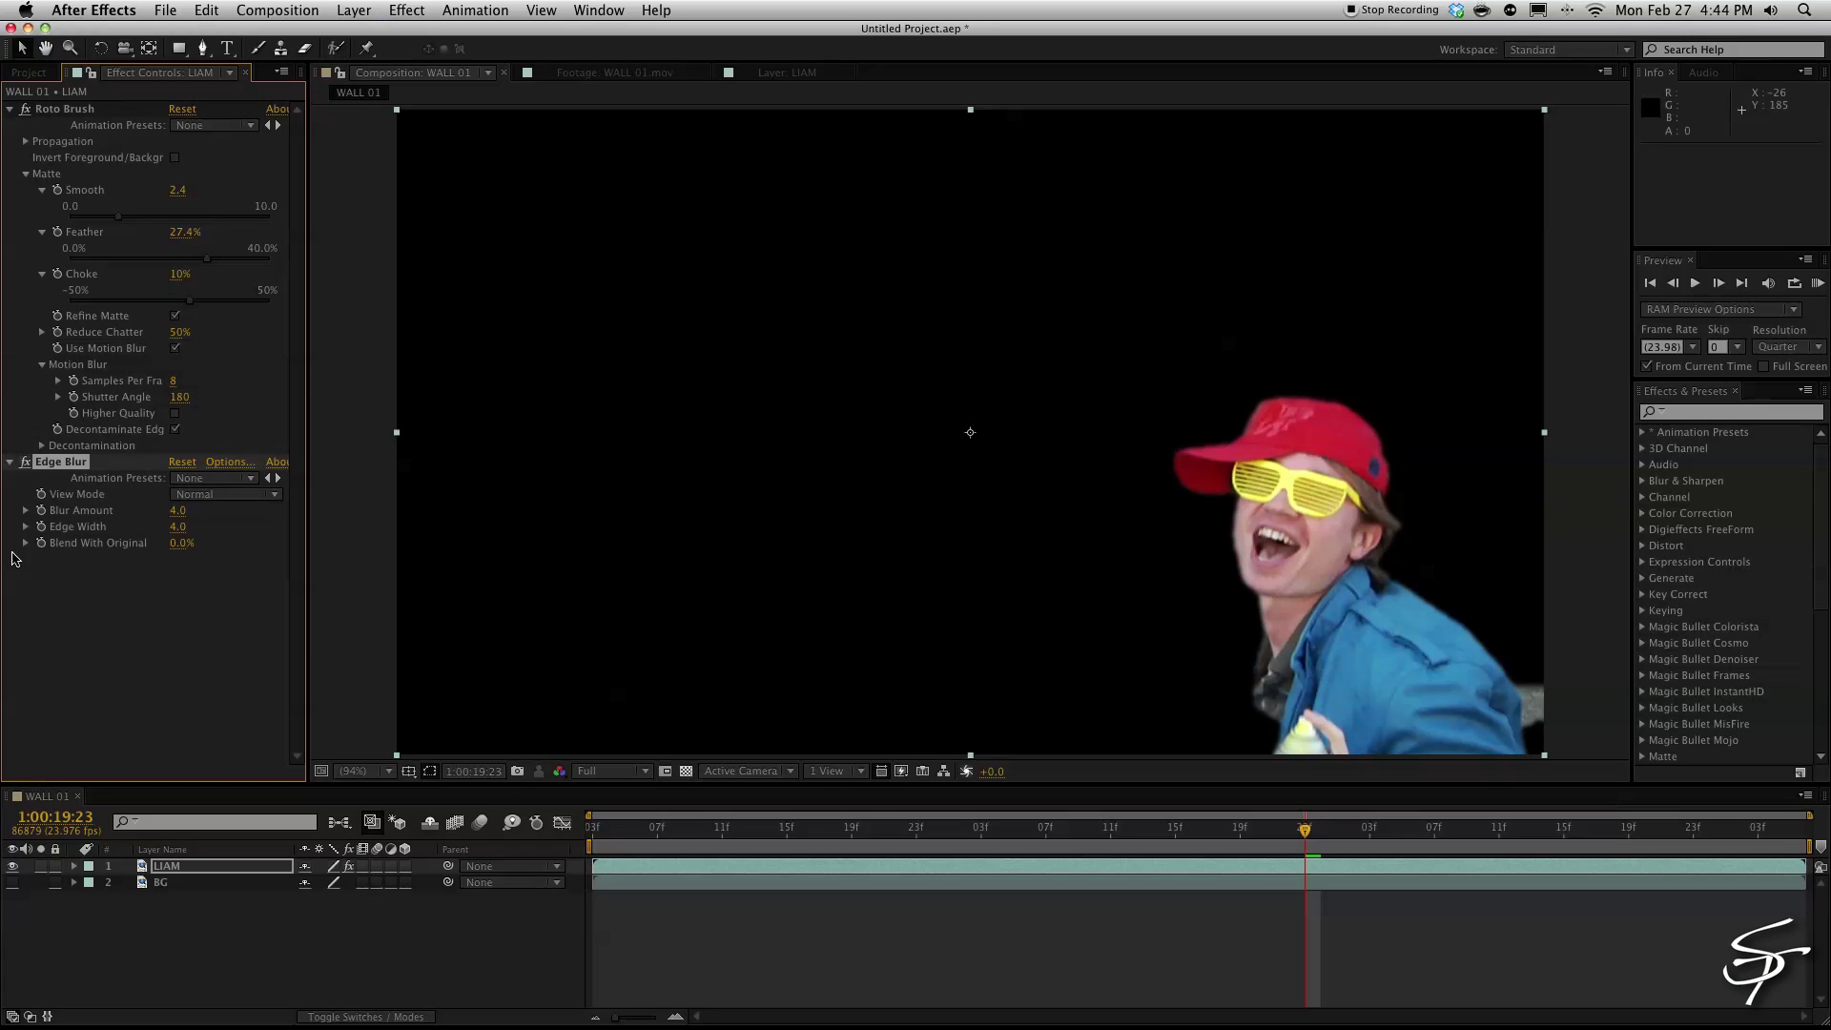
left_click(177, 512)
type("2")
key("Return")
left_click(177, 526)
type("2")
key("Return")
left_click(12, 865)
- Show the wall footage again and type 'Yay for' and 'Vagina!' on two lines
left_click(12, 882)
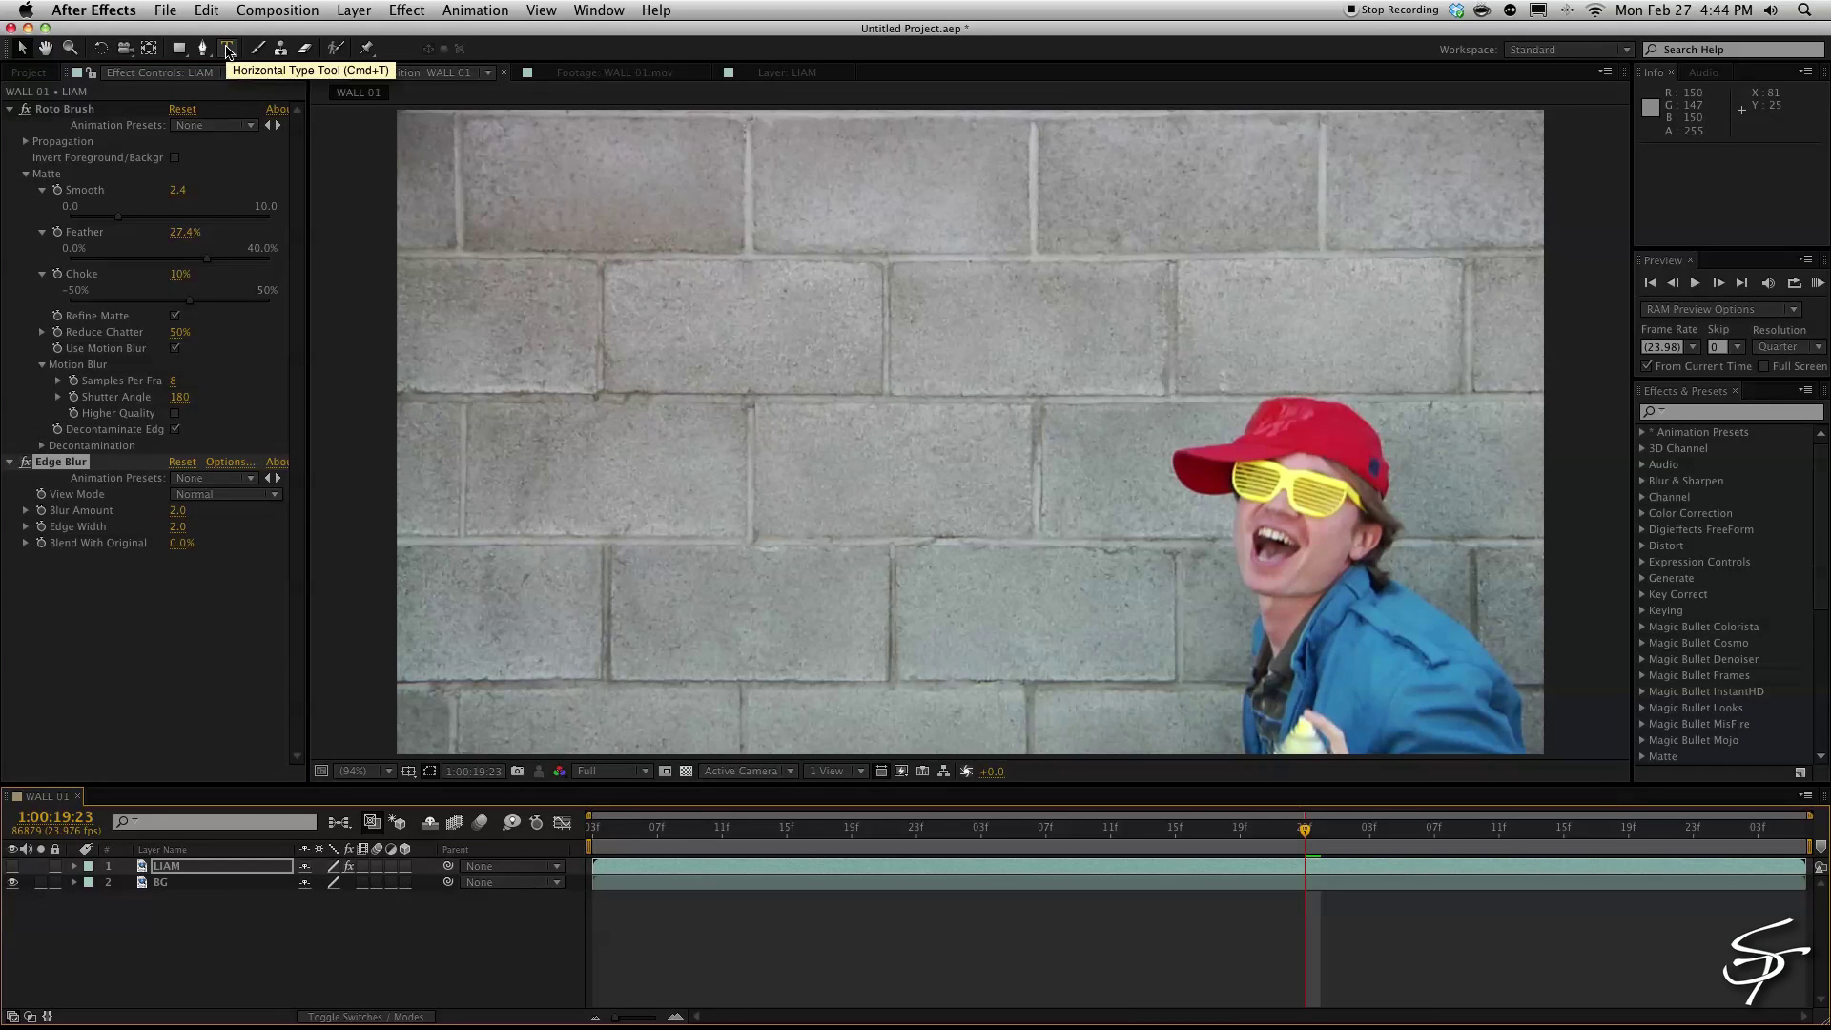
left_click(227, 49)
left_click(702, 371)
type("Y")
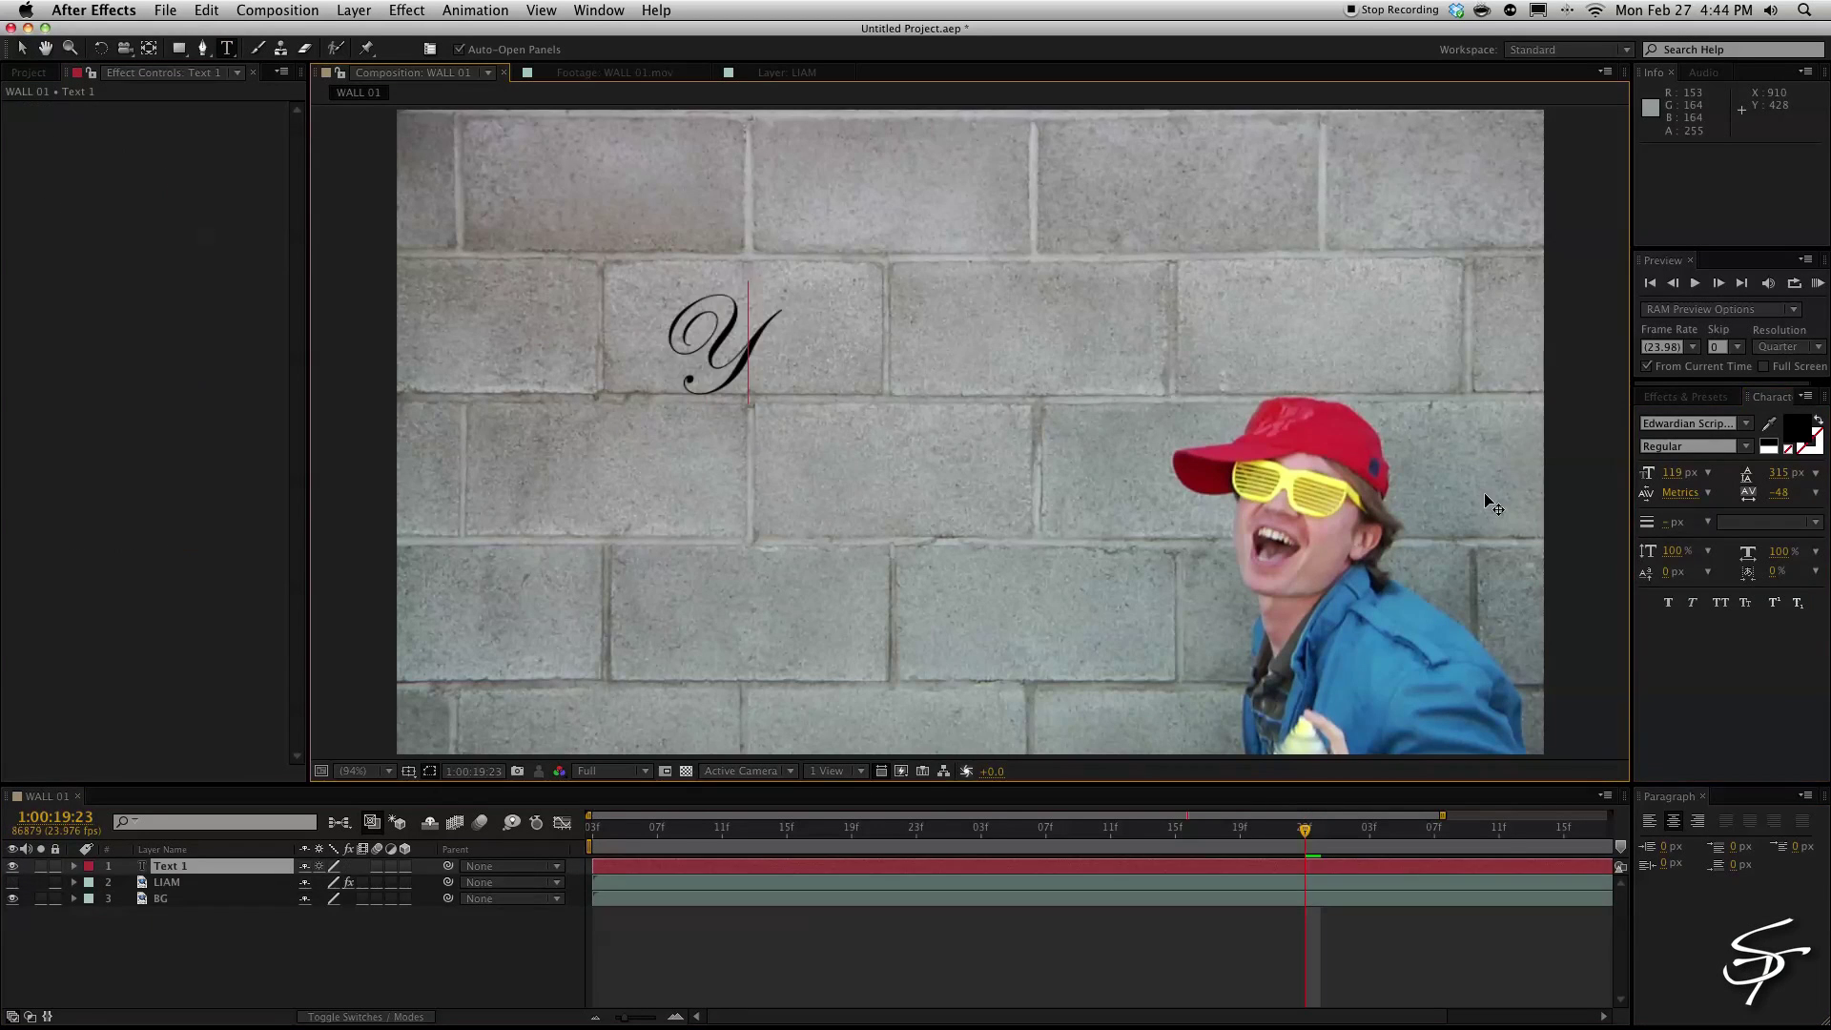
type("ay for")
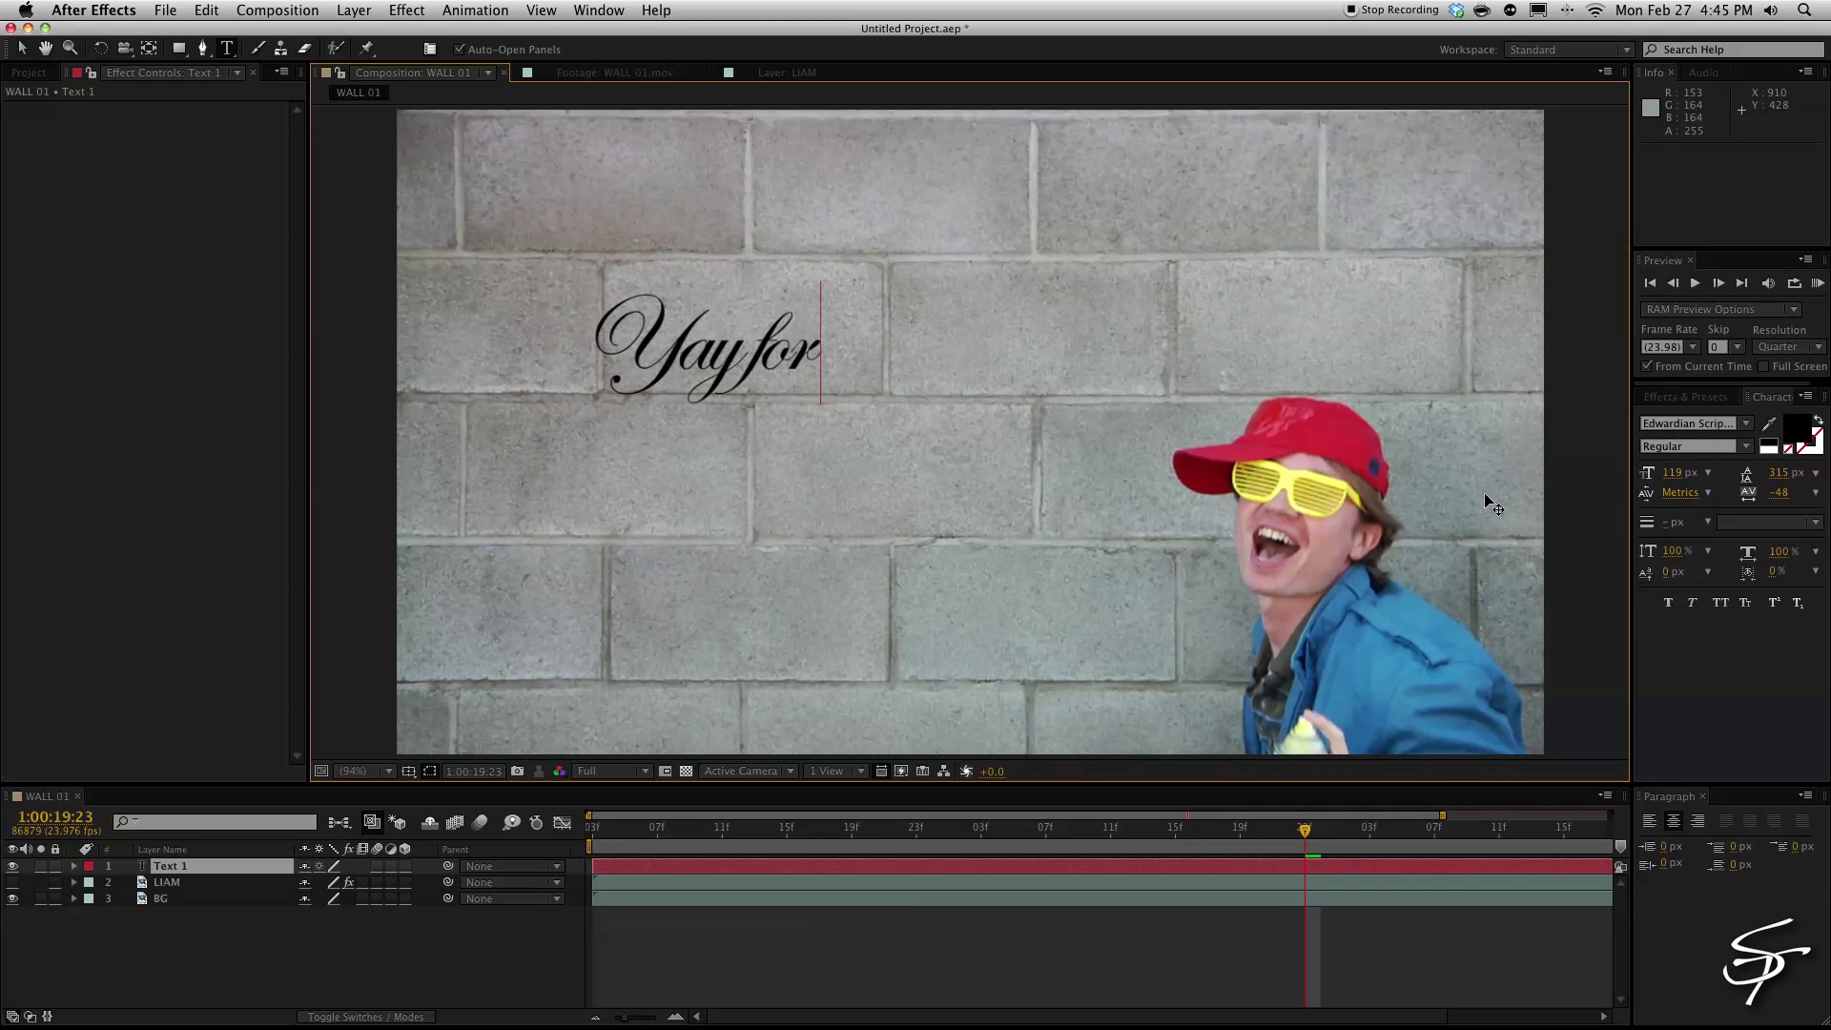
key("Return")
type("Va")
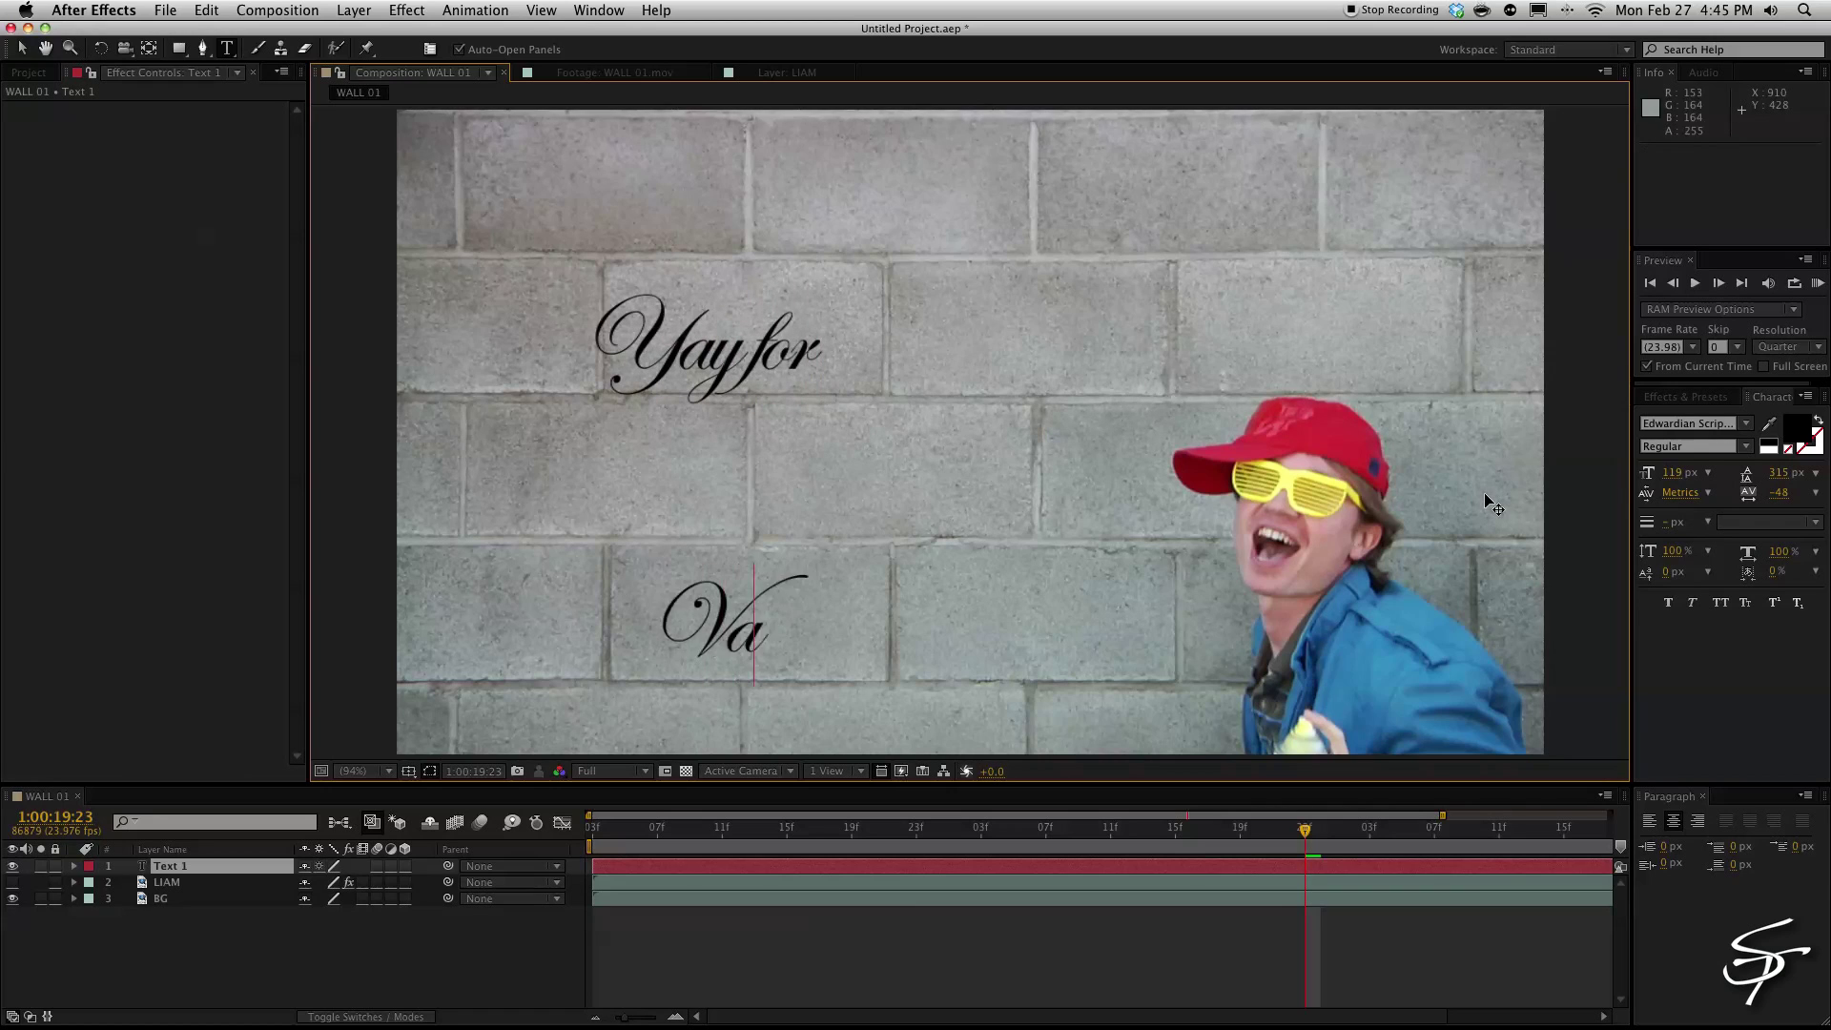
type("gina!")
- Style the text in TagsXtreme with 180 tracking and a dark red fill
left_click_drag(945, 691, 591, 286)
left_click(1687, 423)
scroll(1735, 504, "down", 10)
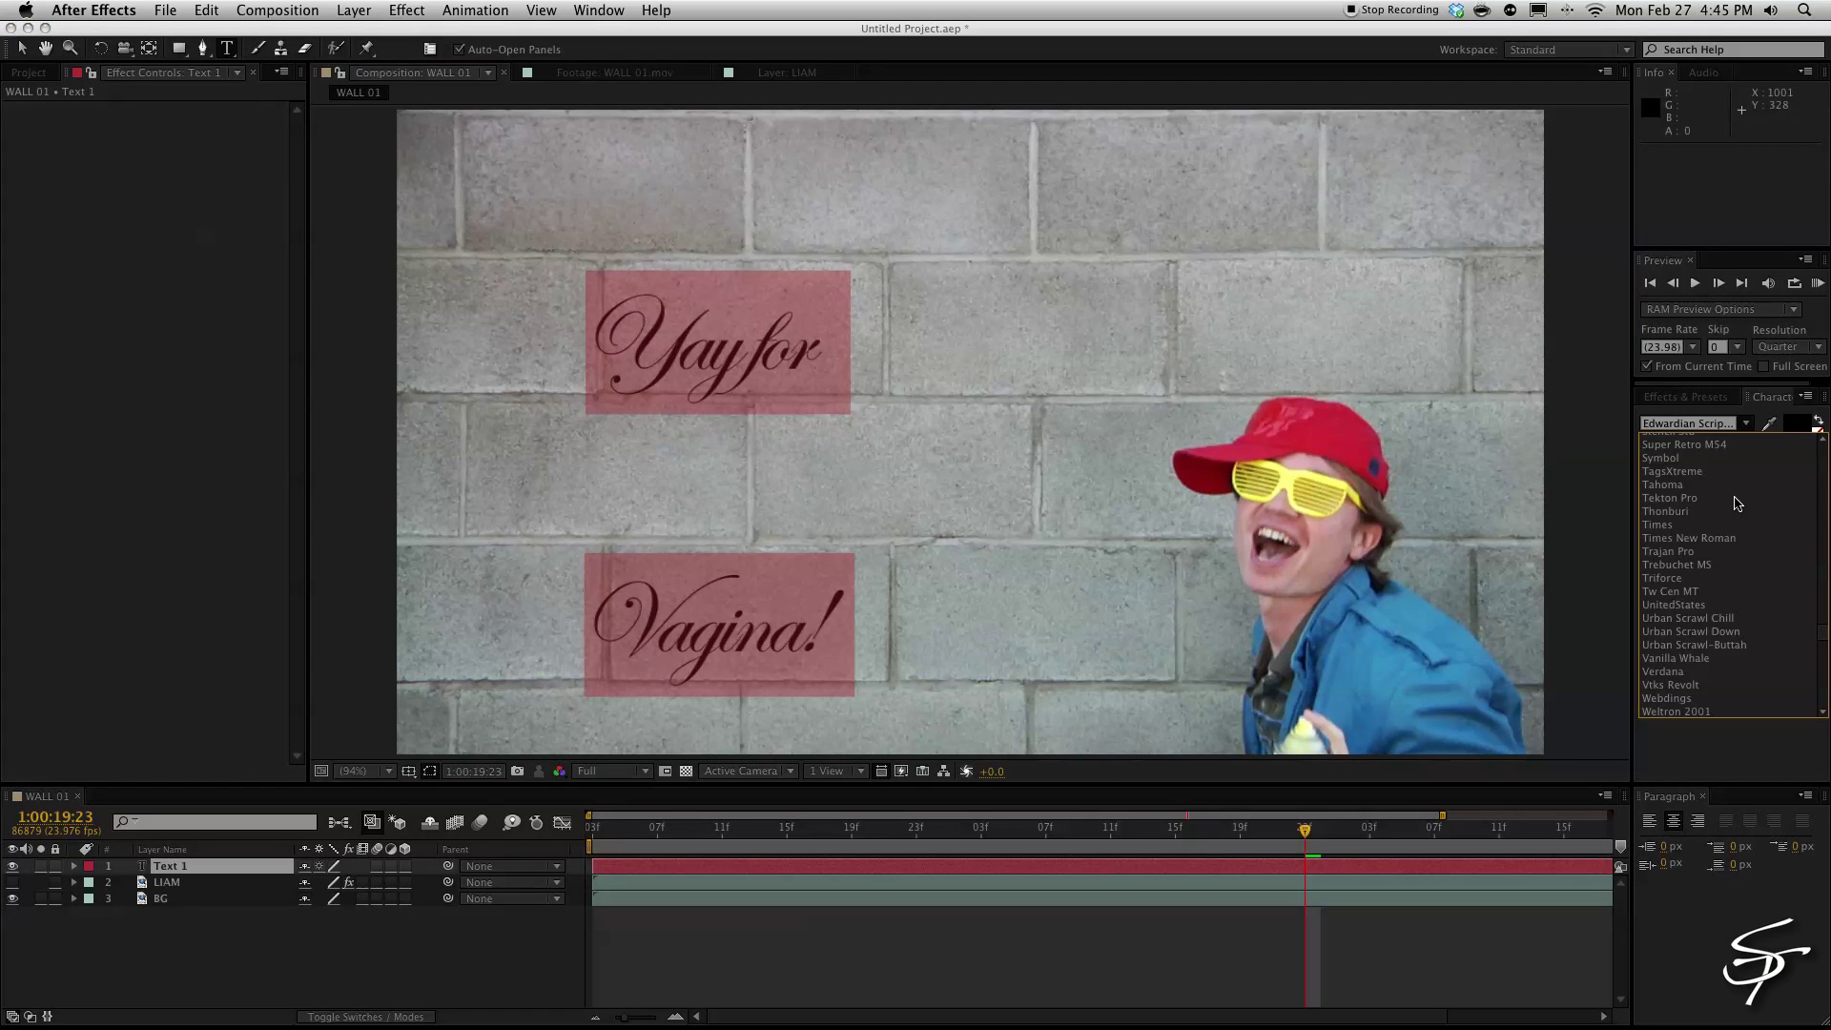
left_click(1714, 473)
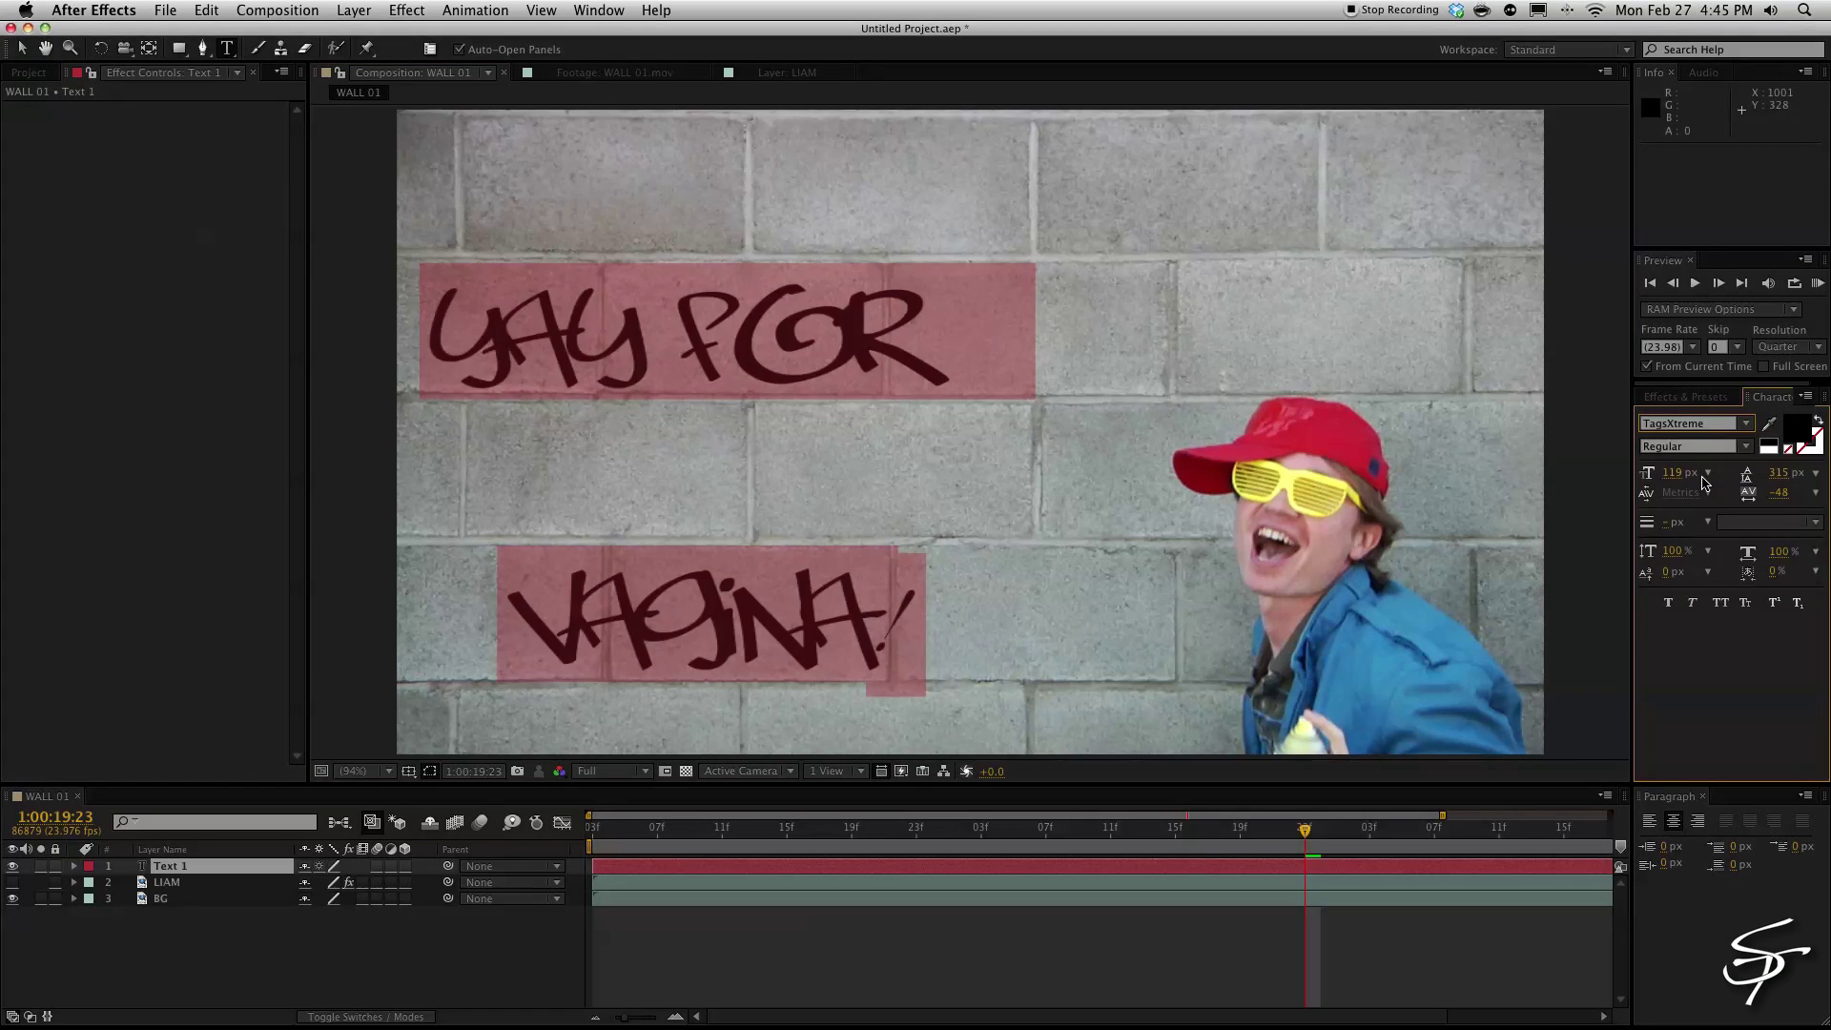
left_click_drag(1775, 497, 1823, 484)
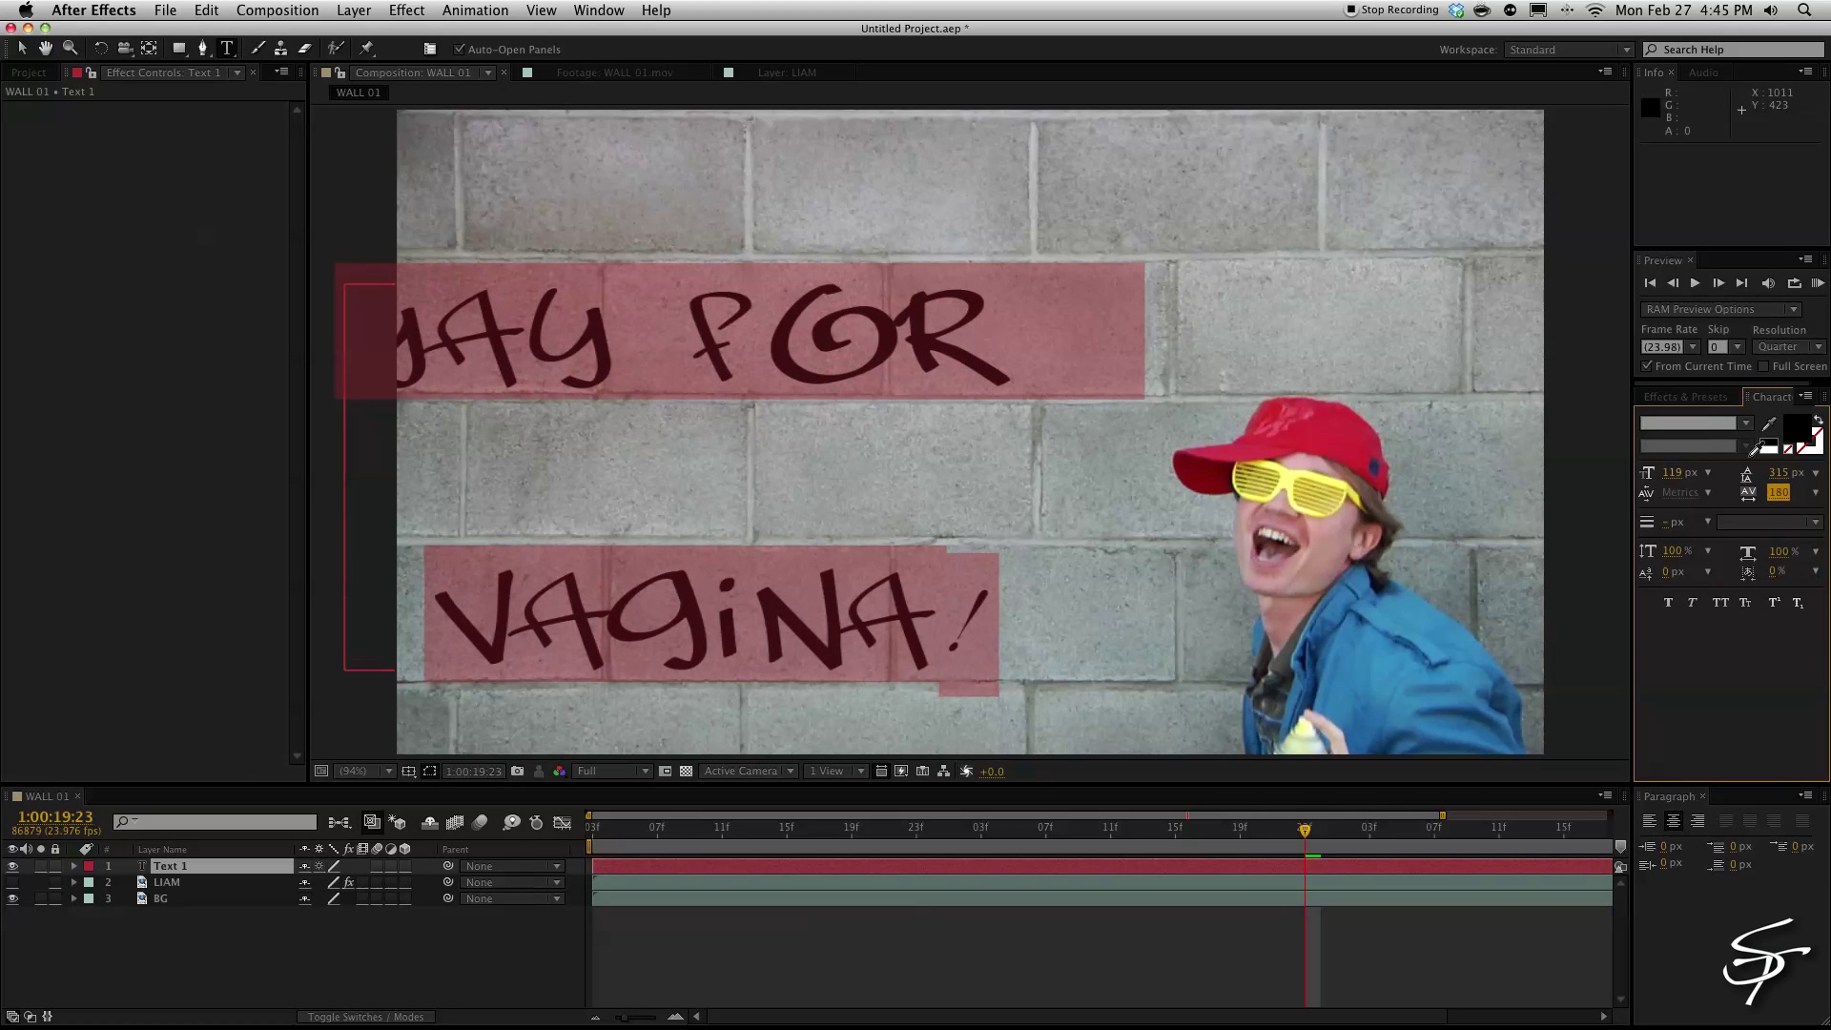
left_click(1794, 441)
left_click_drag(838, 777, 976, 701)
left_click(1078, 615)
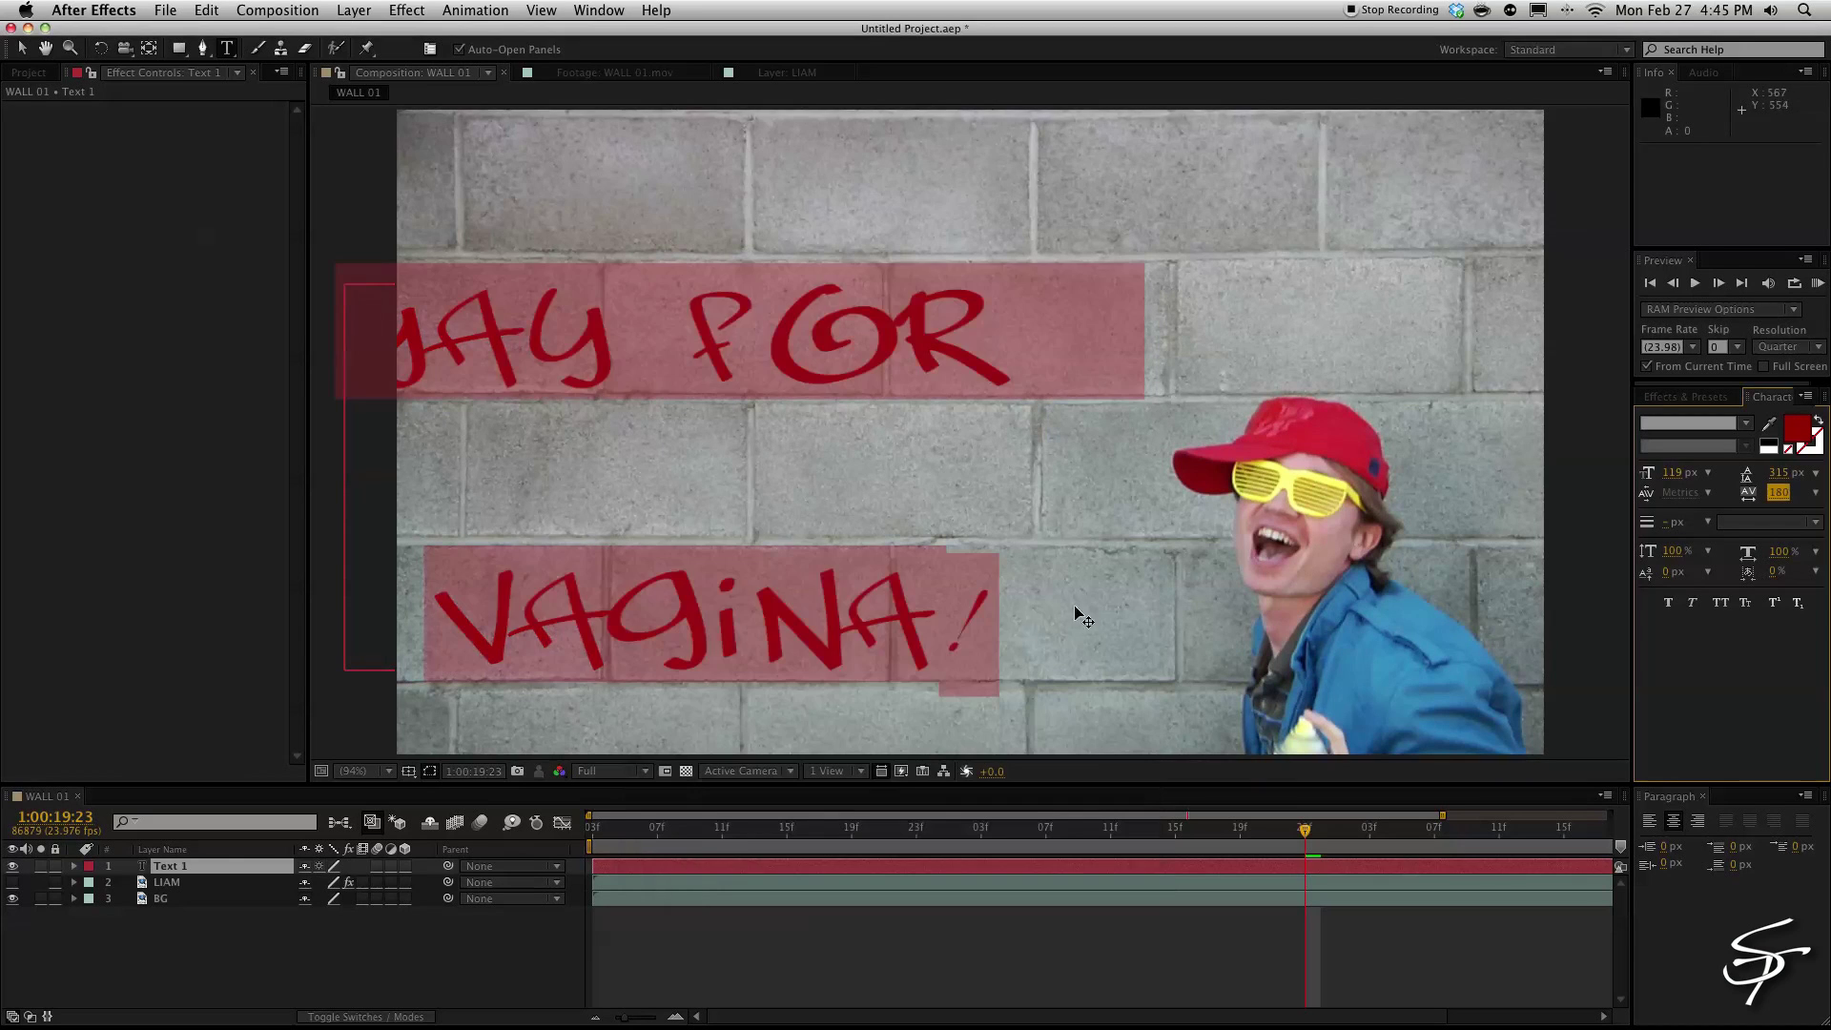
left_click(236, 869)
- Make the text layer 3D, move it right across the wall, and tighten its line spacing
left_click(406, 866)
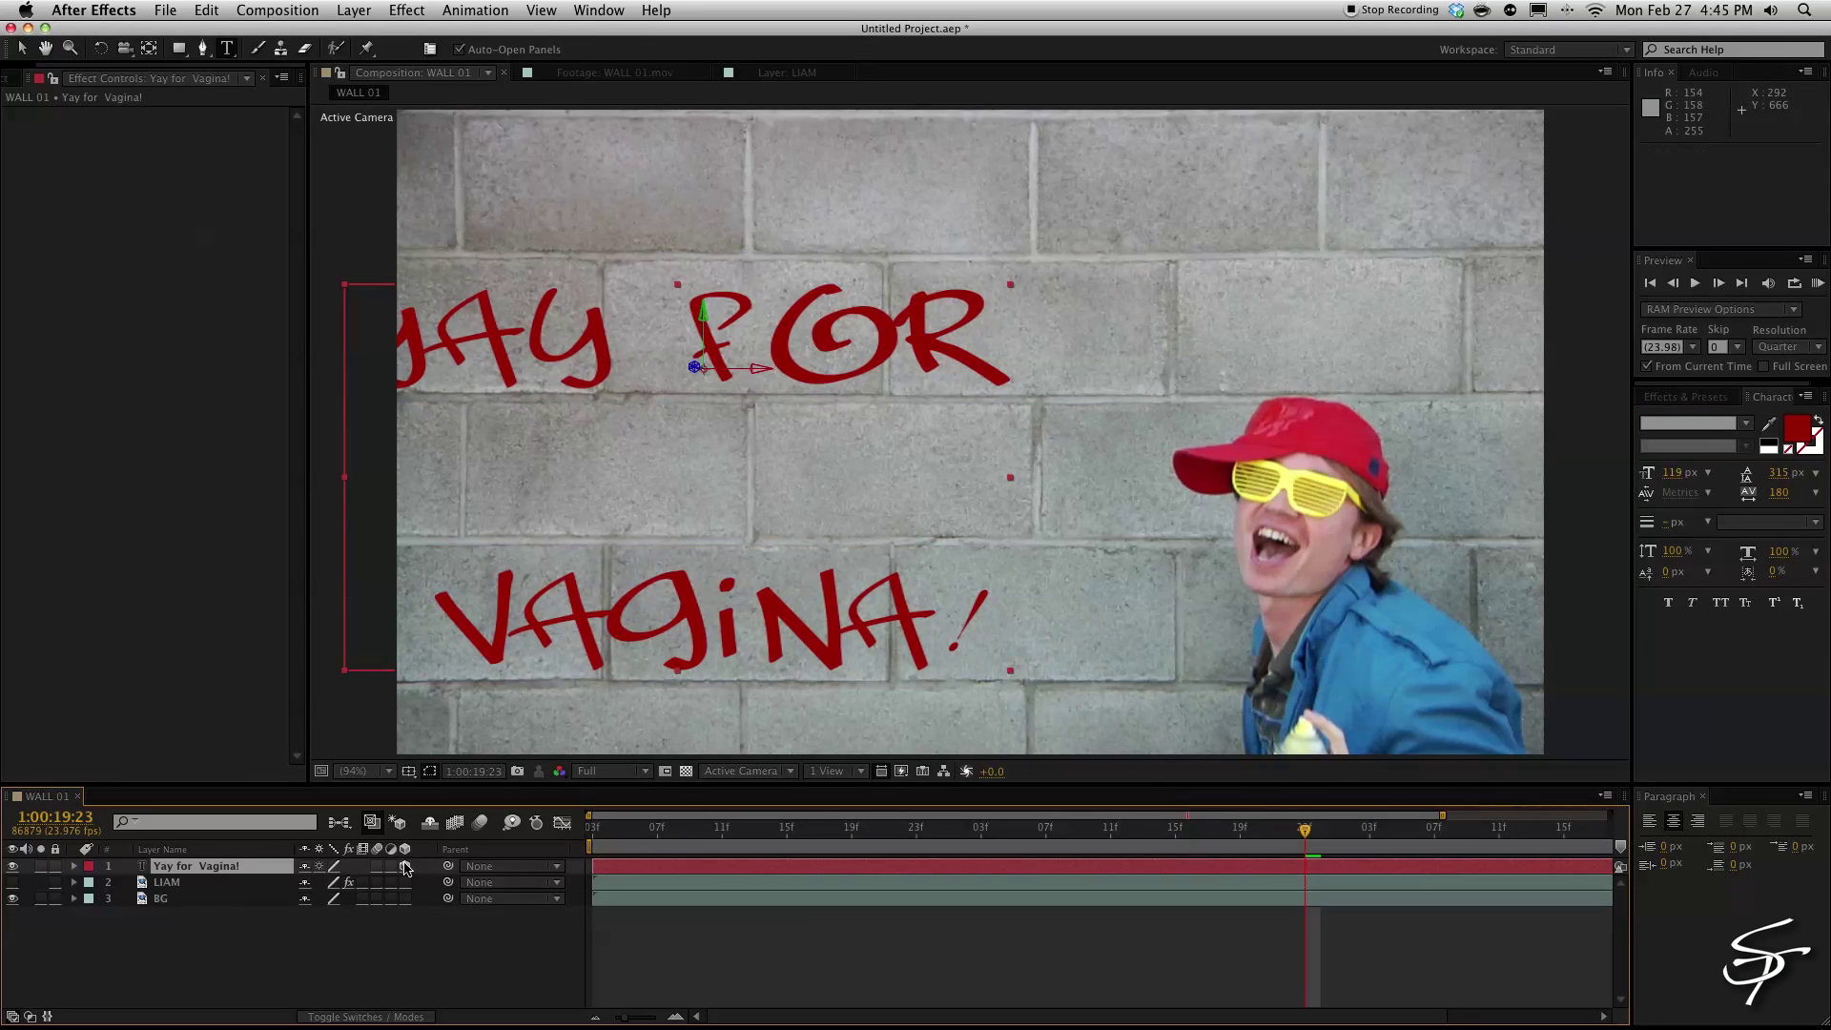
key("v")
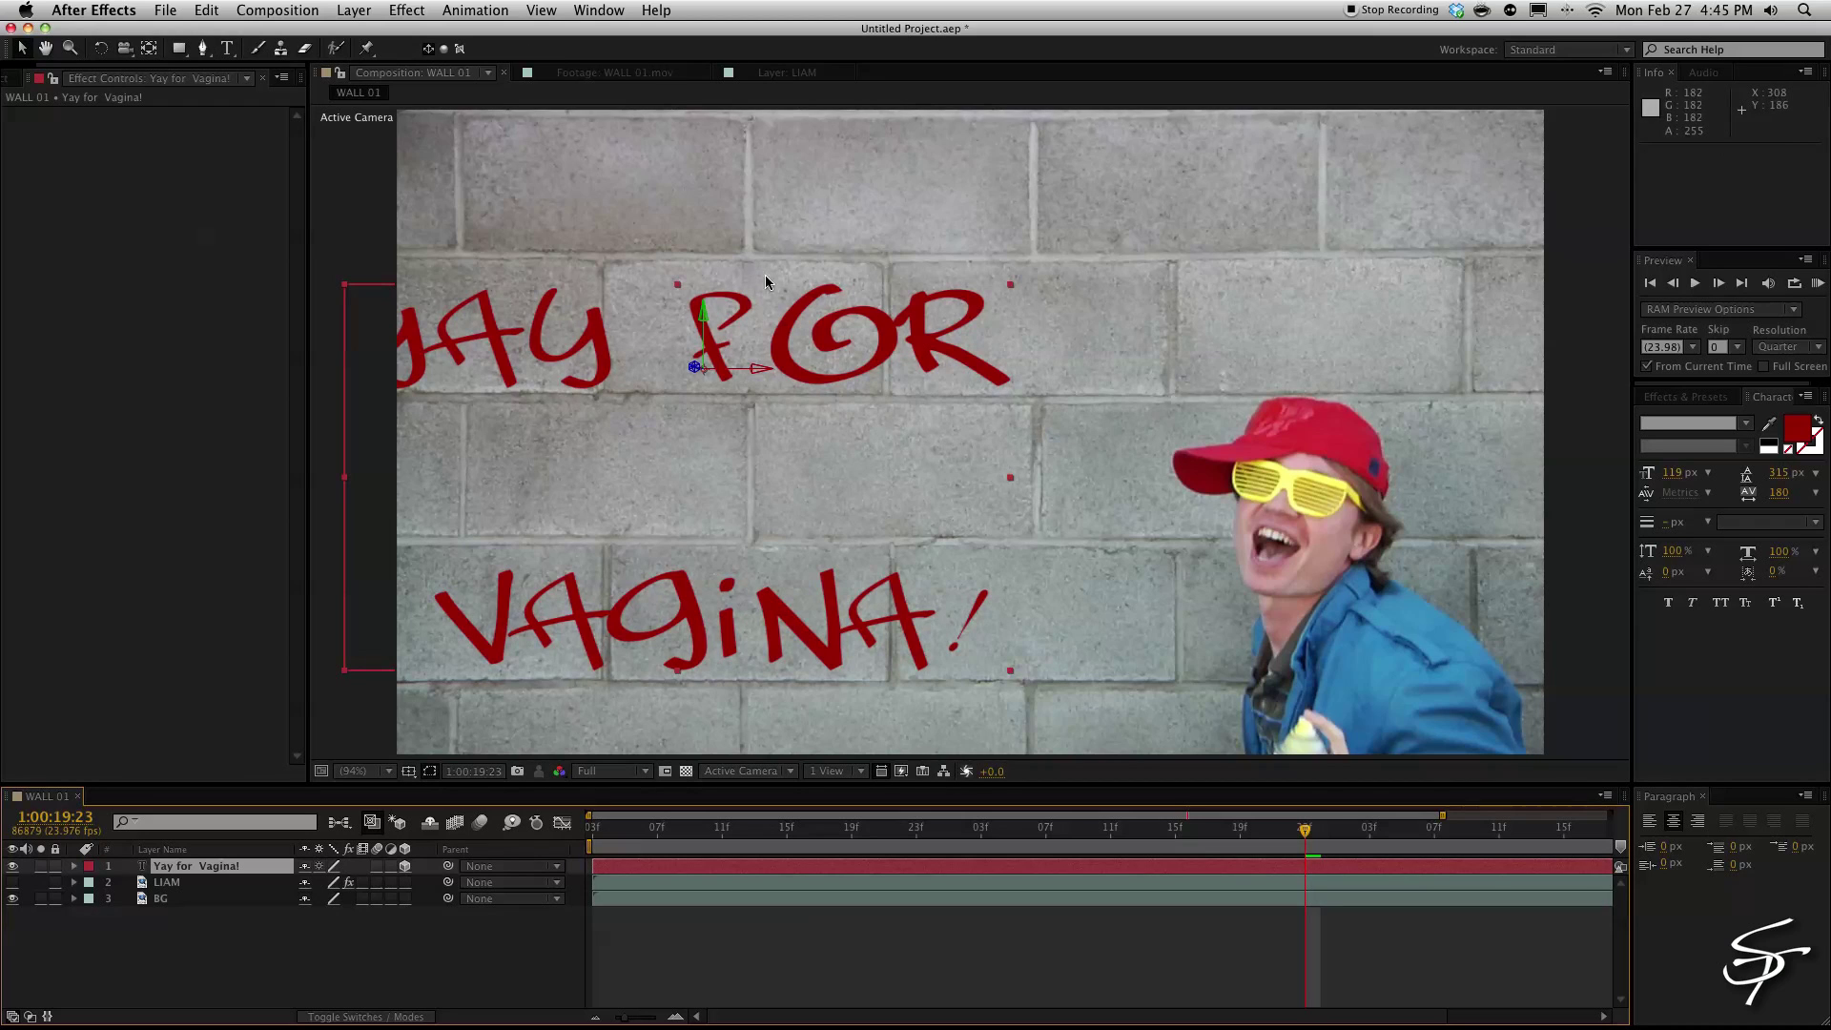
left_click_drag(758, 368, 1071, 359)
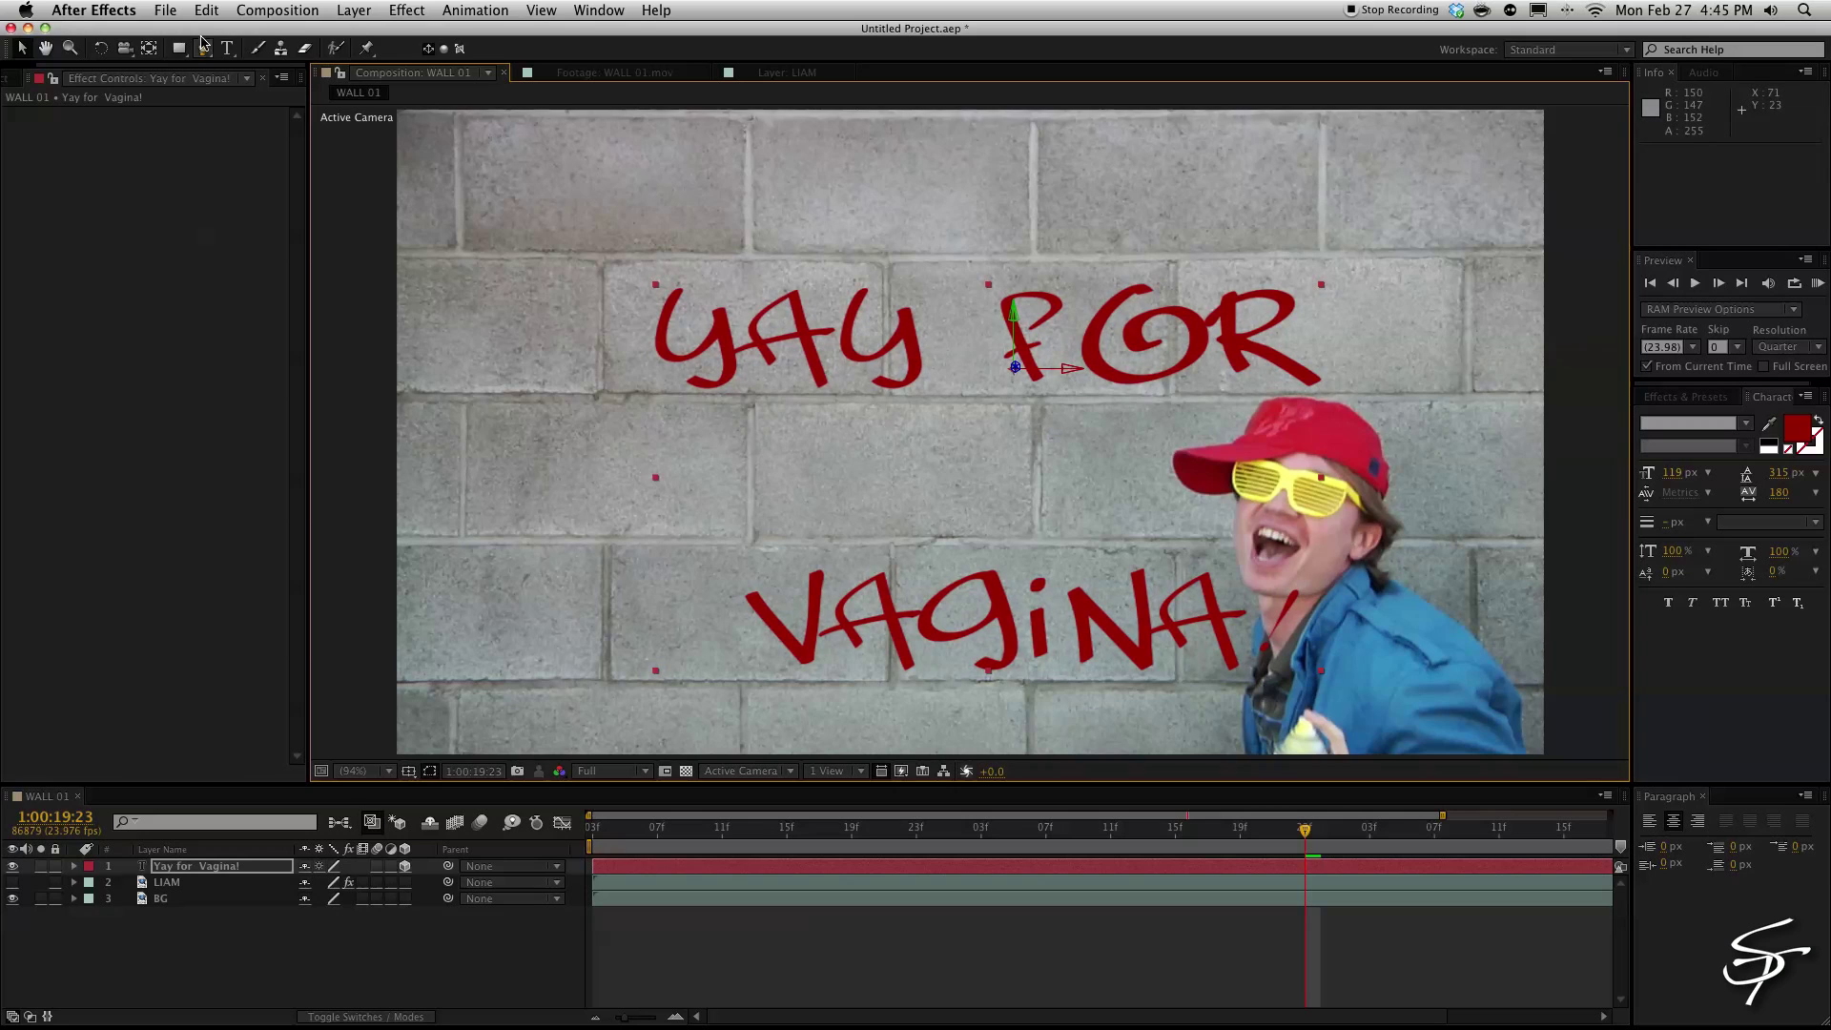
left_click(227, 48)
left_click(656, 295)
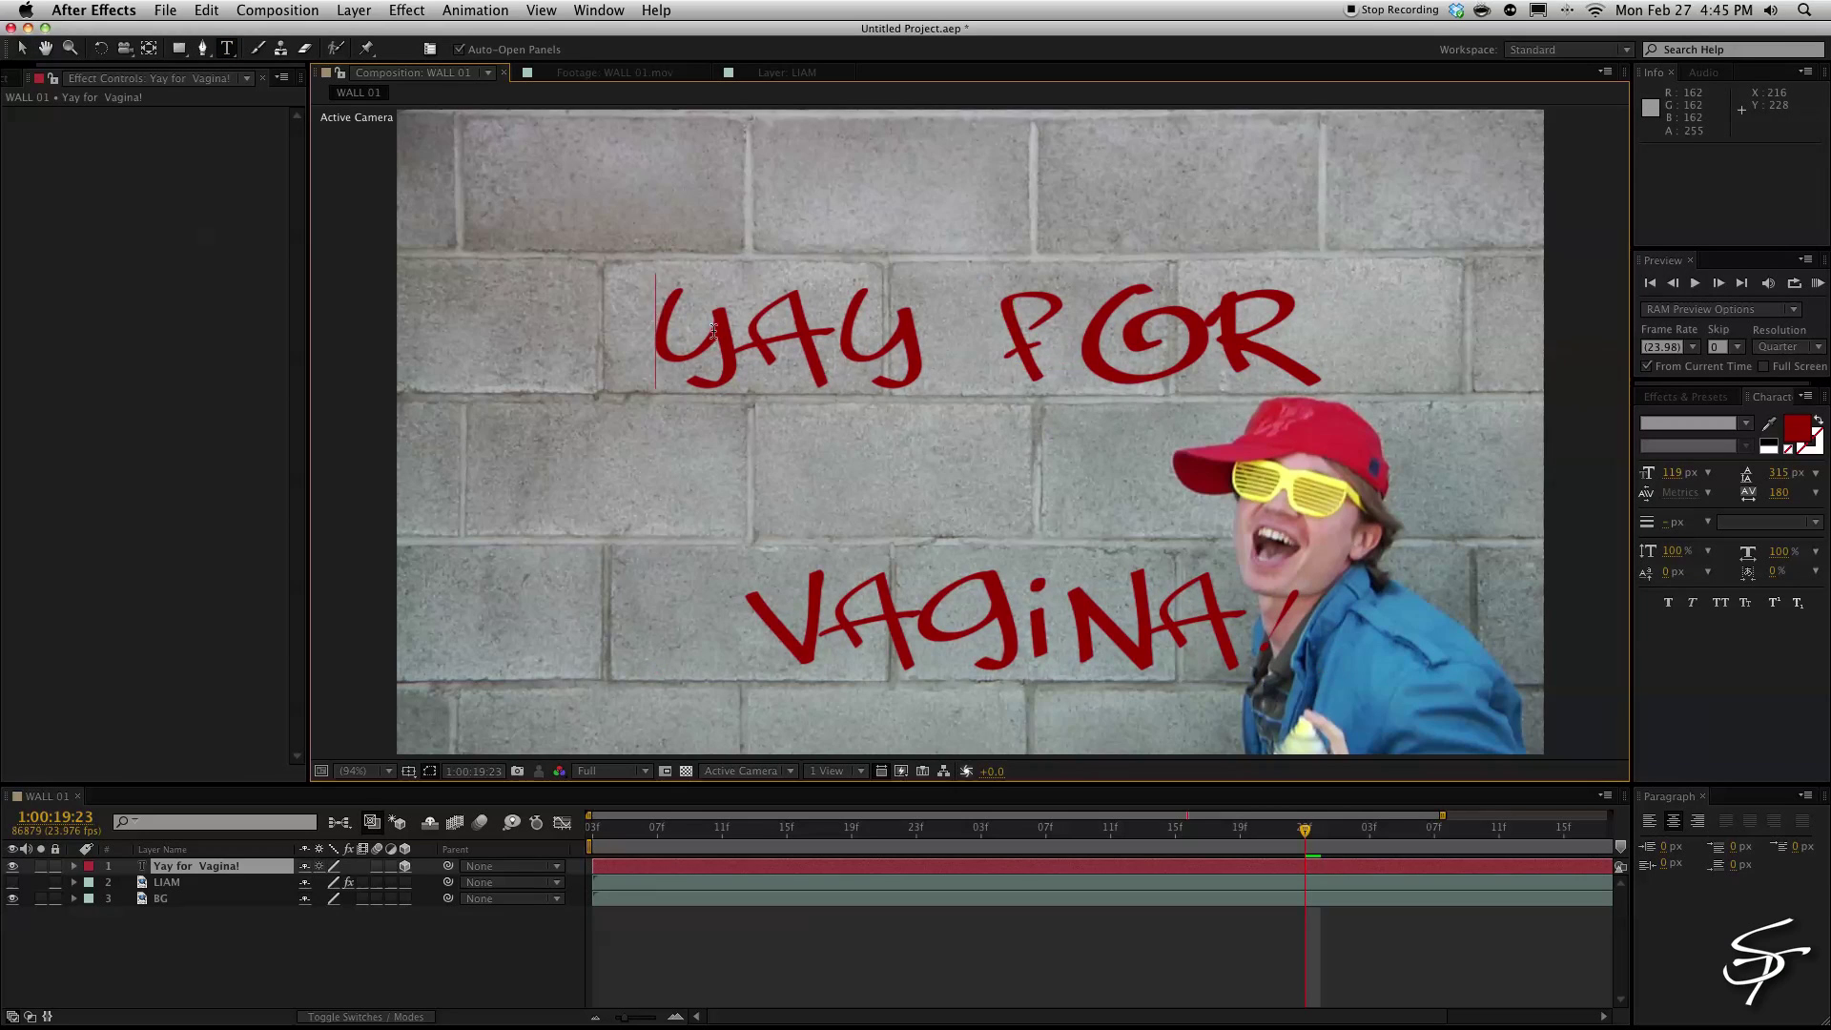
key("super+a")
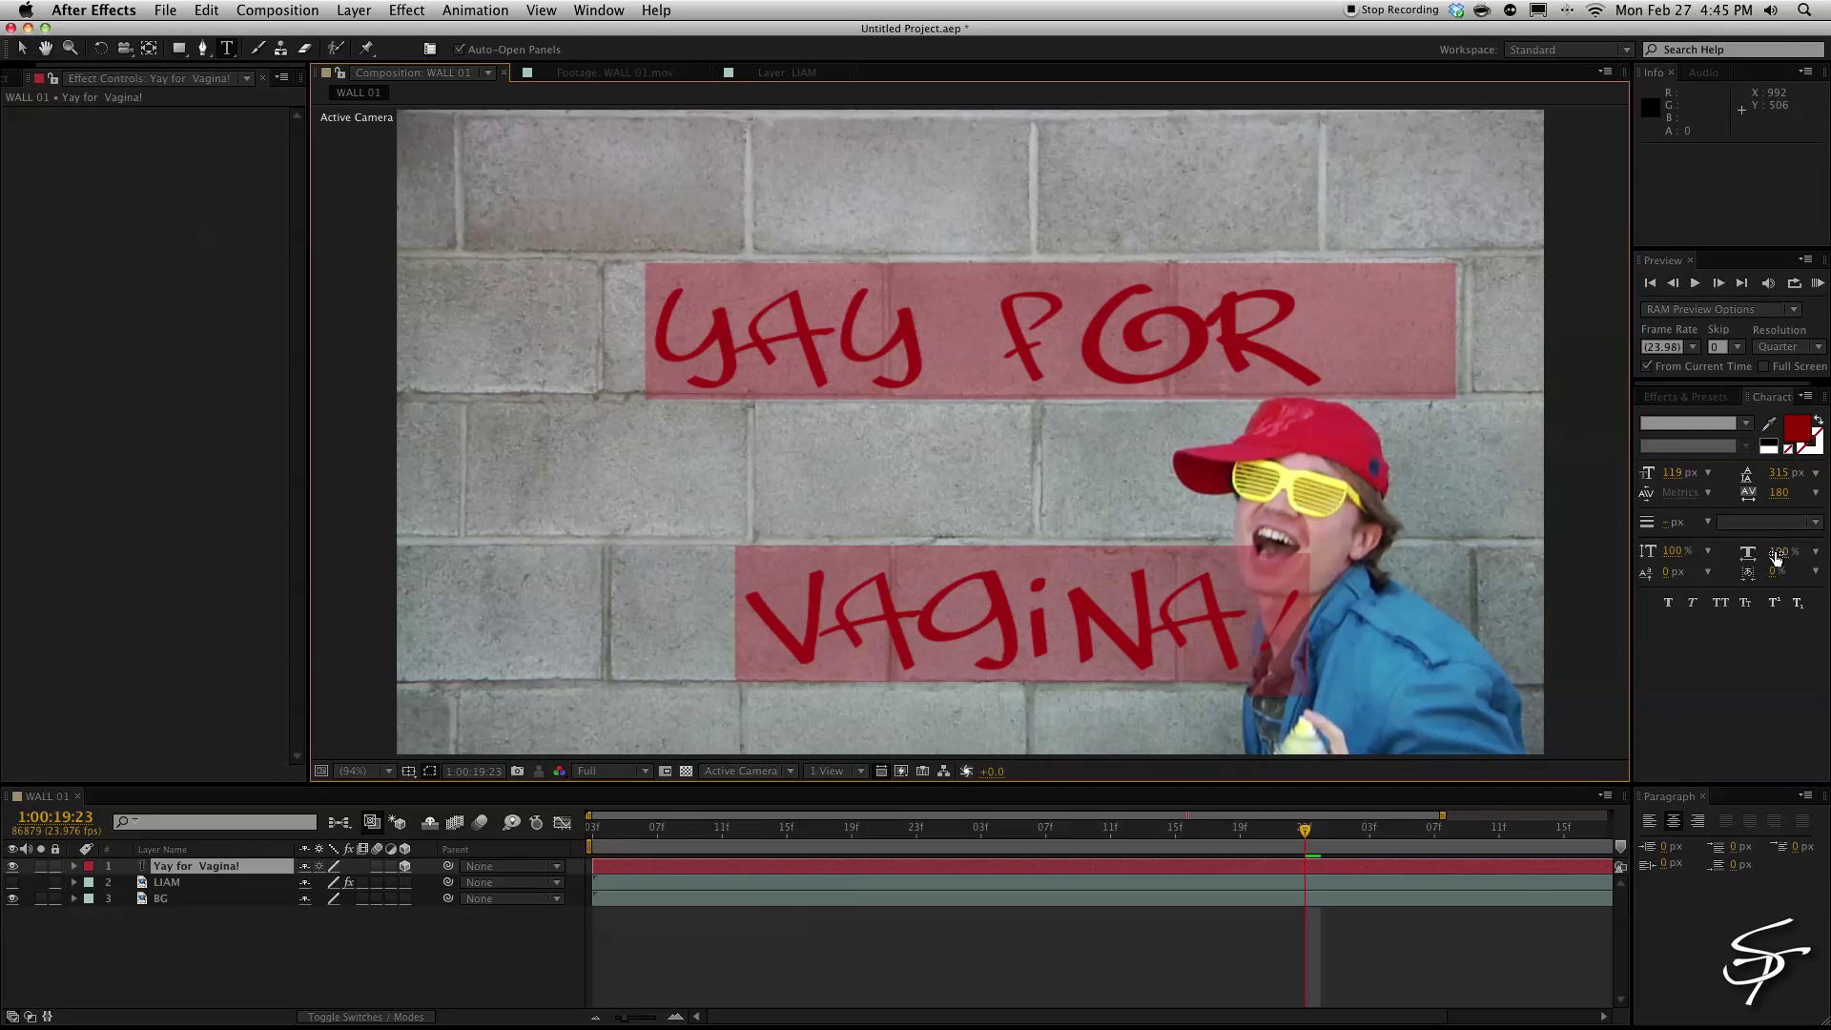
left_click_drag(1775, 559, 1628, 559)
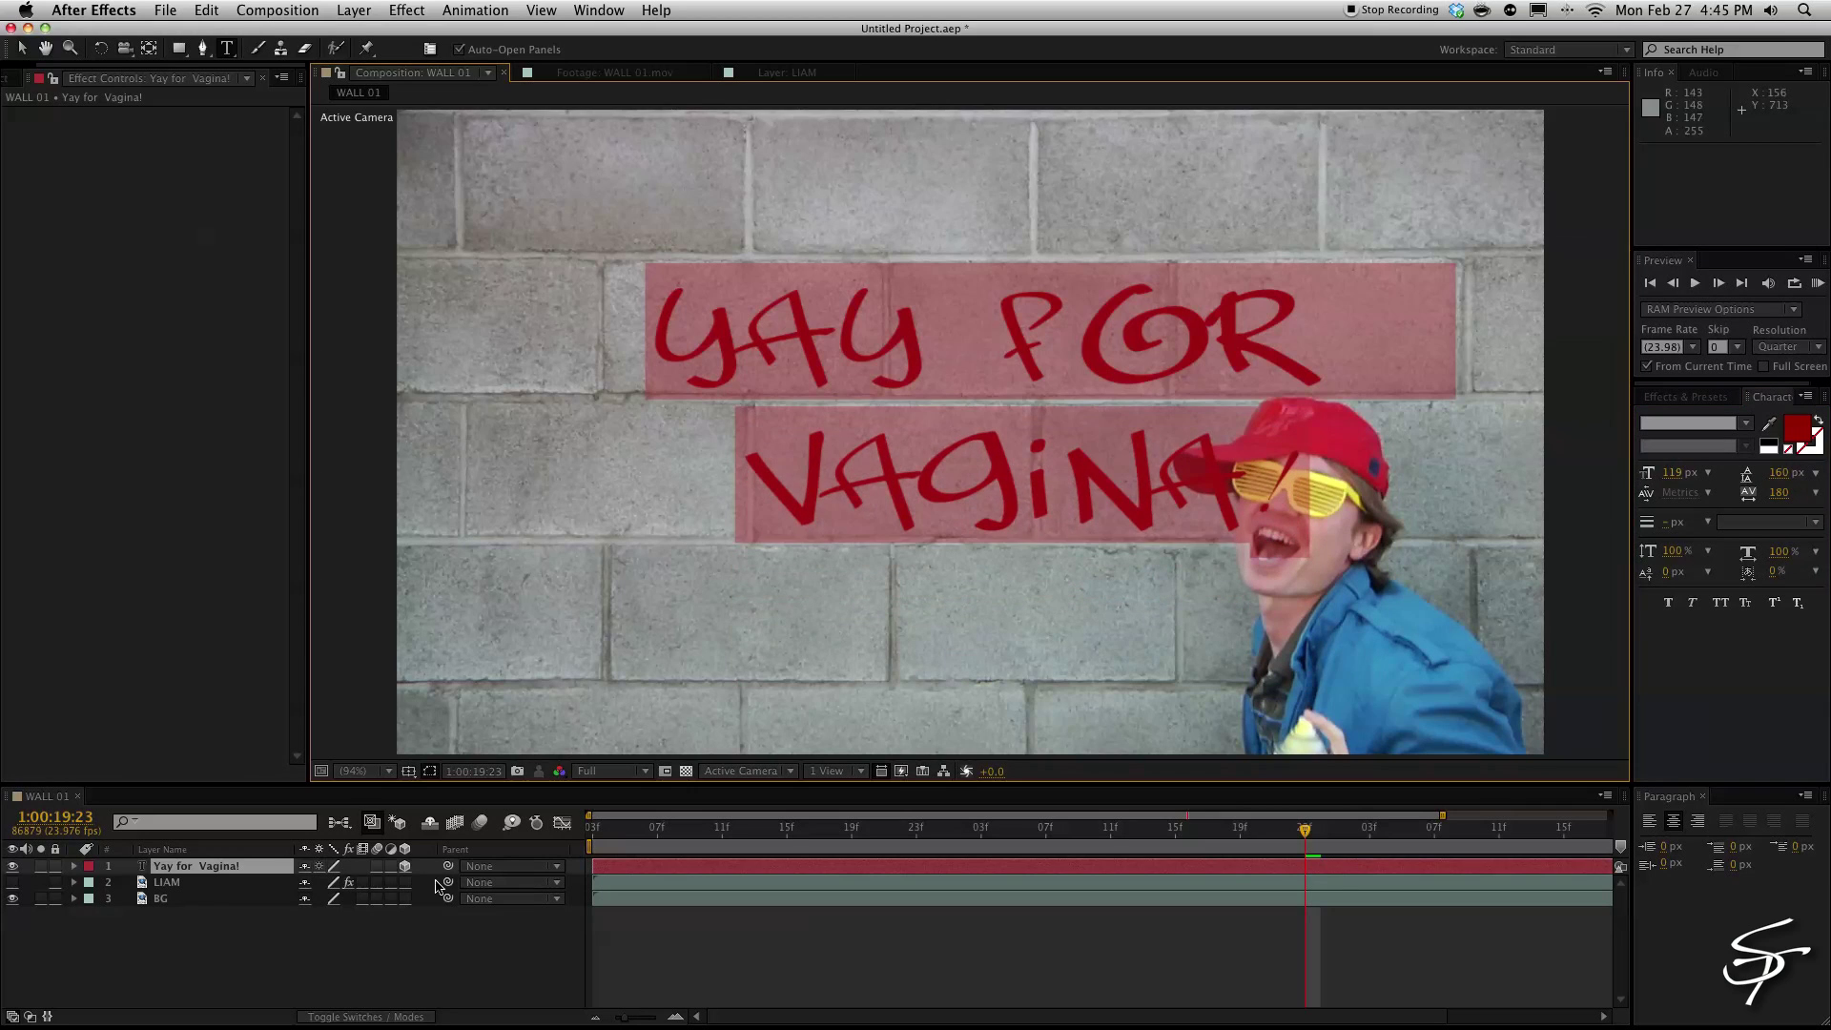
key("Escape")
- Tilt and reposition the text, scale it to 117%, and move it below LIAM
key("w")
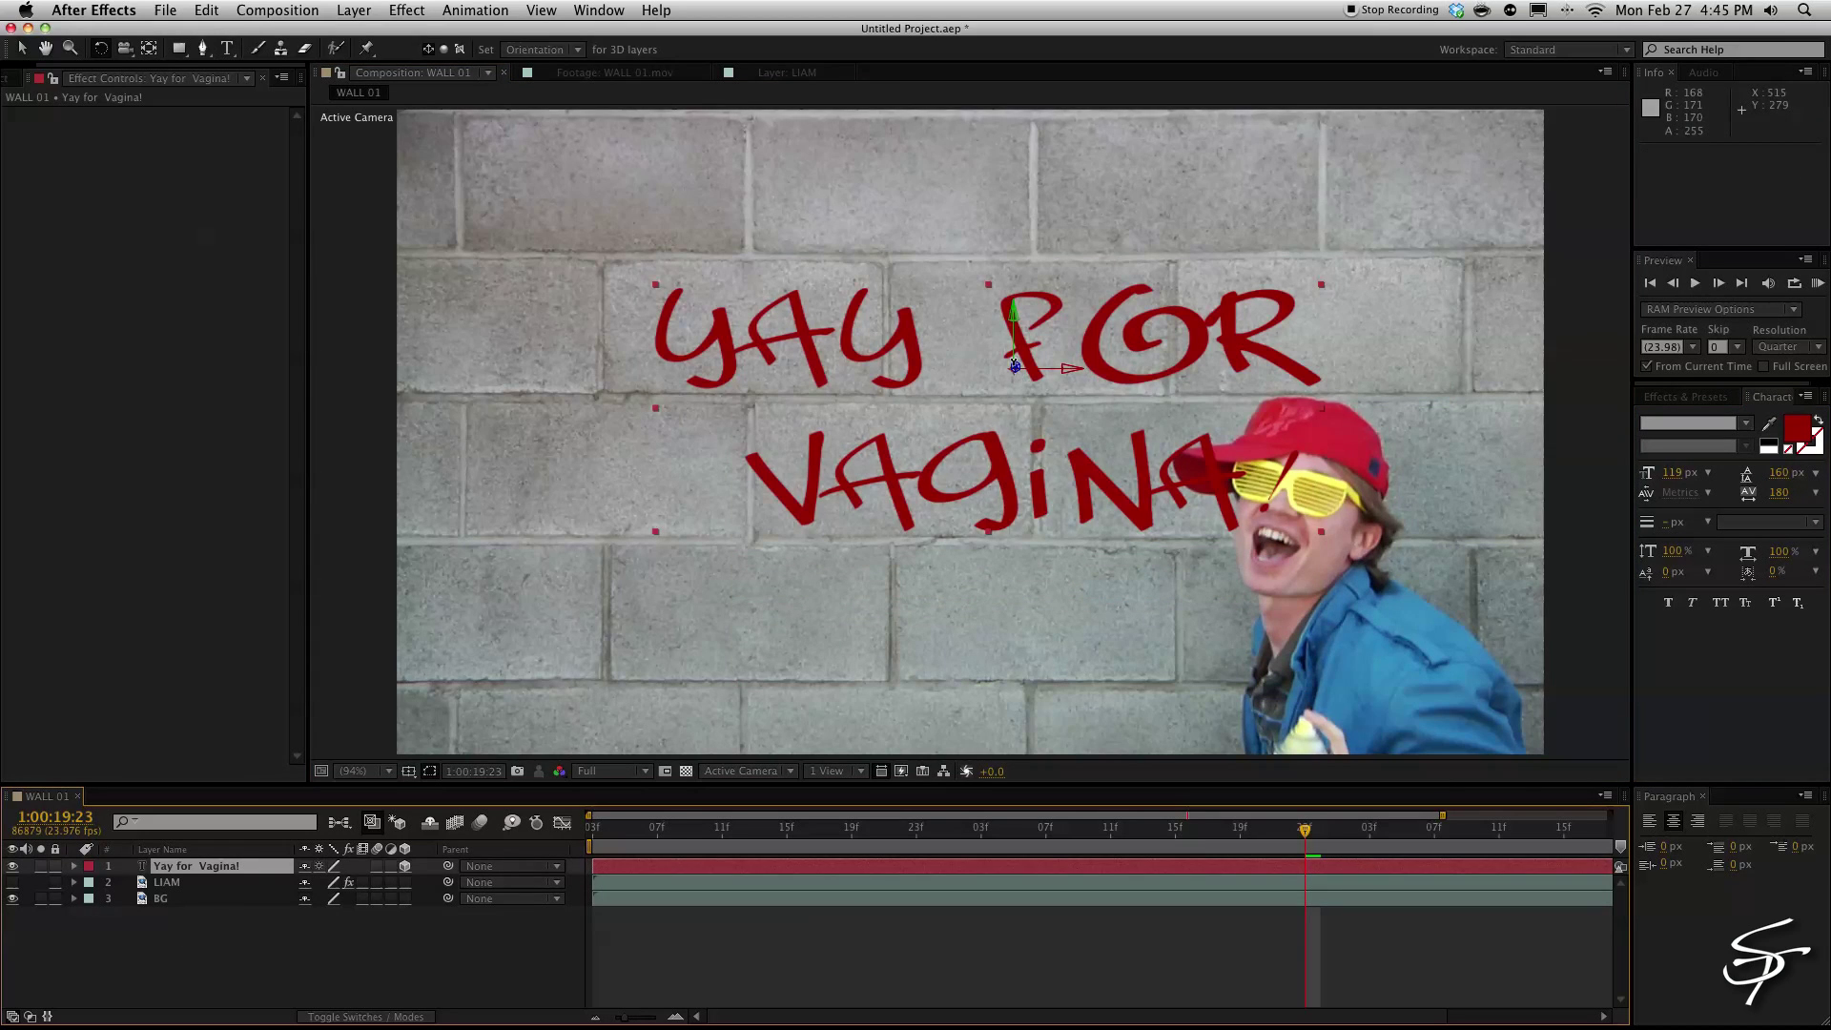
left_click_drag(858, 360, 910, 347)
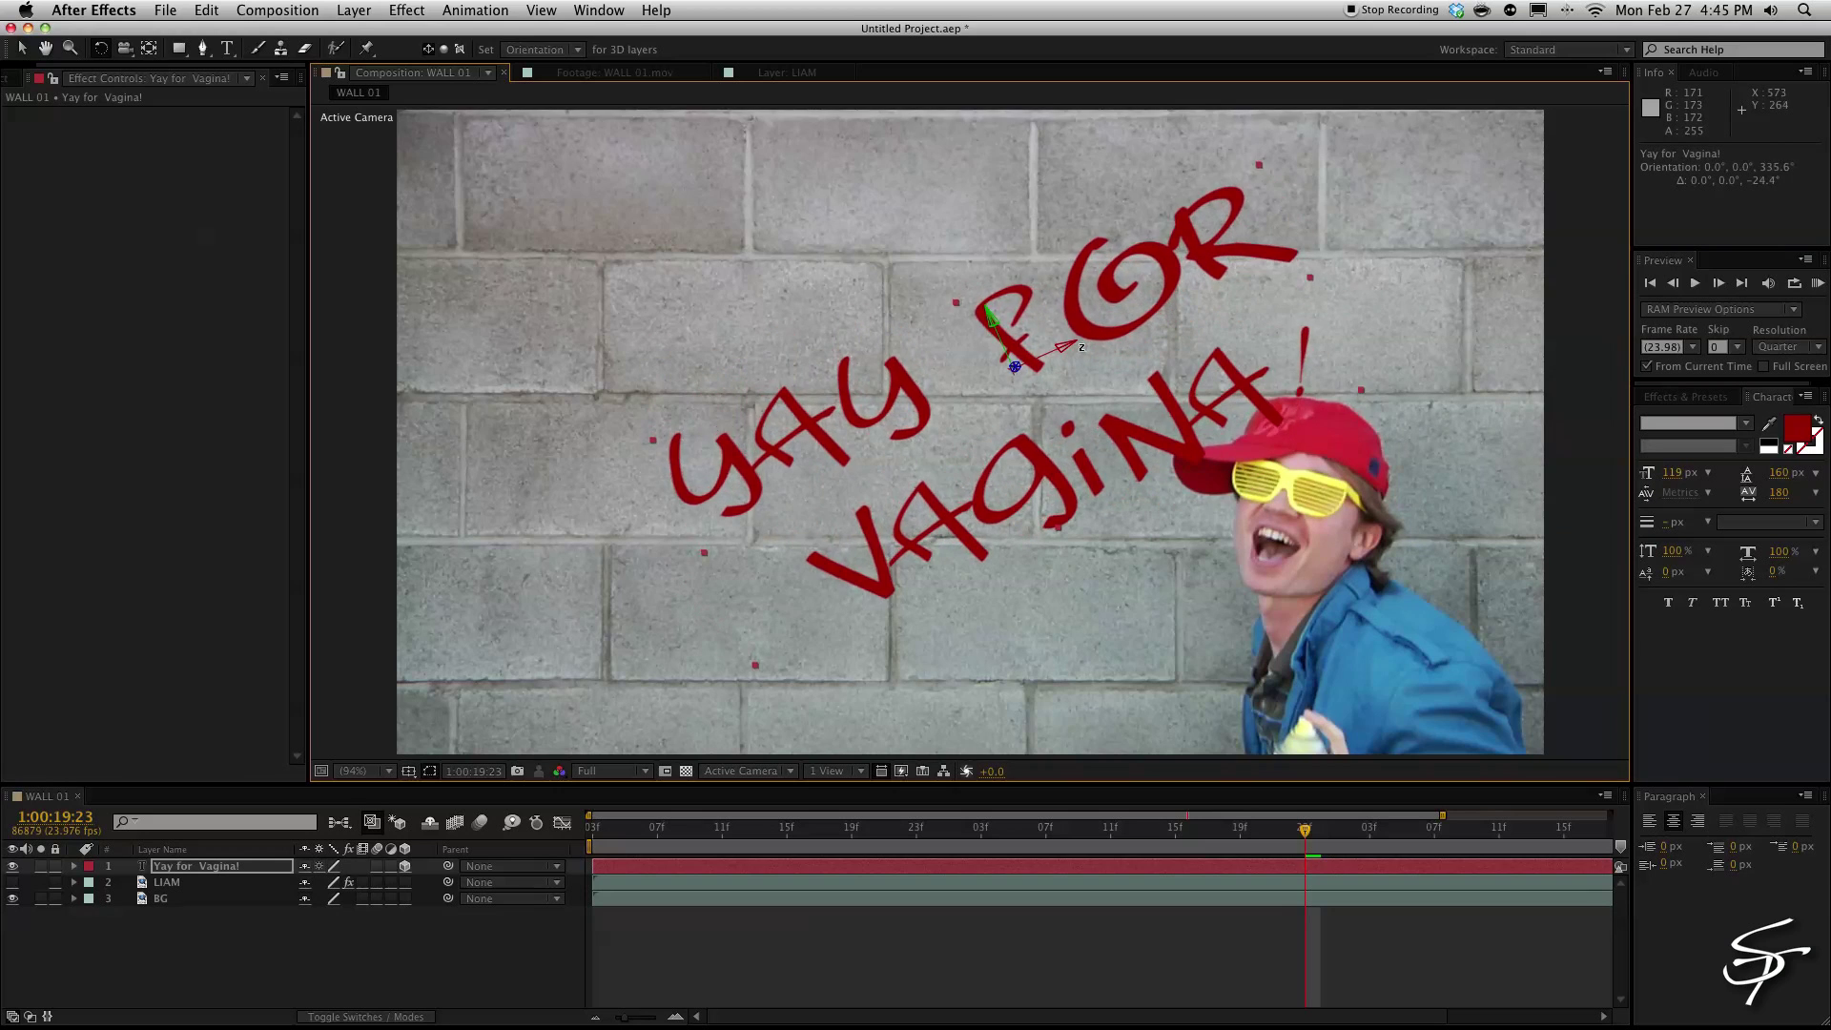
left_click_drag(1082, 340, 1055, 359)
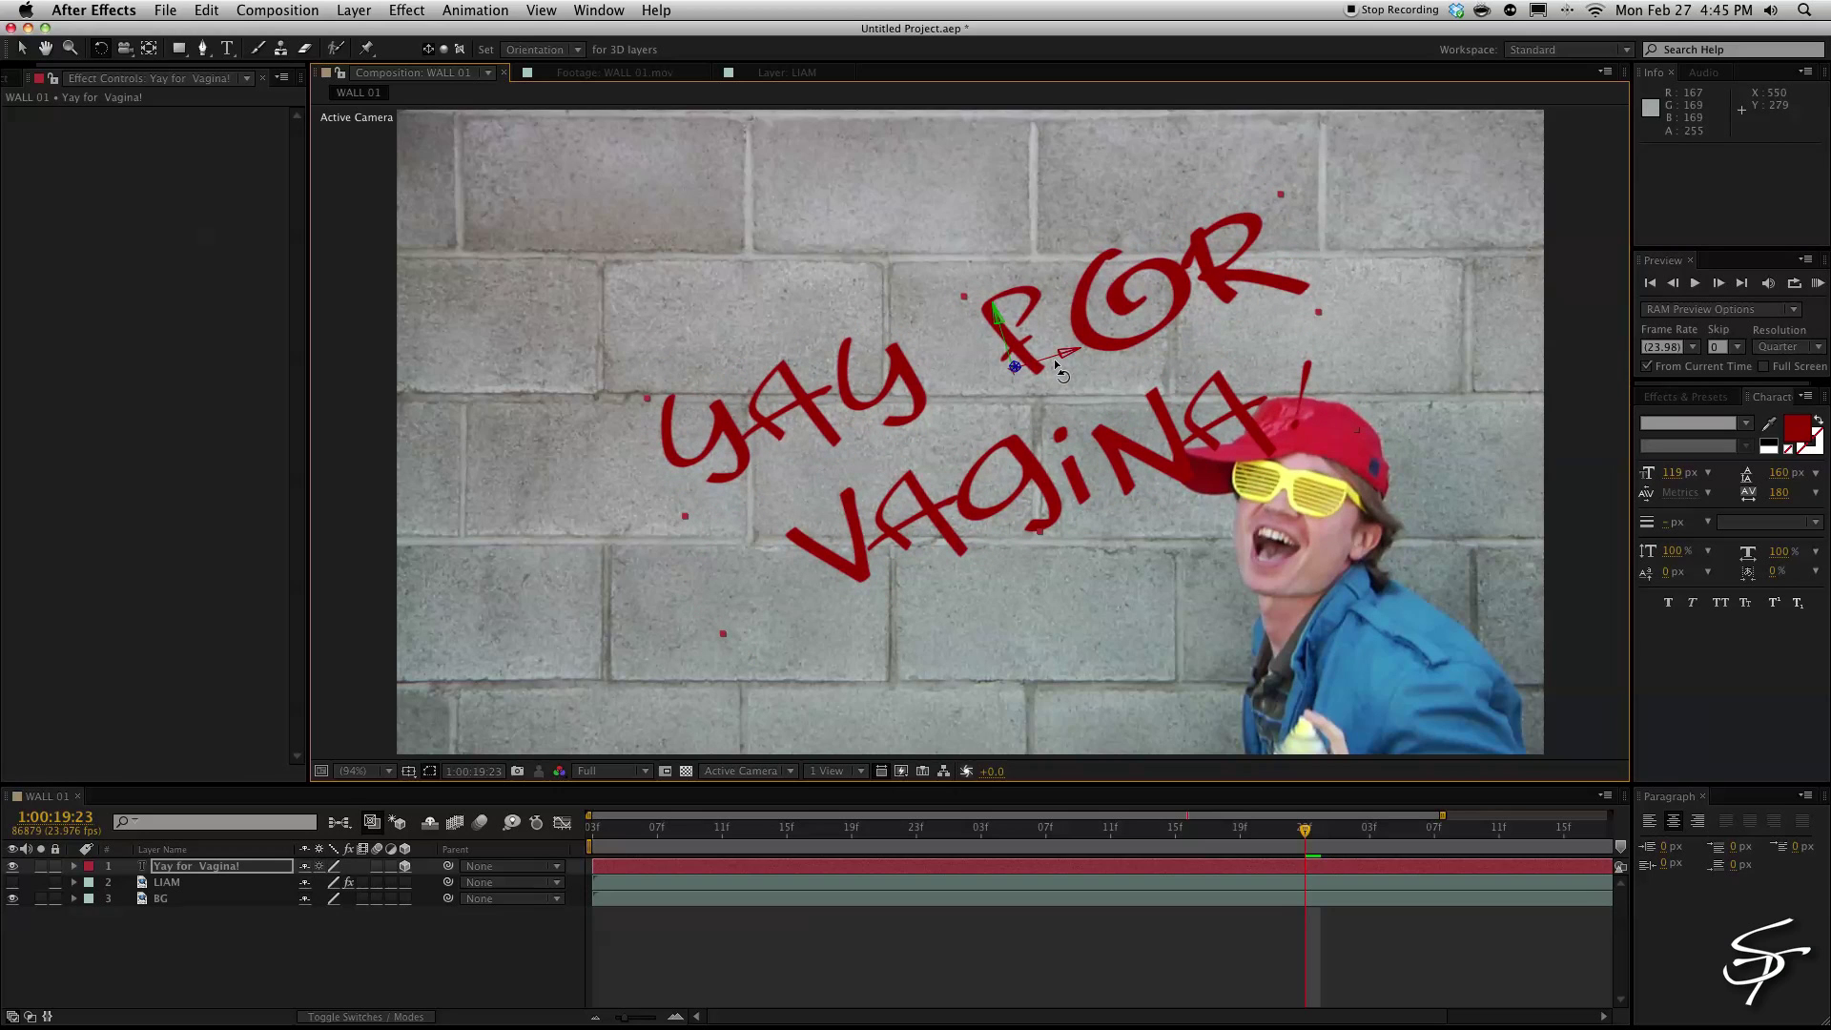
key("v")
left_click_drag(920, 387, 823, 359)
key("s")
left_click_drag(328, 882, 344, 882)
left_click_drag(1000, 276, 1074, 269)
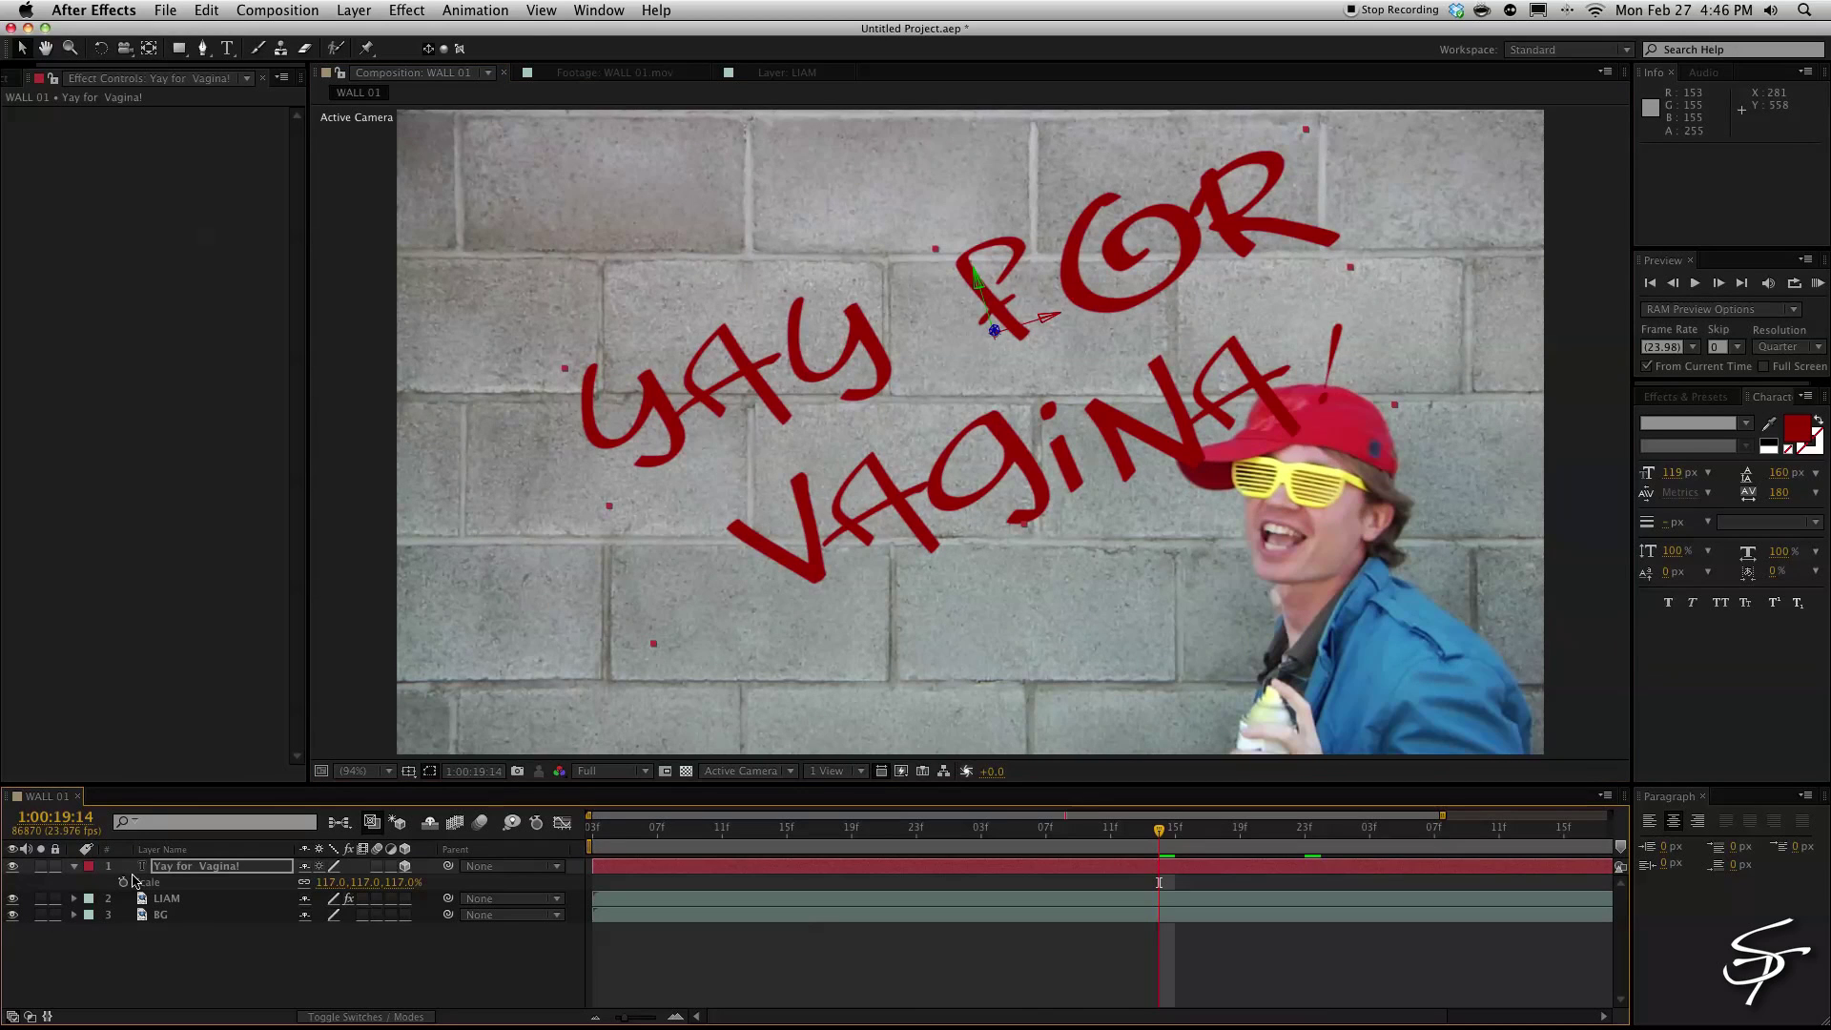
left_click_drag(195, 866, 200, 908)
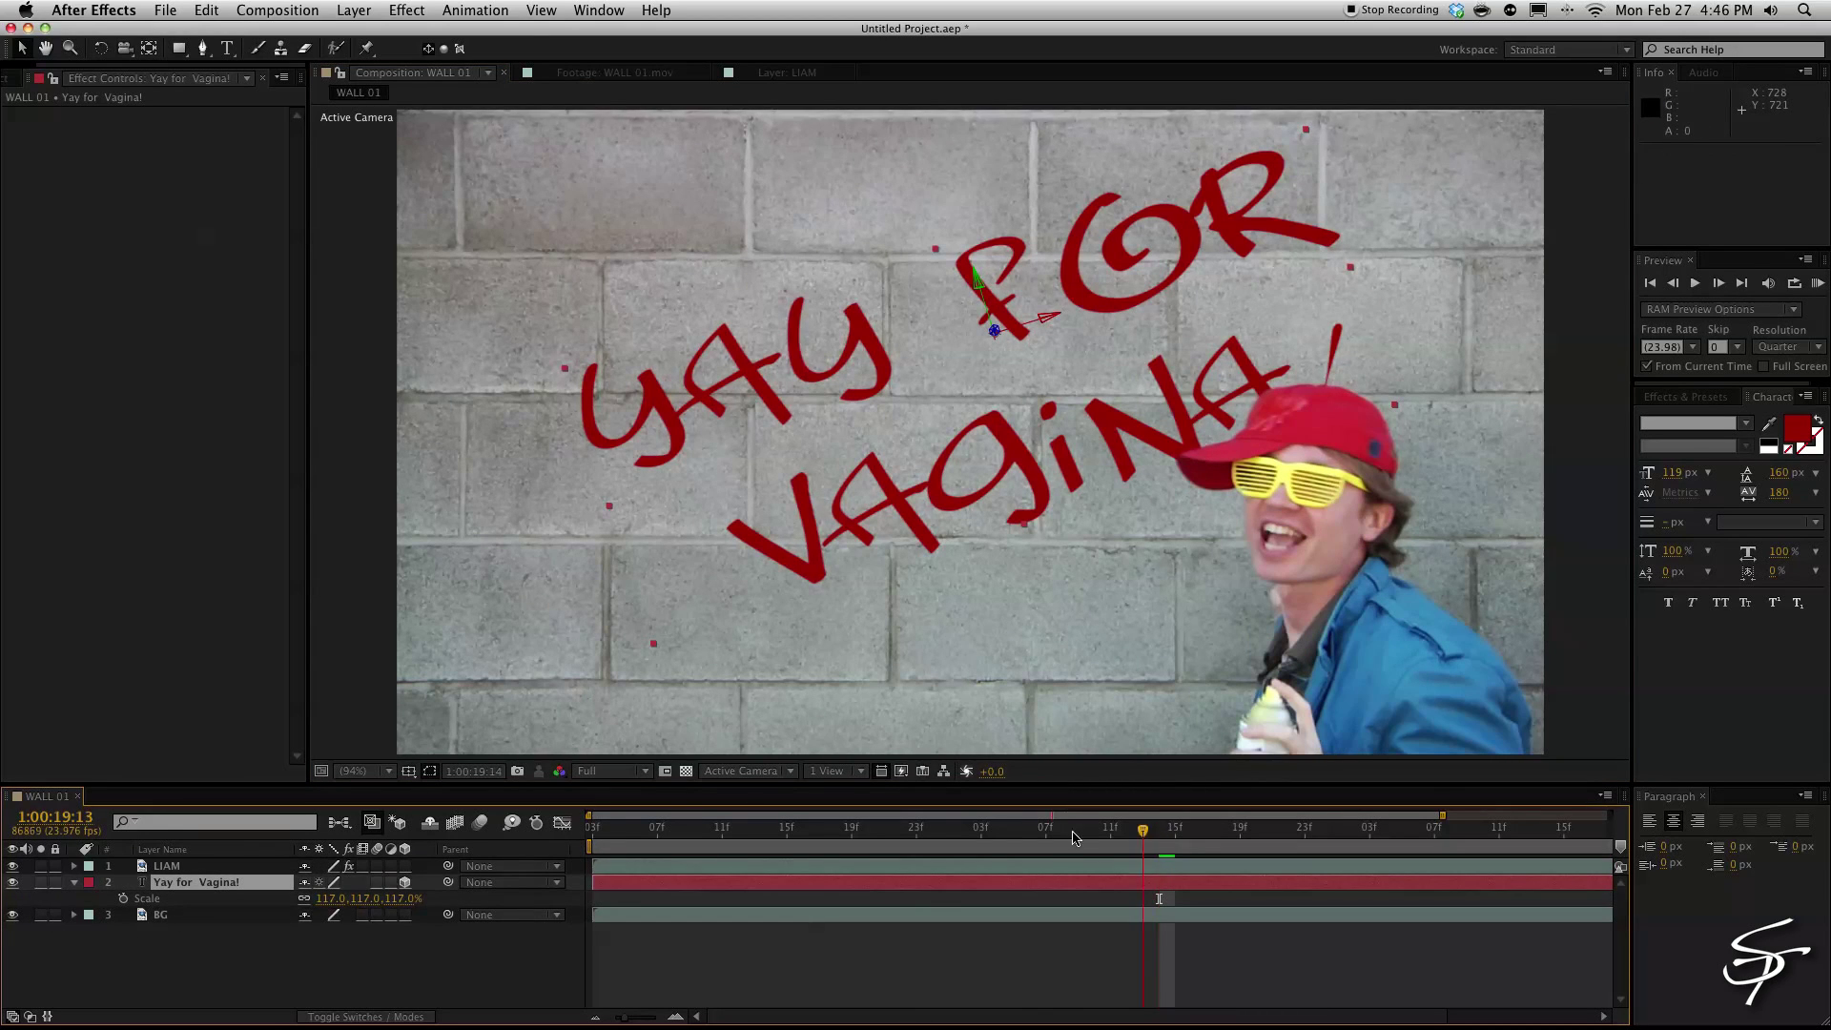
- Set the graffiti text to Classic Color Burn and duplicate the layer
left_click(899, 830)
left_click_drag(860, 829, 819, 829)
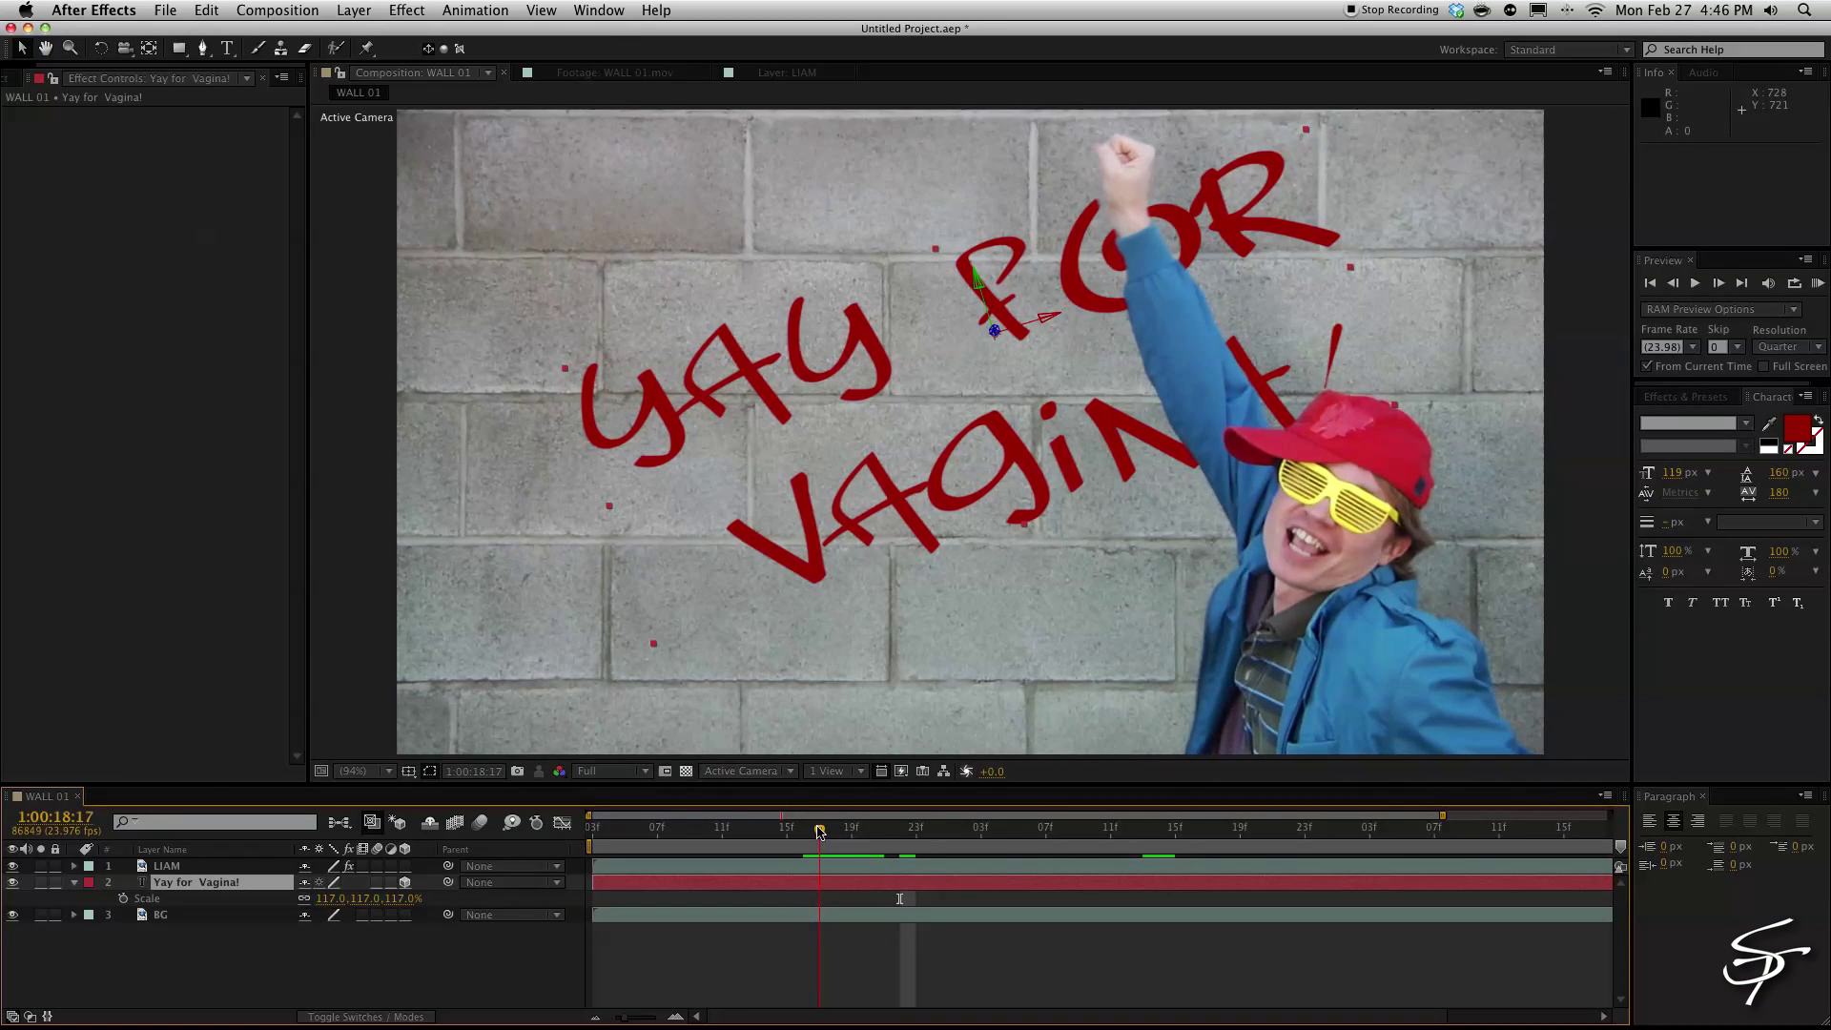
left_click(340, 1016)
left_click(353, 882)
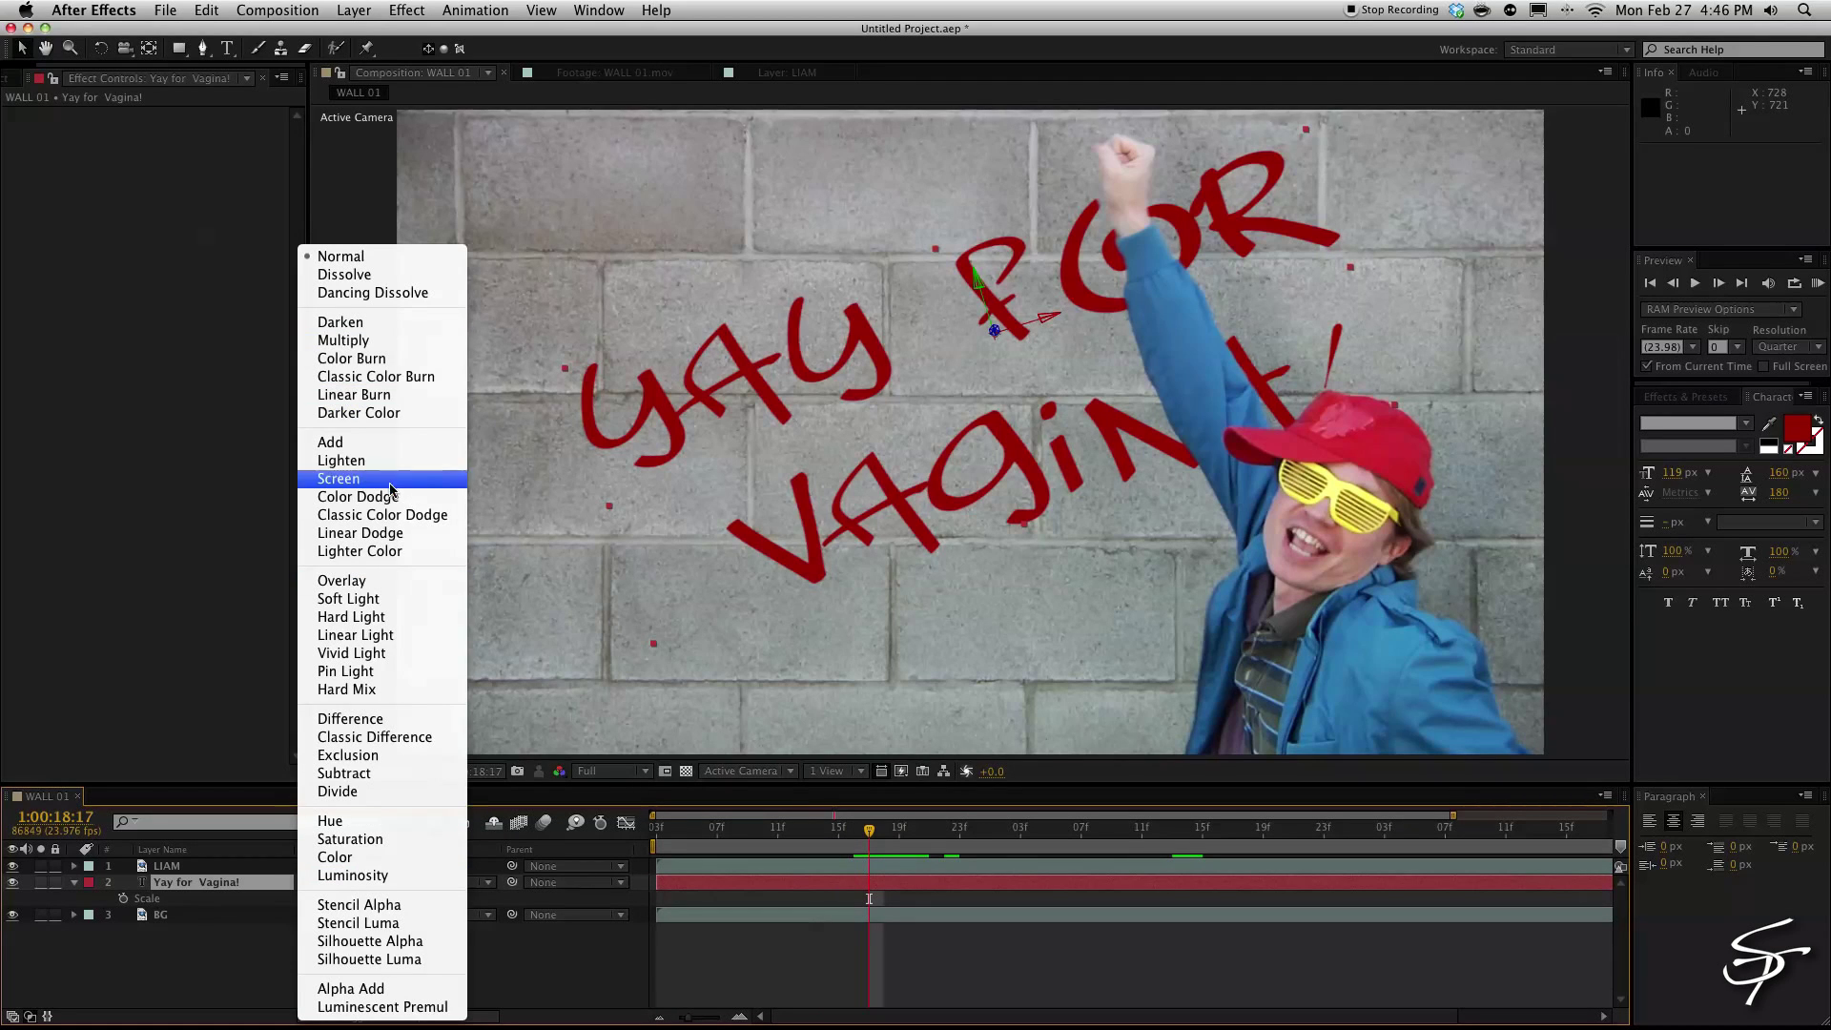
left_click(404, 378)
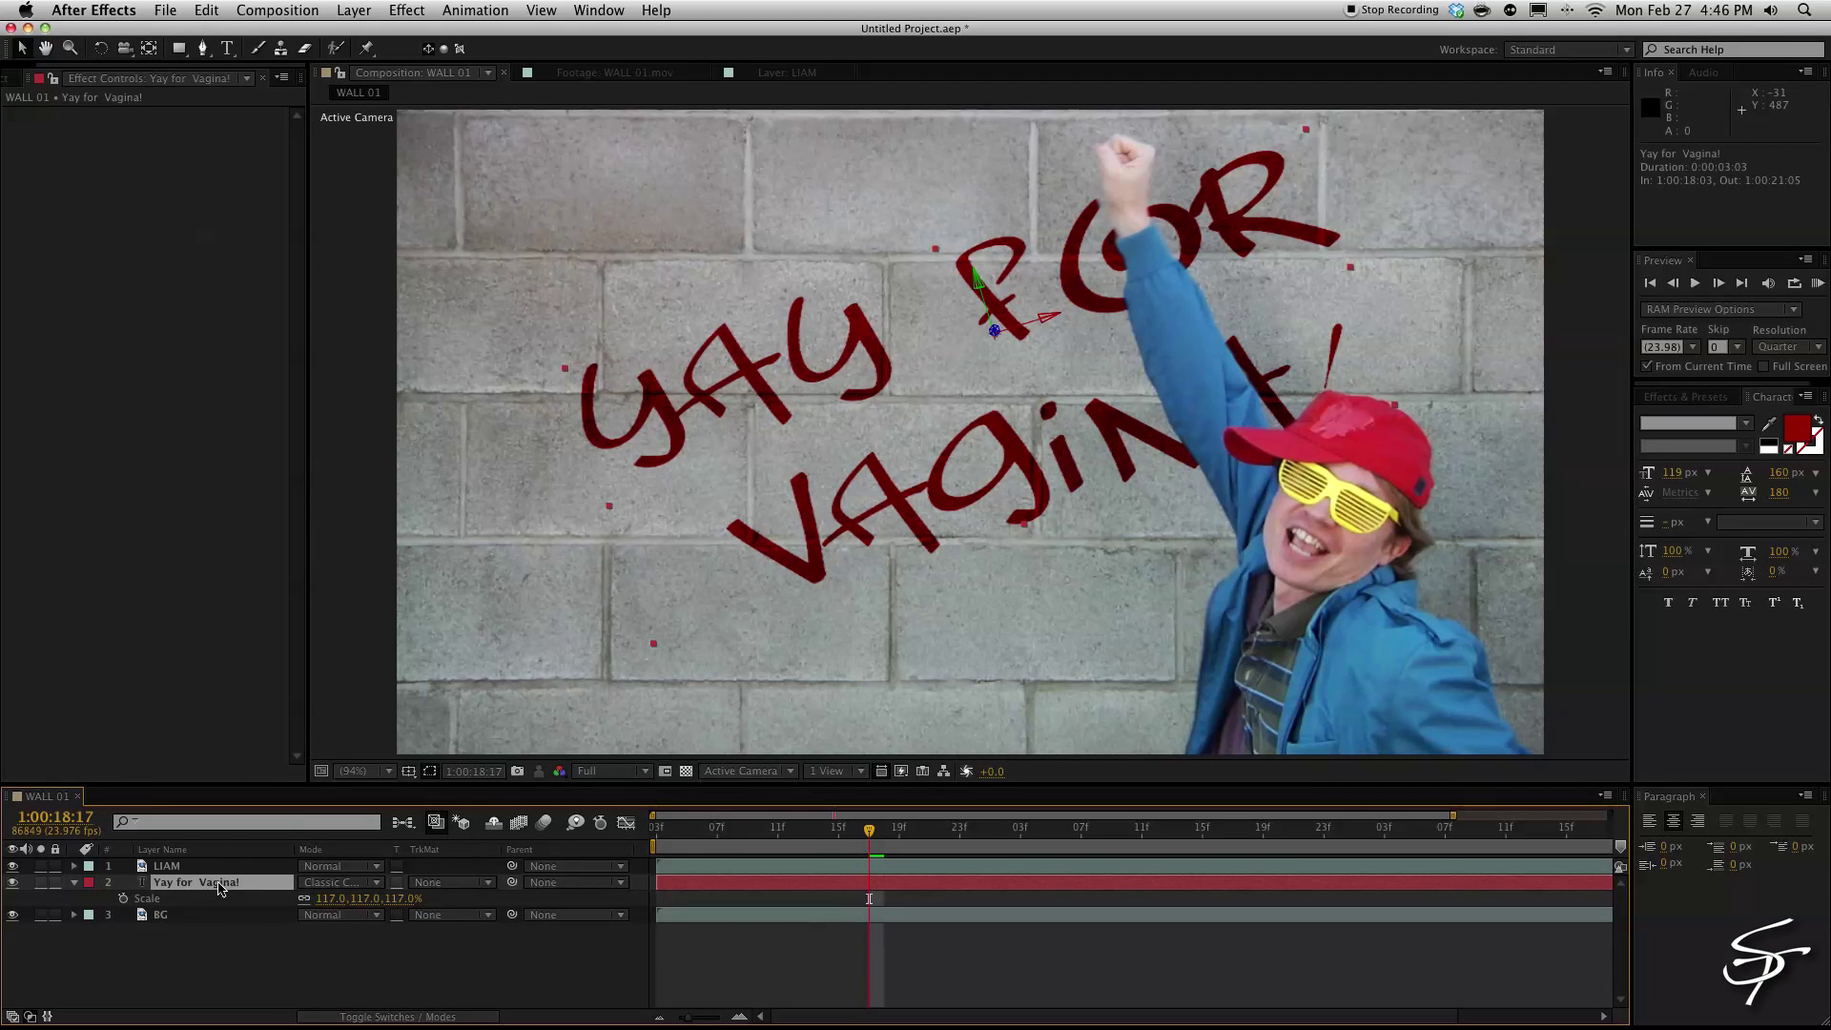
key("super+d")
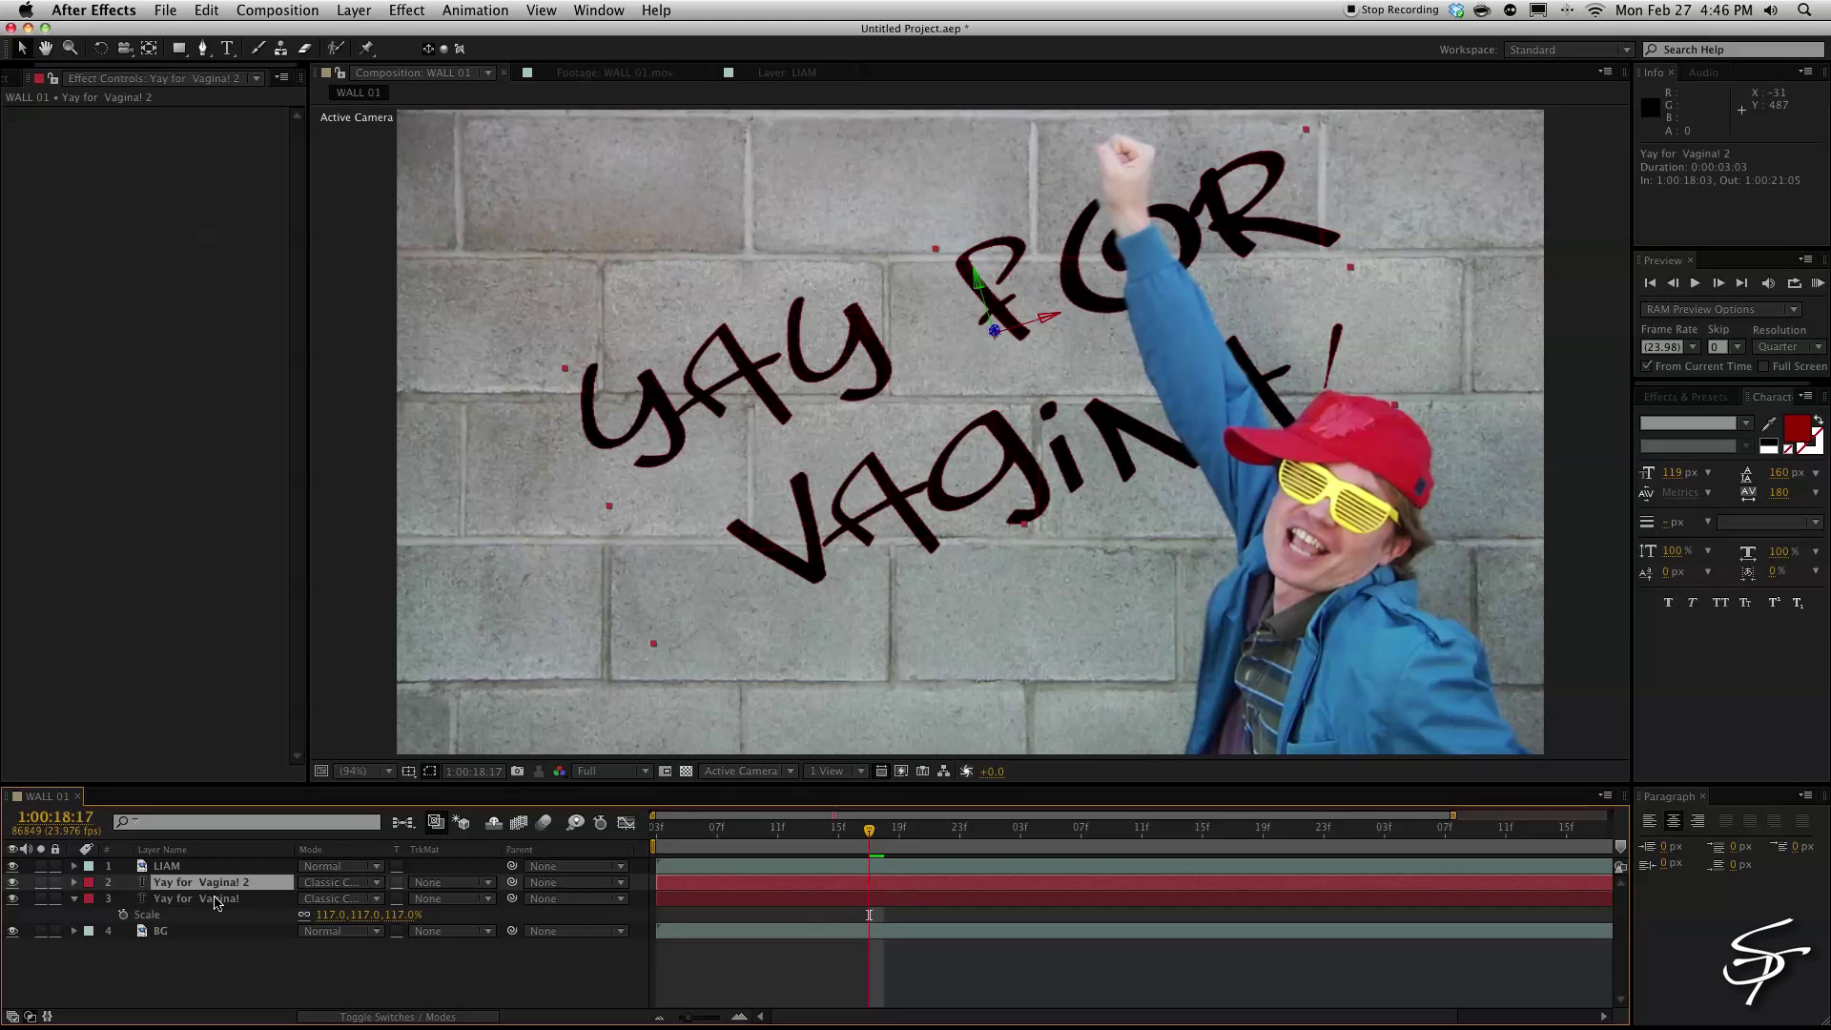
left_click(217, 899)
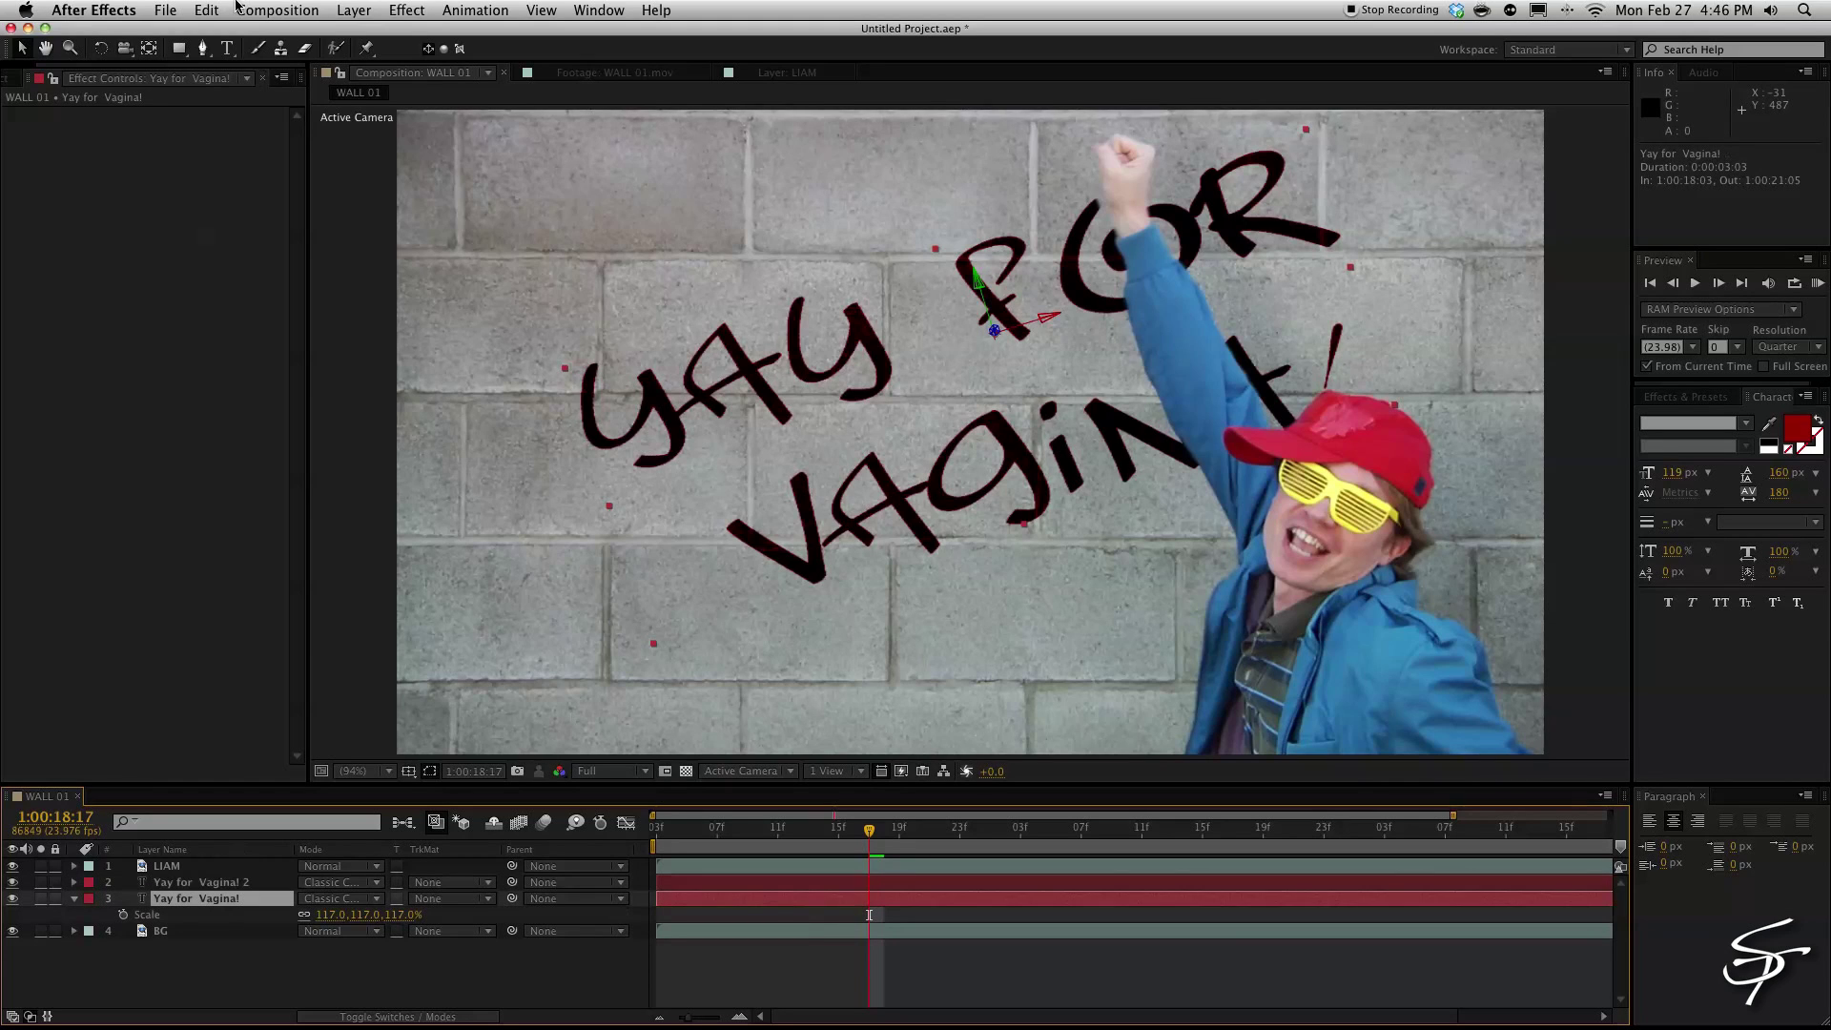
- Apply Fast Blur to the lower text layer with Blurriness 56.0
left_click(354, 9)
mouse_move(406, 9)
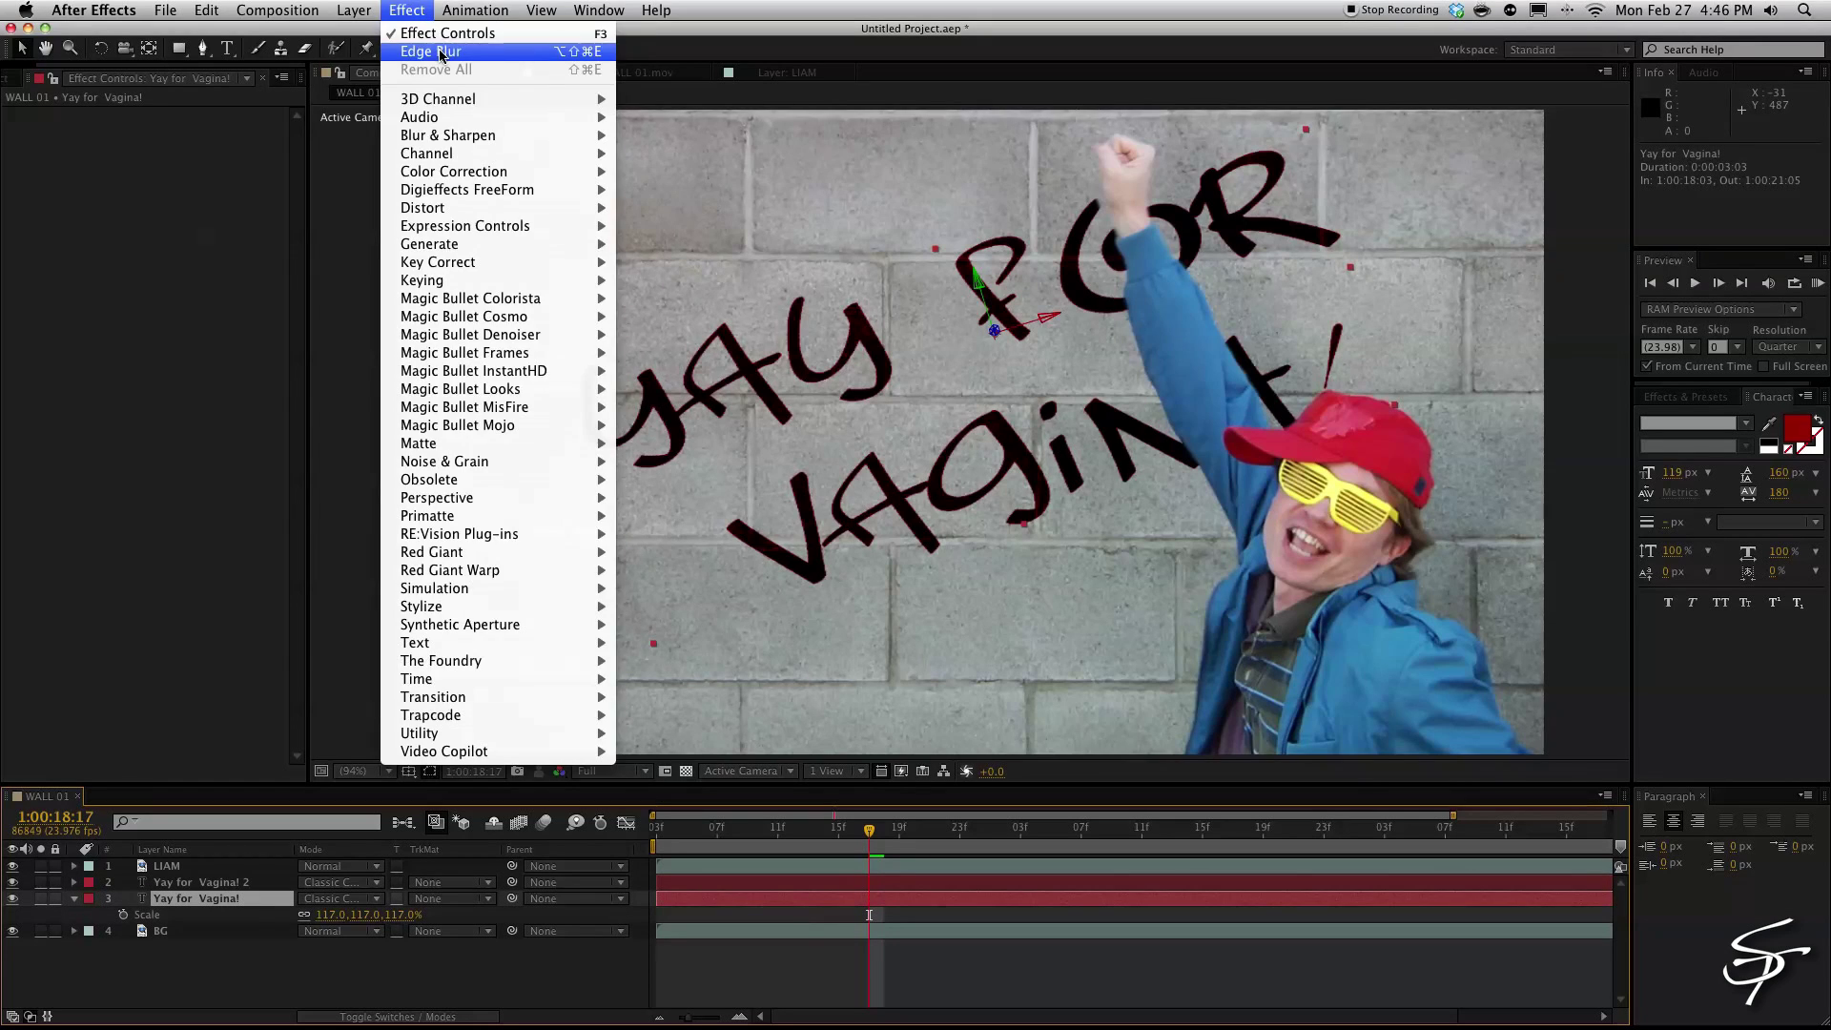
mouse_move(448, 135)
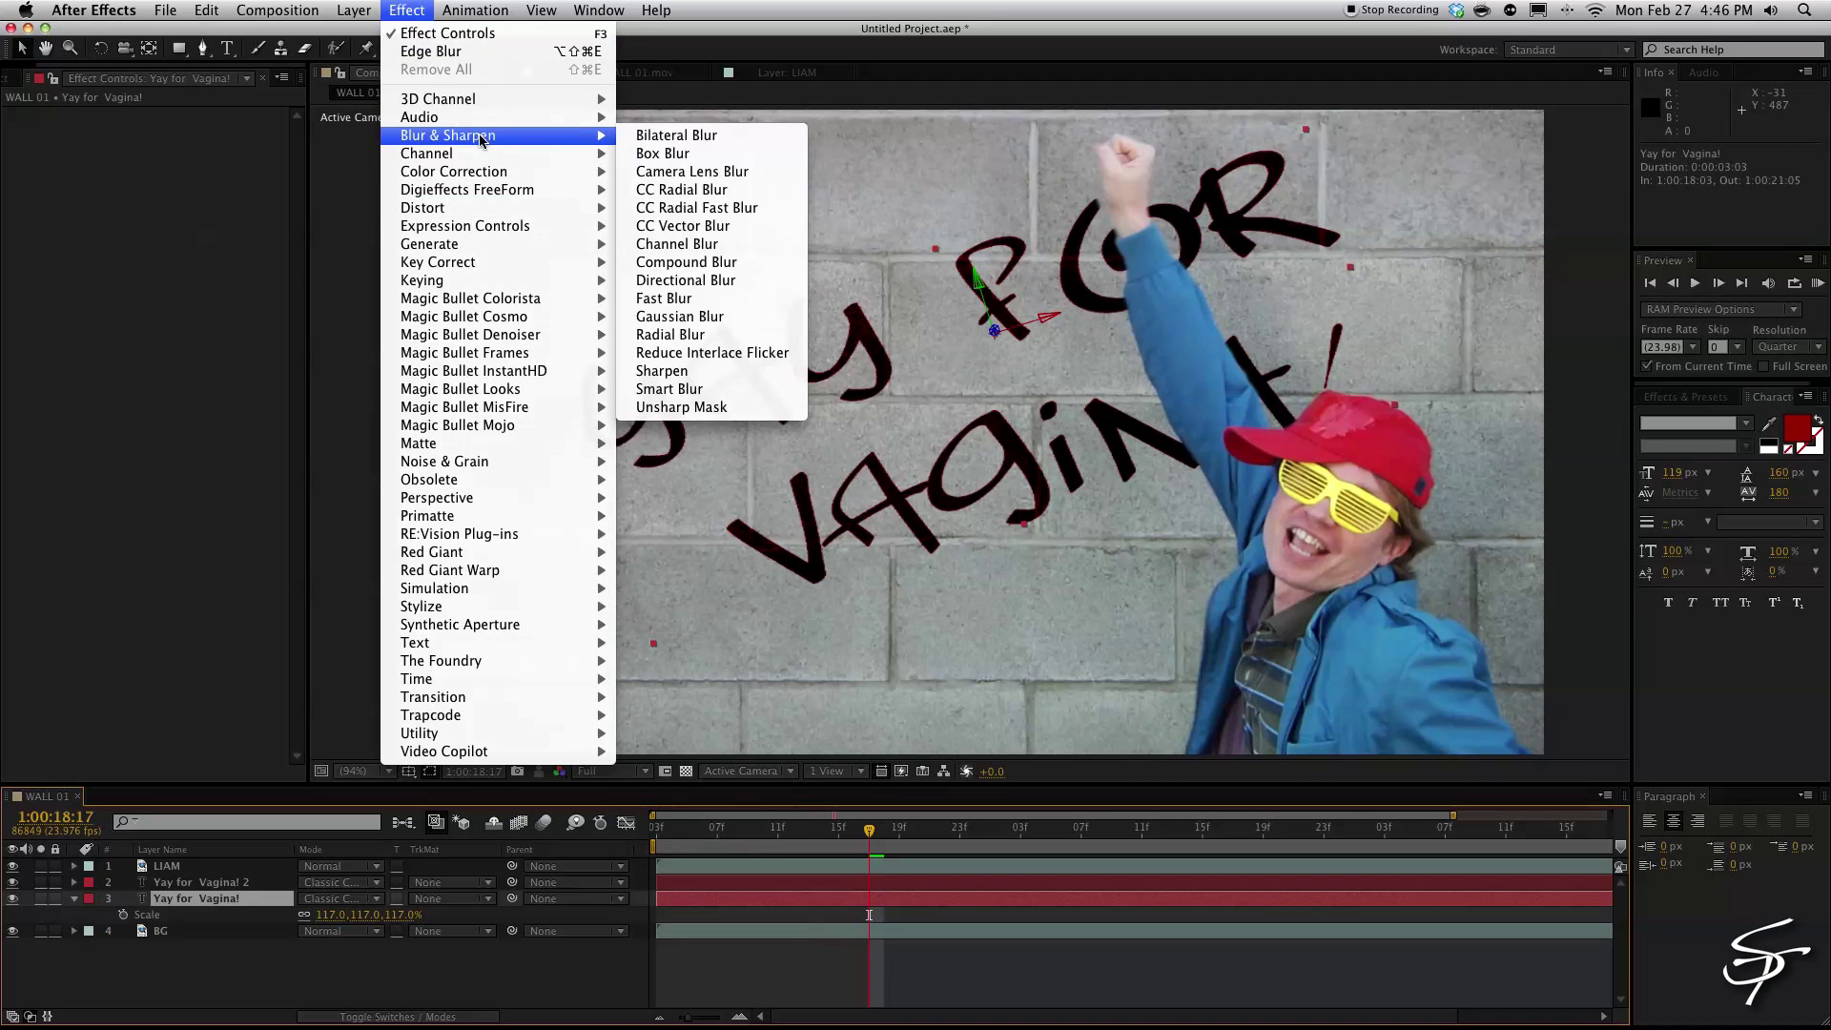
left_click(676, 300)
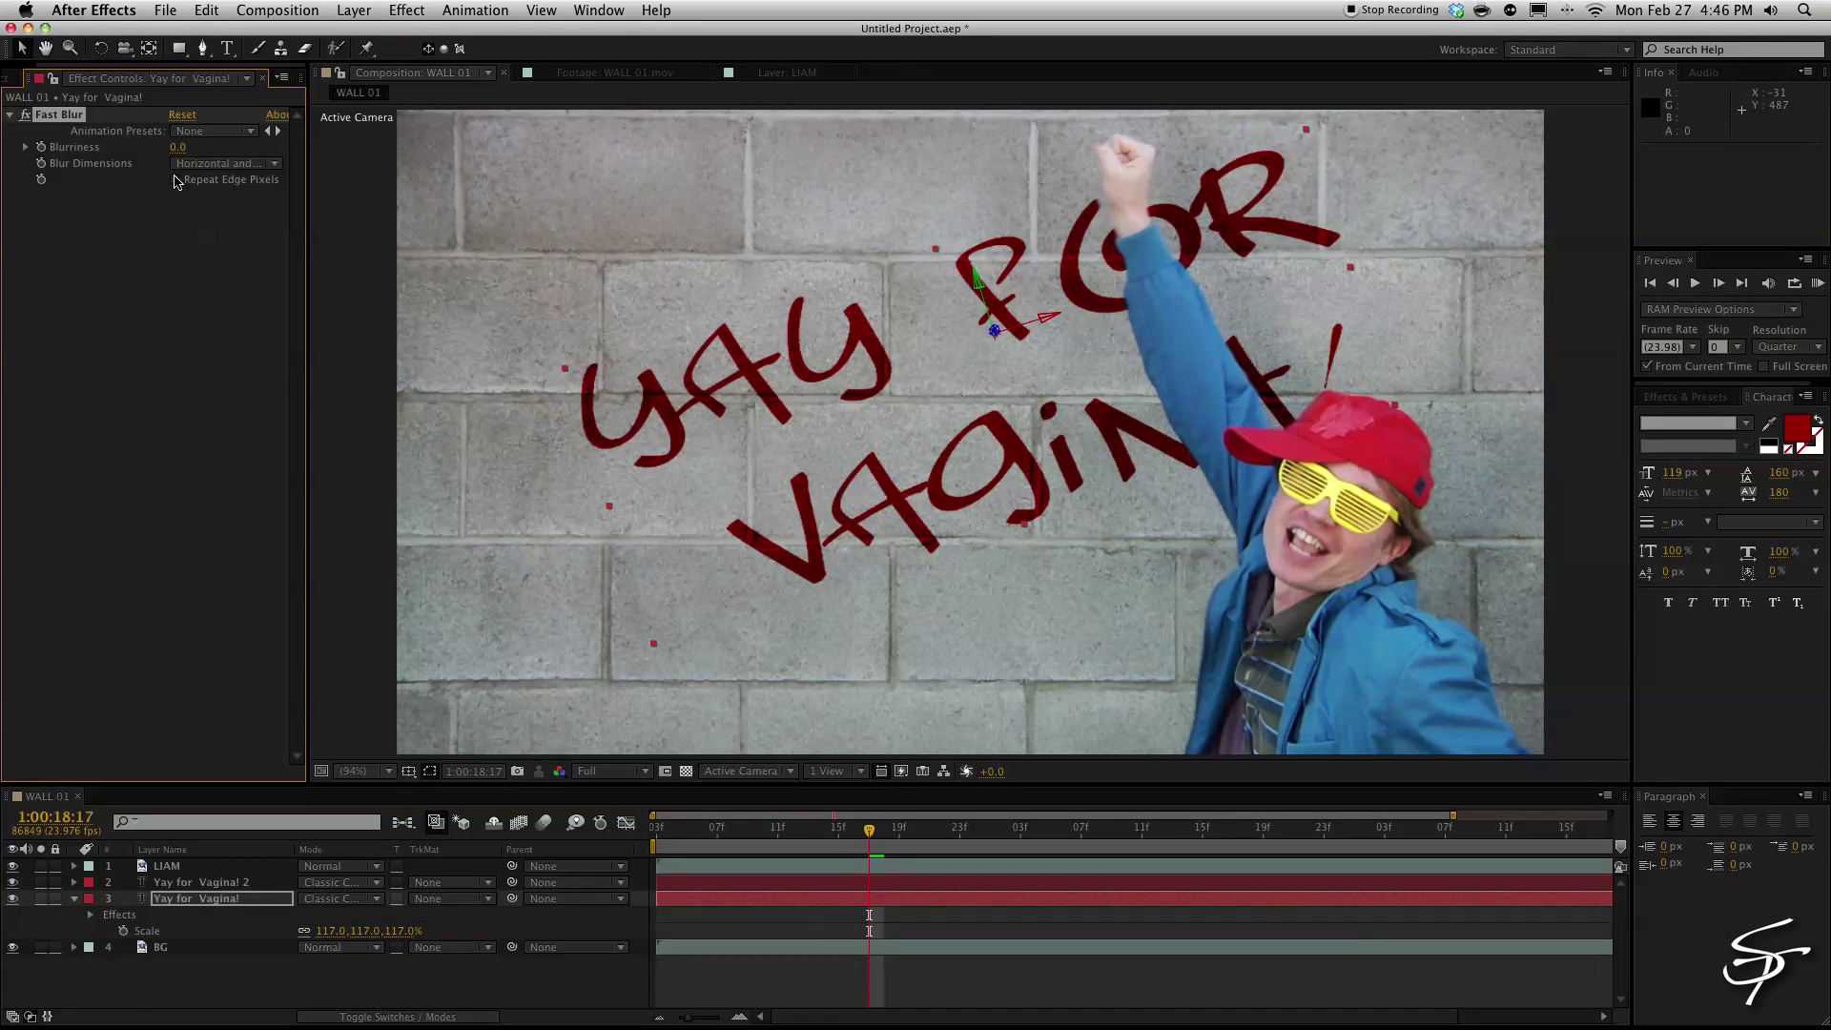
left_click_drag(178, 147, 210, 152)
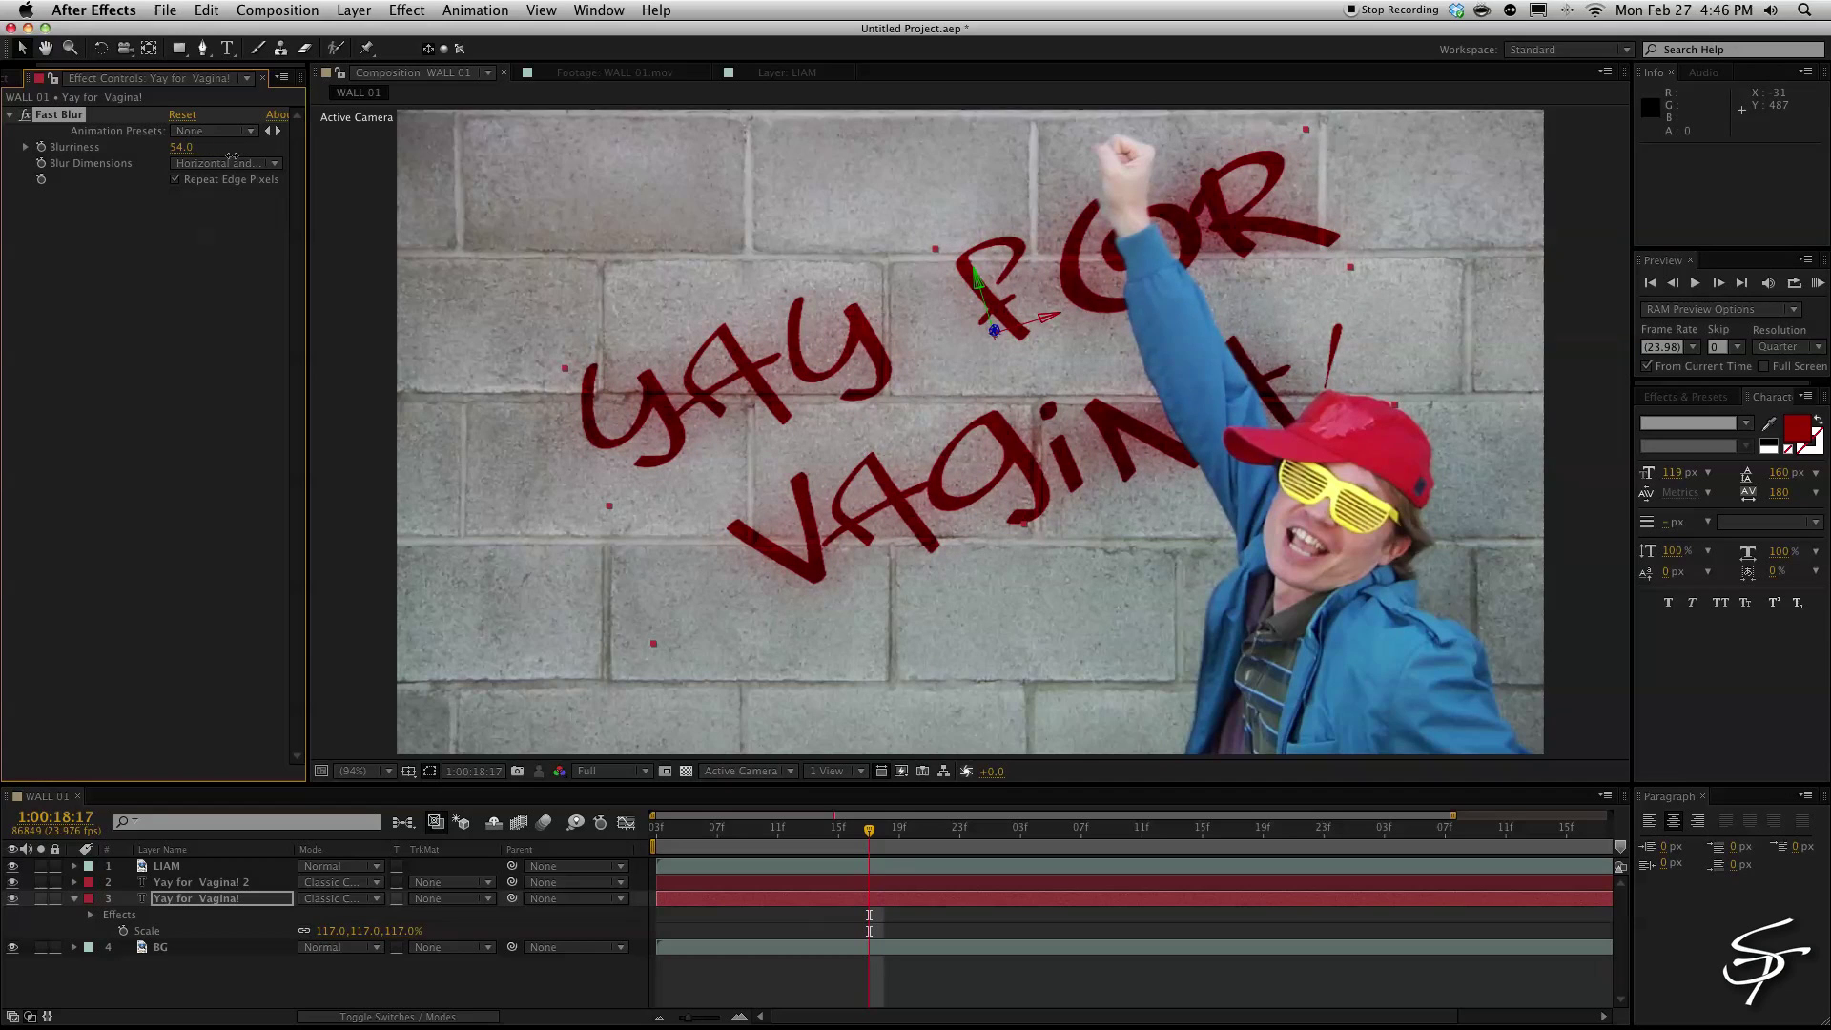
- Lower the duplicate text layer's opacity
left_click(181, 884)
key("t")
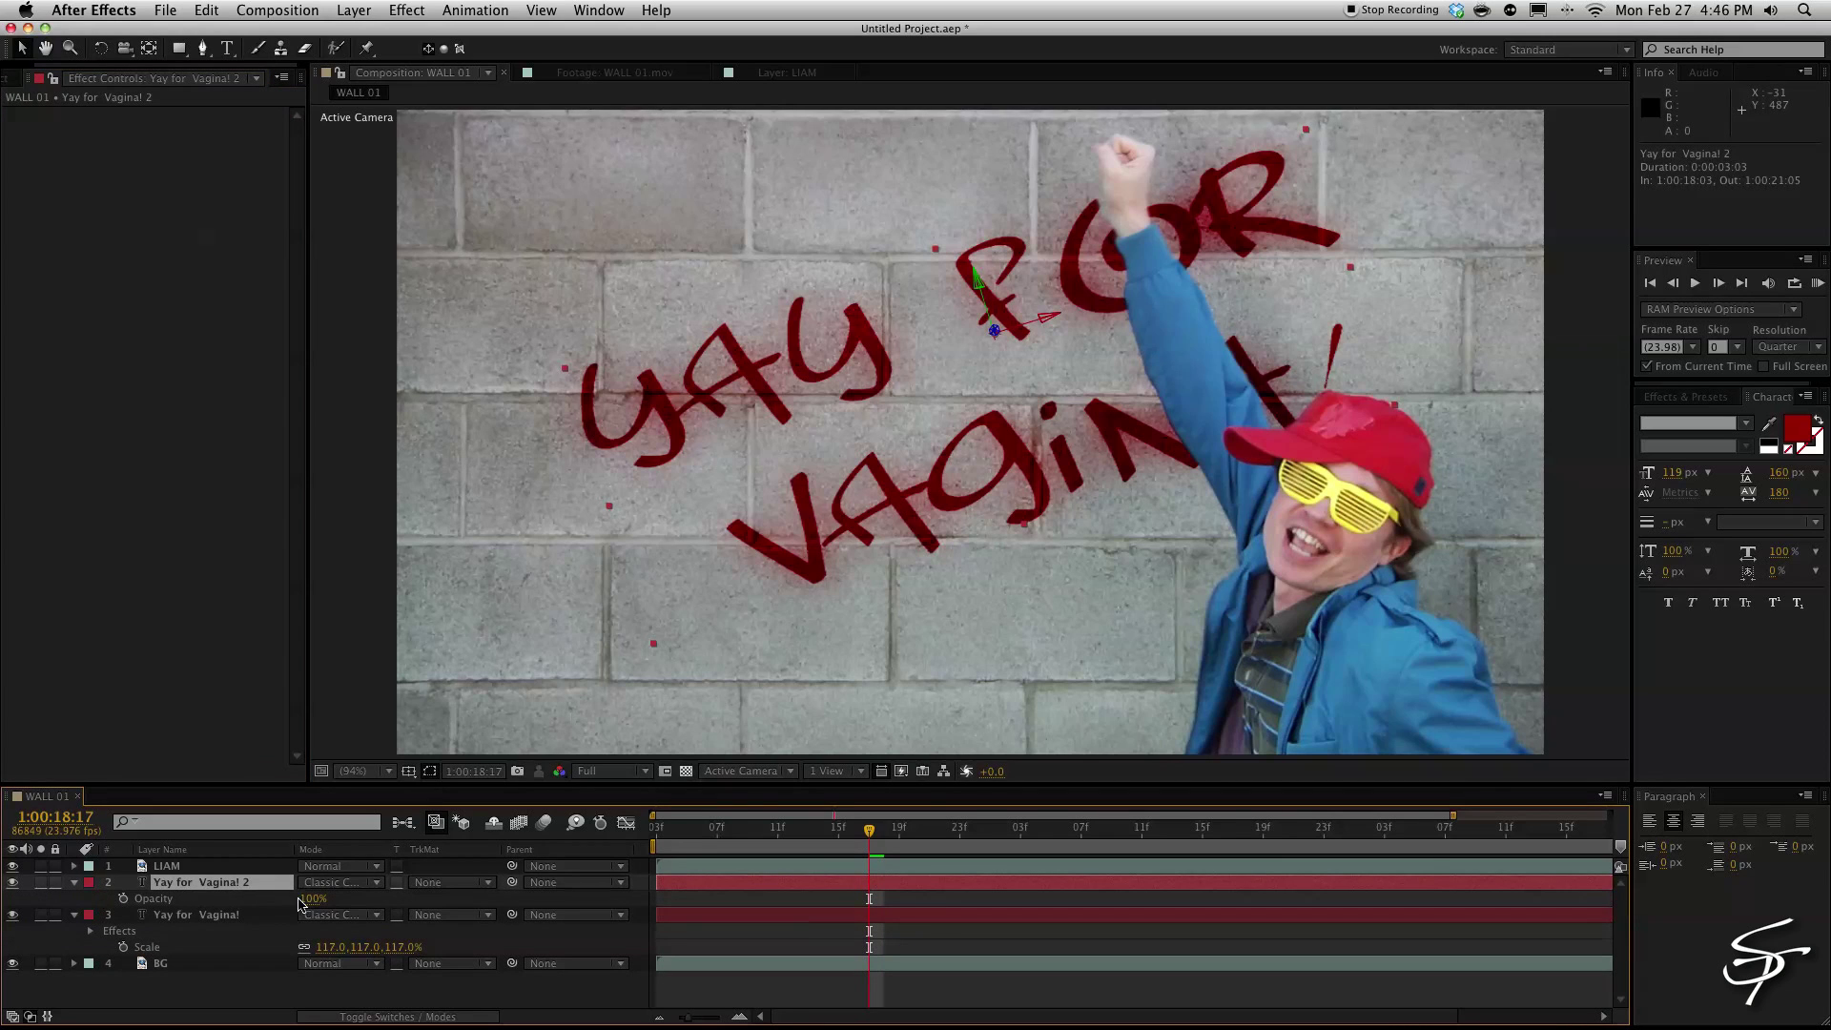
mouse_move(299, 898)
left_mouse_down()
mouse_move(245, 901)
mouse_move(268, 902)
left_mouse_up()
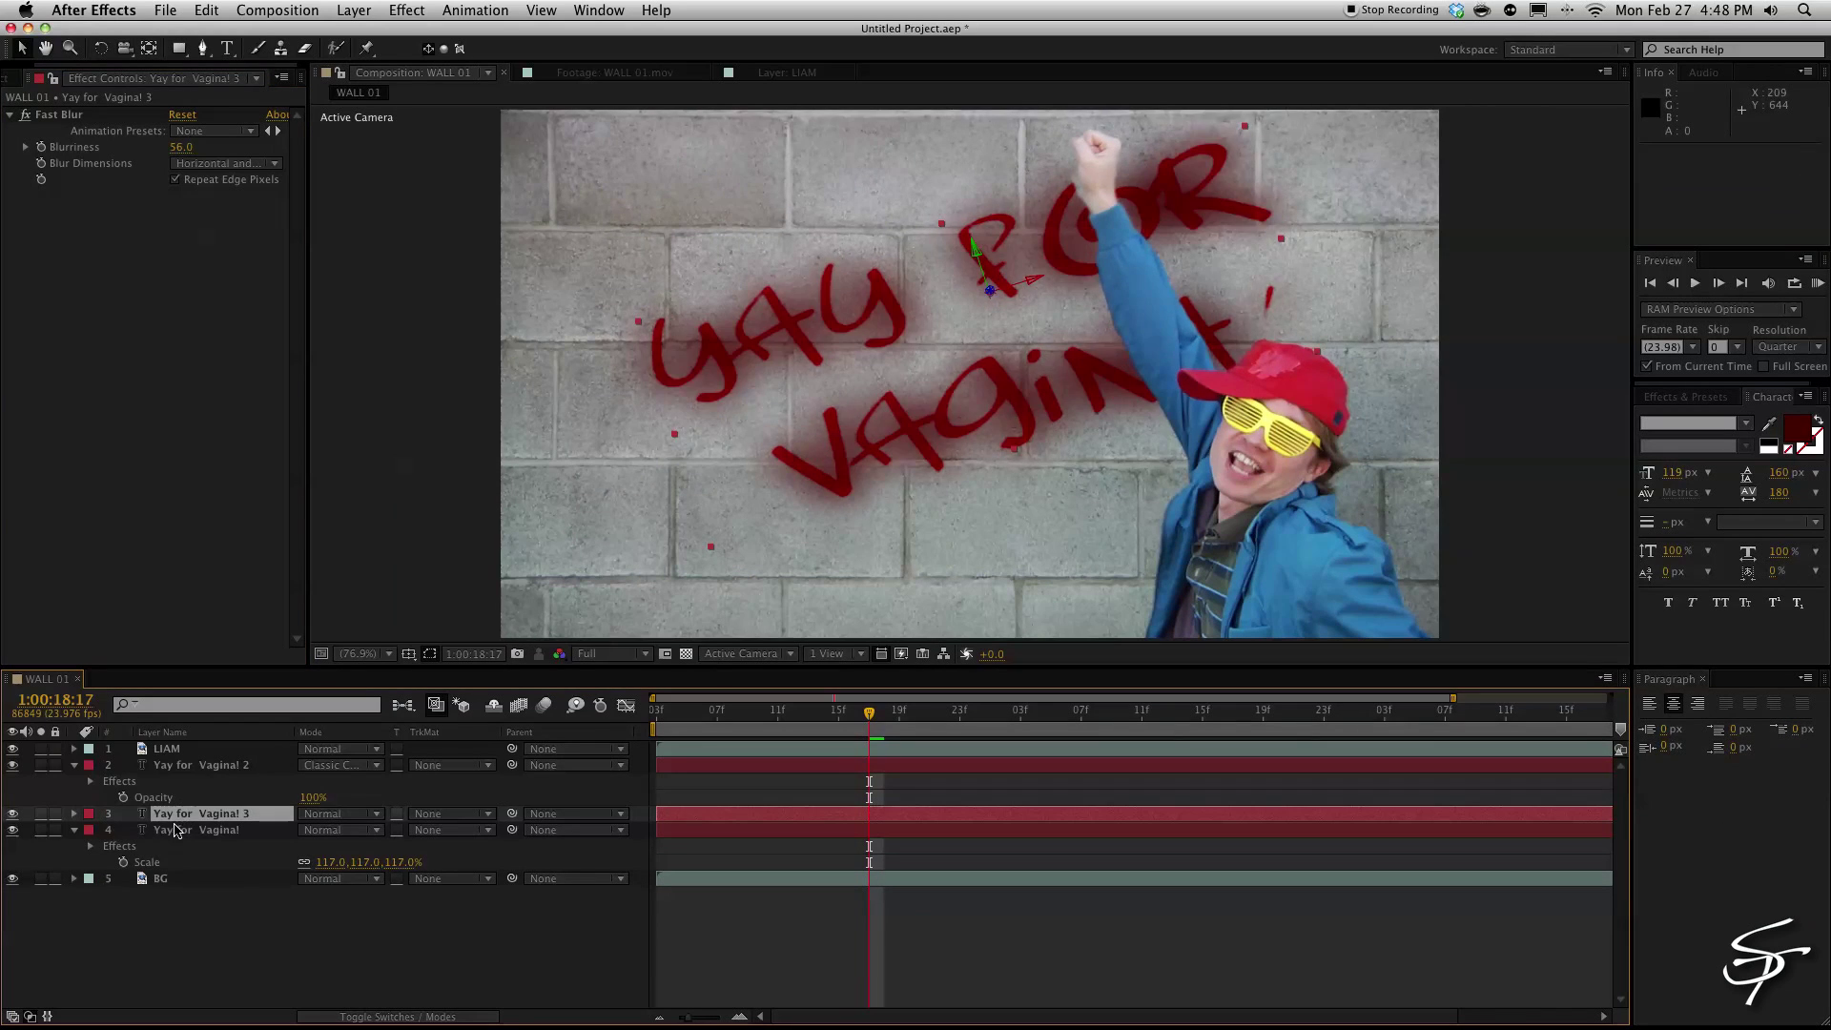
- Increase the Fast Blur blurriness on the bottom graffiti copy to spread the paint
left_click(209, 835)
left_click(215, 816)
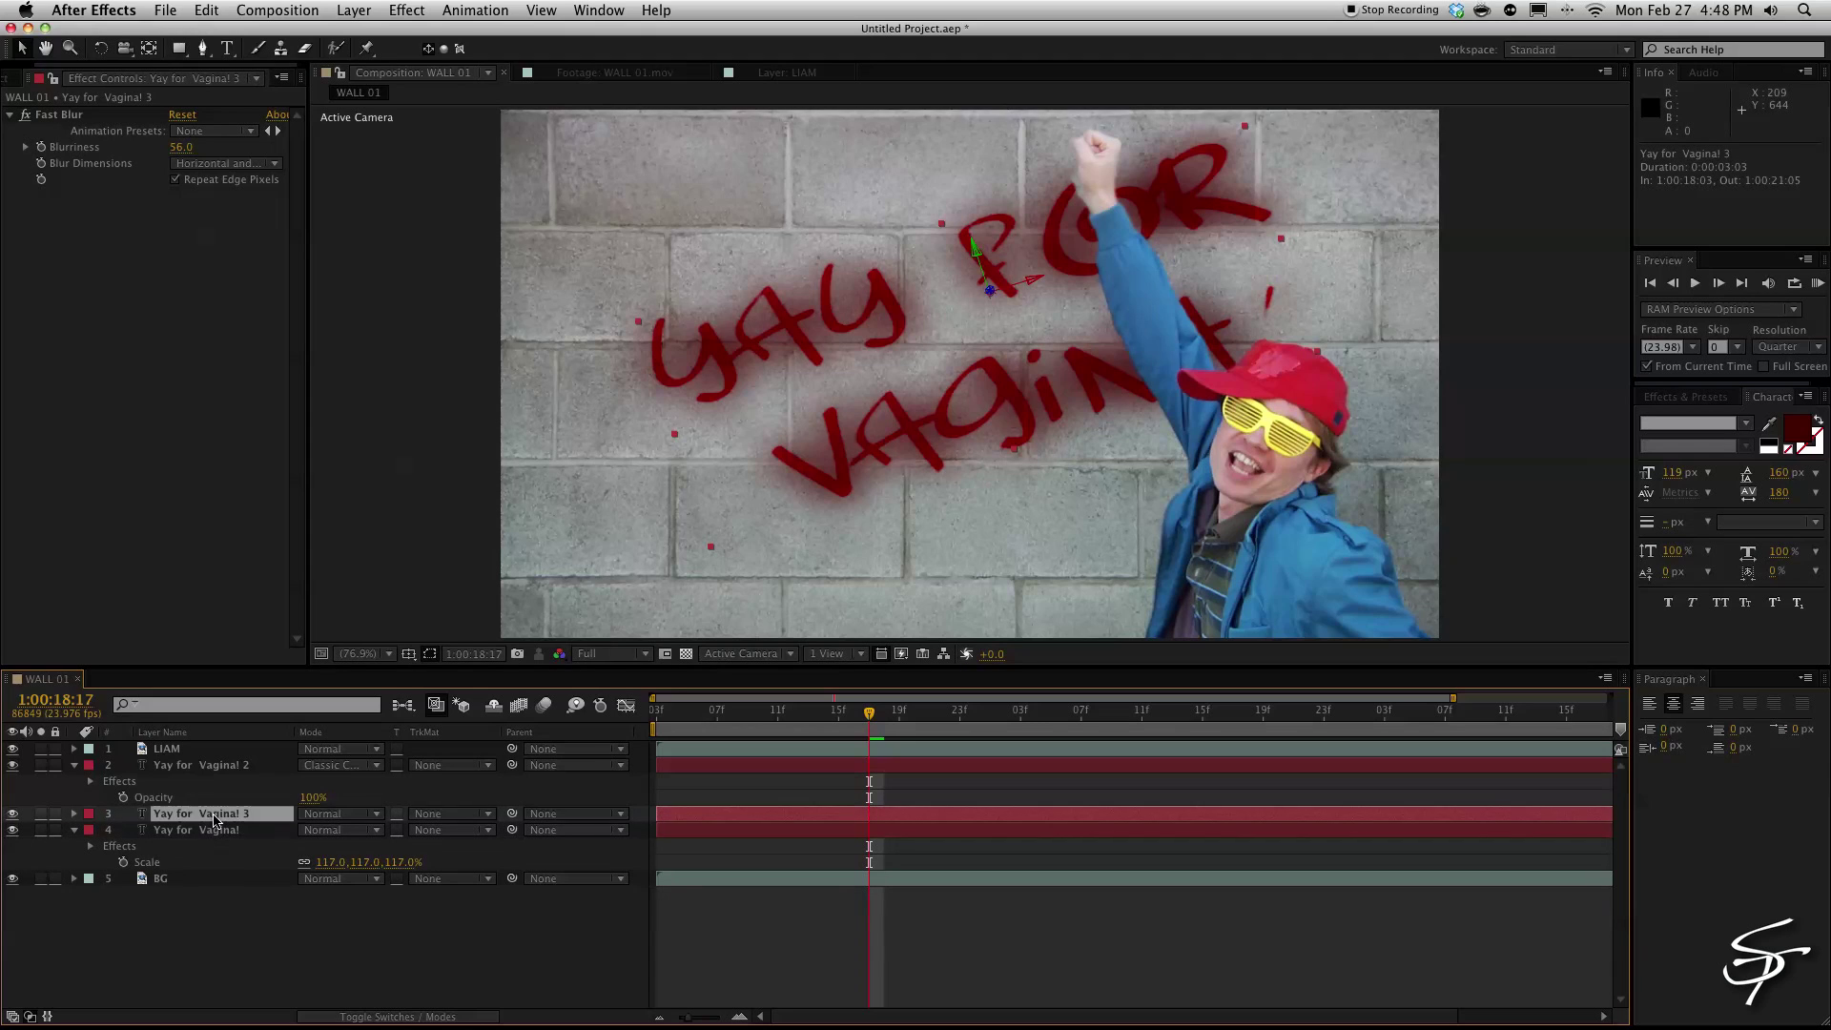
left_click(218, 829)
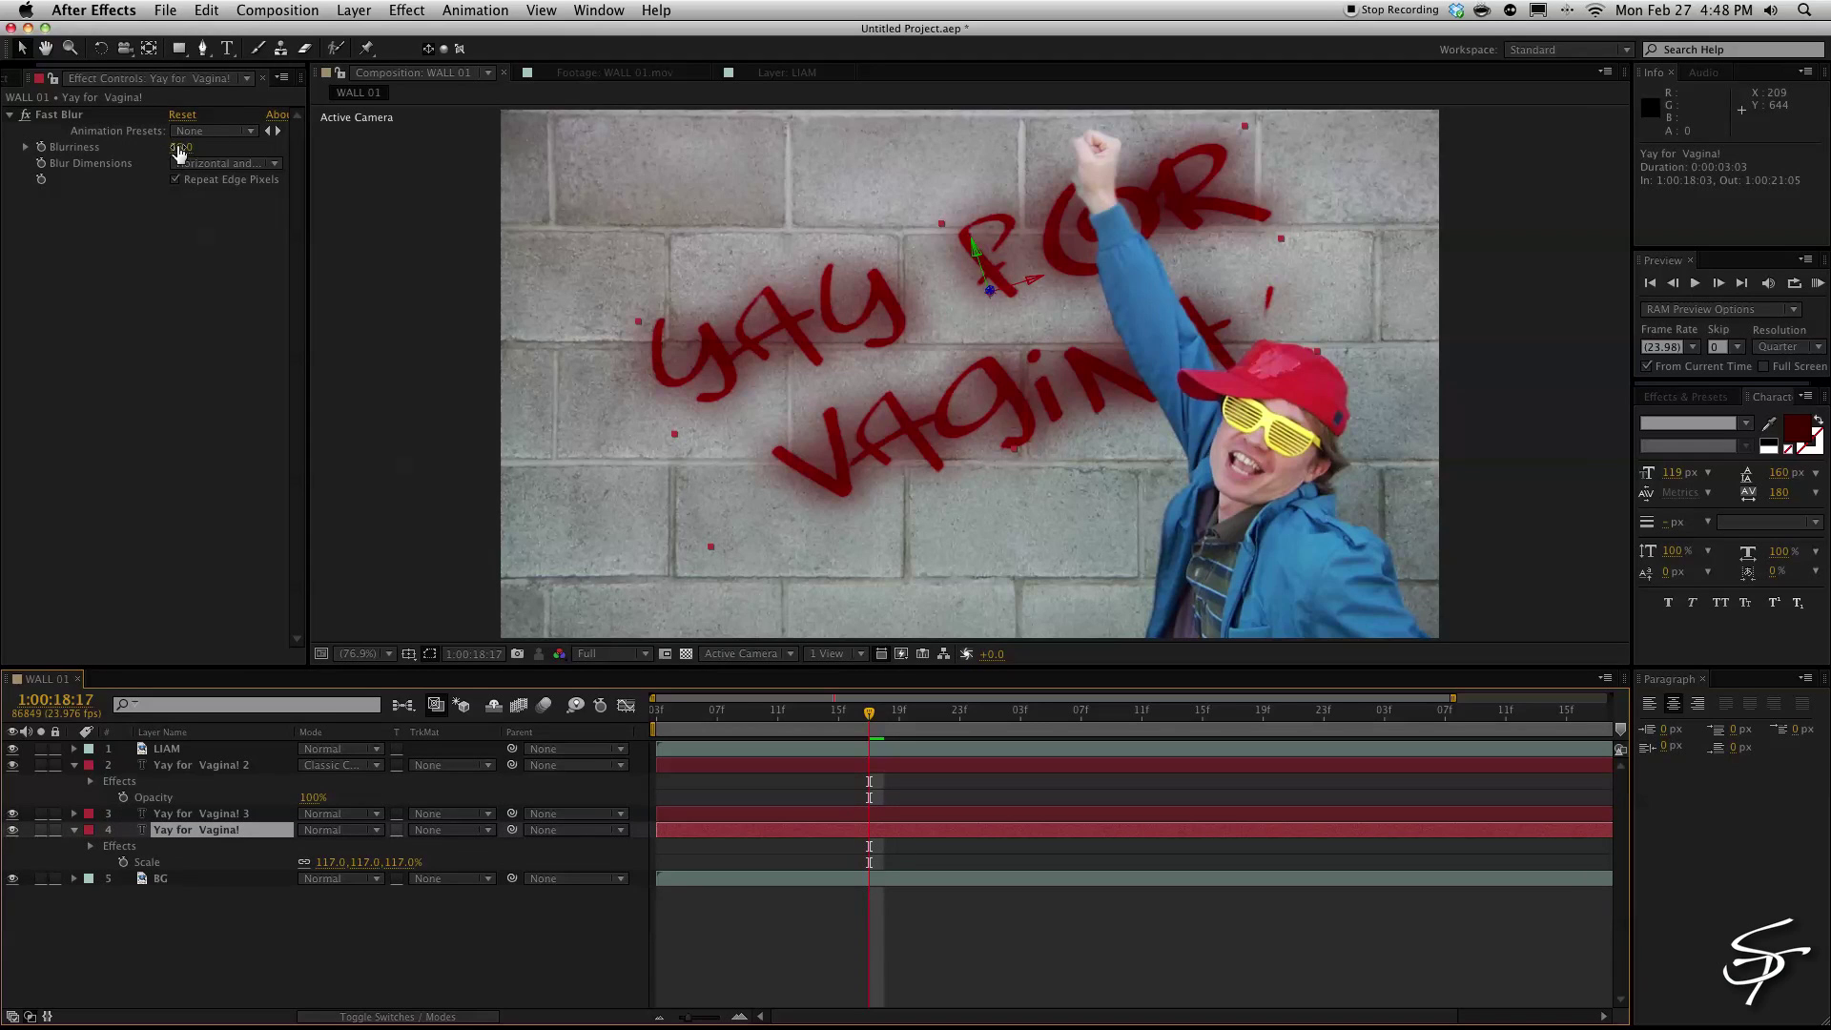
mouse_move(181, 147)
left_mouse_down()
mouse_move(243, 152)
mouse_move(210, 156)
left_mouse_up()
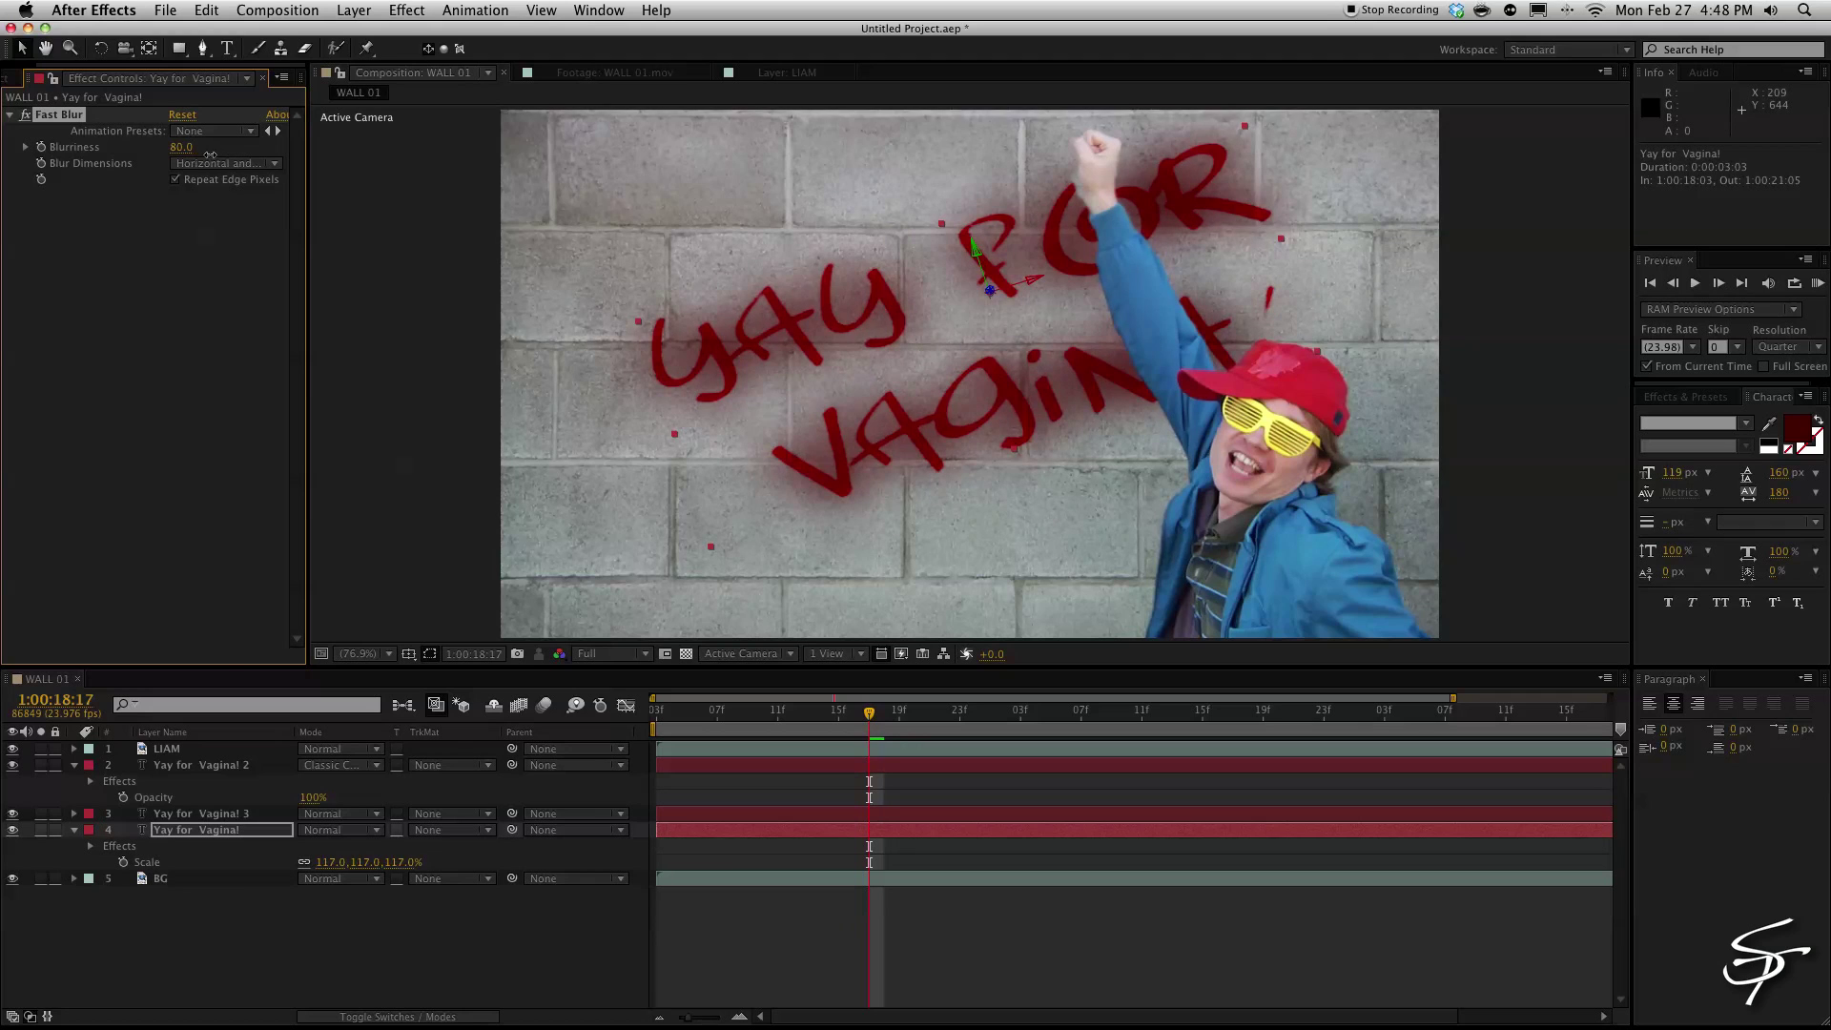
left_click(183, 815)
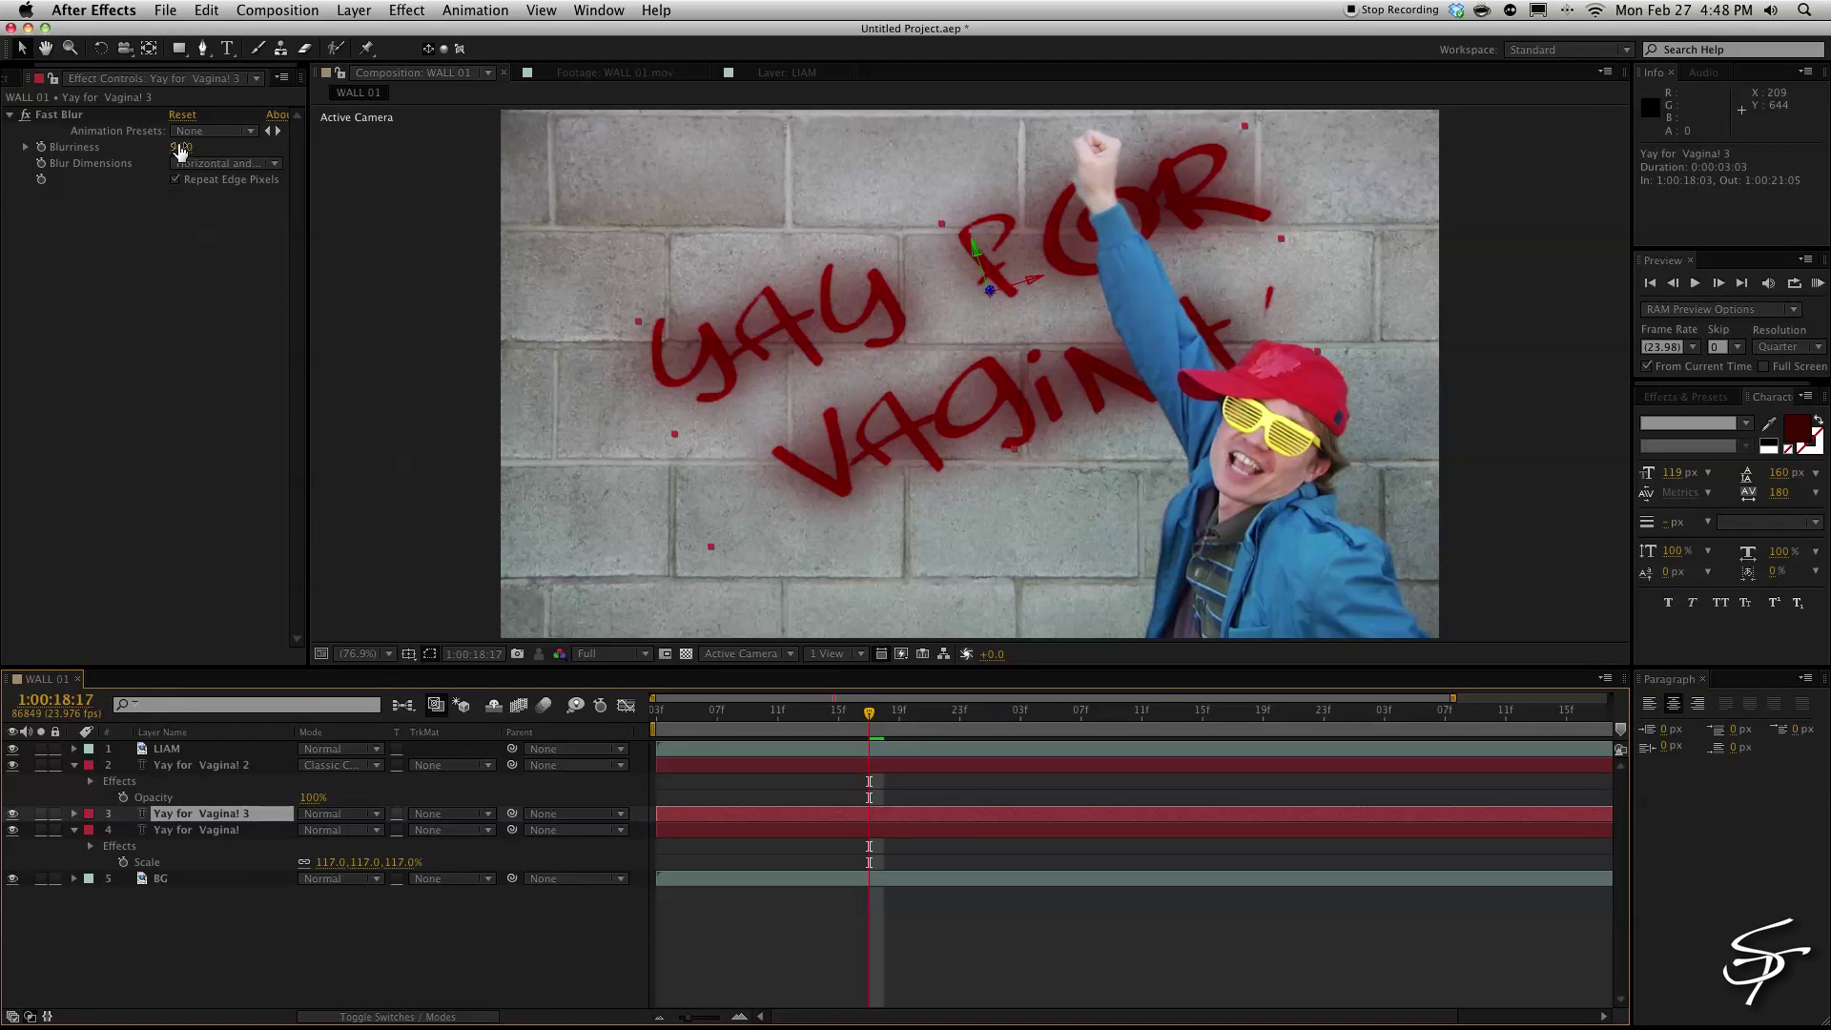
- Fade the top text copy to 47% opacity and rename it MAIN TEXT
left_click_drag(312, 797, 270, 796)
left_click_drag(869, 710, 747, 710)
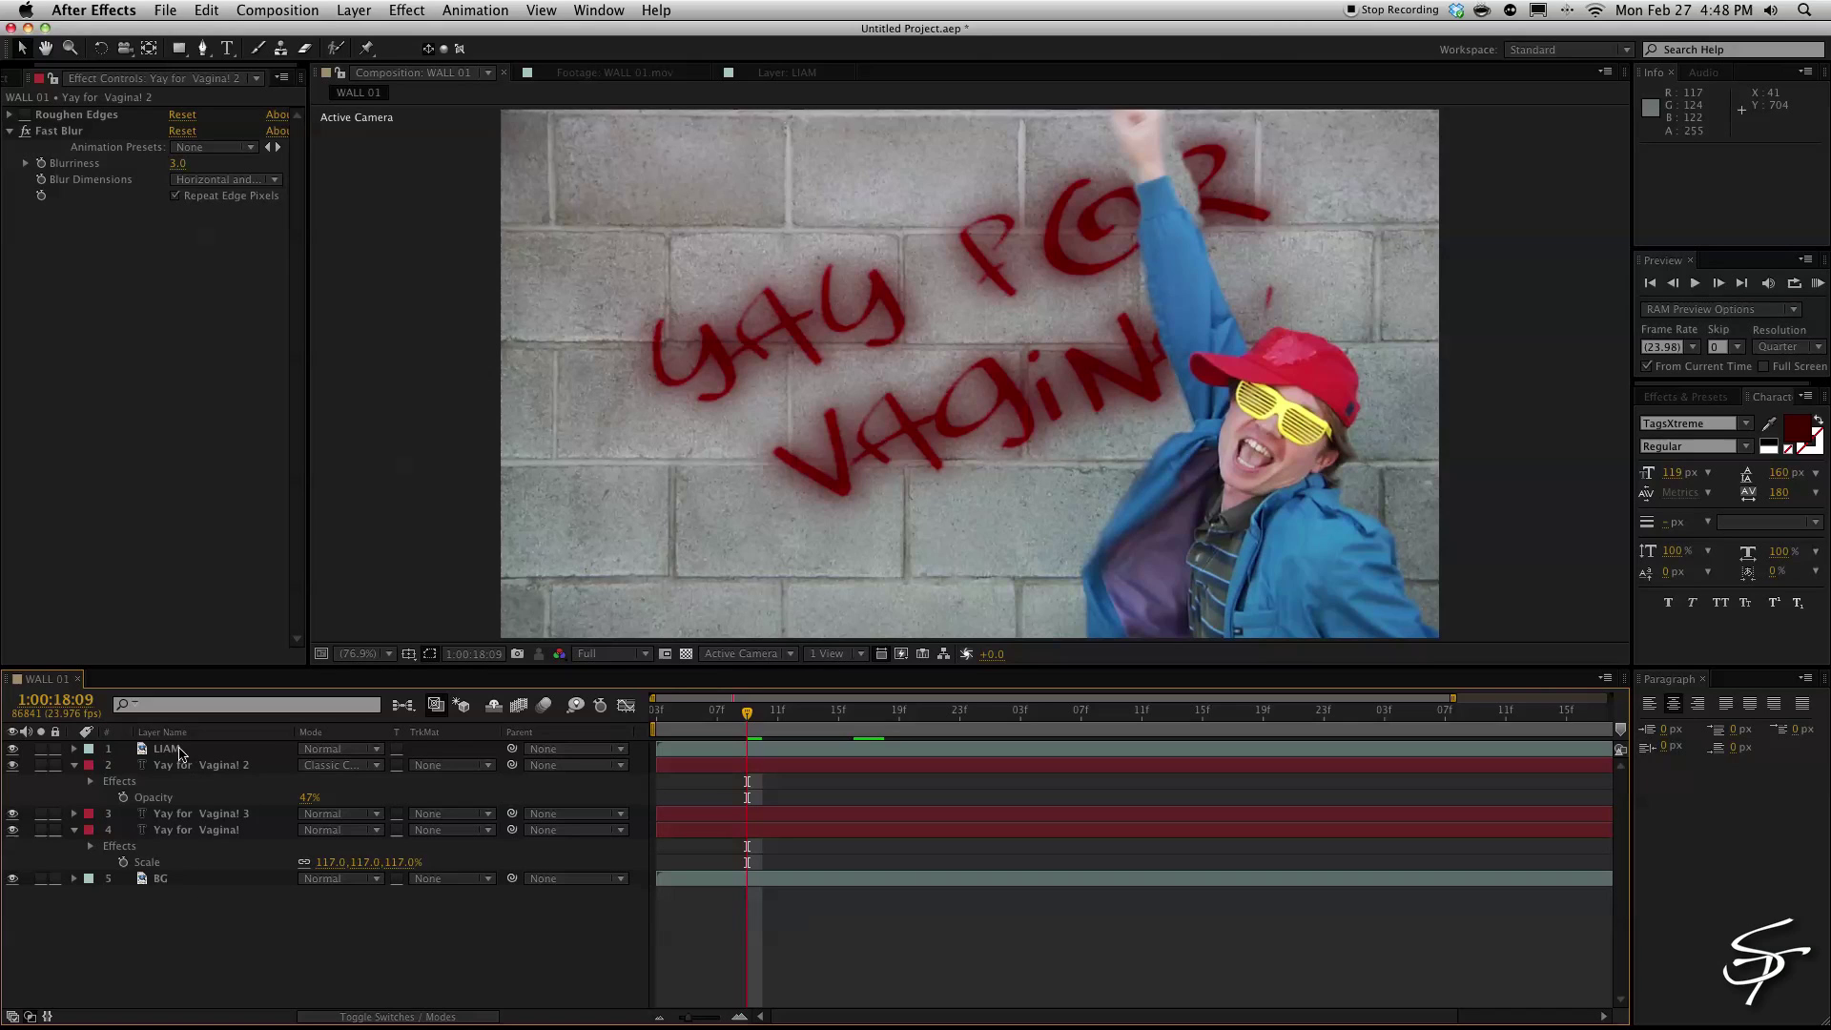
left_click(75, 765)
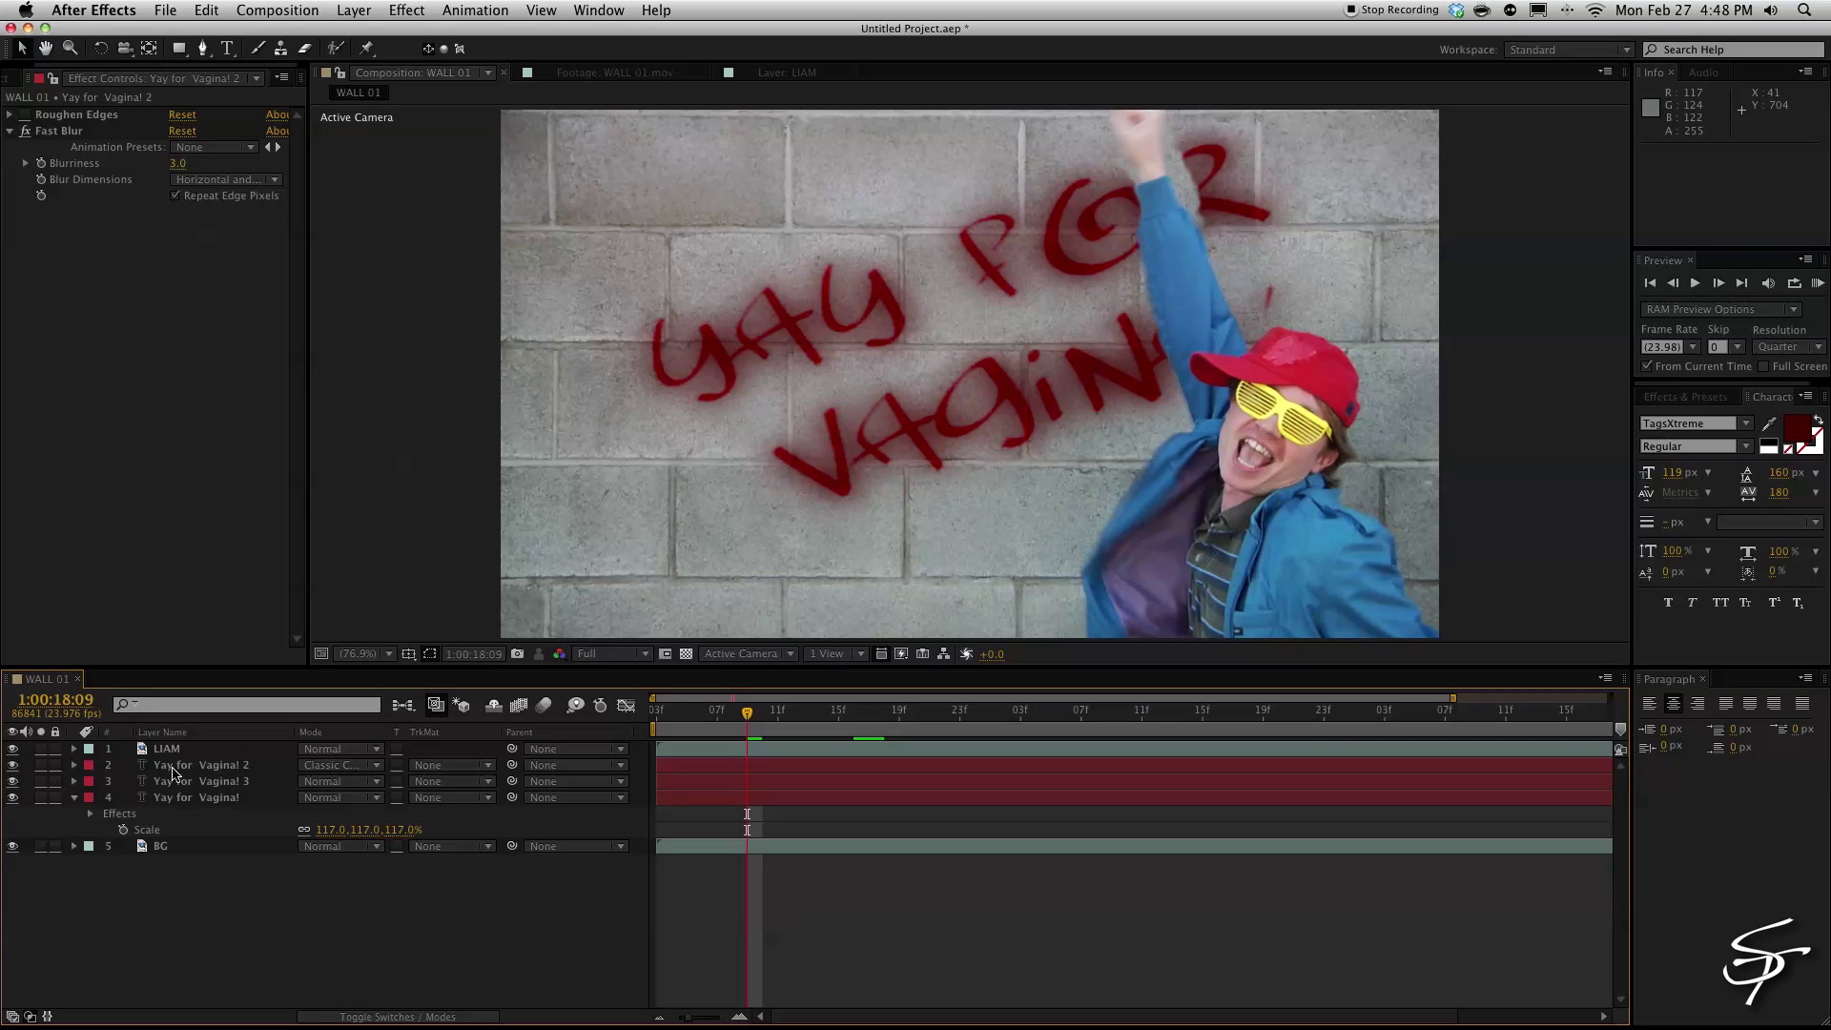
left_click(172, 768)
key("Return")
type("MAIN TEXT")
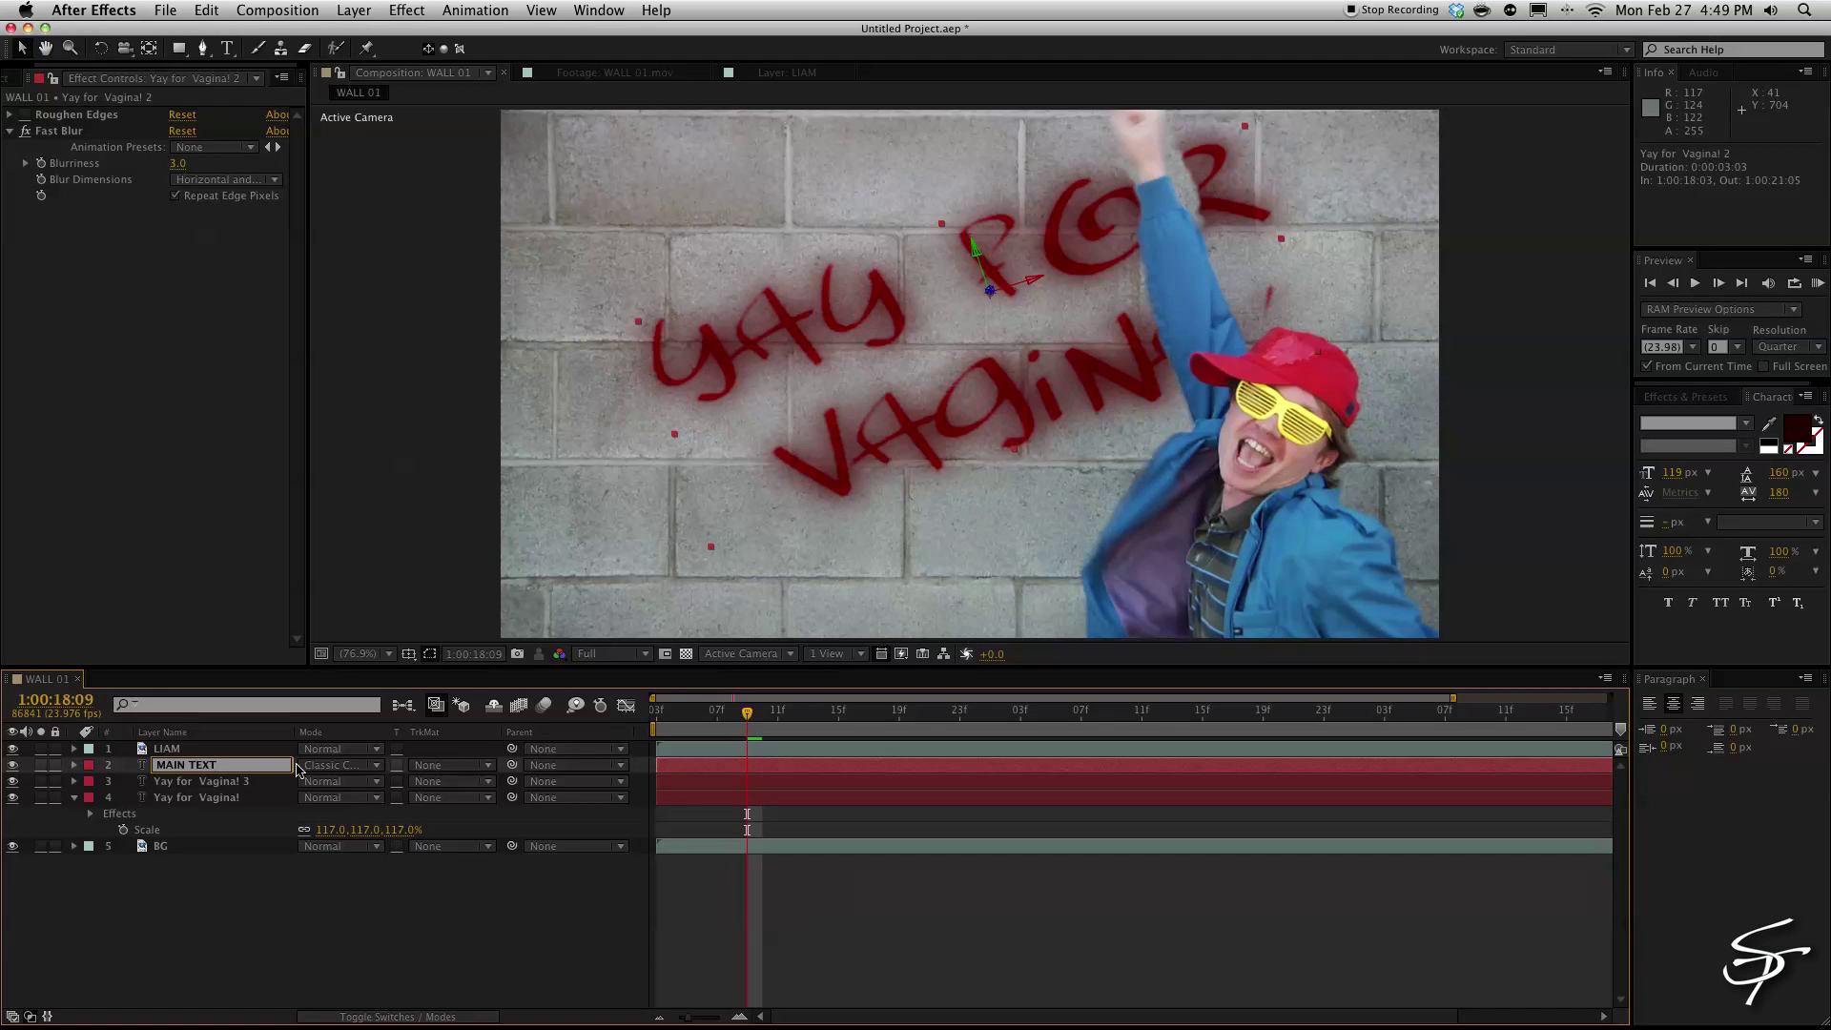
- Parent layers 3 and 4 to MAIN TEXT, then test with a move and undo it
left_click(263, 781)
left_click(247, 797, "shift")
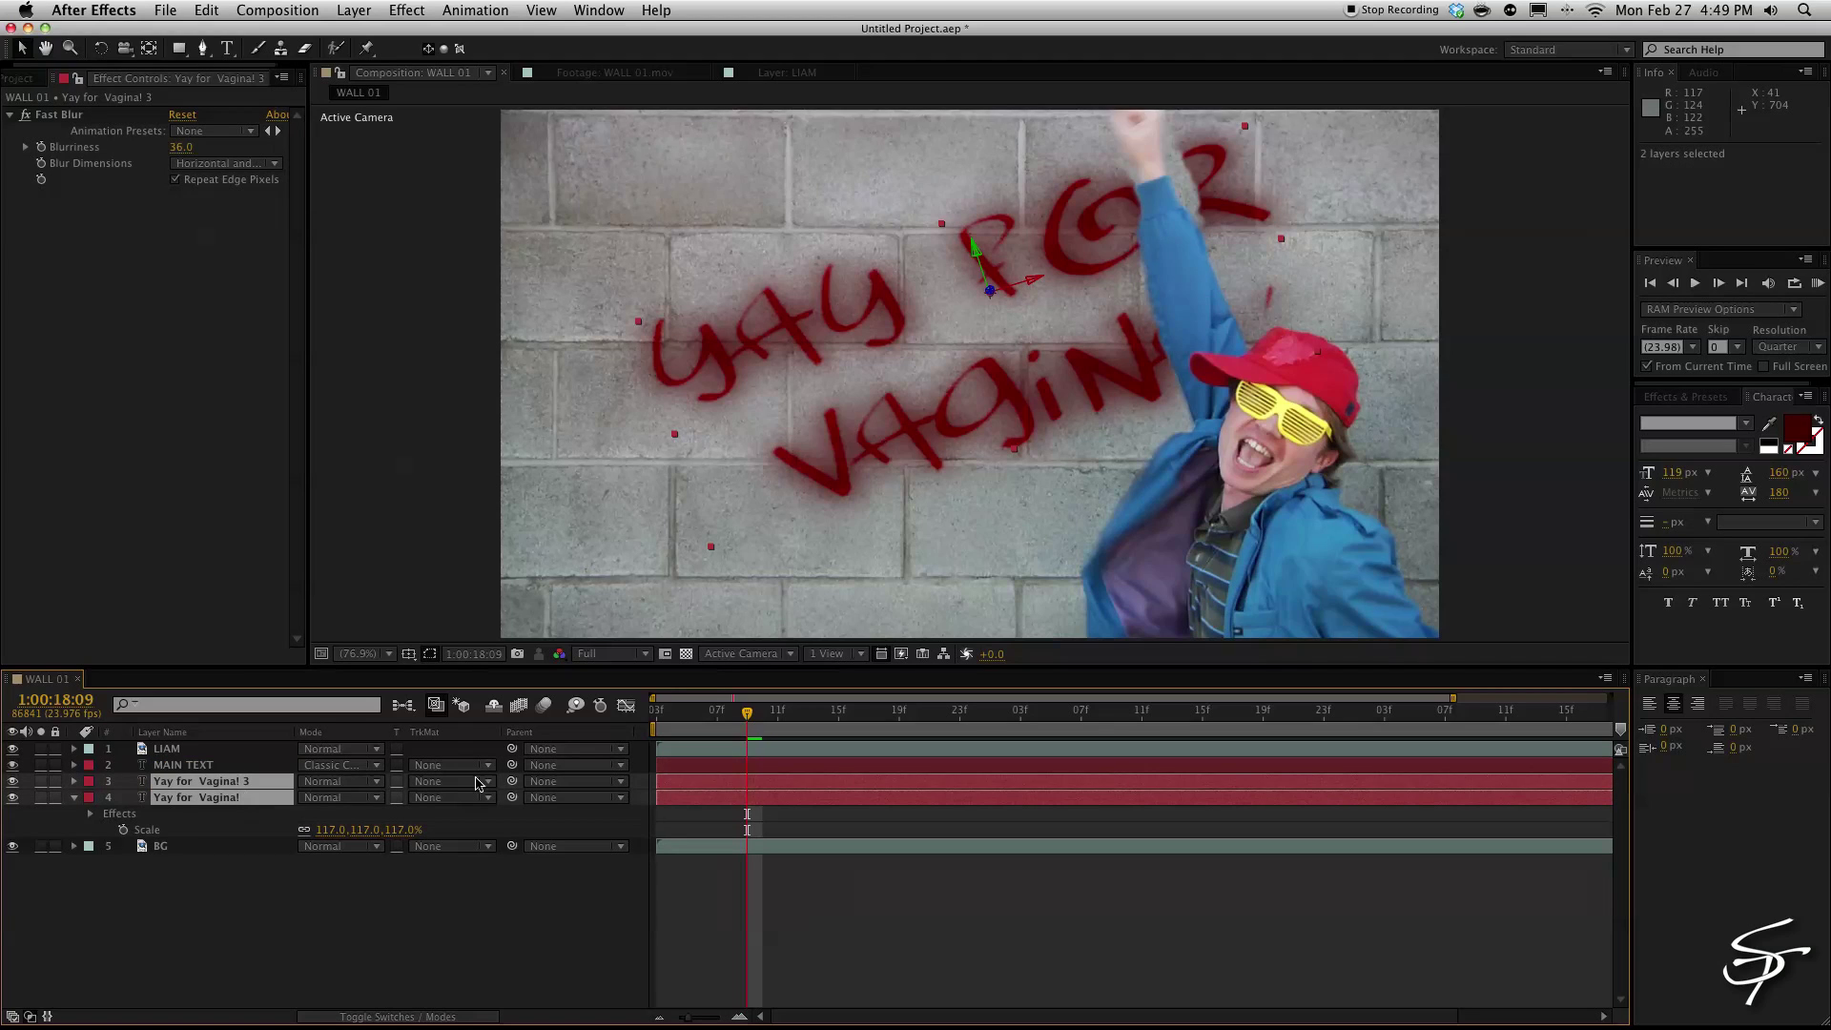
left_click_drag(514, 782, 220, 764)
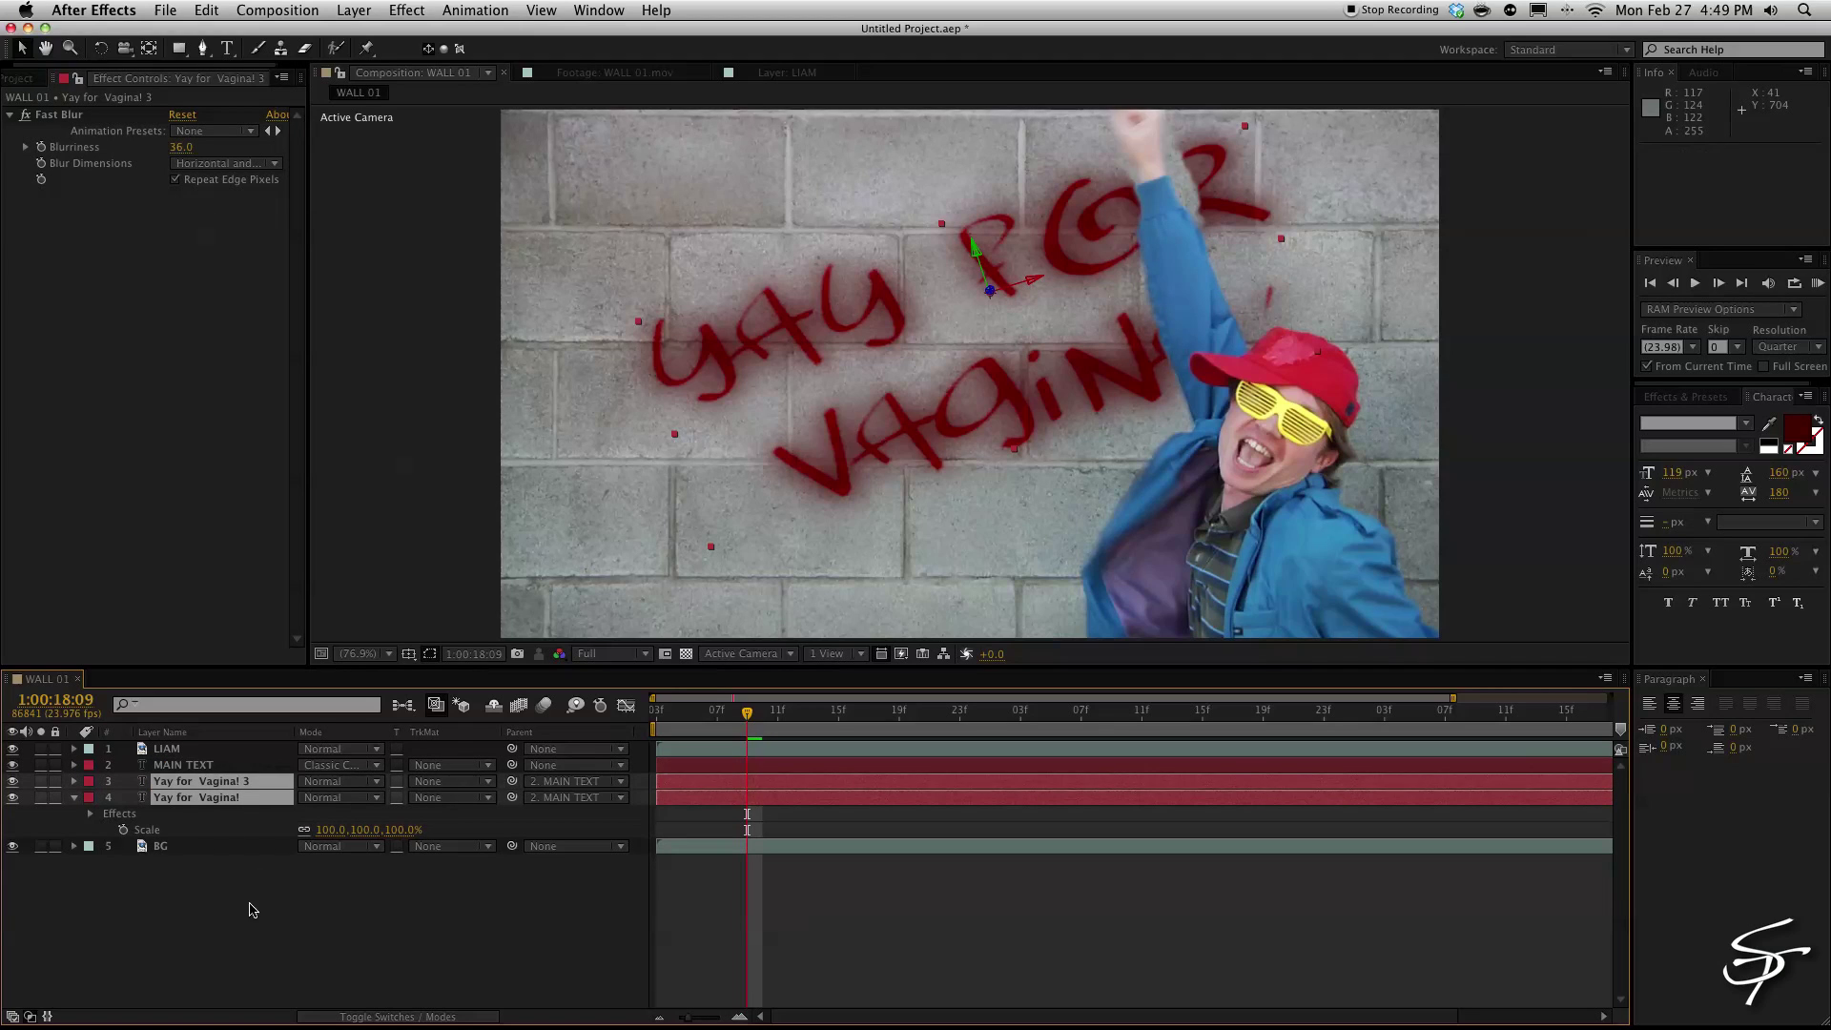
left_click(193, 767)
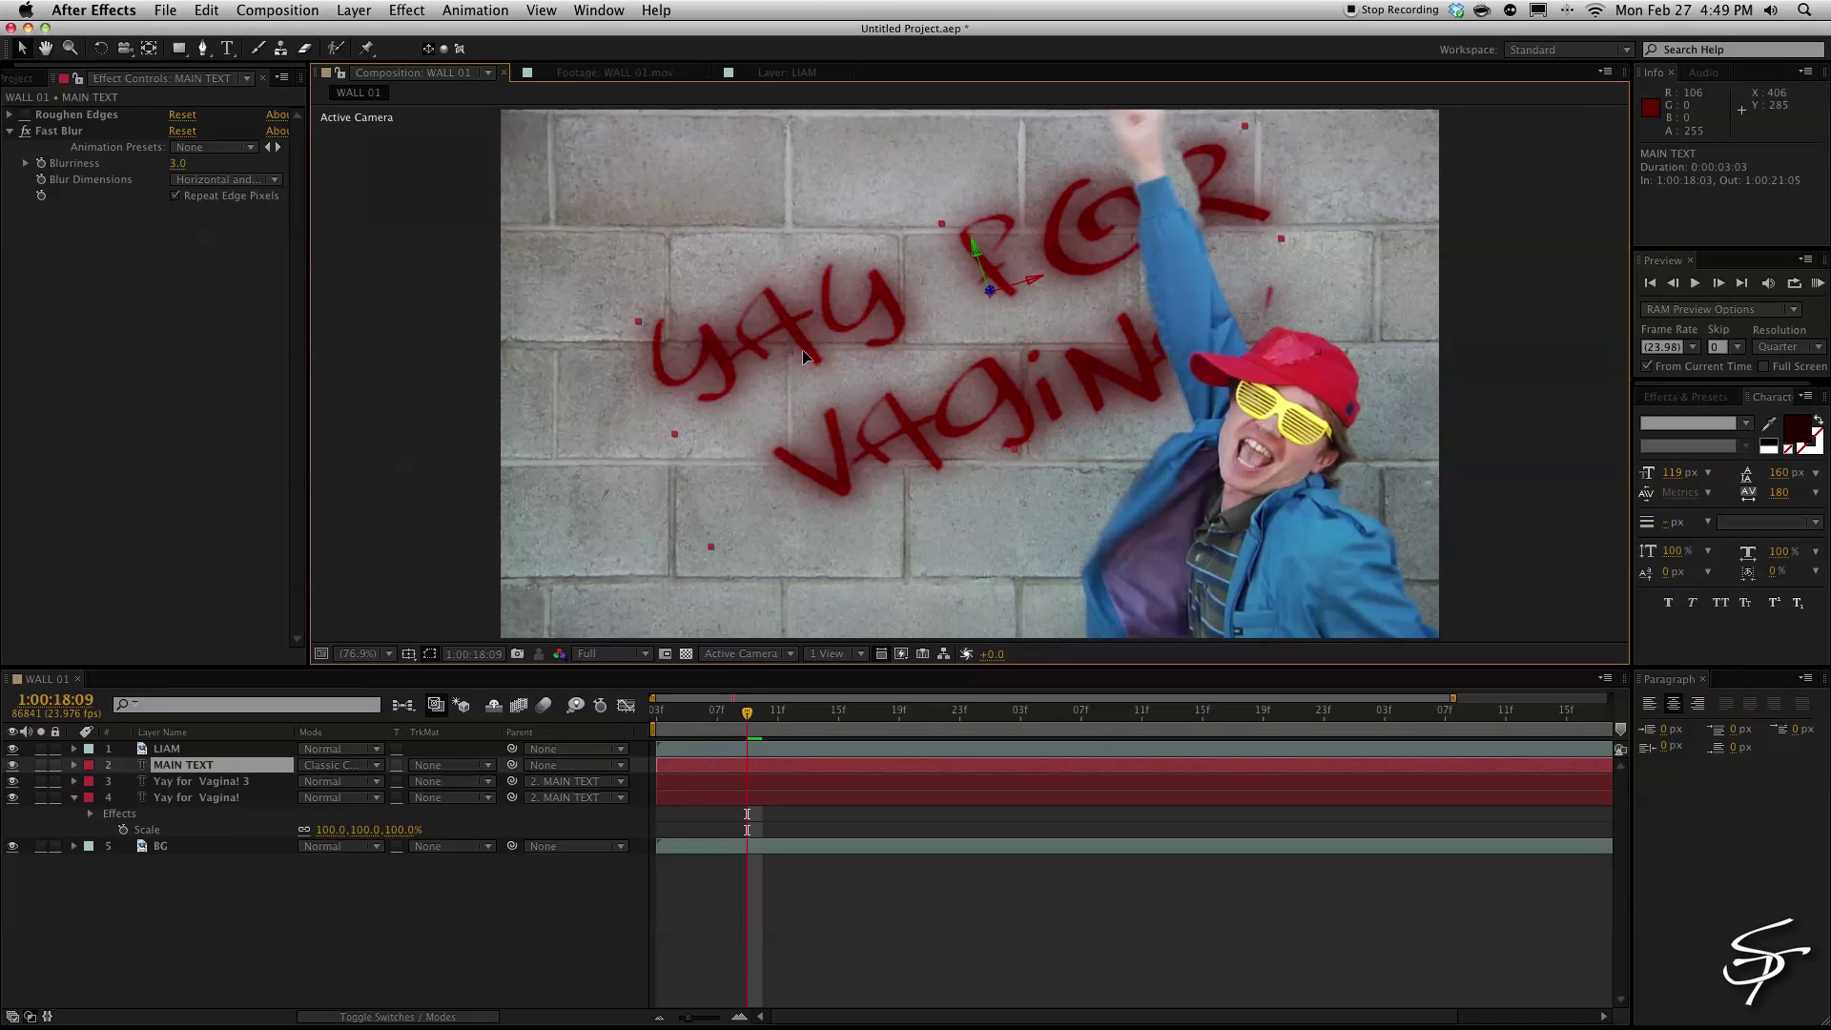
left_click_drag(804, 355, 896, 363)
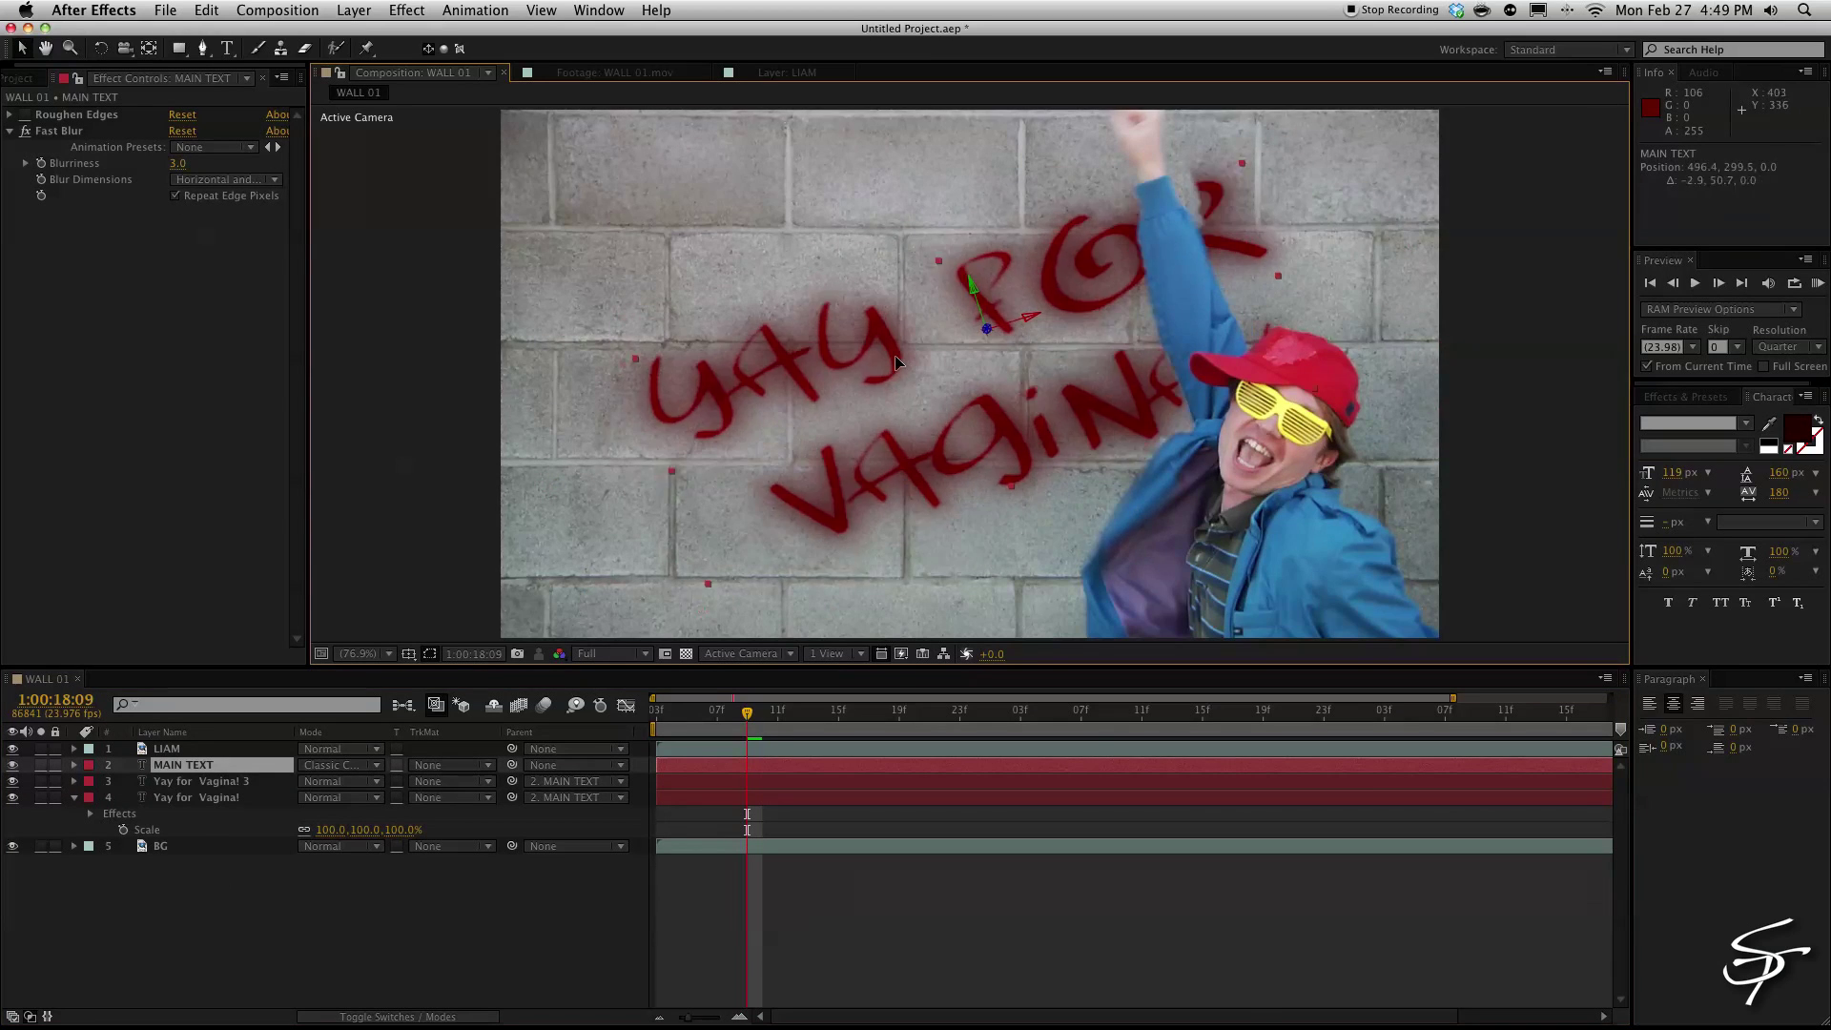
key("ctrl+z")
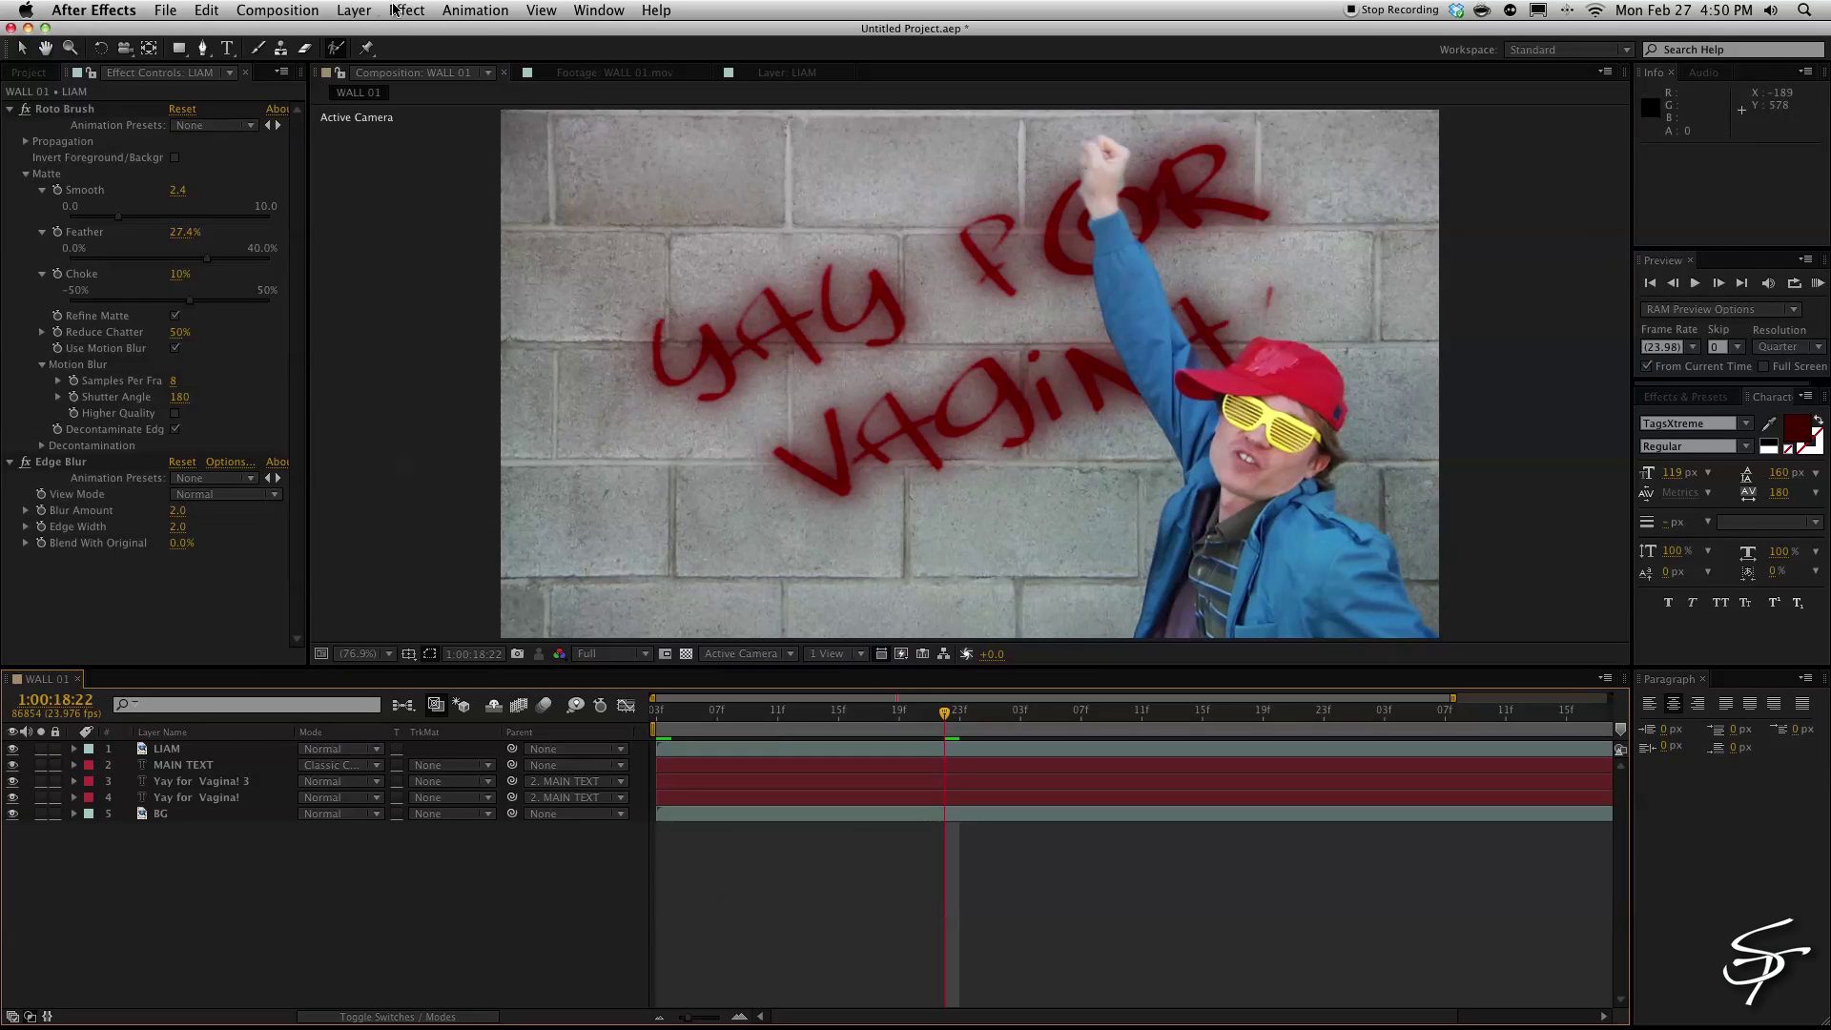
left_click(355, 10)
- Add an adjustment layer and apply the FMP_90sCinema preset from Cinema_Styles to it
mouse_move(449, 34)
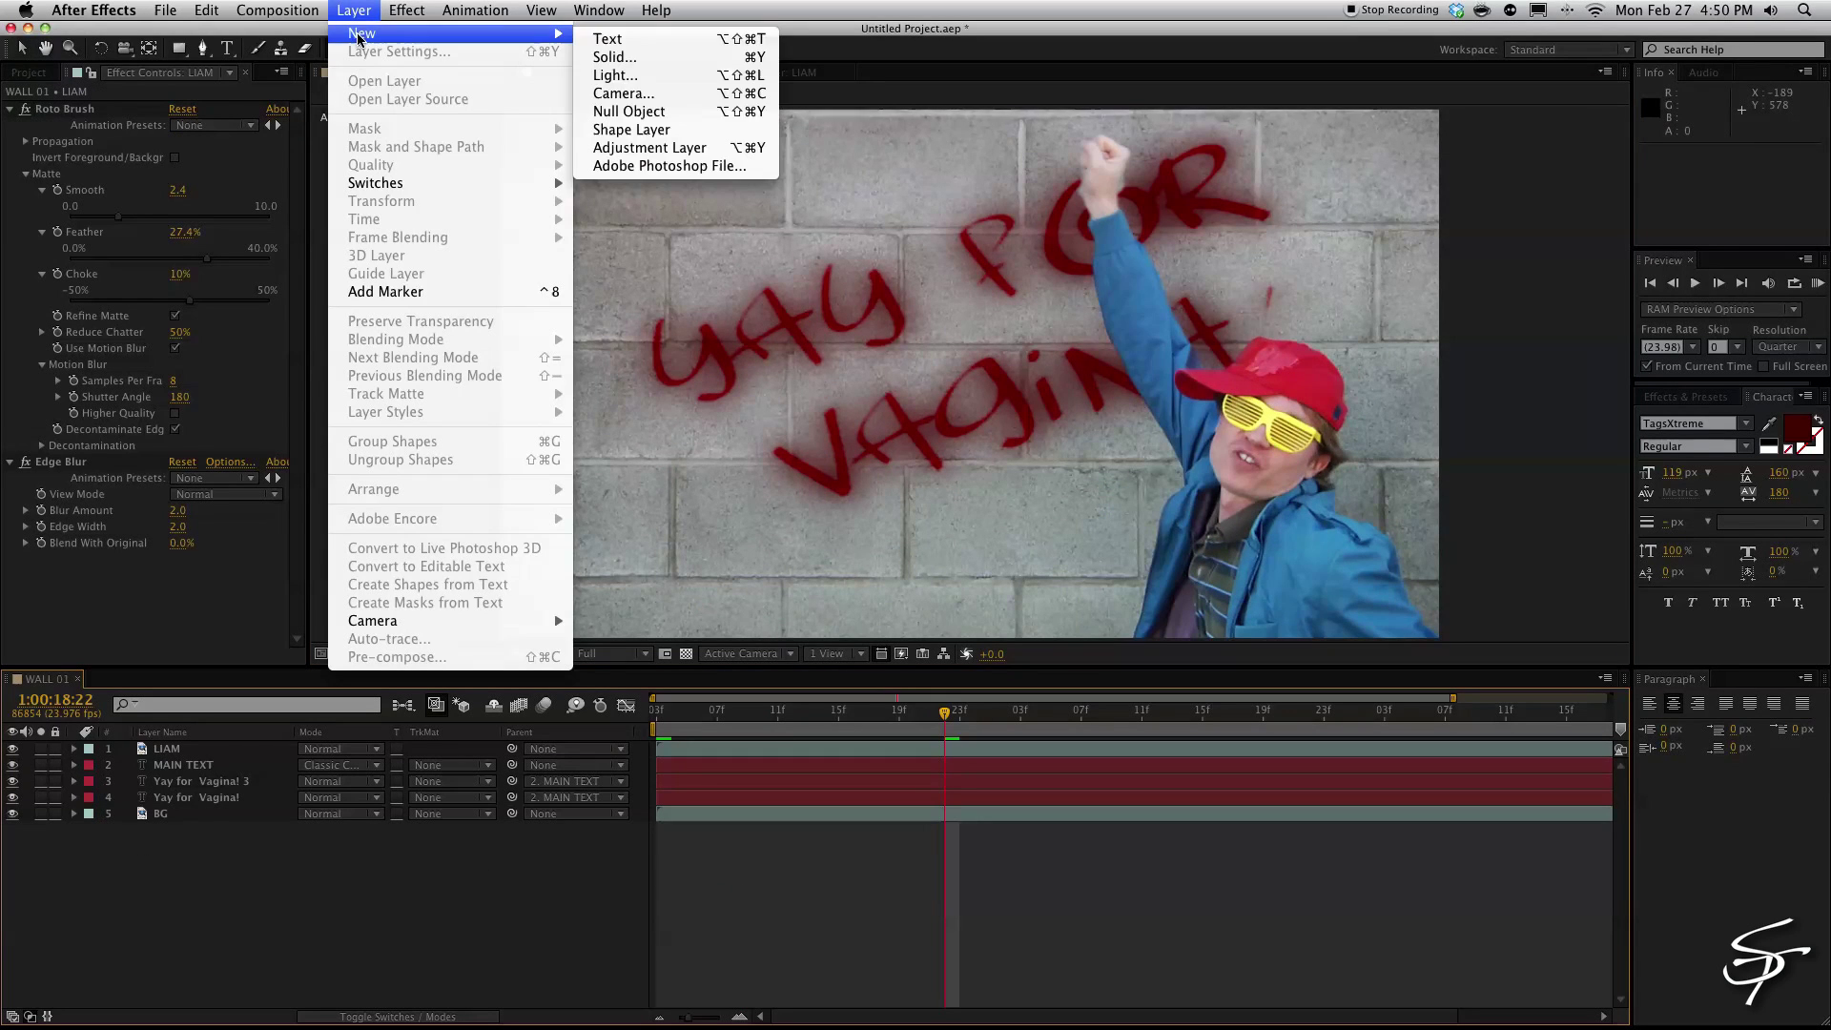
left_click(655, 150)
left_click(1643, 439)
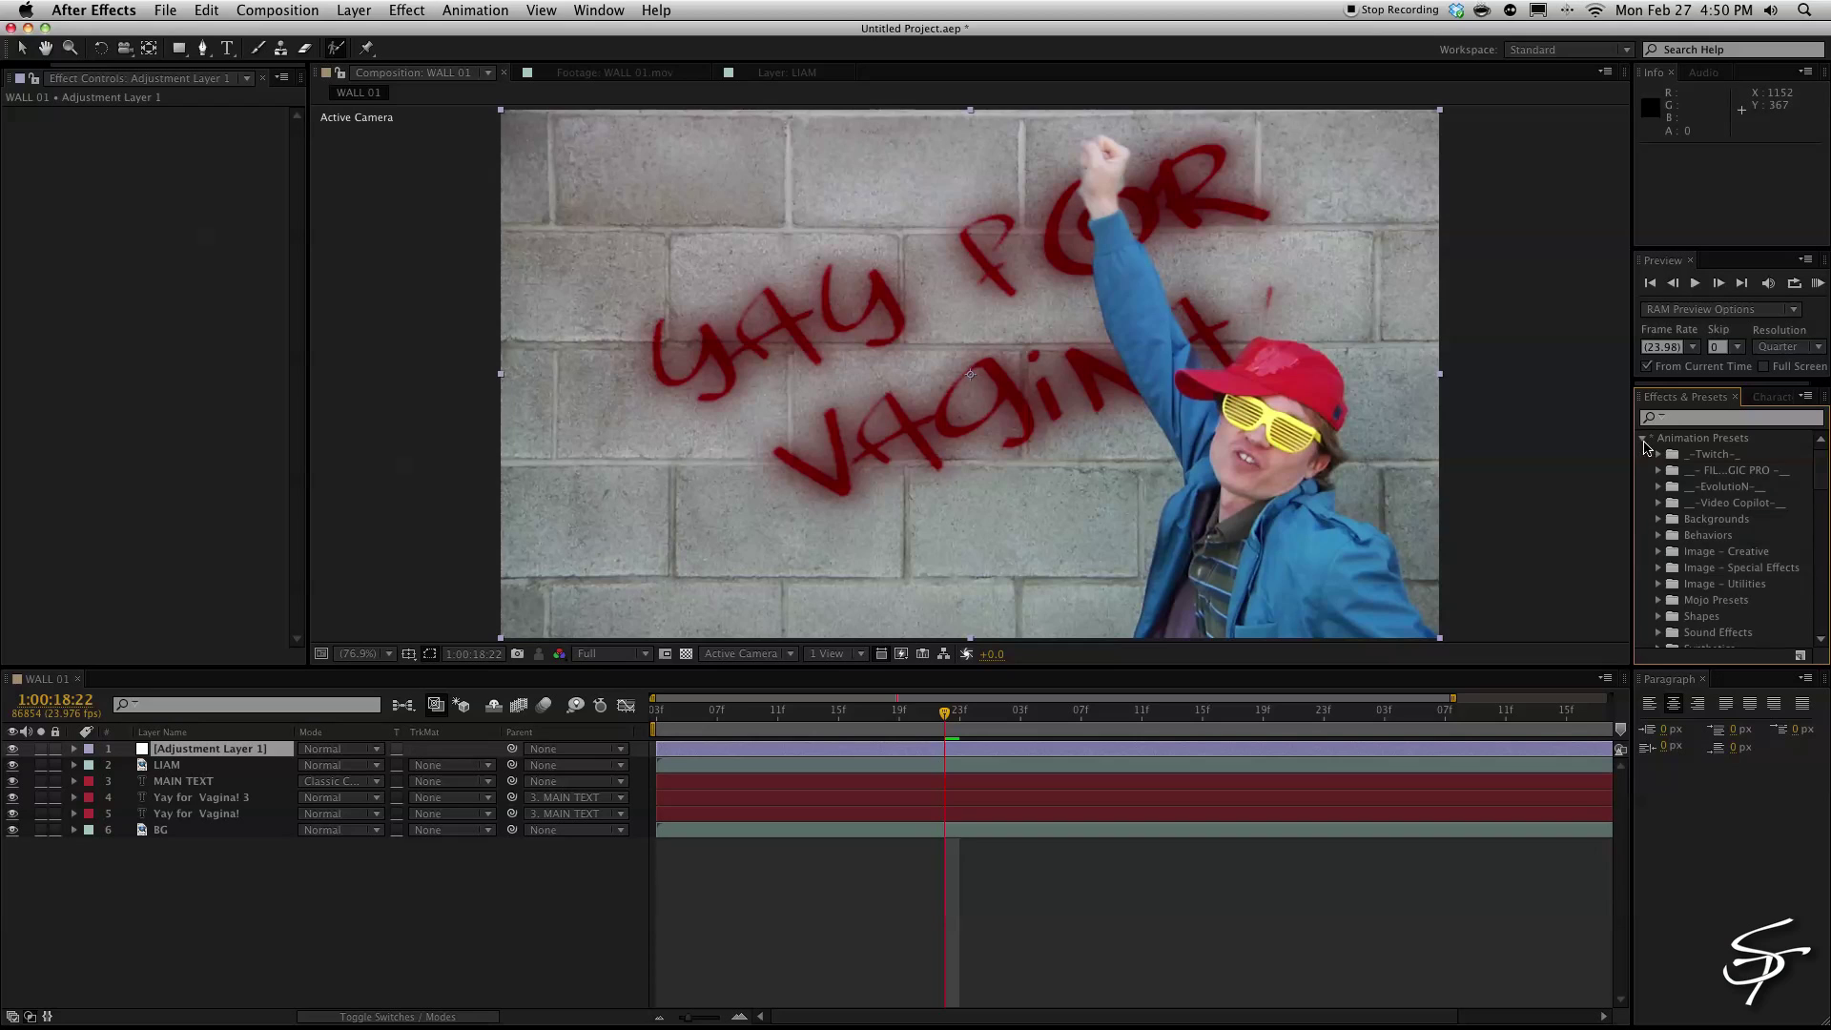
left_click(1658, 471)
left_click(1675, 487)
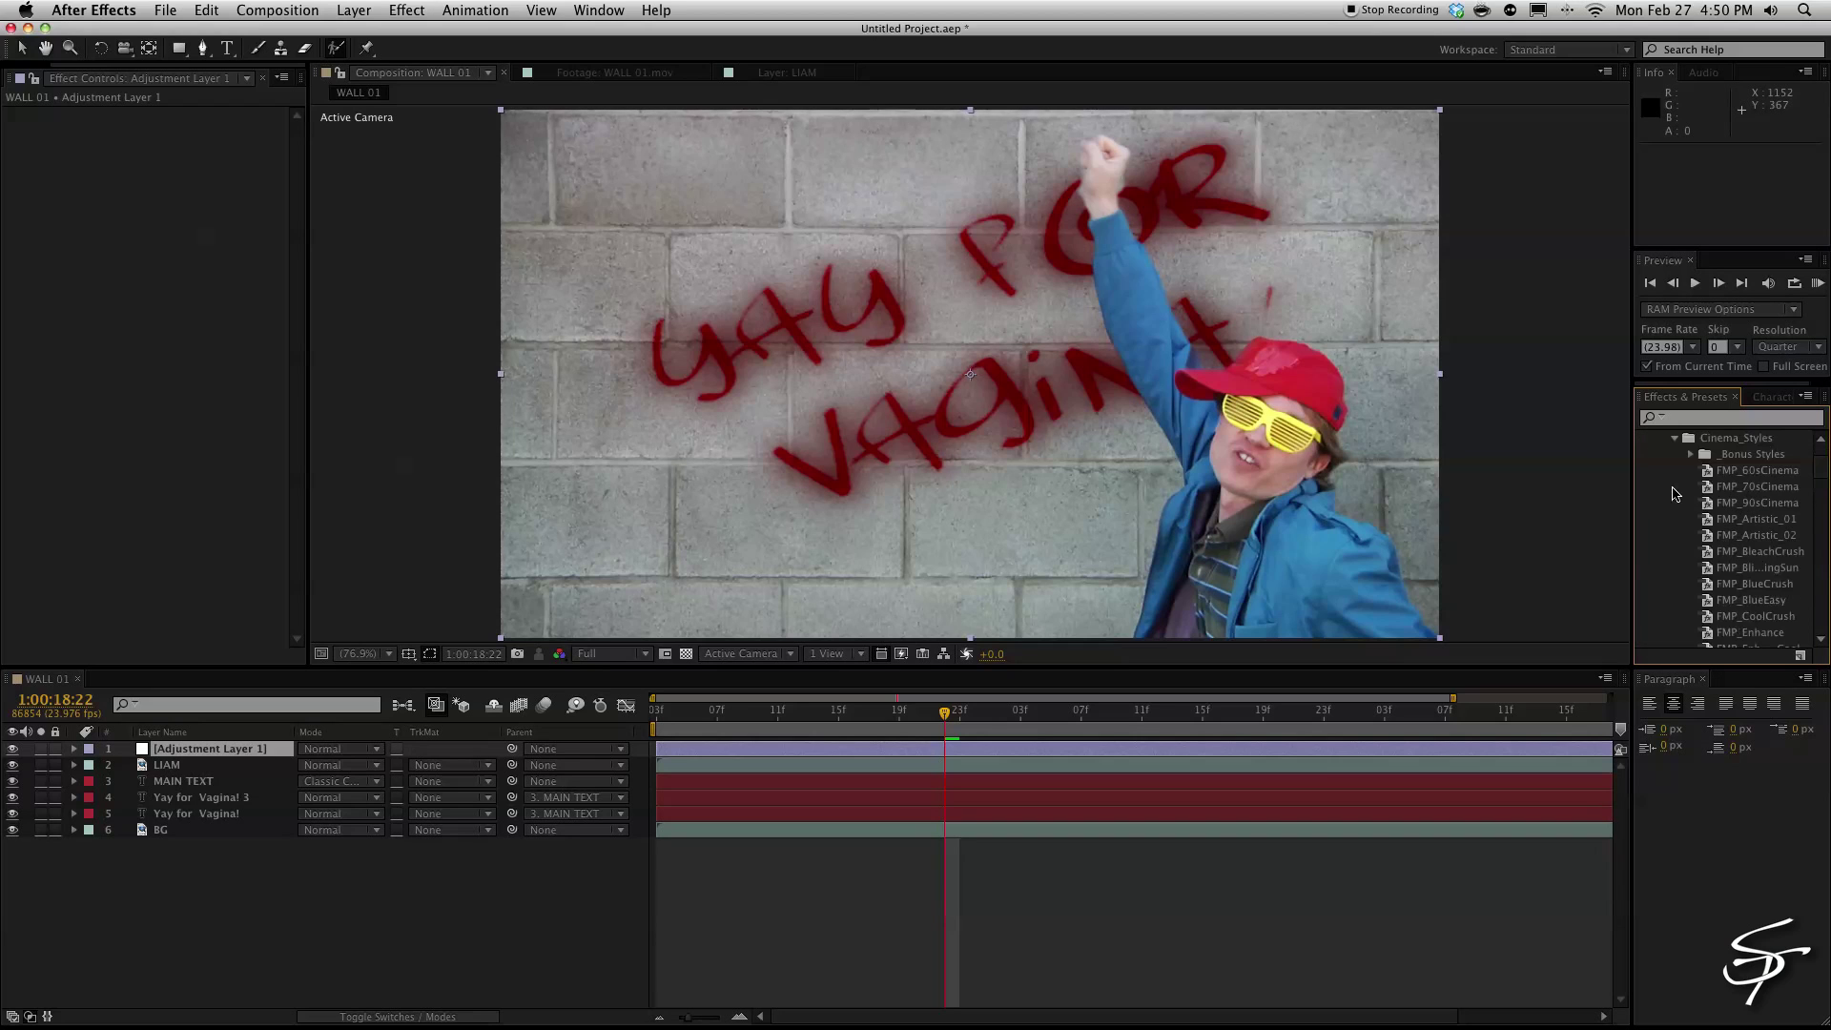
left_click_drag(1629, 492, 1519, 492)
left_click(1621, 496)
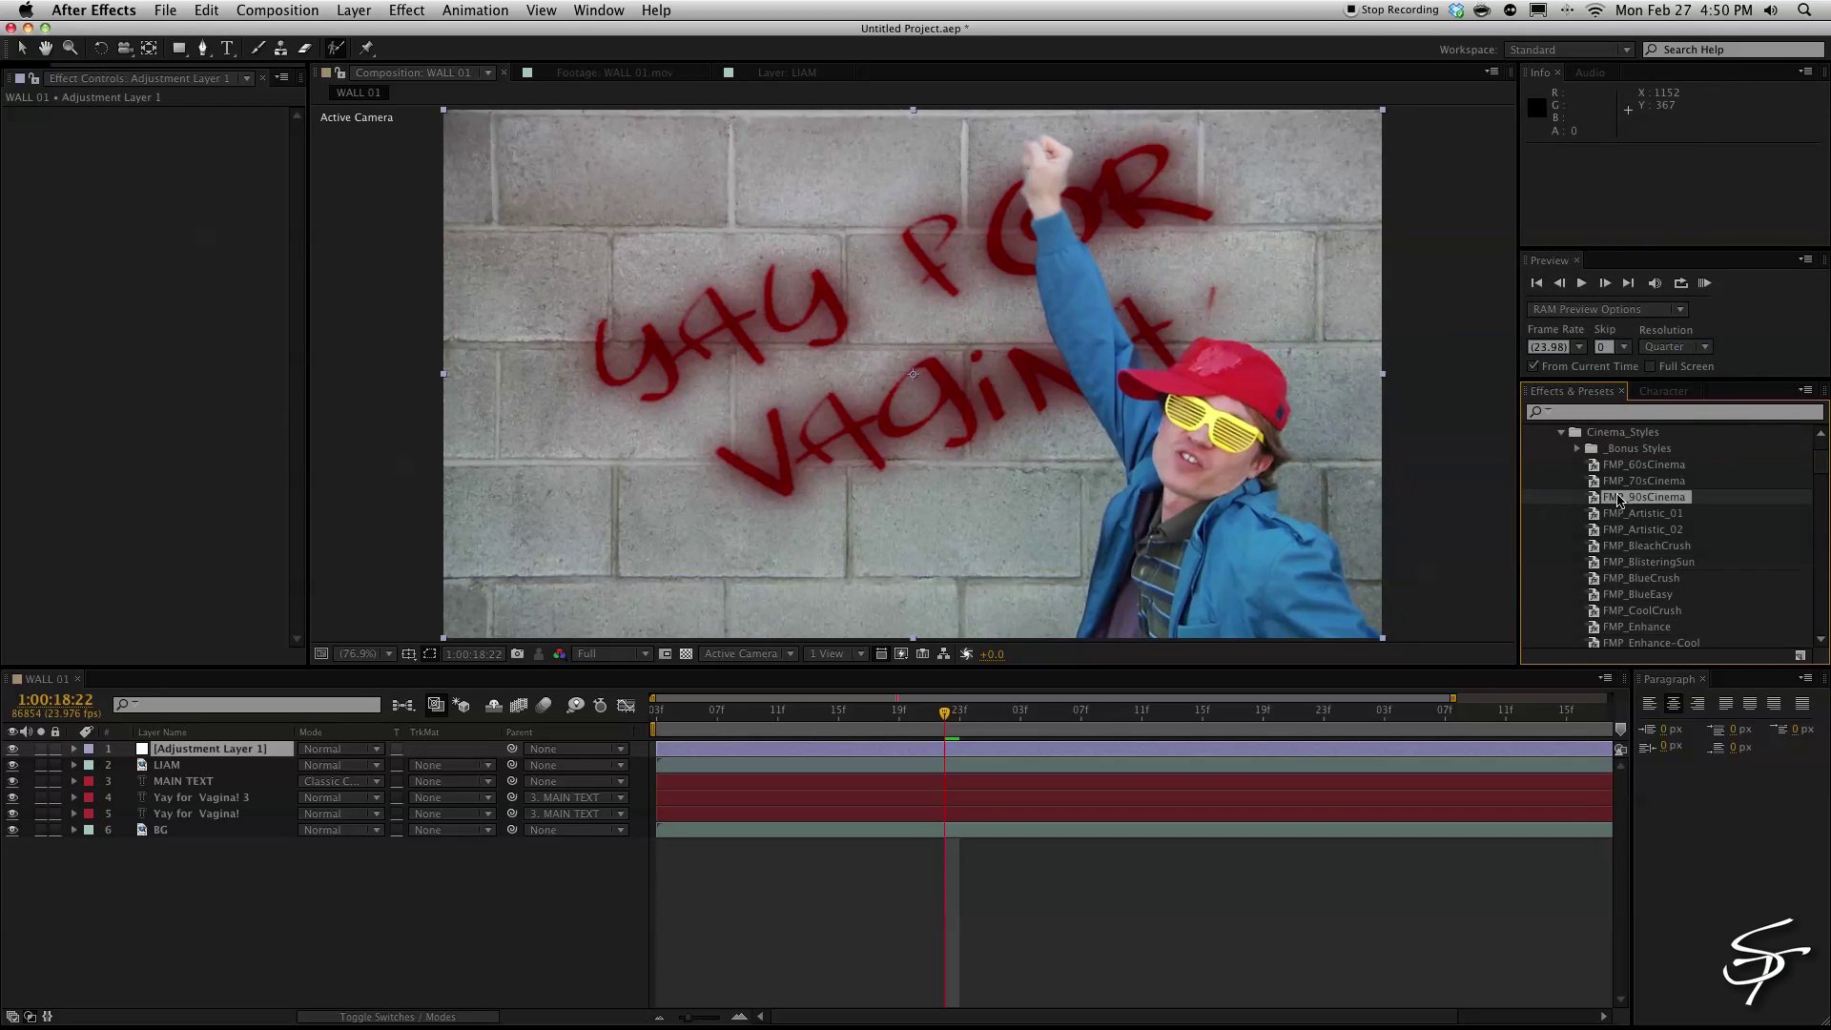
left_click_drag(991, 736, 993, 748)
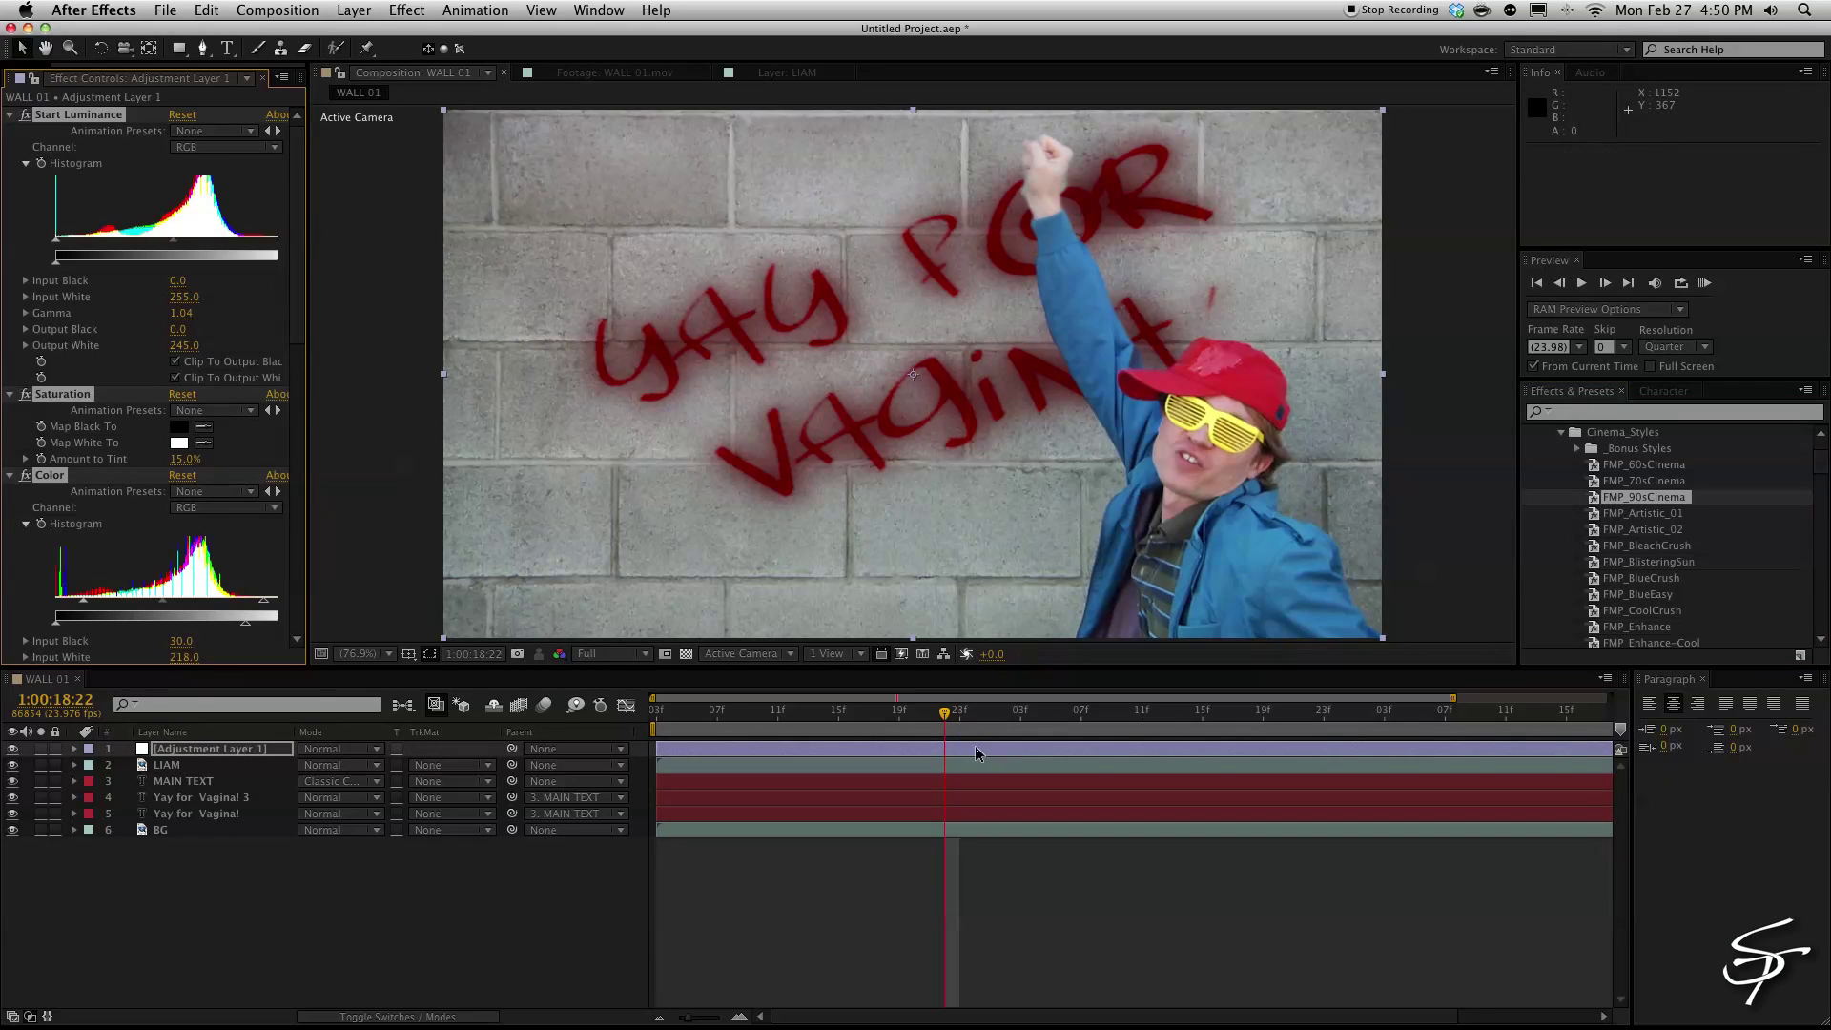
- Set Adjustment Layer 1's opacity to 66%
left_click(250, 749)
key("t")
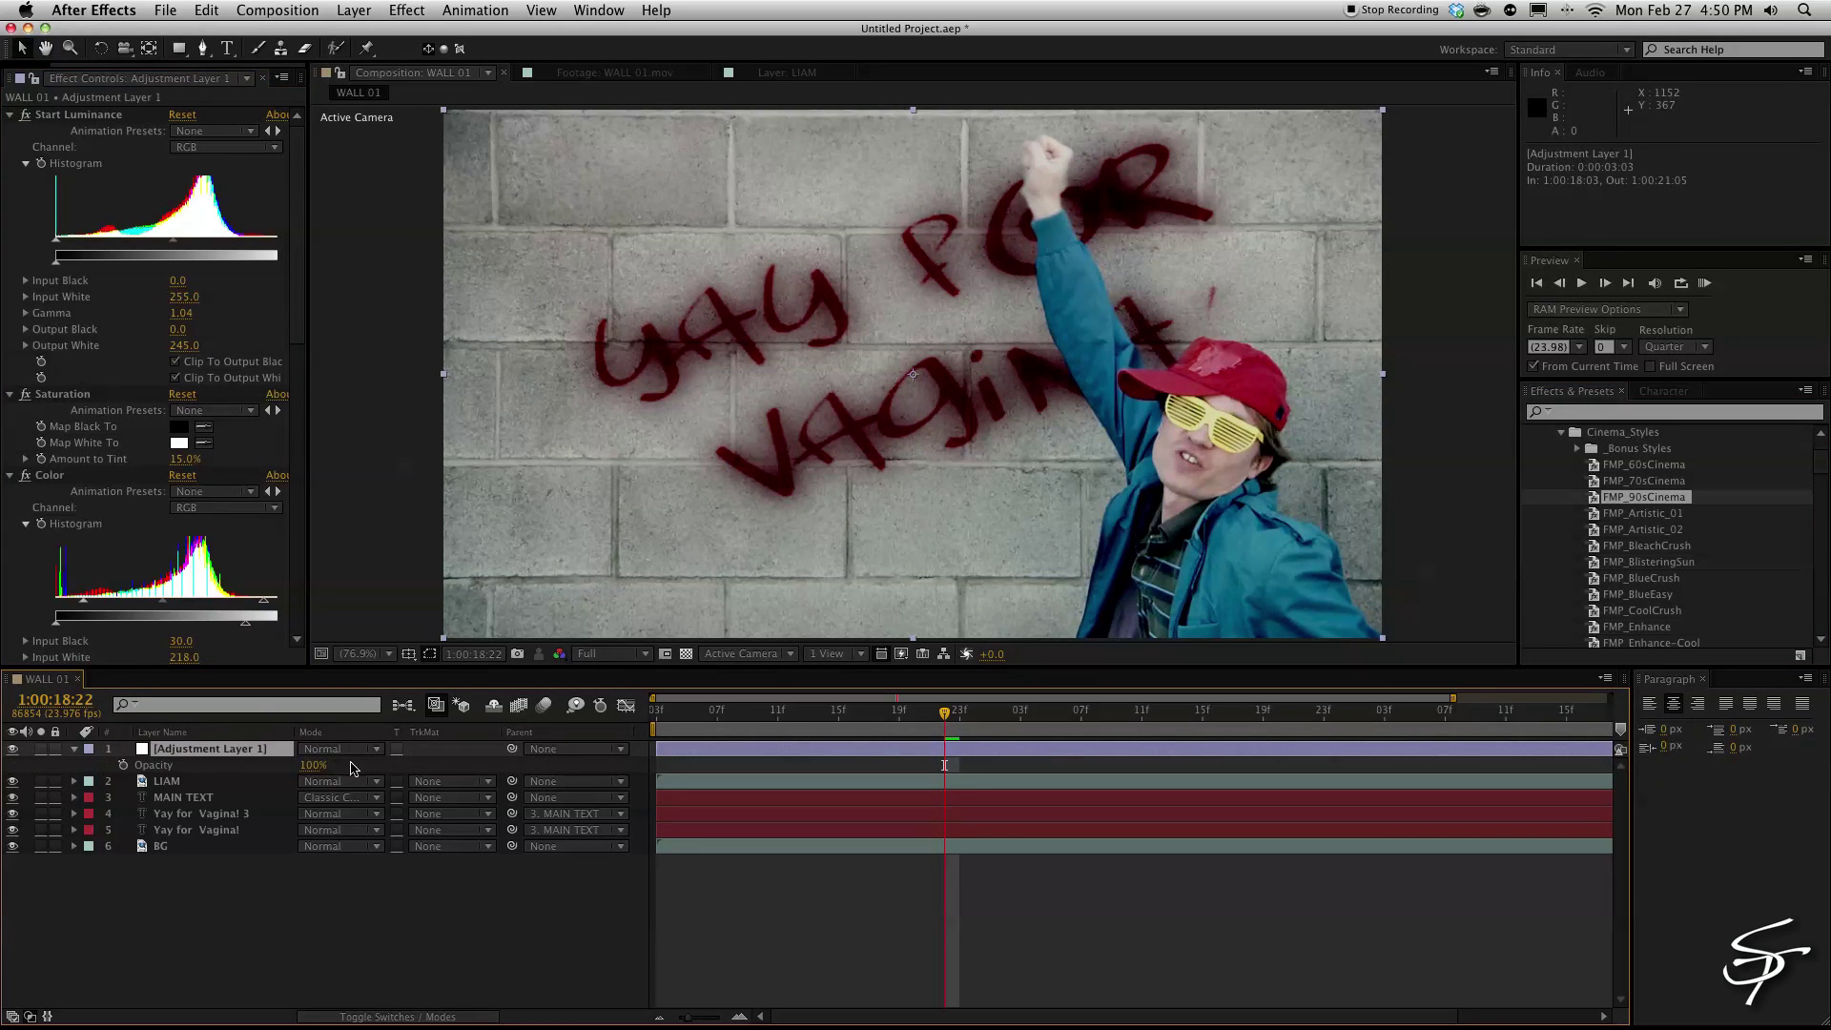
left_click(314, 765)
type("50")
key("Return")
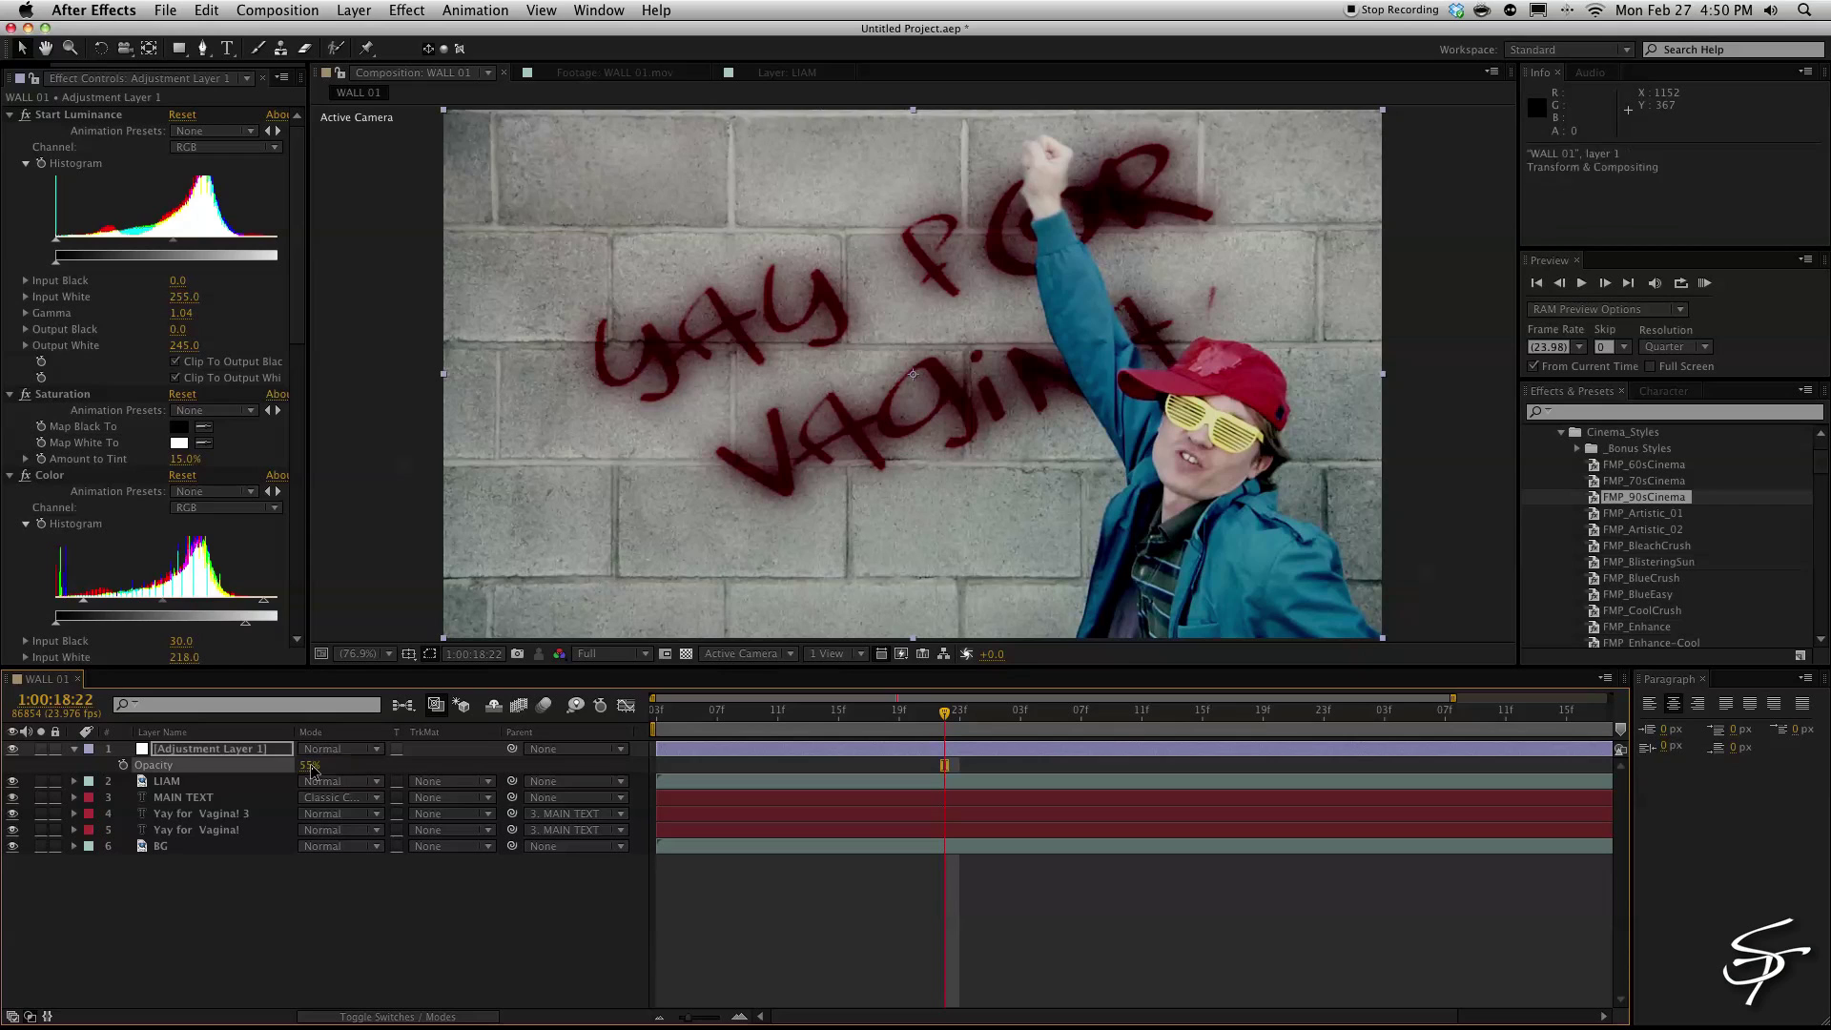
left_click_drag(307, 774, 319, 774)
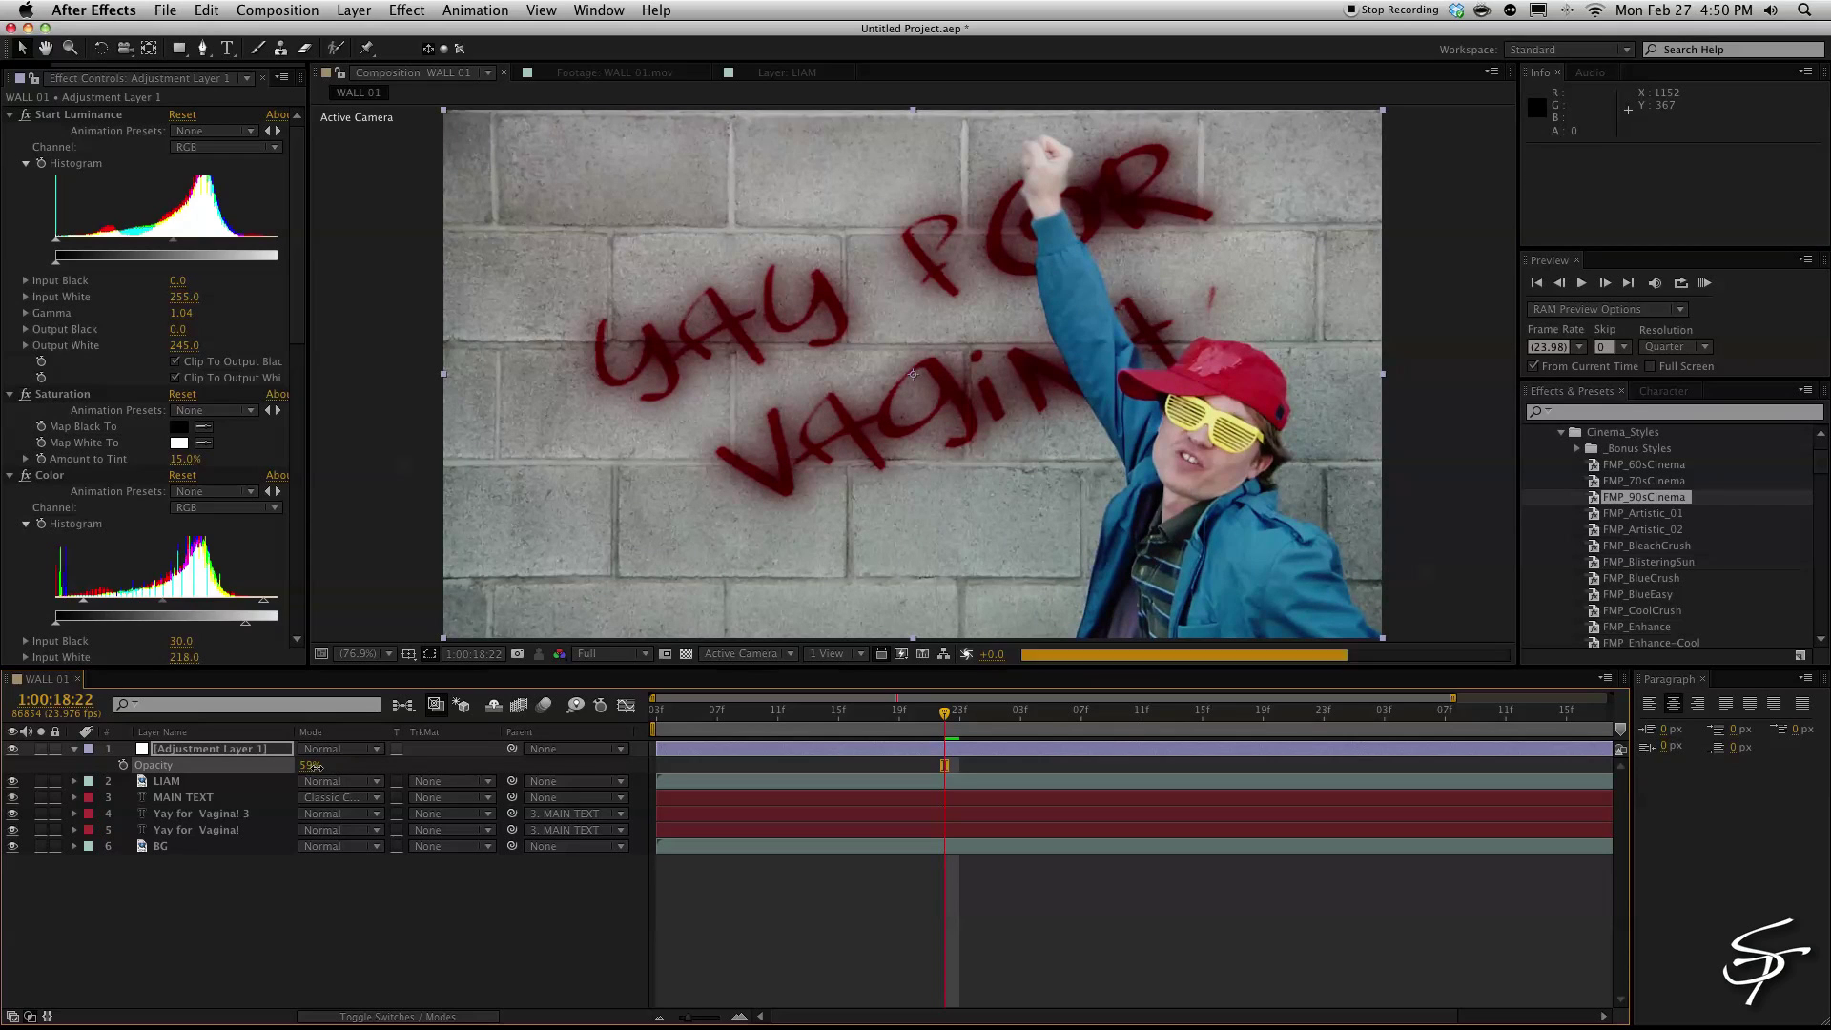
left_click(291, 982)
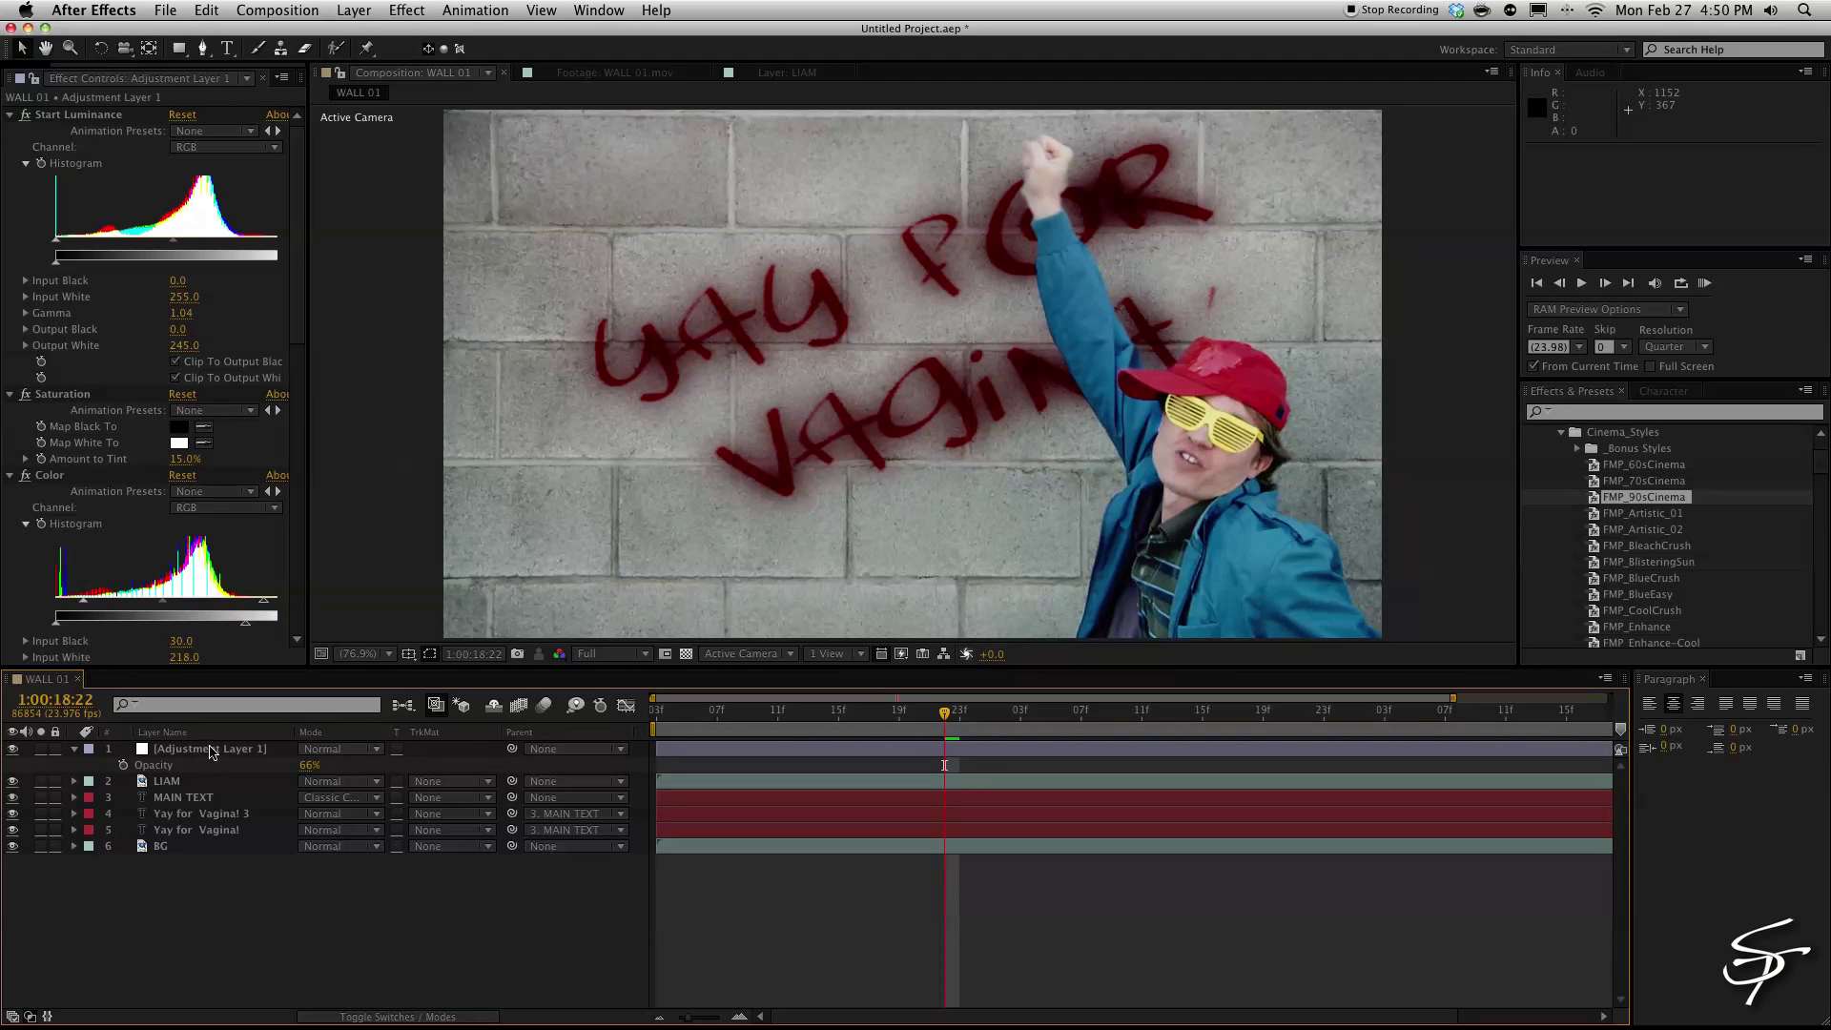
- Add a second adjustment layer with Curves pulled into a contrasty S-curve
left_click(355, 9)
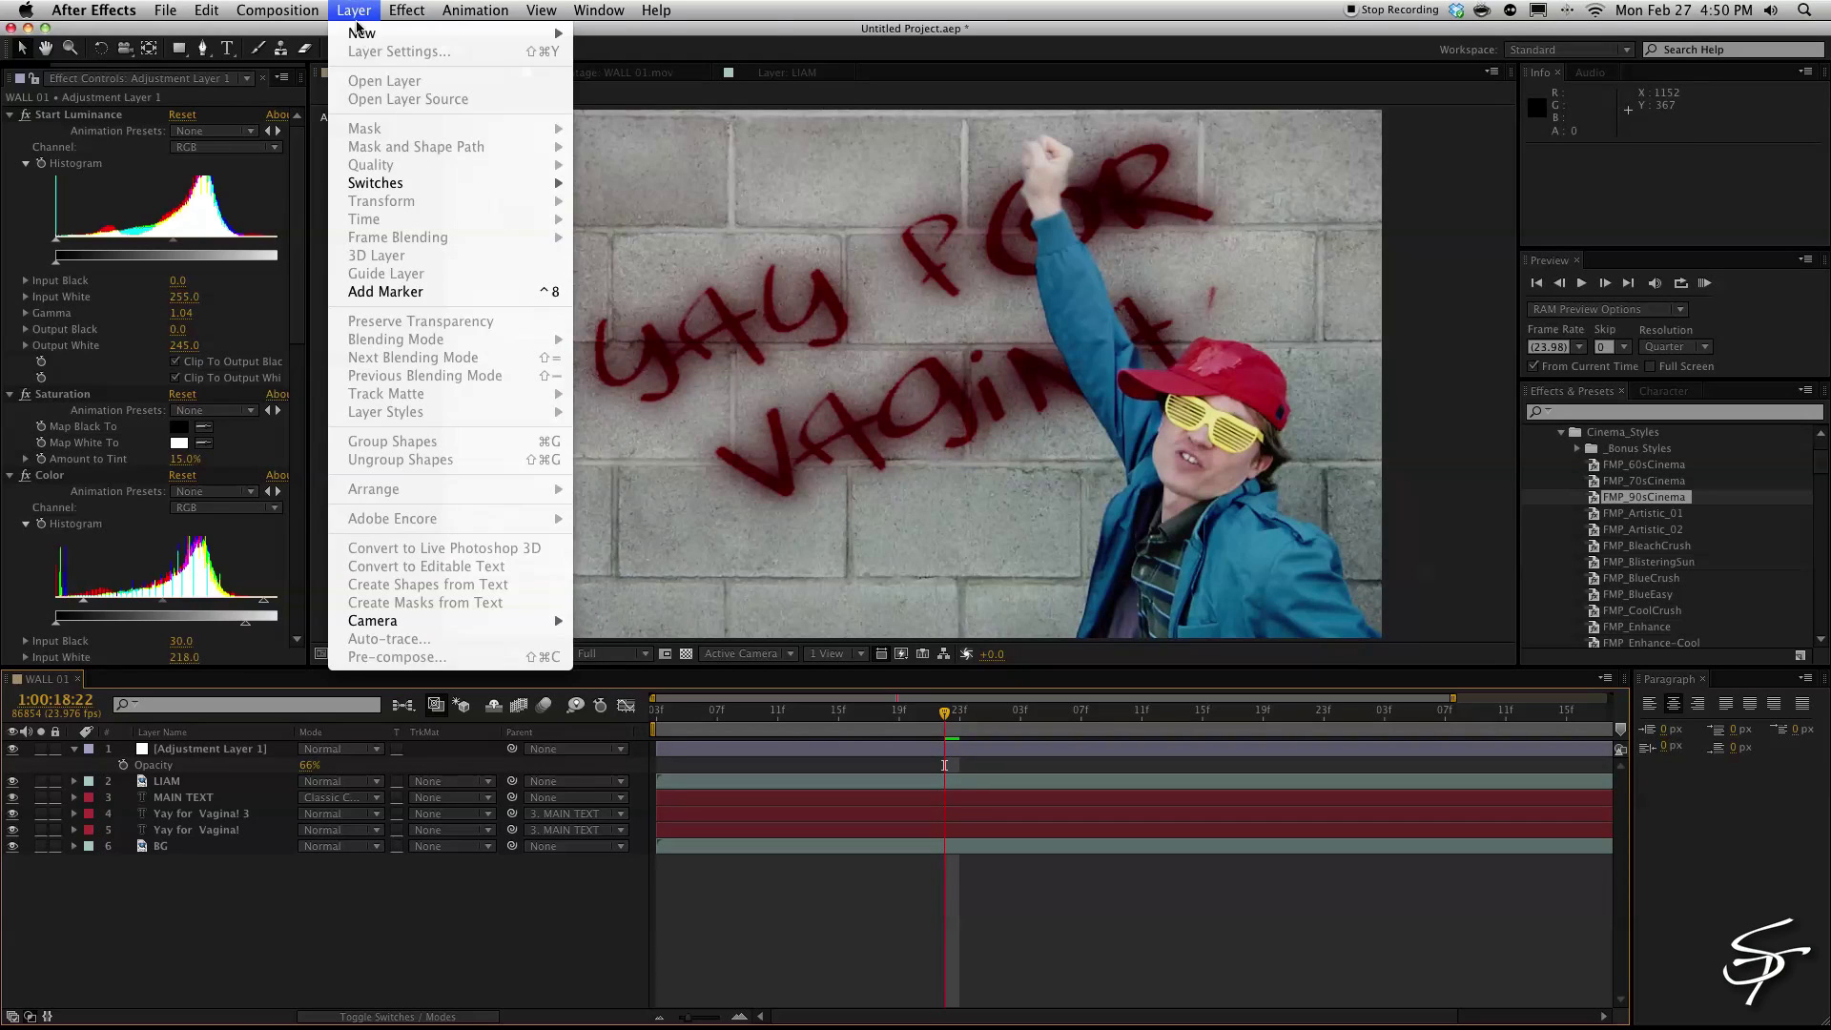
mouse_move(367, 35)
left_click(637, 152)
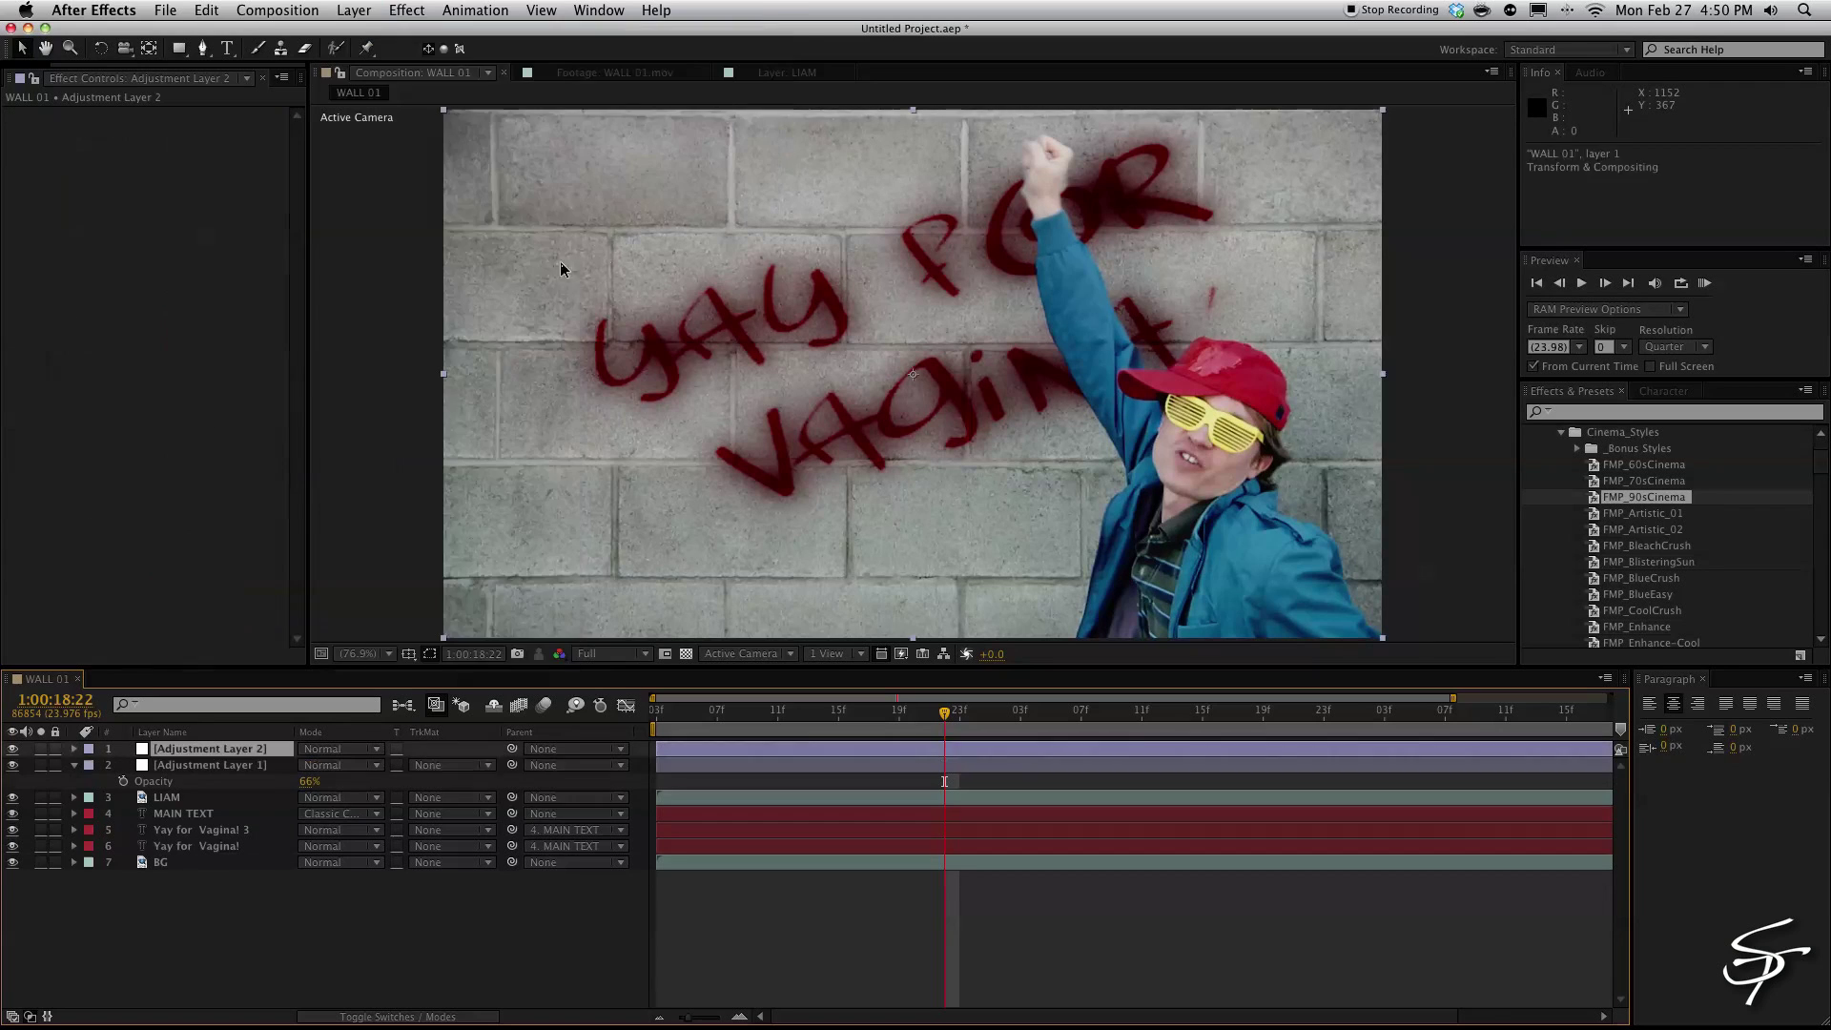
left_click(406, 10)
mouse_move(469, 175)
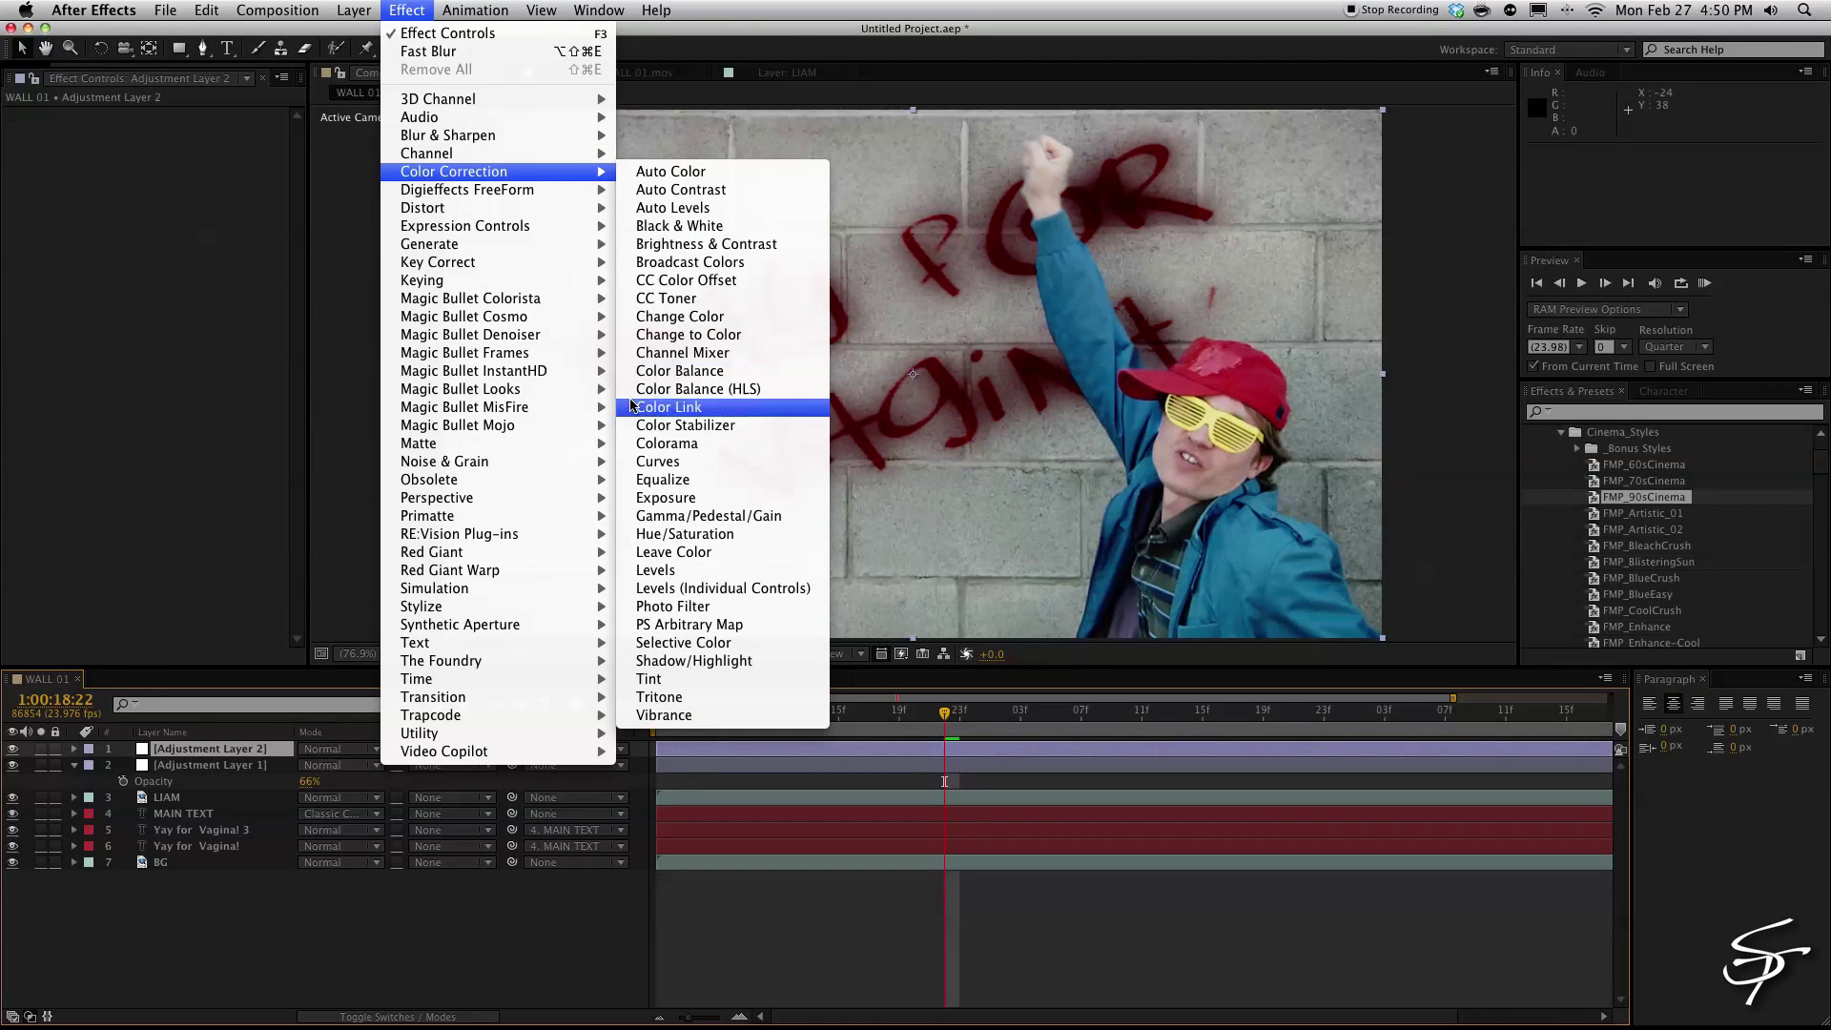
left_click(658, 461)
left_click_drag(166, 216, 163, 211)
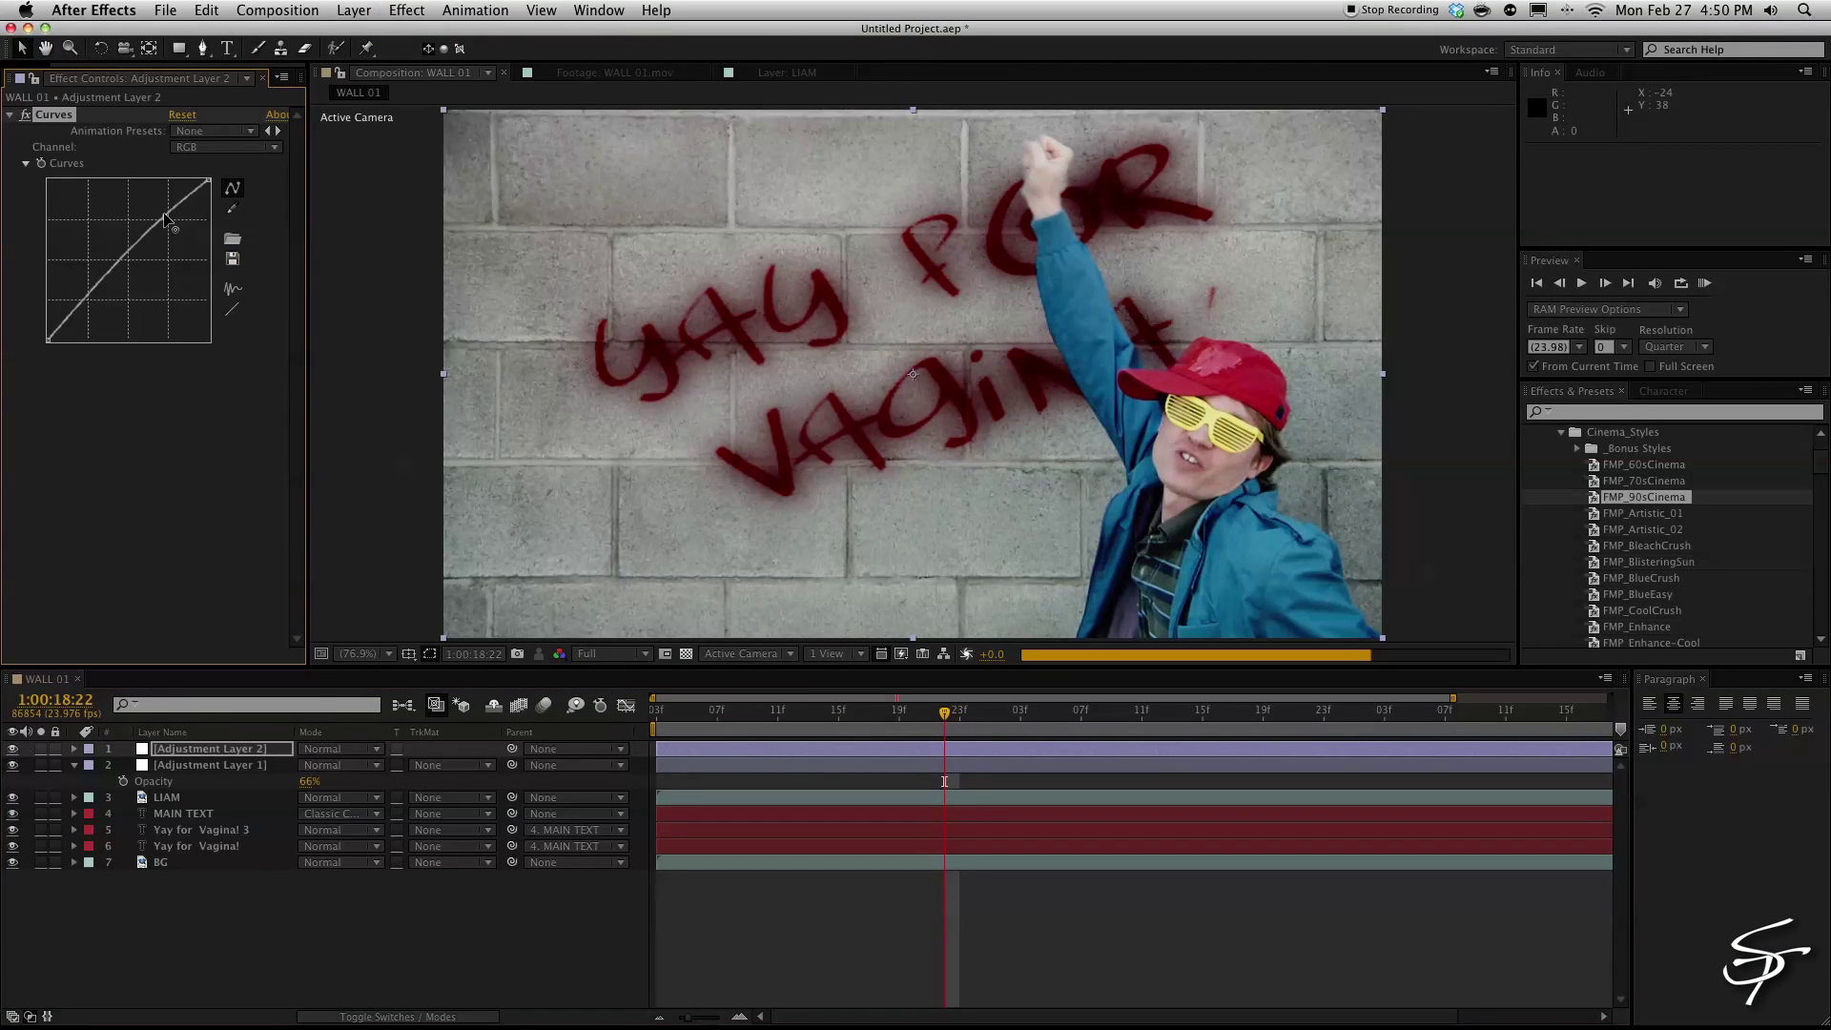
left_click_drag(75, 309, 84, 314)
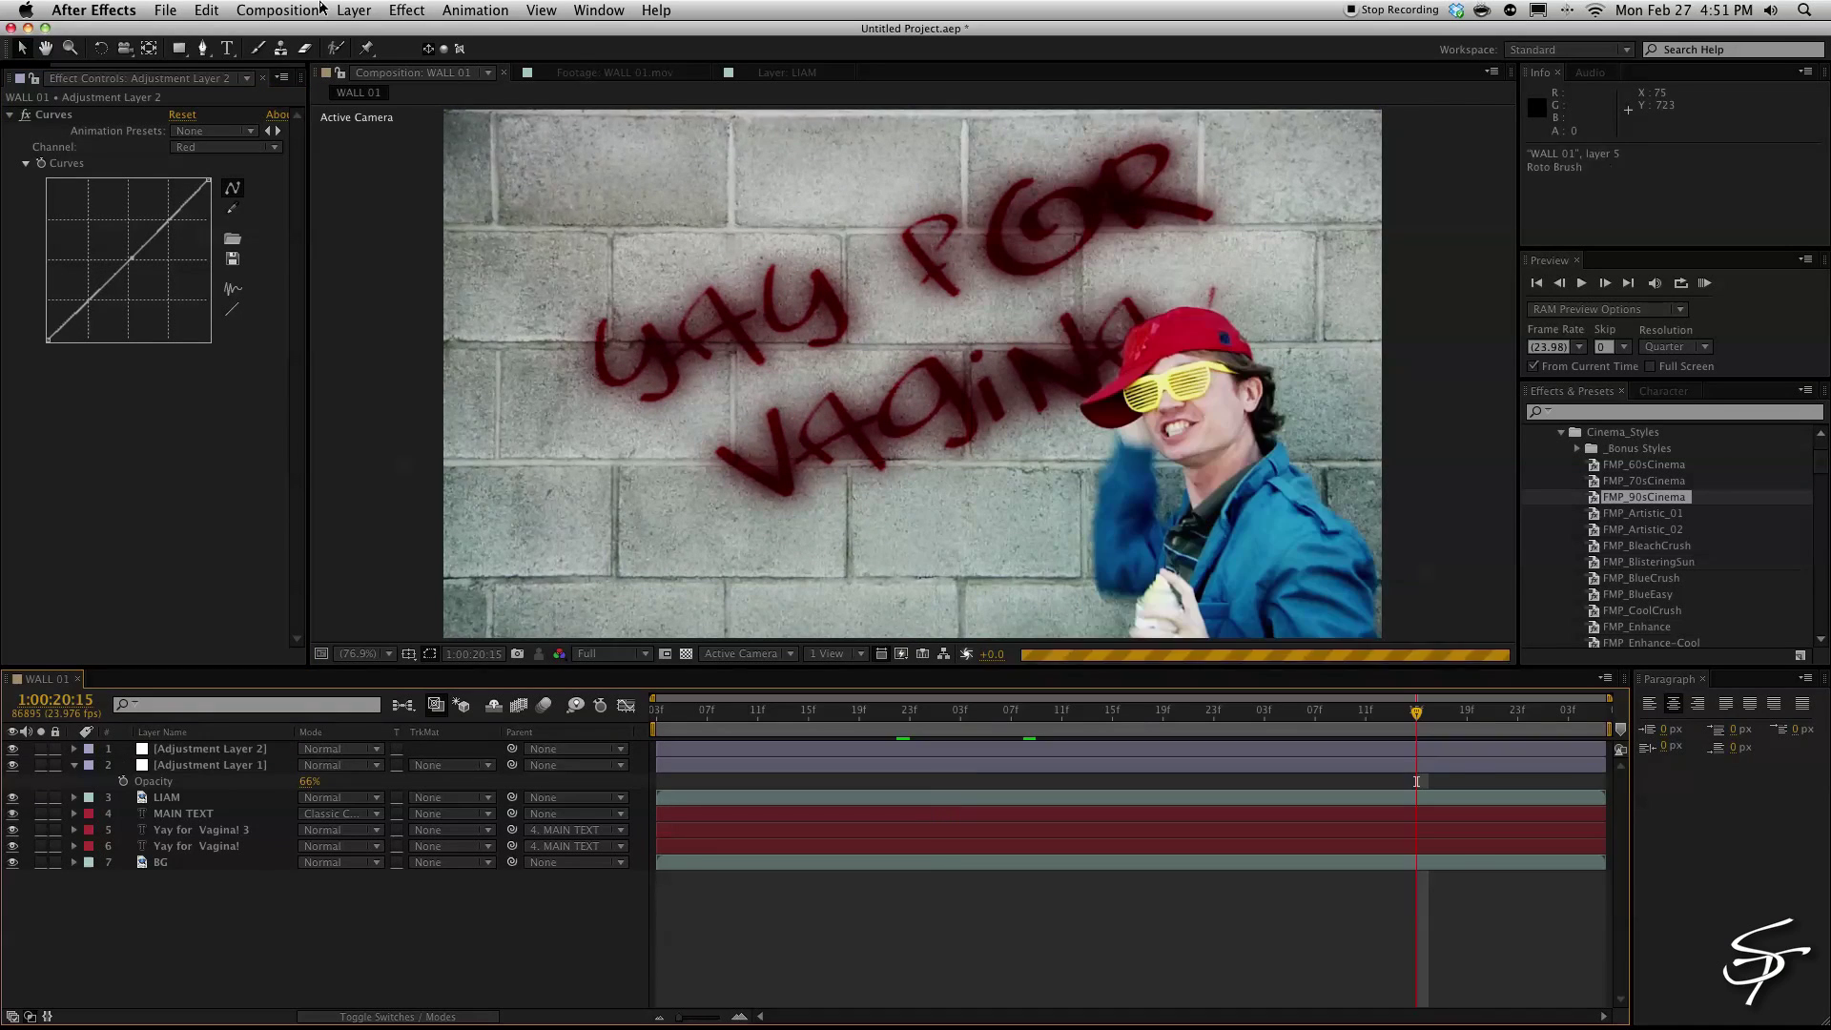
left_click(354, 10)
- Create a new black solid layer
mouse_move(362, 33)
left_click(654, 60)
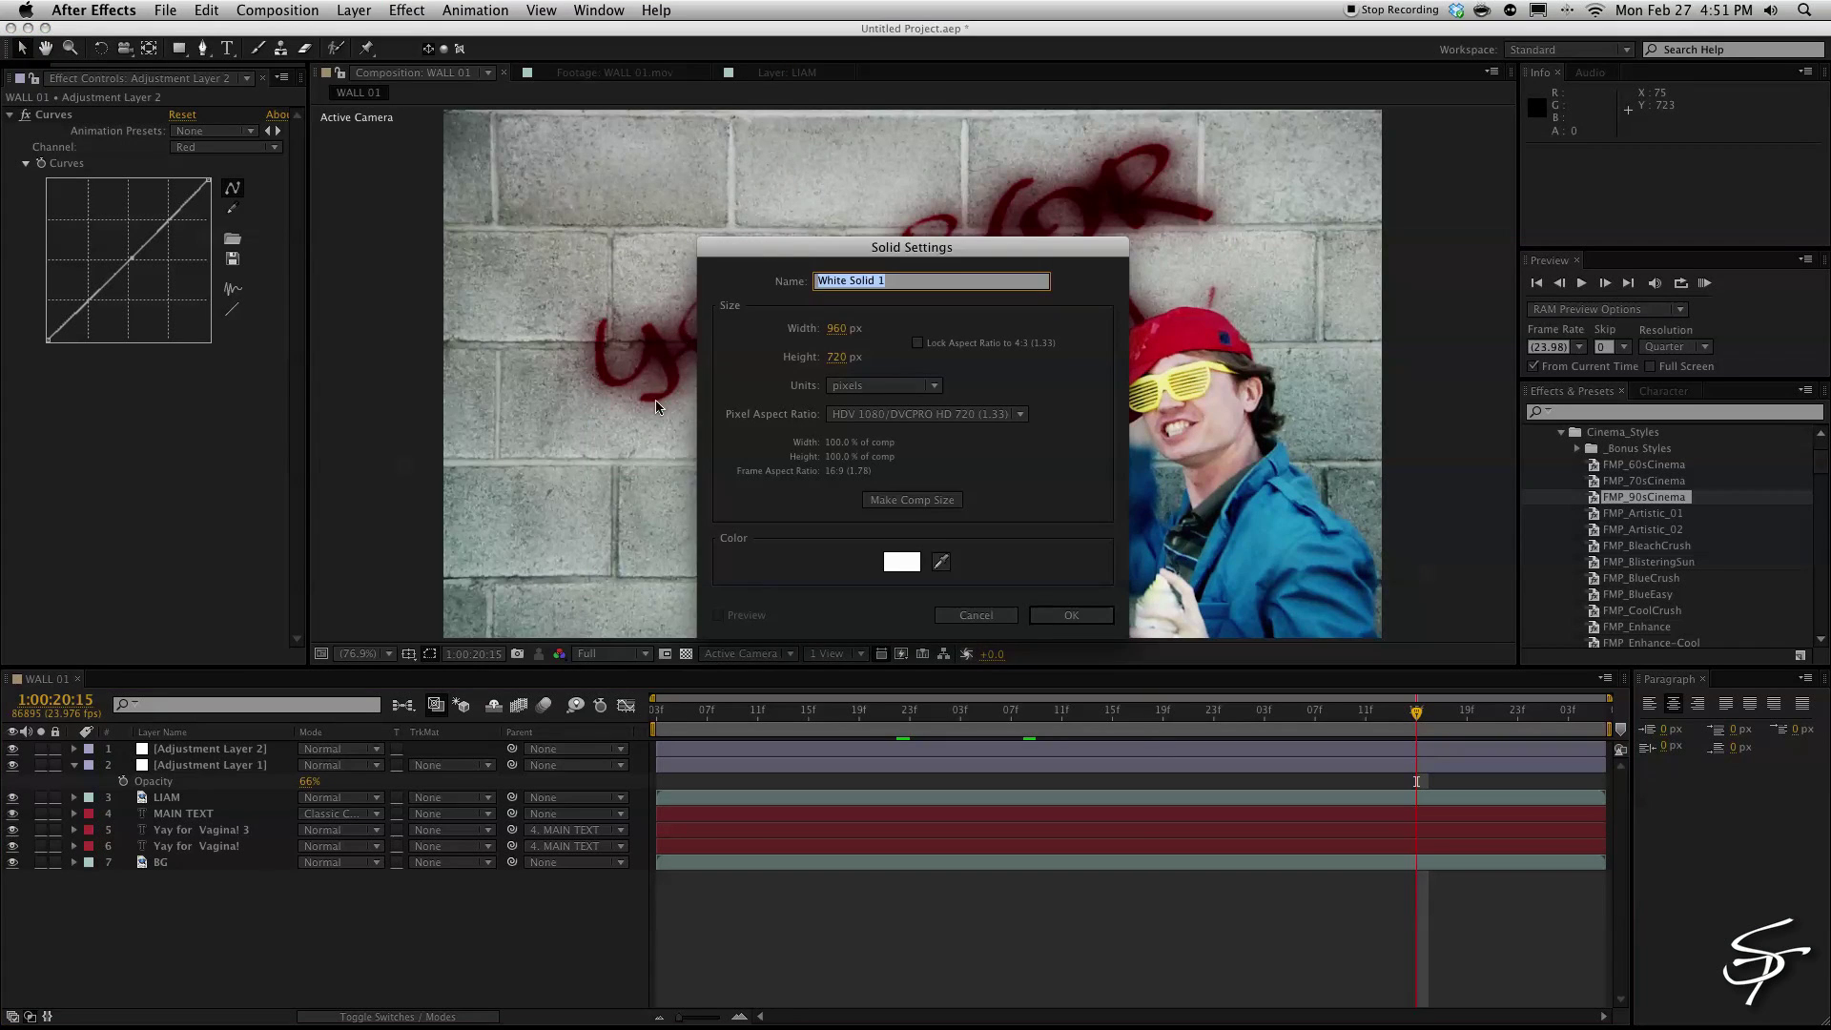
left_click(903, 562)
left_click(667, 847)
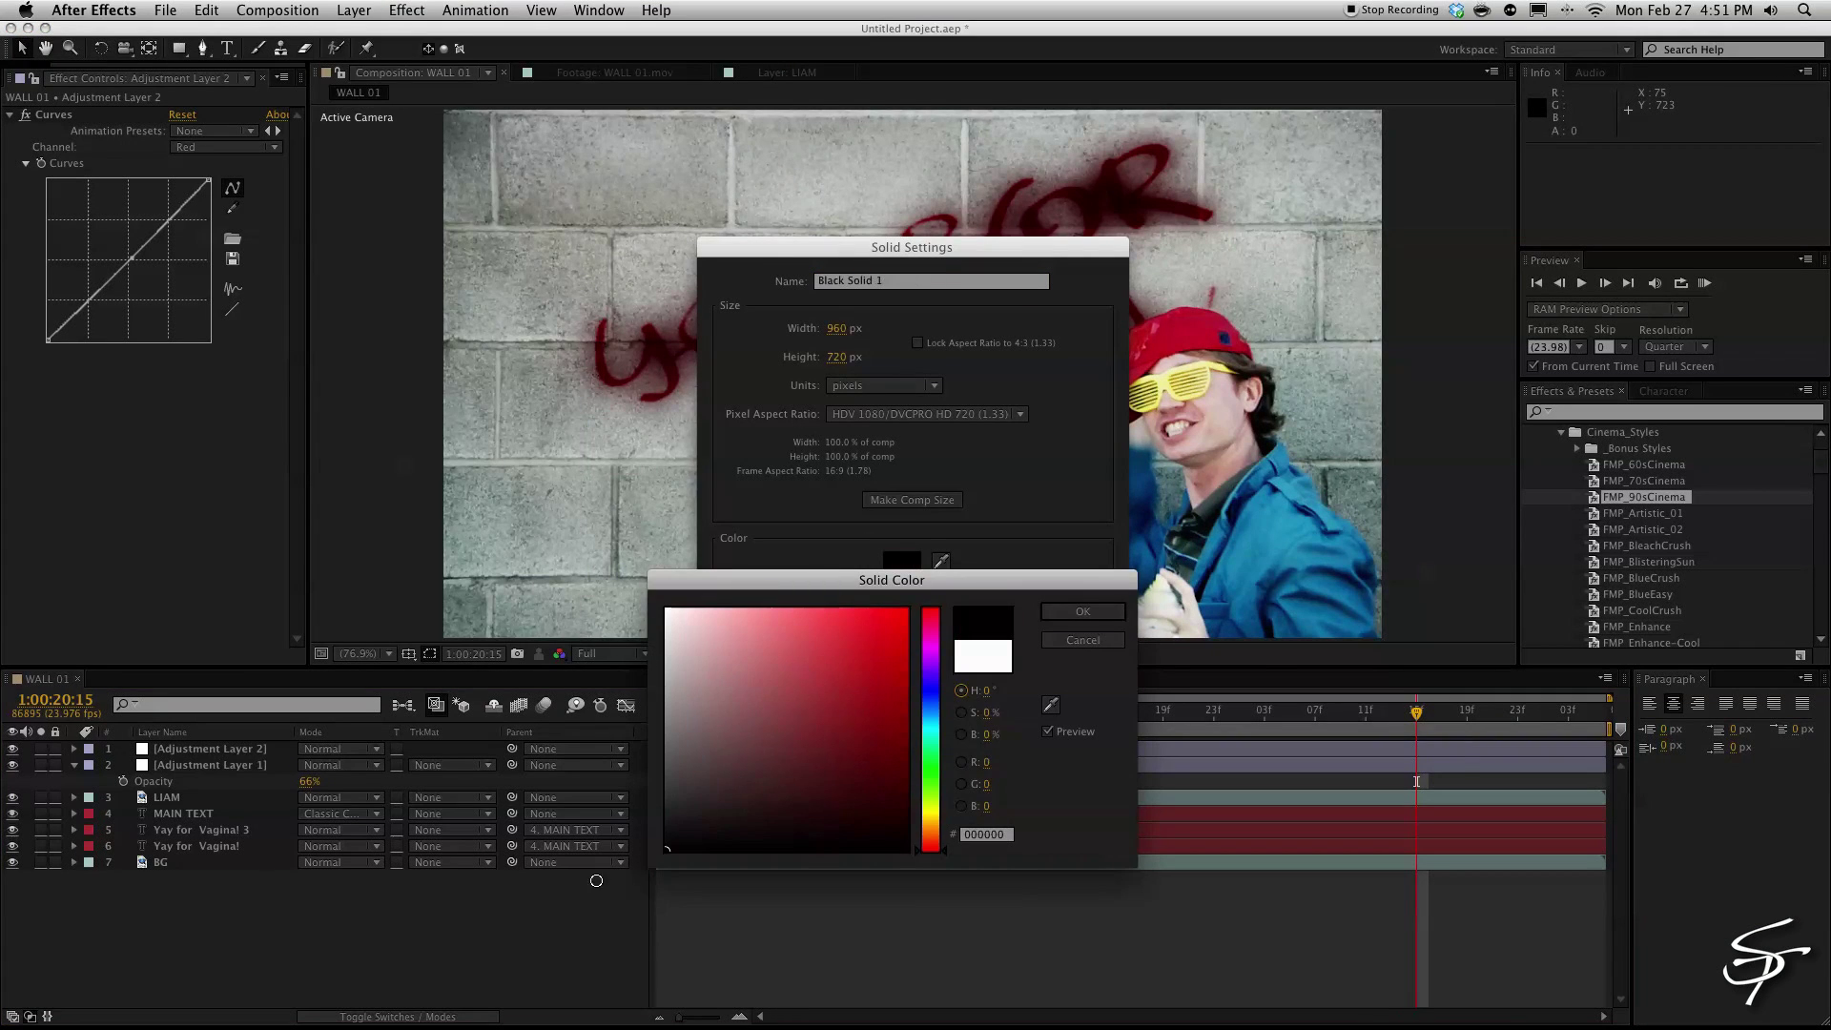
left_click(1058, 601)
left_click(1059, 614)
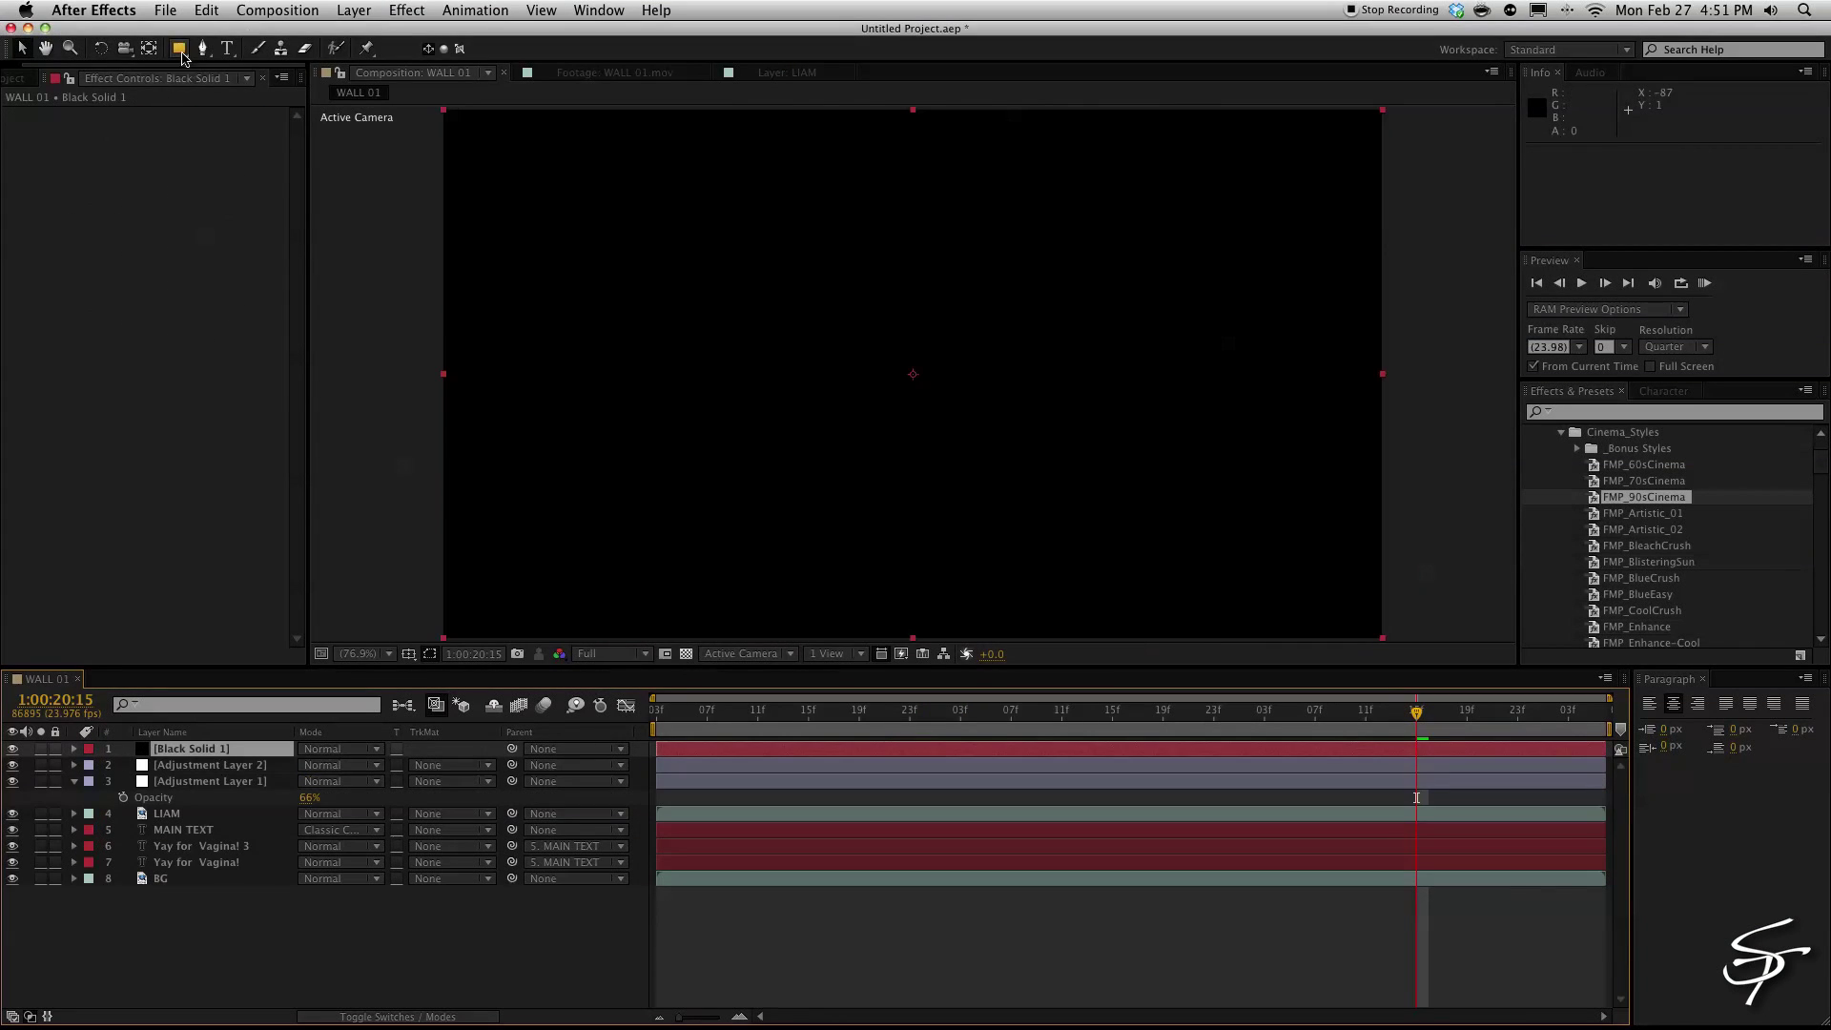
- Add a full-frame inverted ellipse mask to the solid, feathered to about 194 px
left_click(181, 53)
left_click(262, 90)
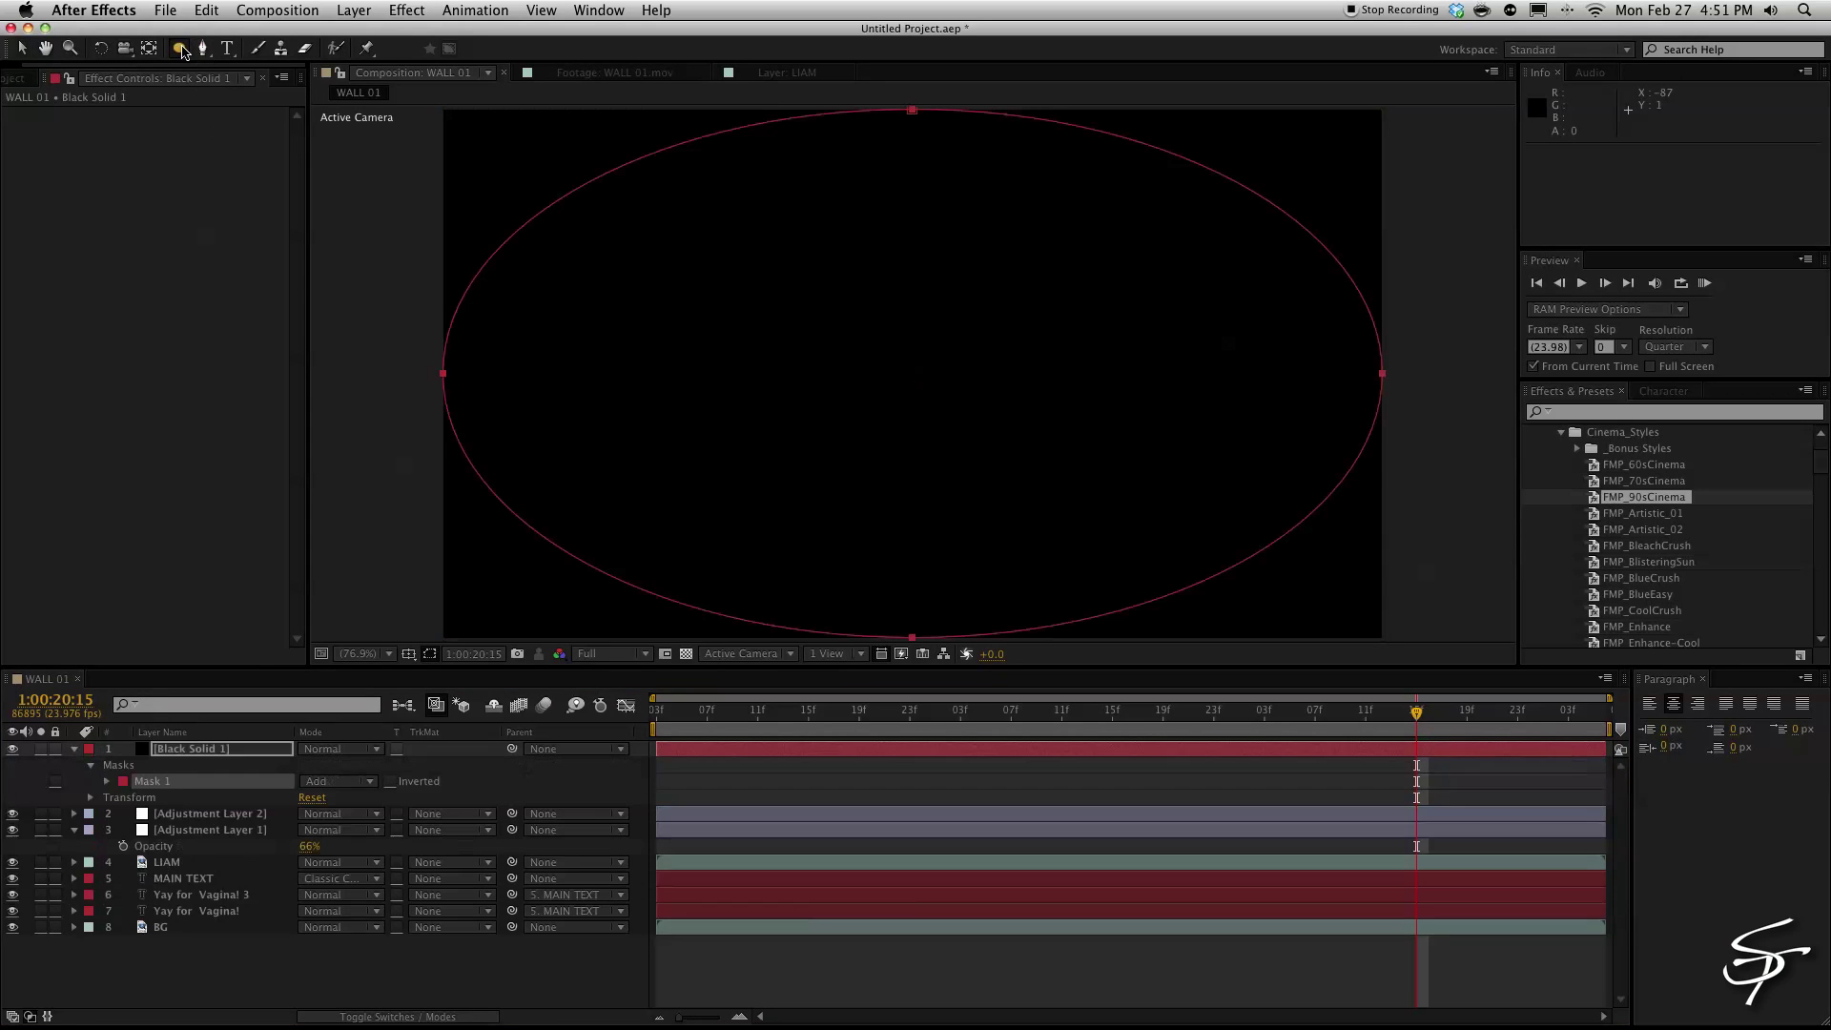
double_click(179, 47)
left_click(390, 781)
key("f")
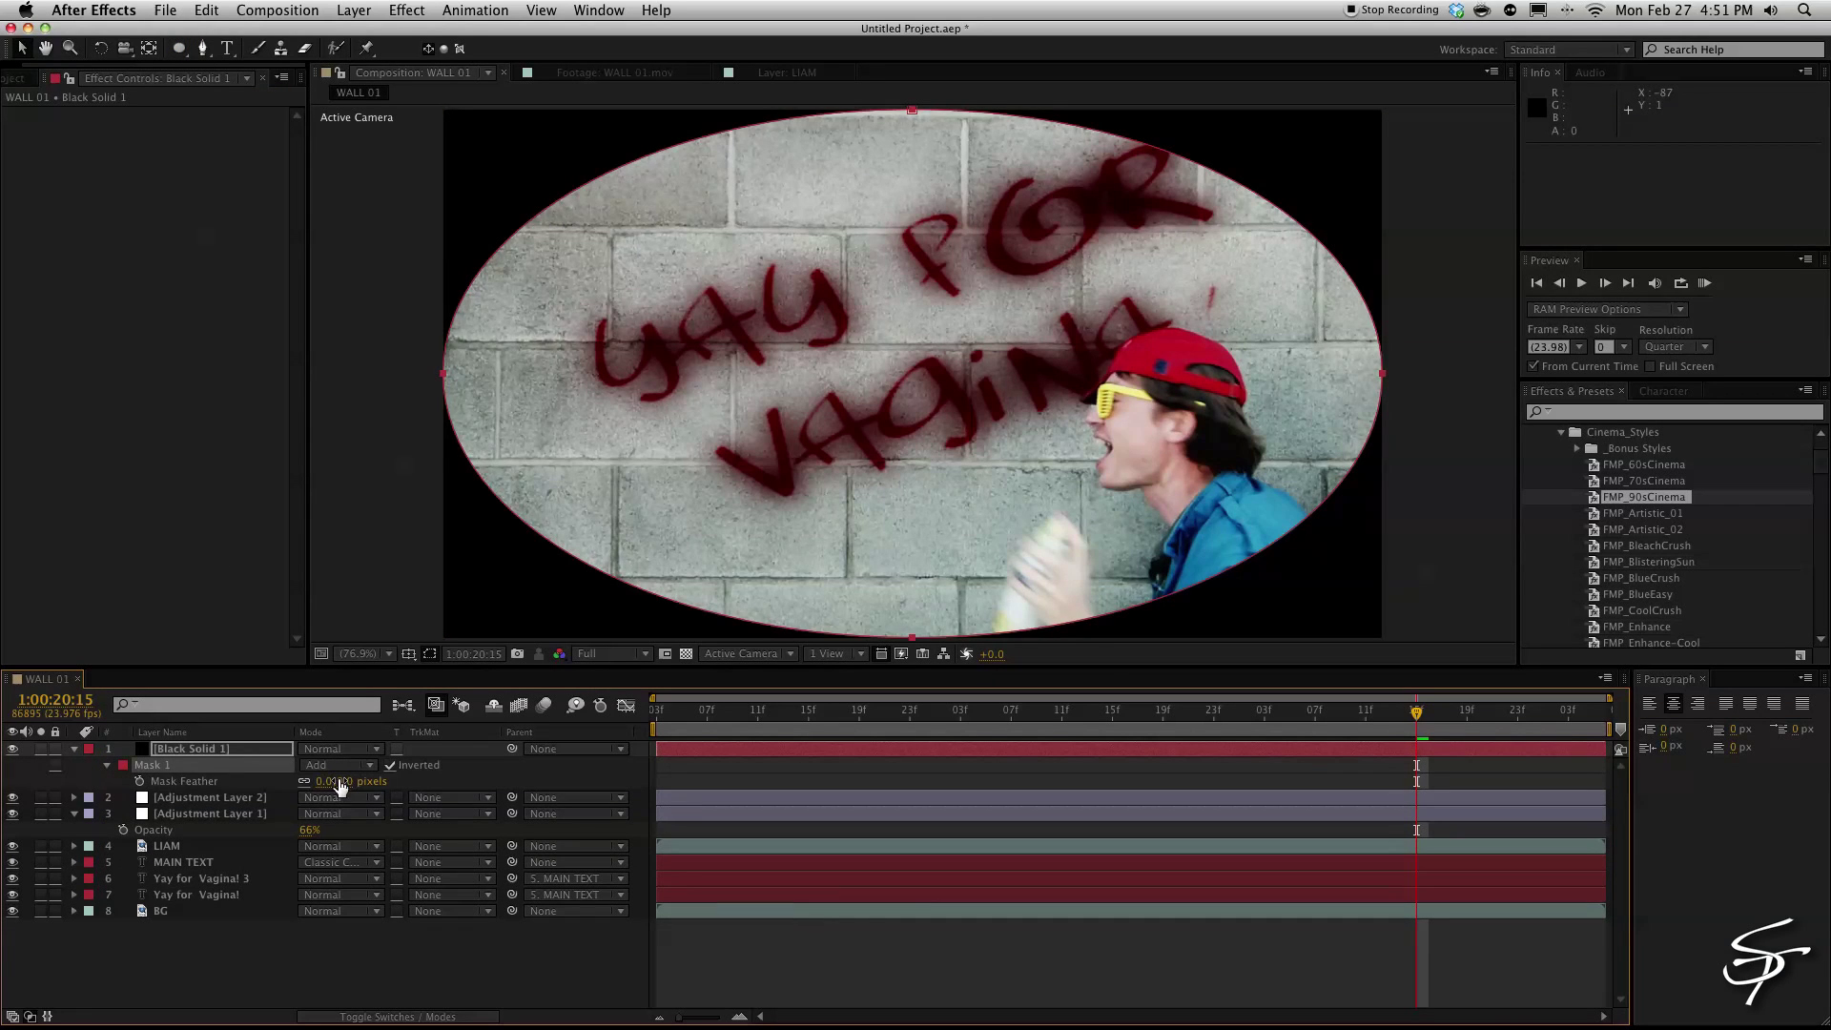
left_click_drag(340, 784, 524, 783)
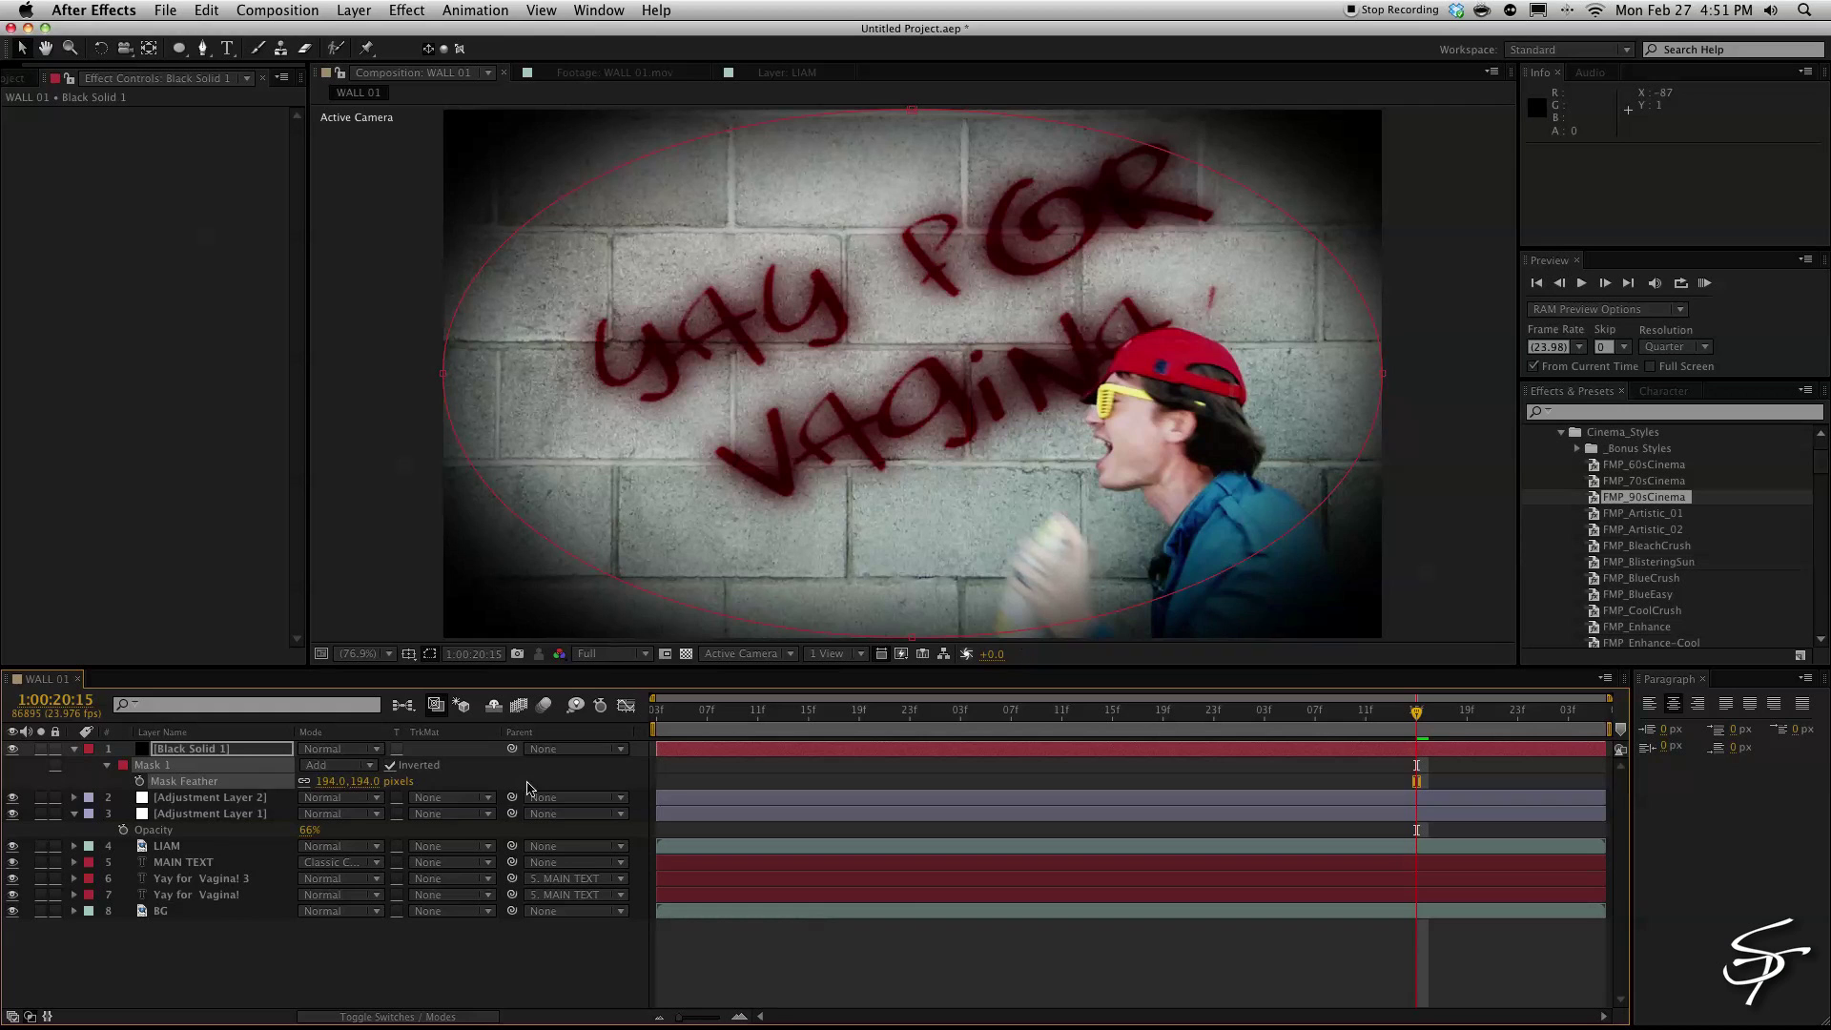
- Adjust the black solid's opacity to tune the vignette strength
key("t")
left_click(315, 766)
type("00")
key("Return")
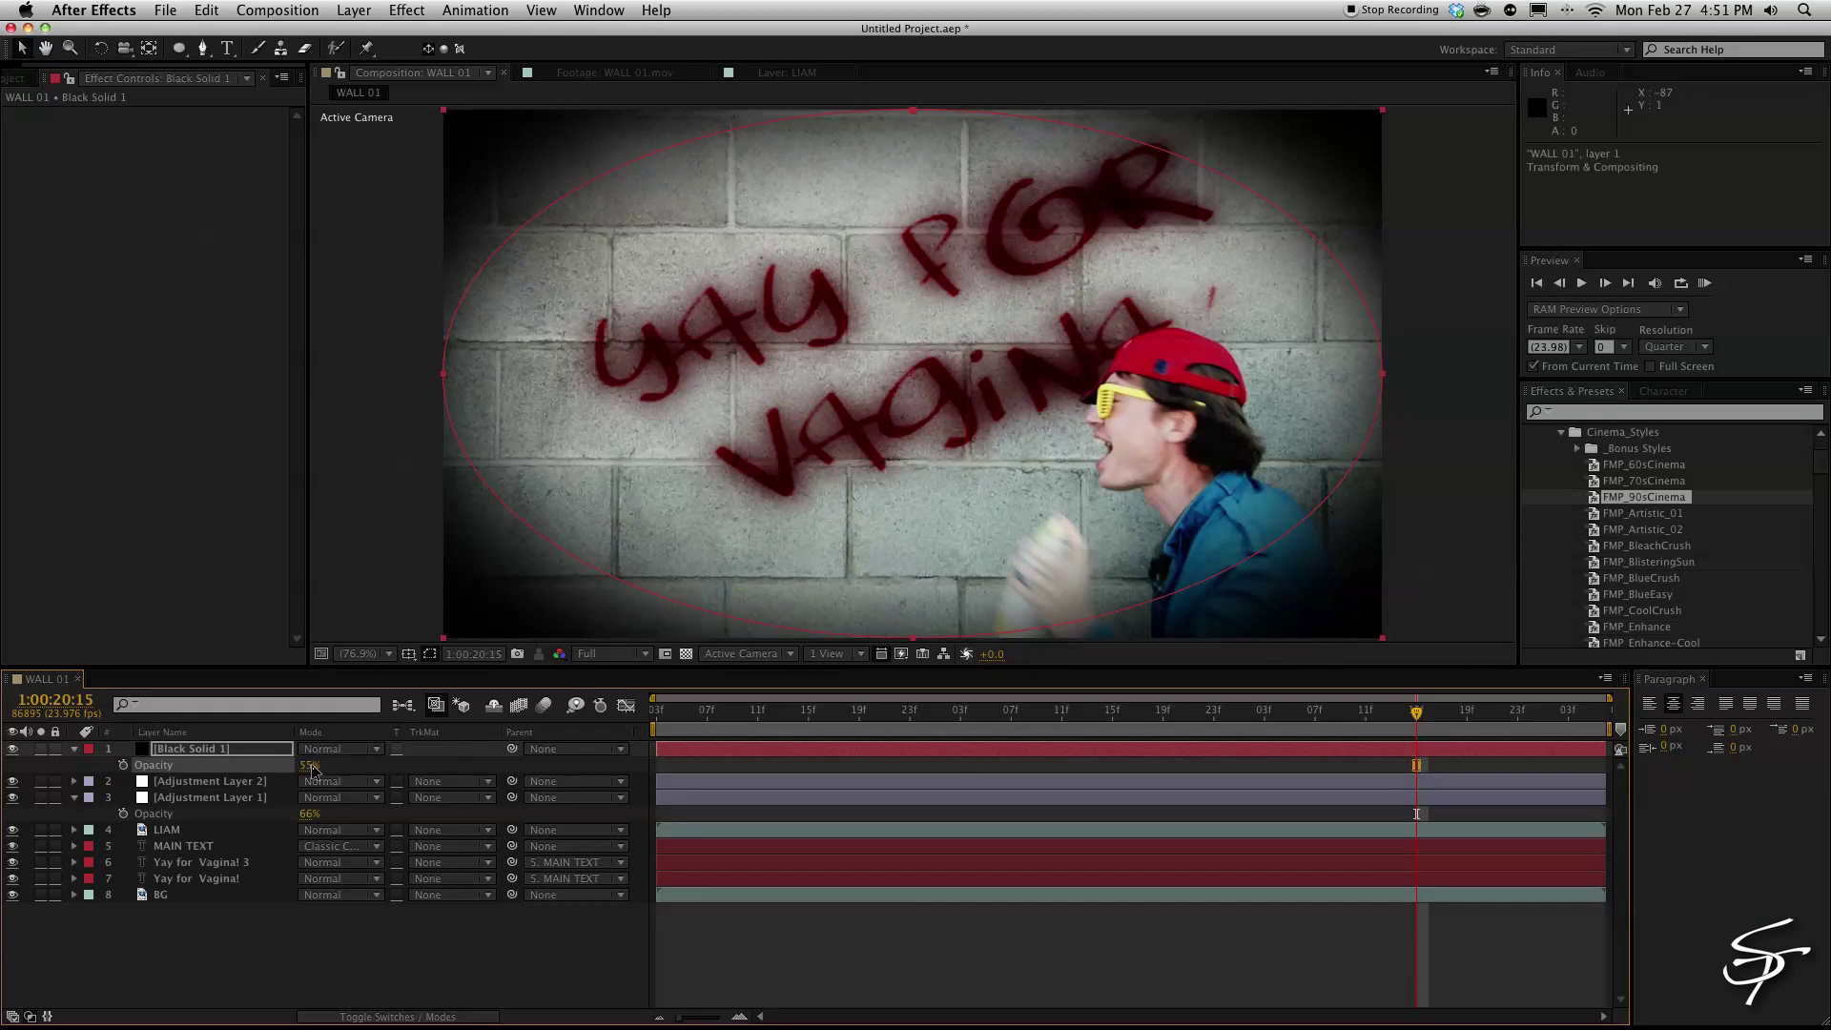
- Add a null object and apply the Video Copilot AfterShake_Null preset to it
left_click(354, 10)
mouse_move(363, 32)
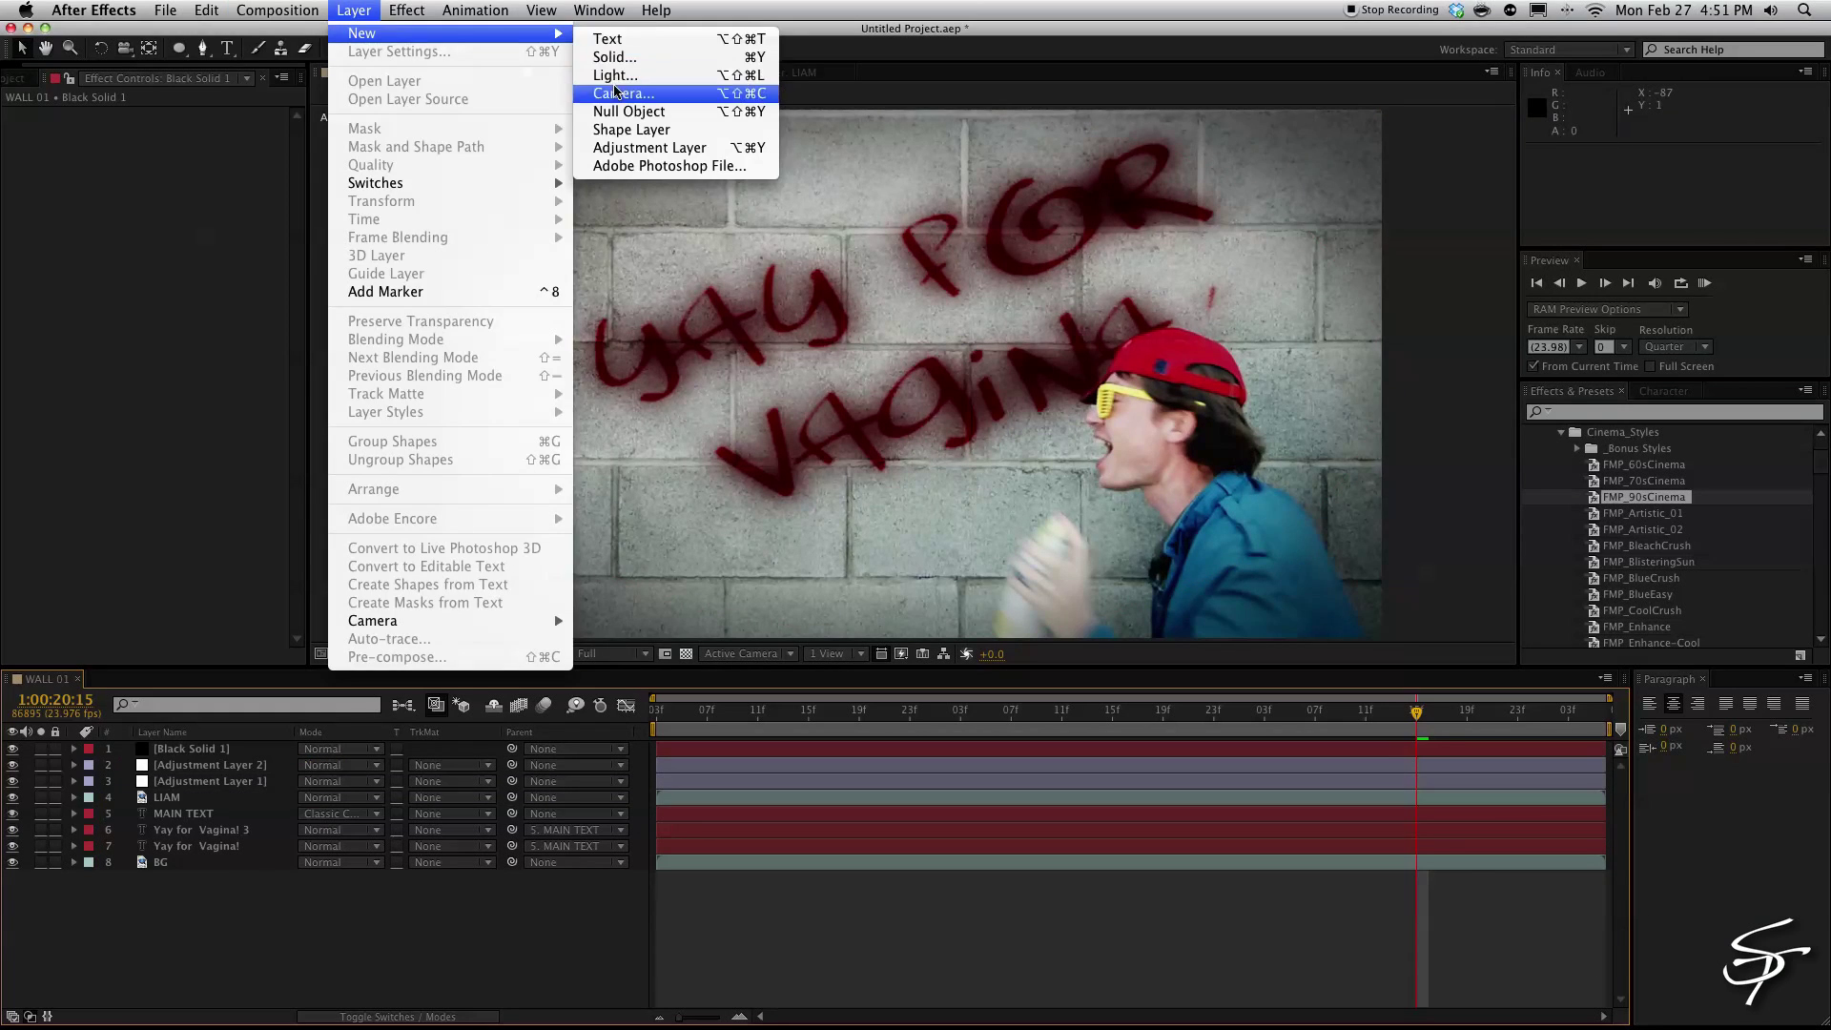
left_click(621, 116)
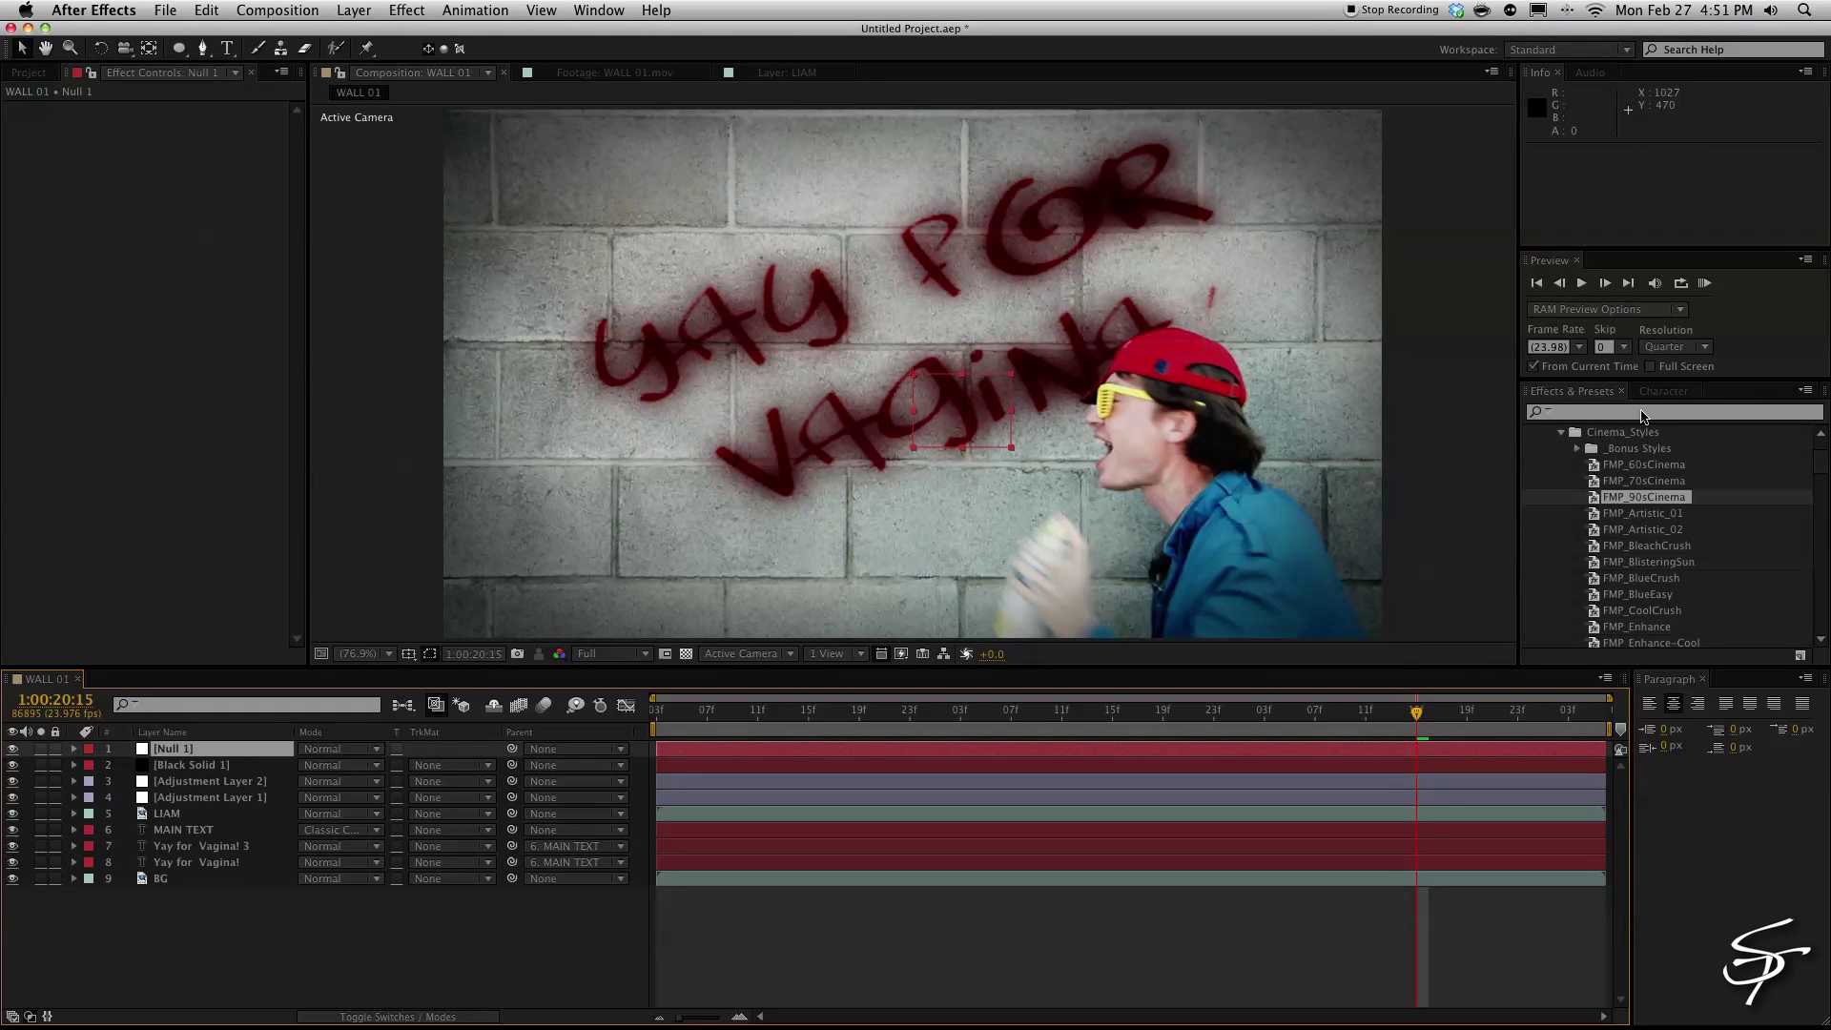
scroll(1638, 433, "up", 3)
left_click(1546, 465)
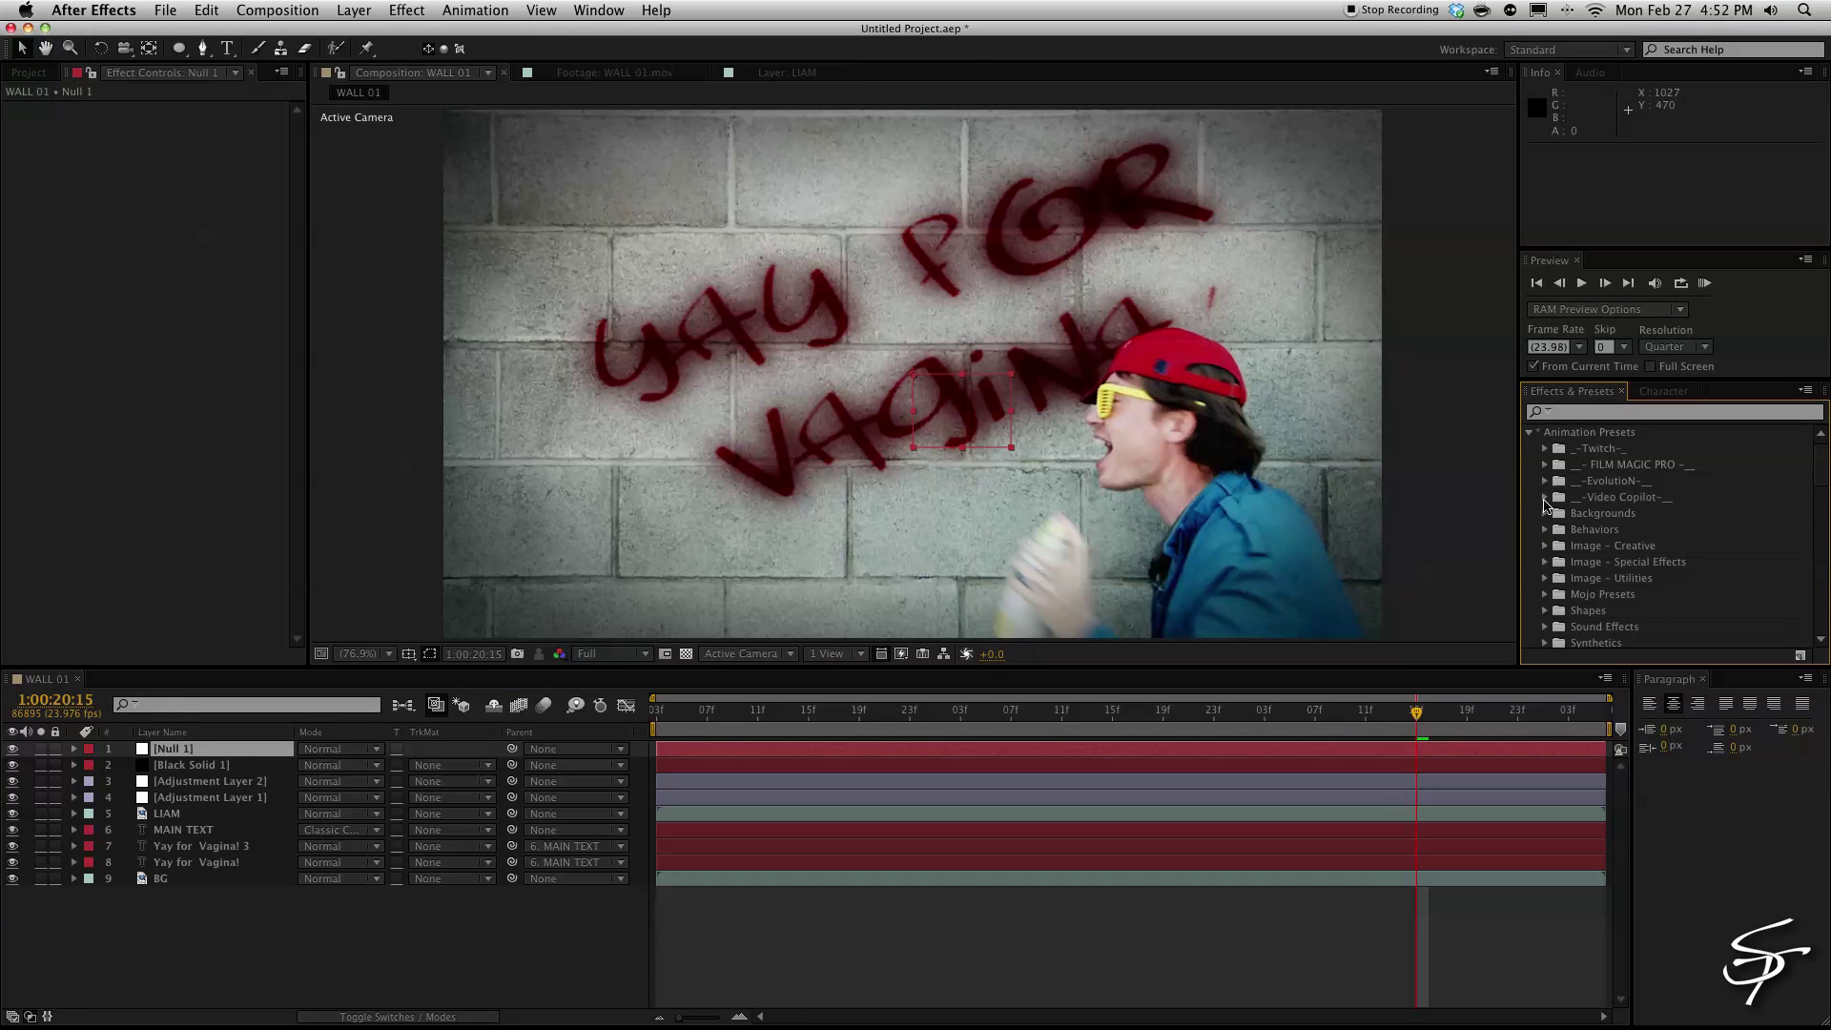
left_click(1544, 498)
left_click(1562, 482)
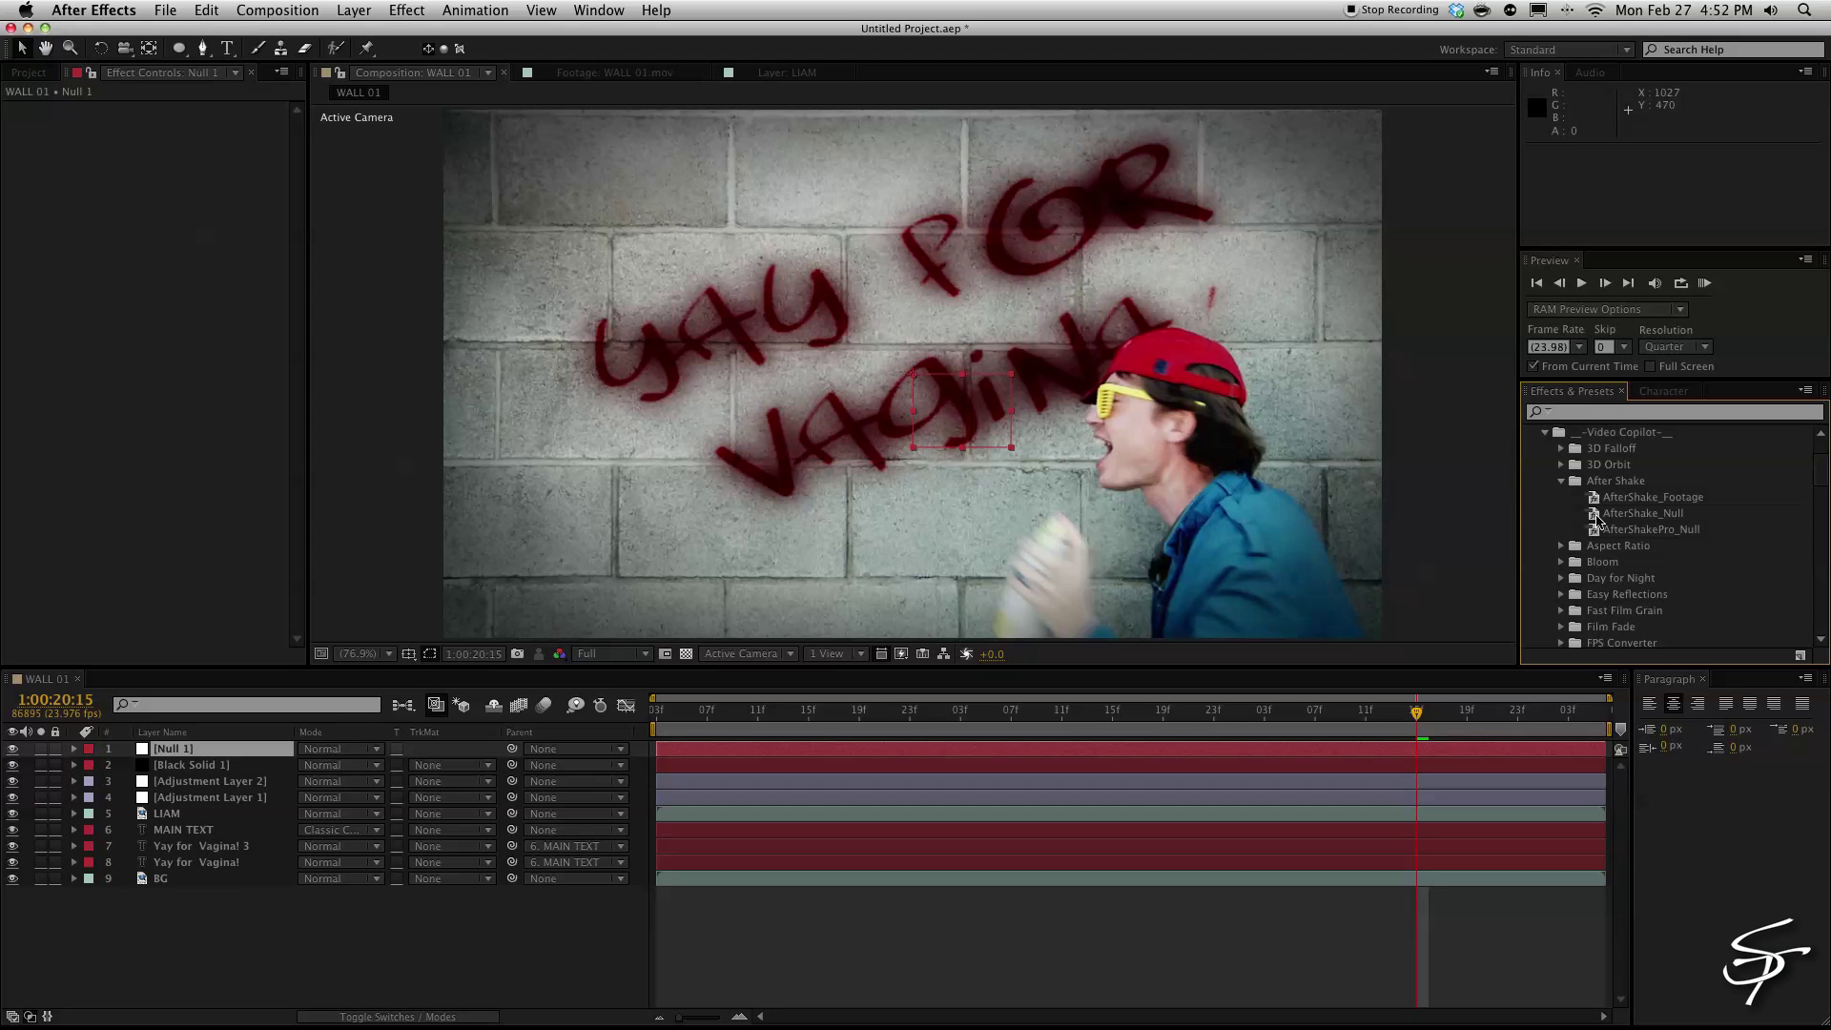
left_click_drag(1596, 518, 950, 753)
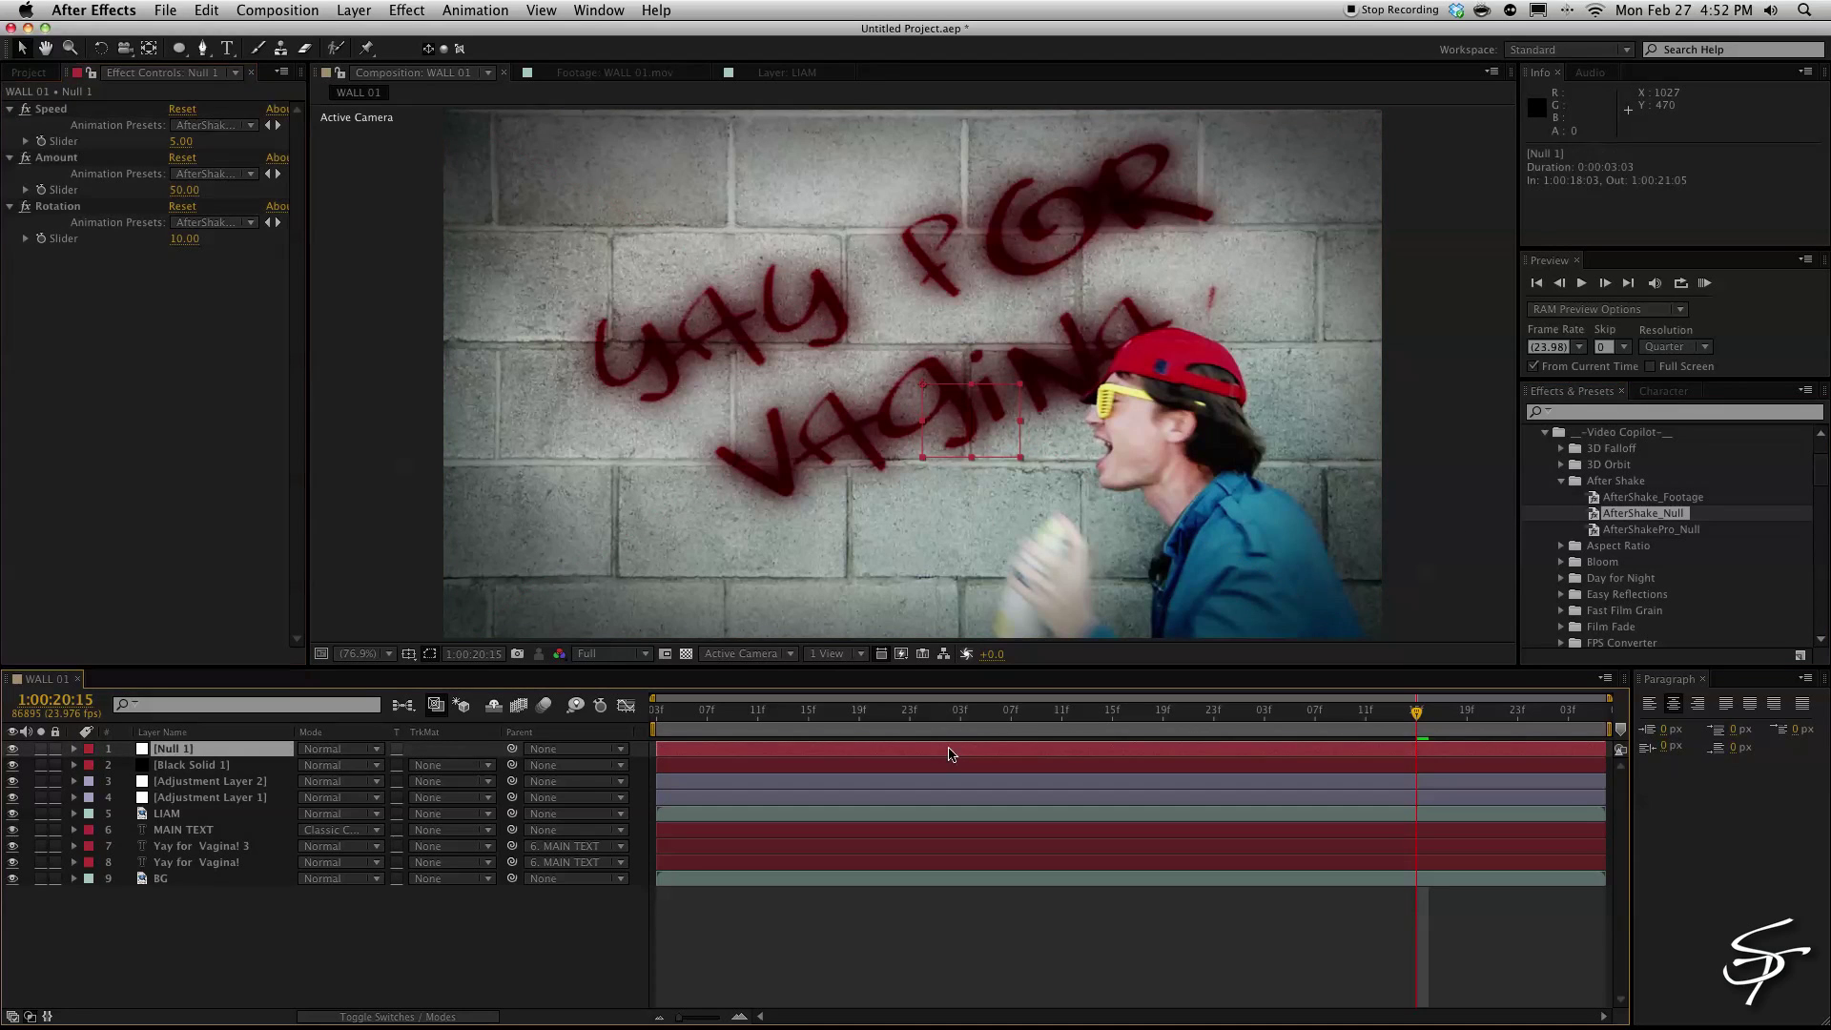
- Set the AfterShake Amount to 12, Rotation to 2 and Speed to 3
left_click(179, 190)
type("1")
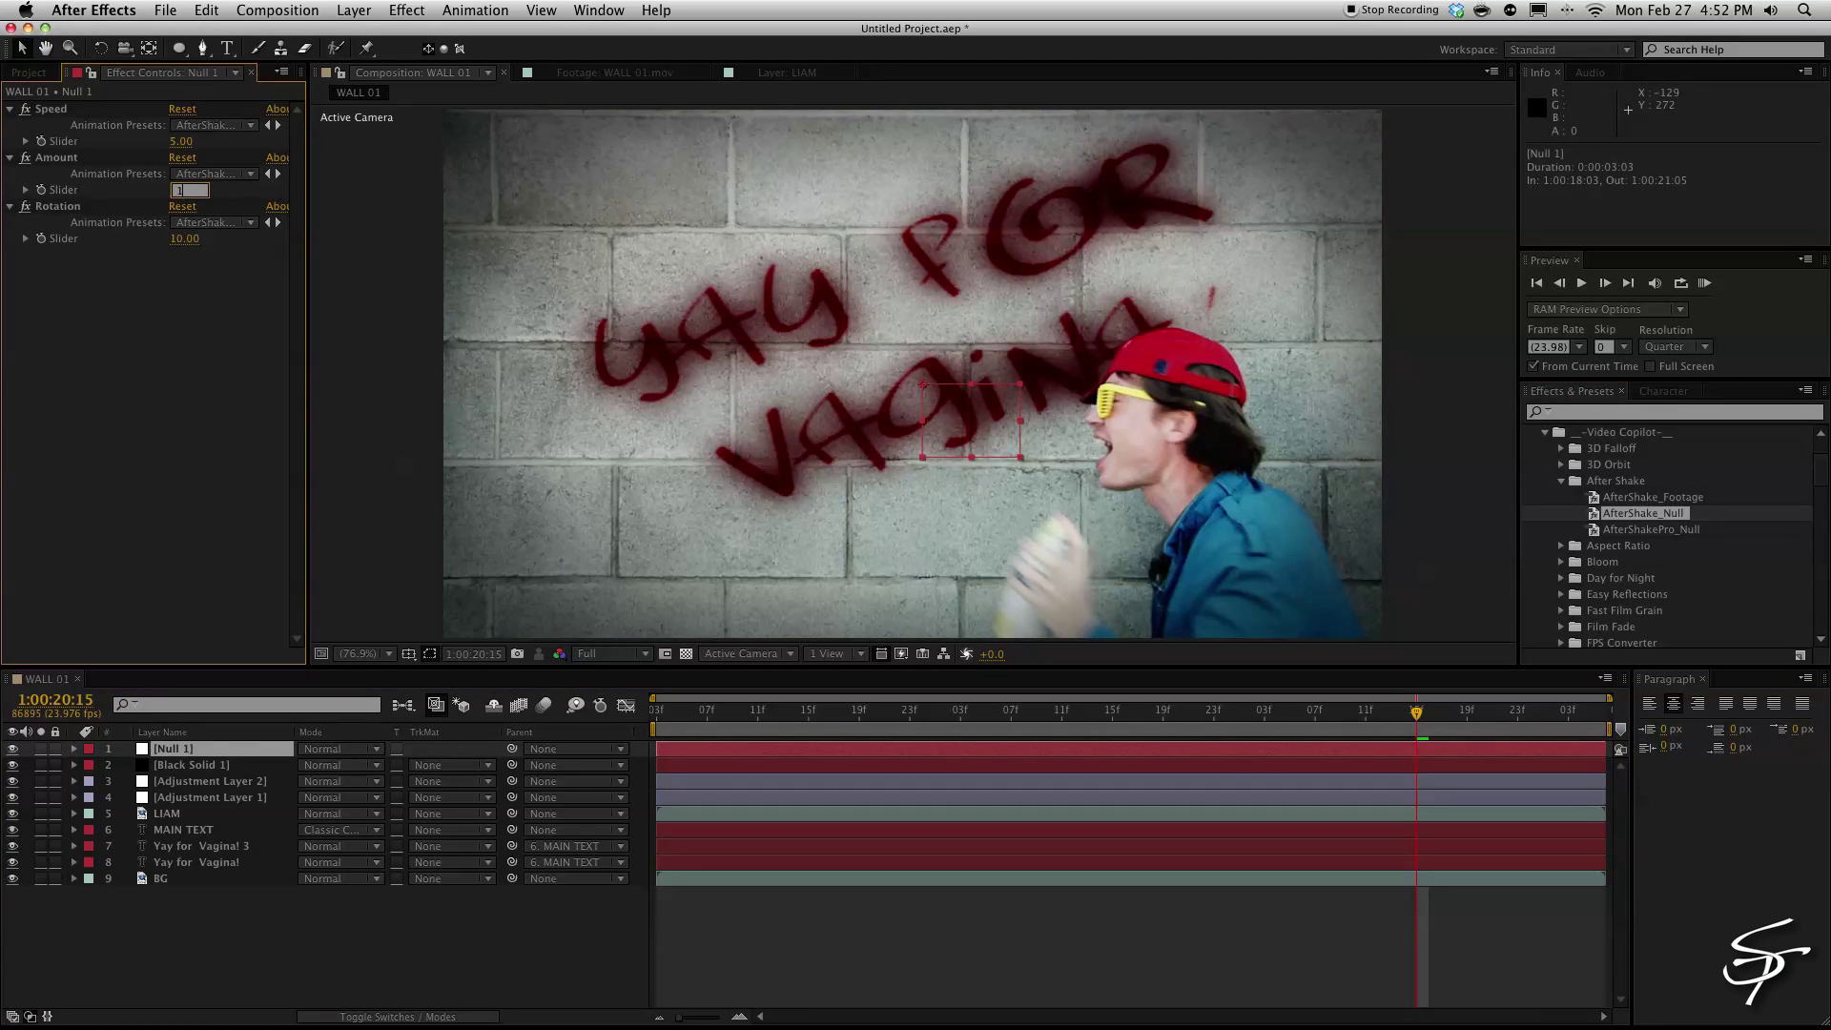
type("2")
key("Return")
left_click(186, 240)
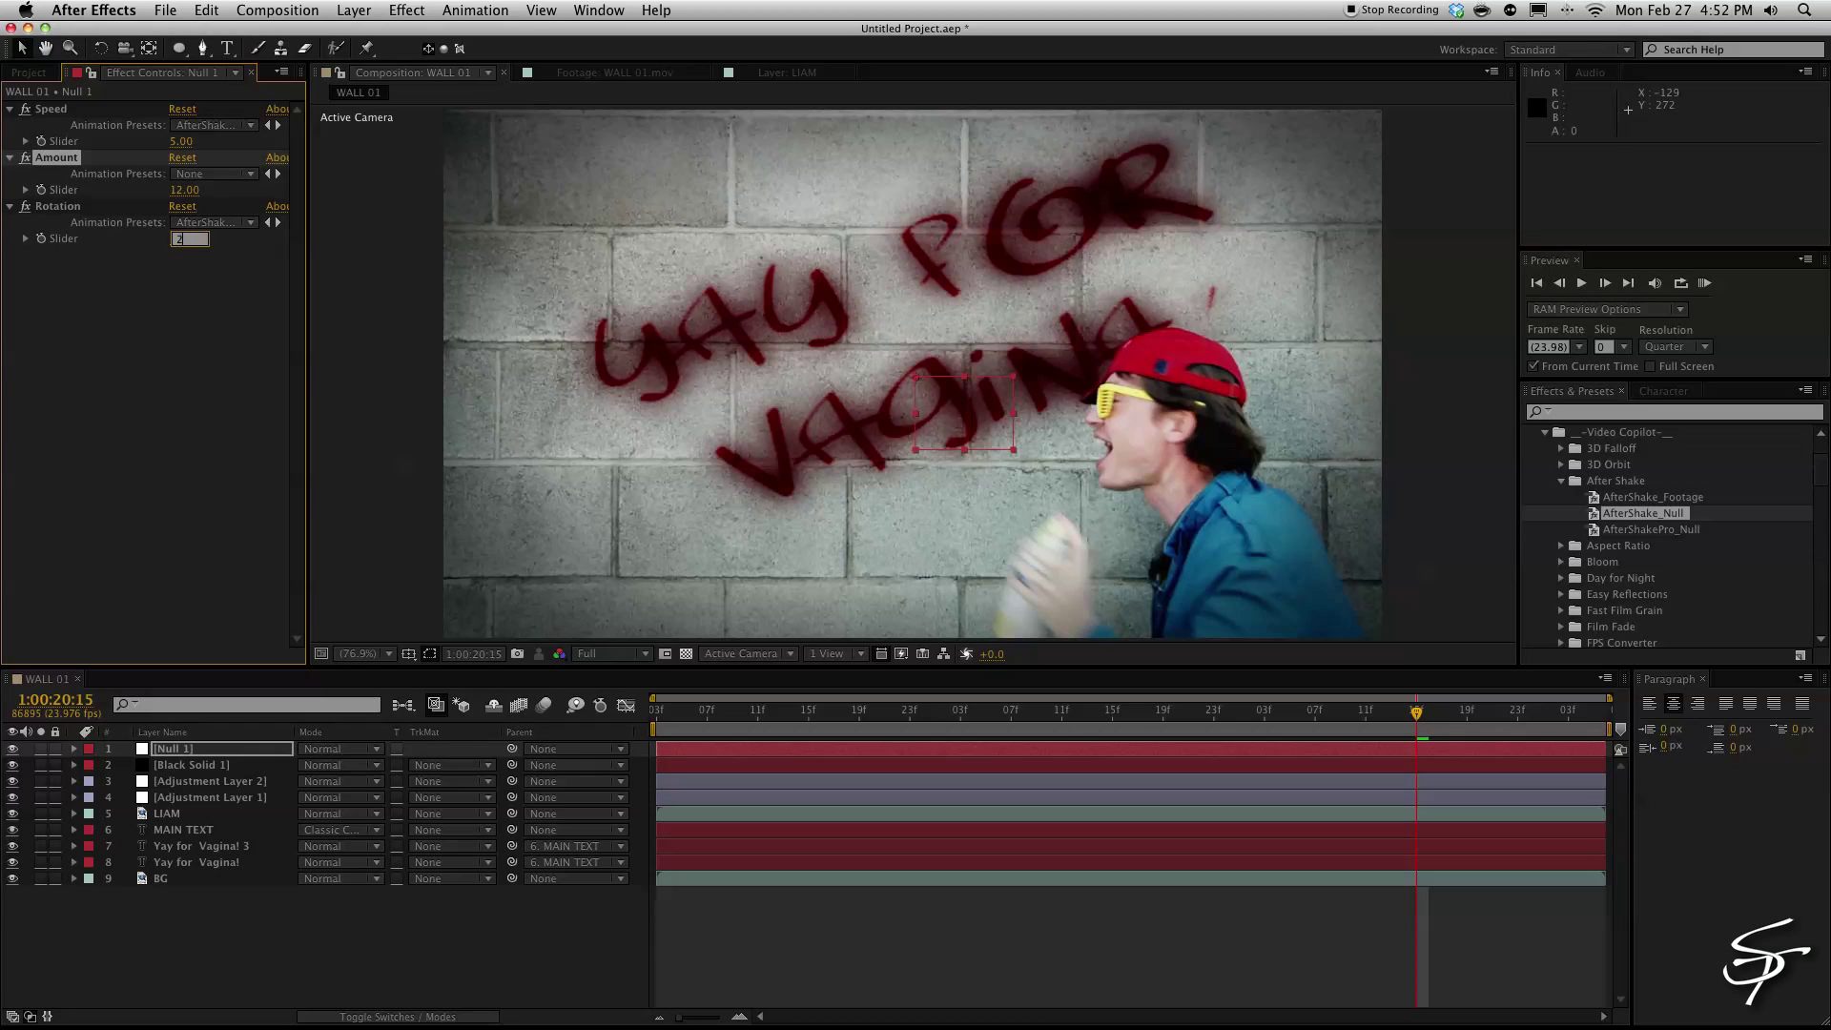
key("Return")
left_click(182, 141)
type("3")
key("Return")
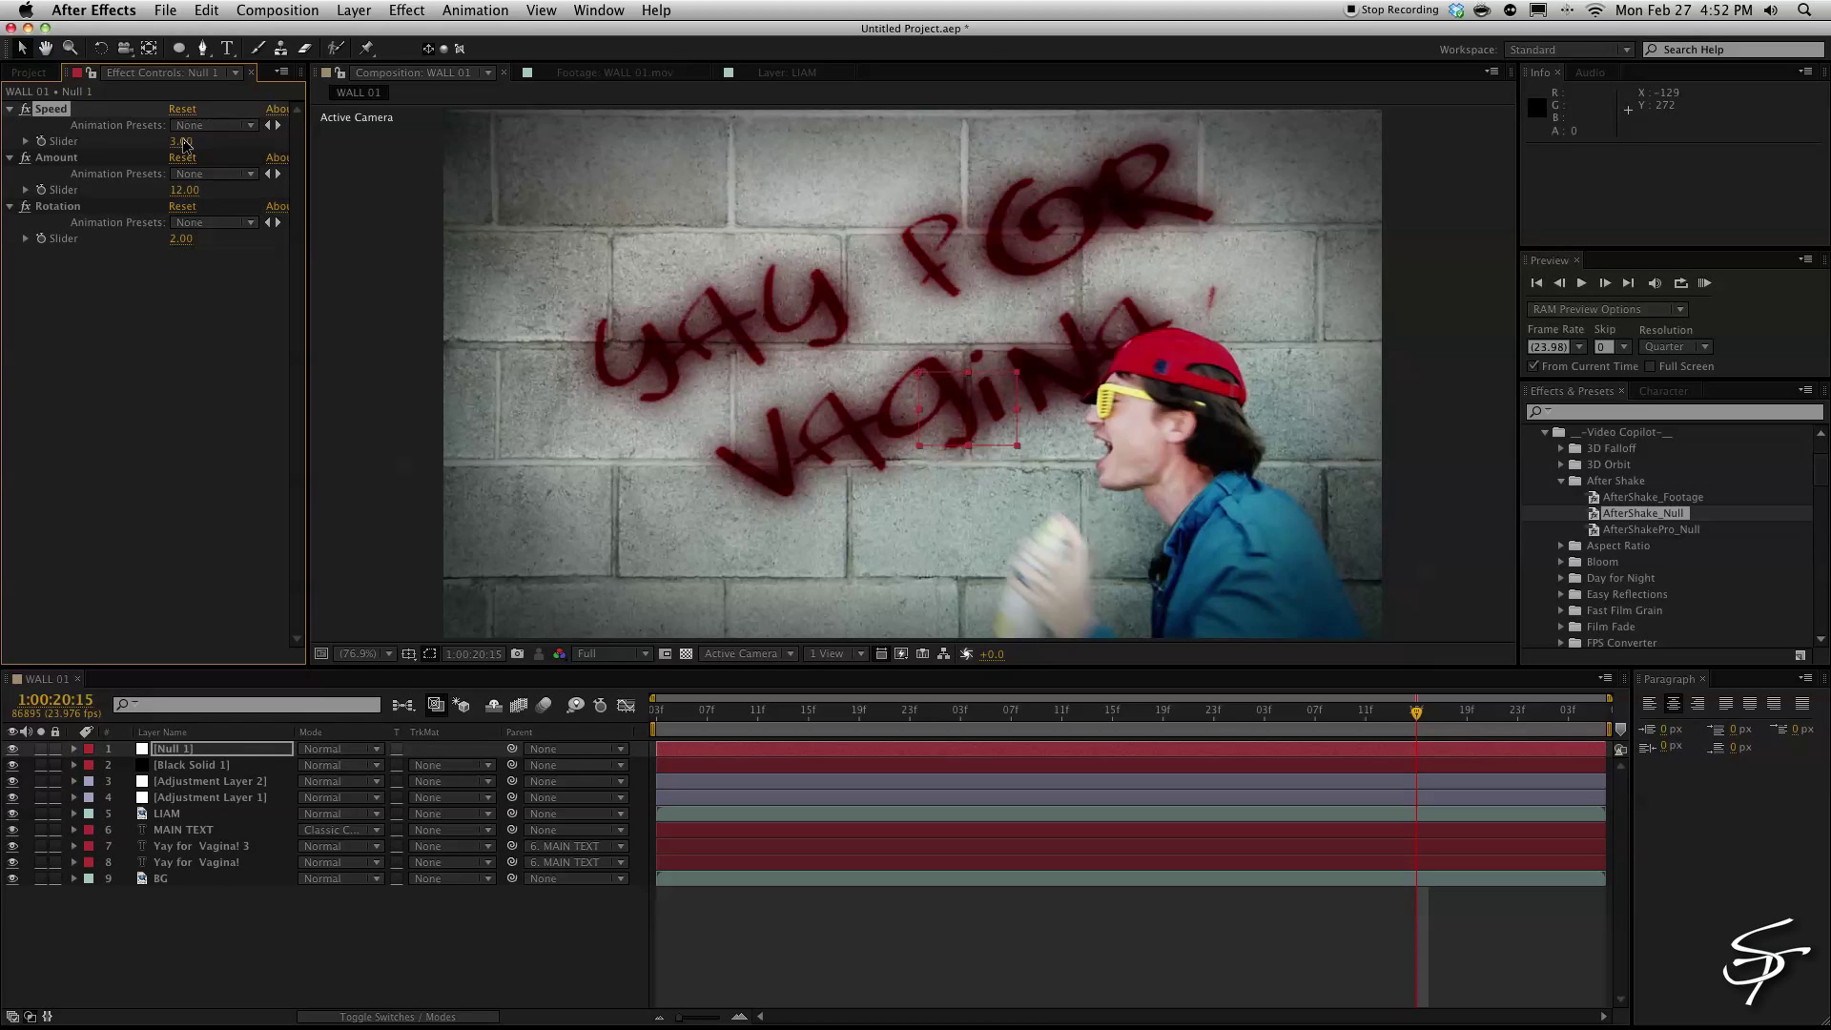
- Parent the layers from LIAM through BG to Null 1
left_click(197, 815)
left_click(202, 878, "shift")
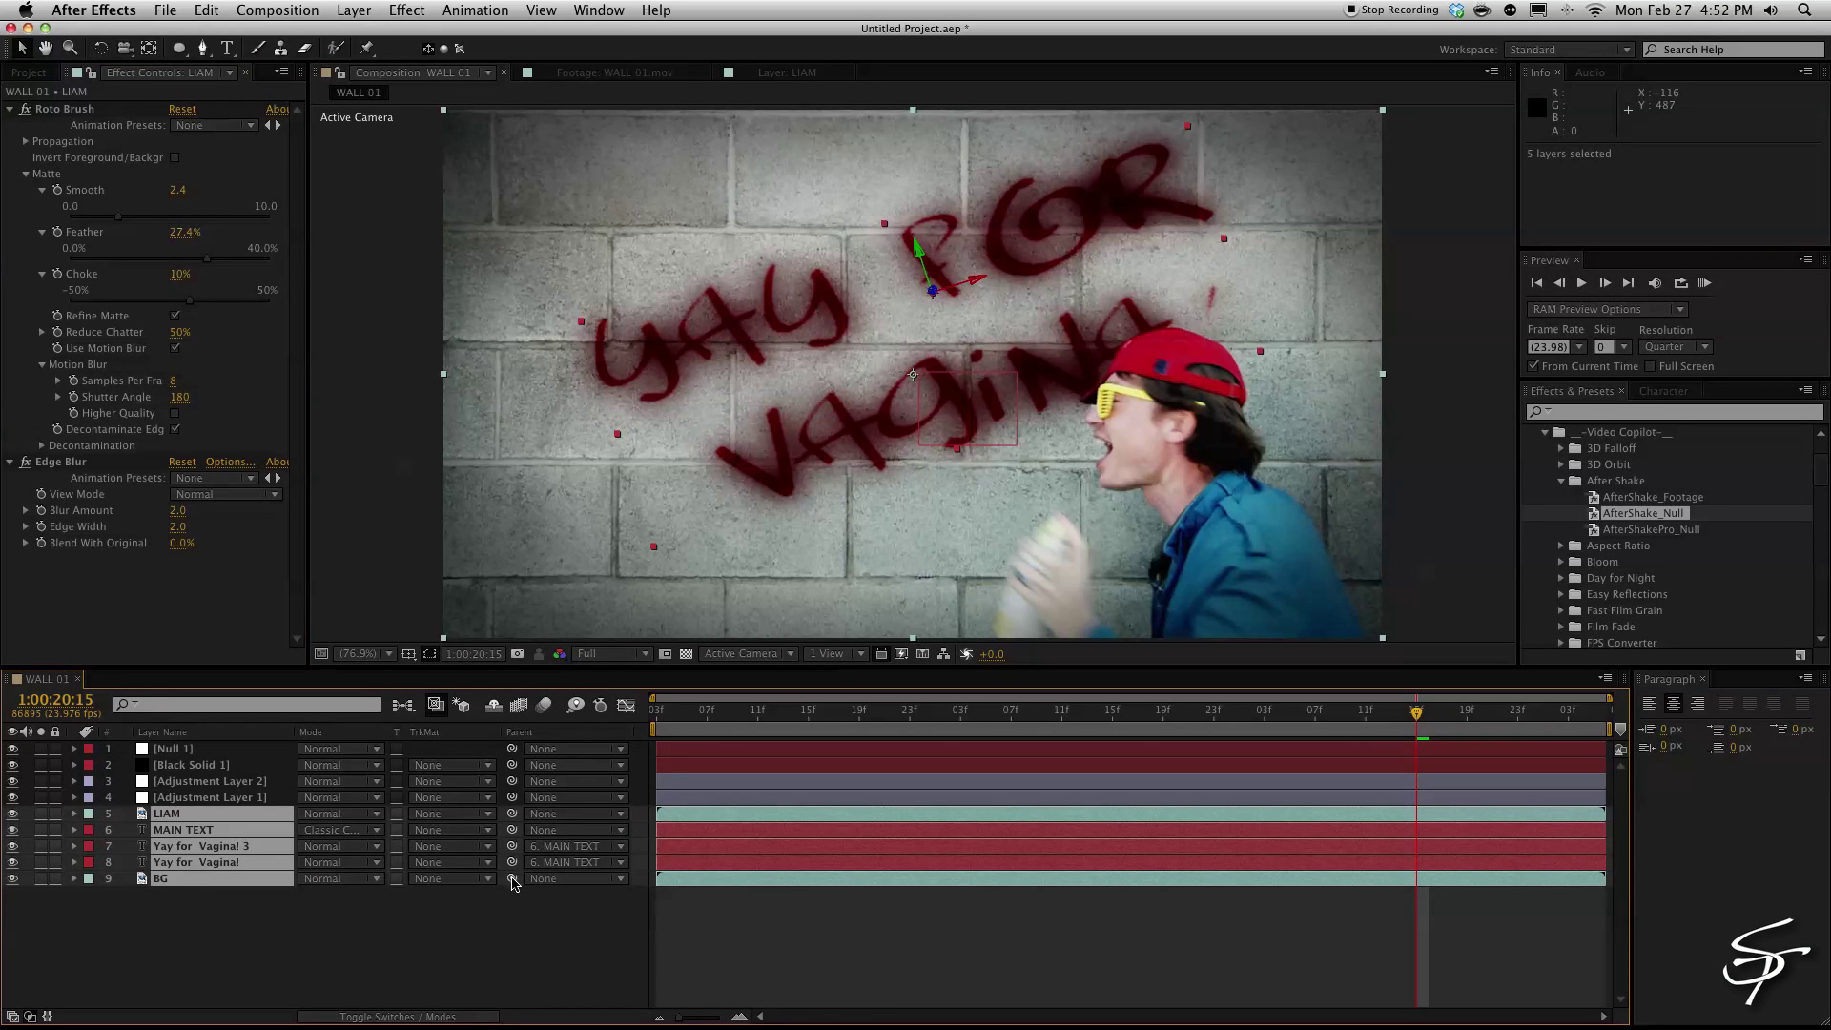
left_click_drag(512, 879, 176, 749)
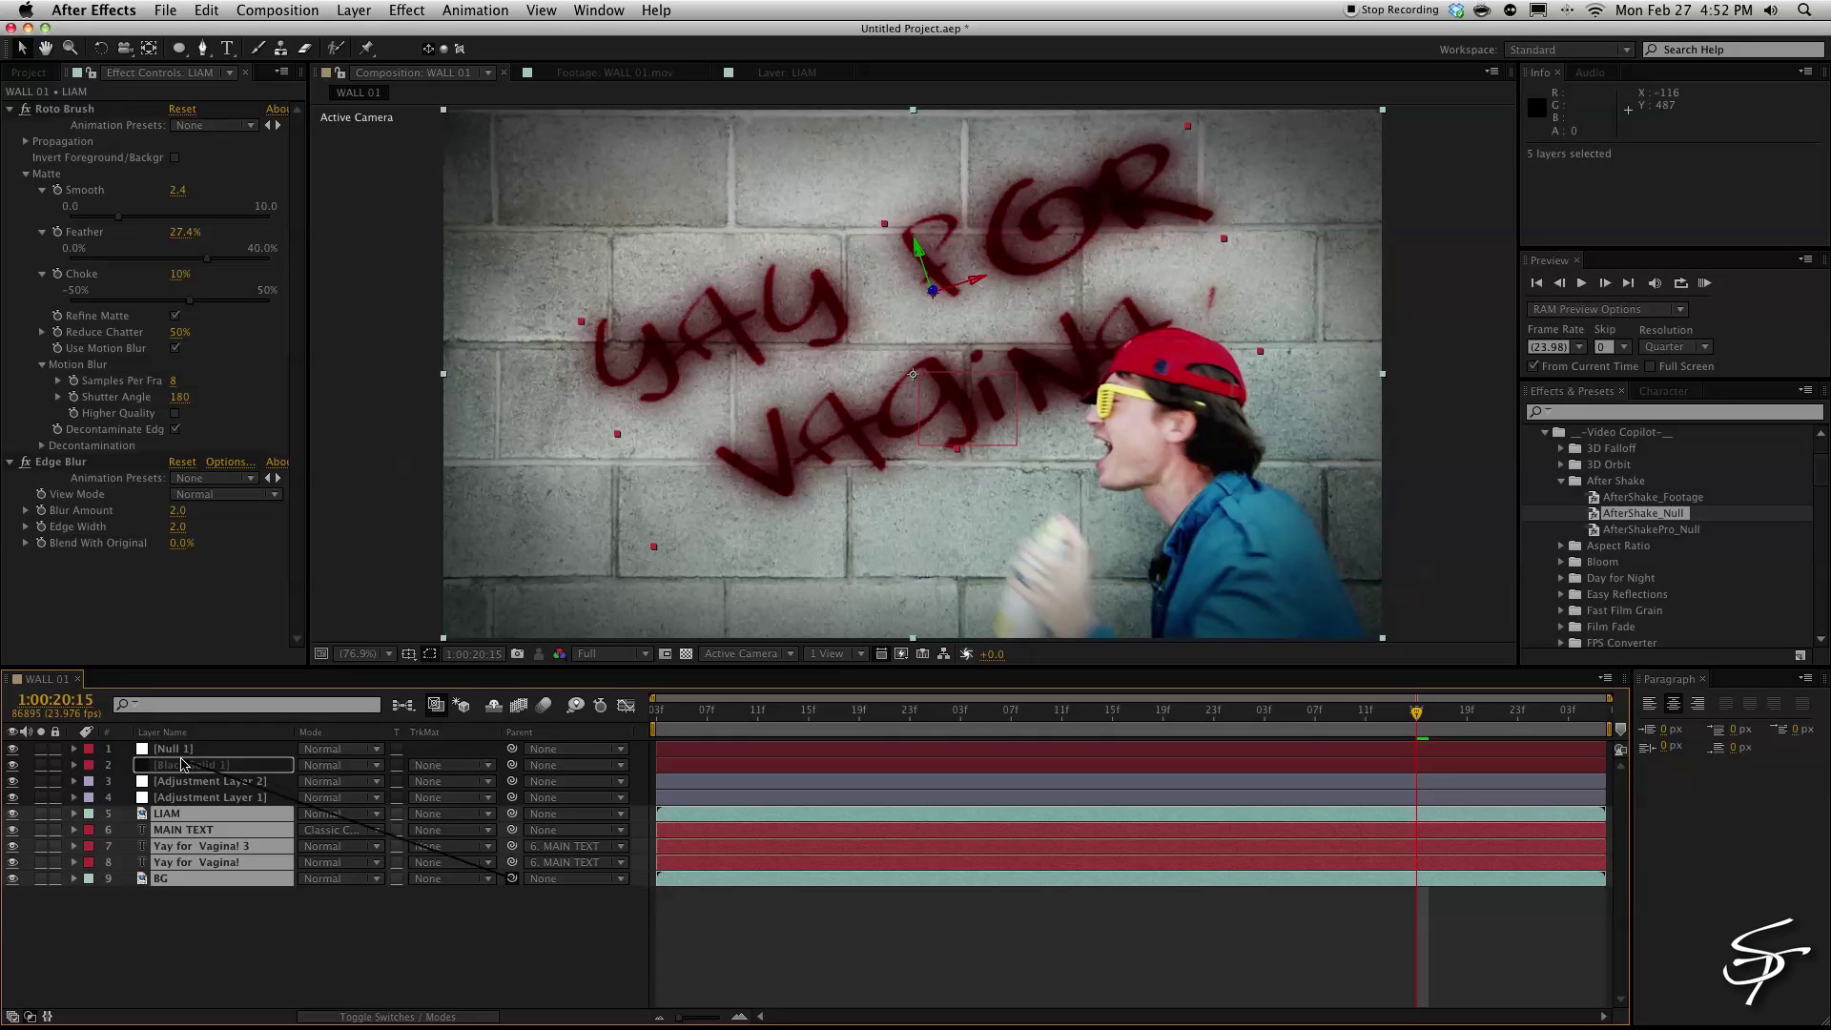
left_click(202, 878)
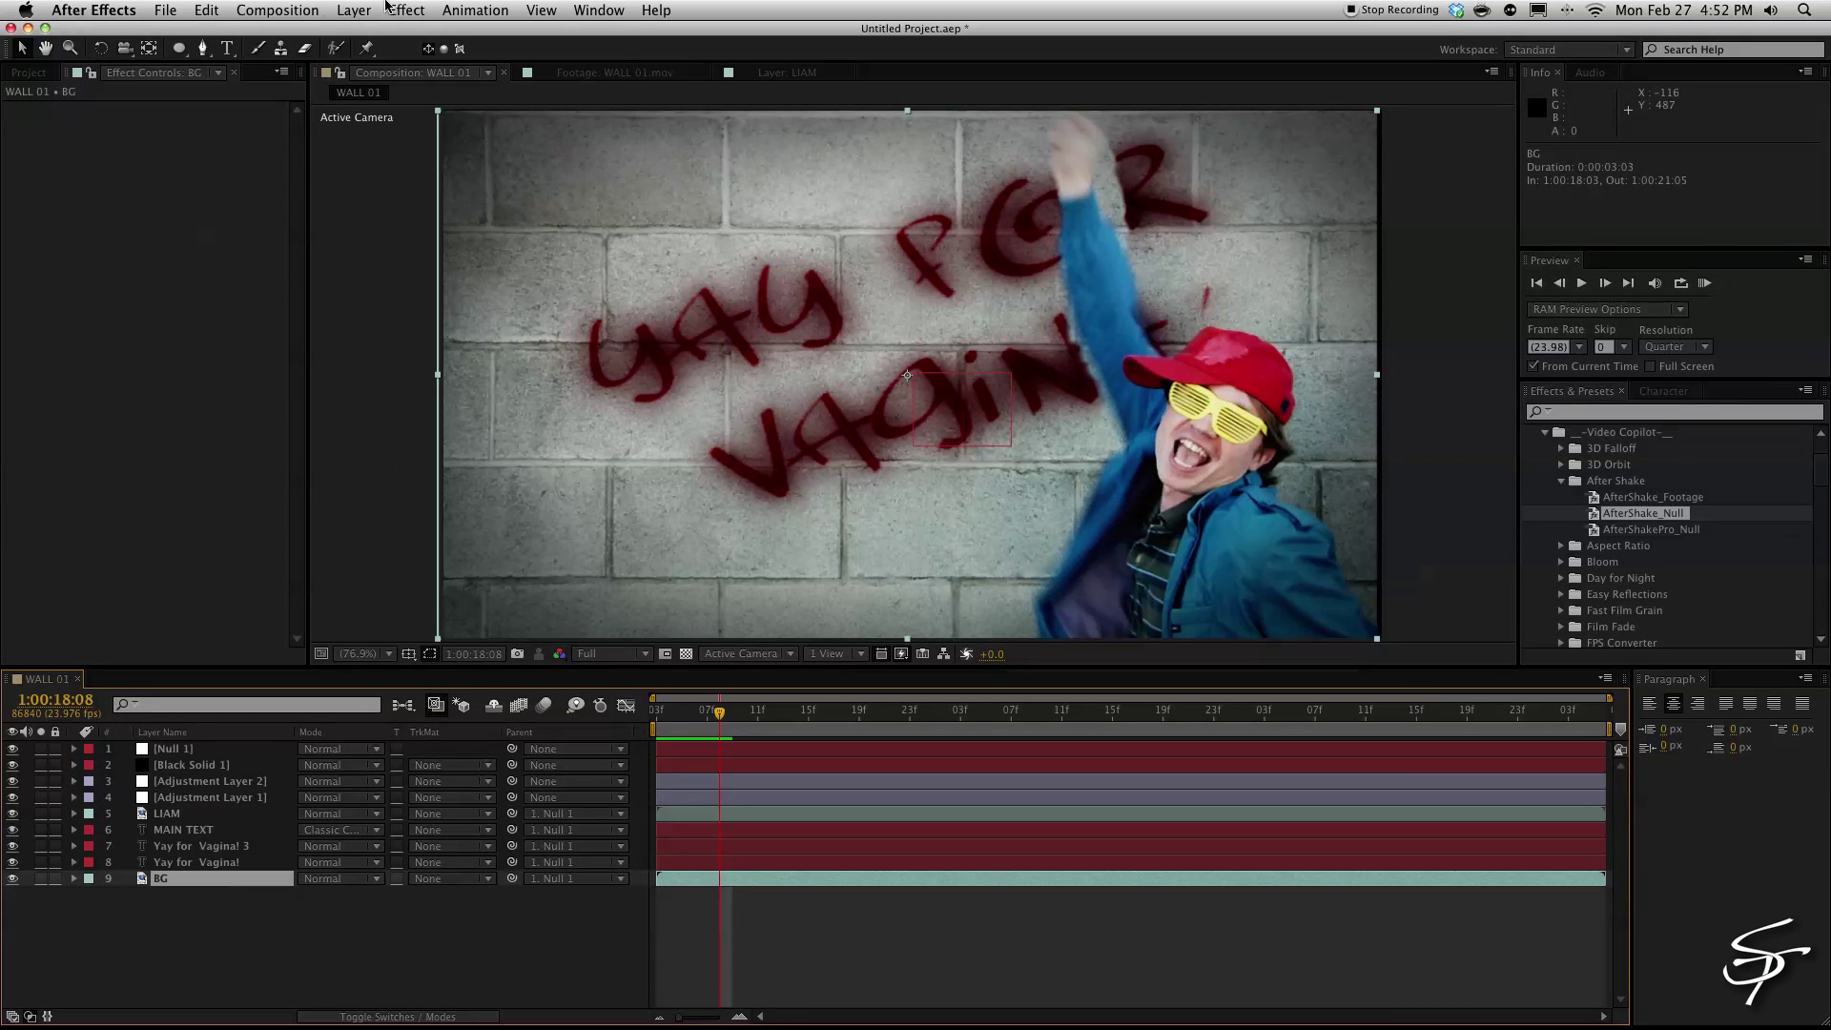
left_click(400, 11)
- Apply Motion Tile to BG with Mirror Edges and 125 output width and height
mouse_move(453, 615)
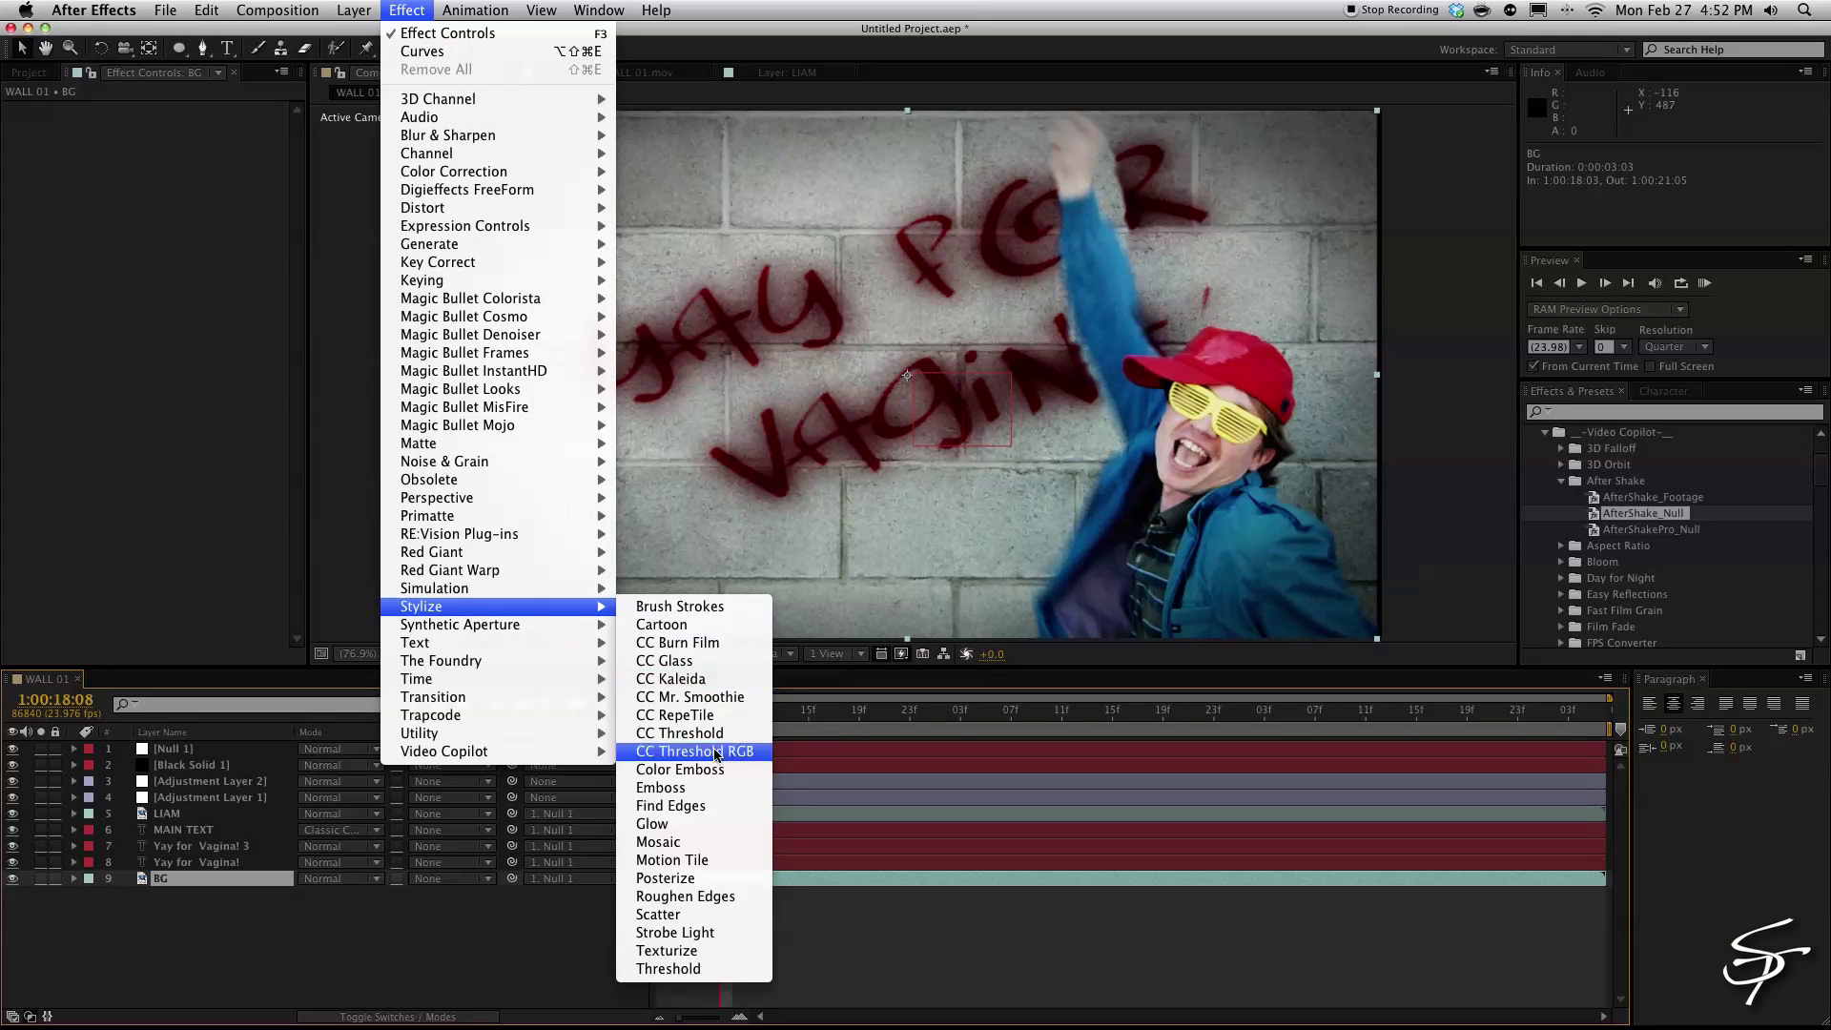
left_click(692, 879)
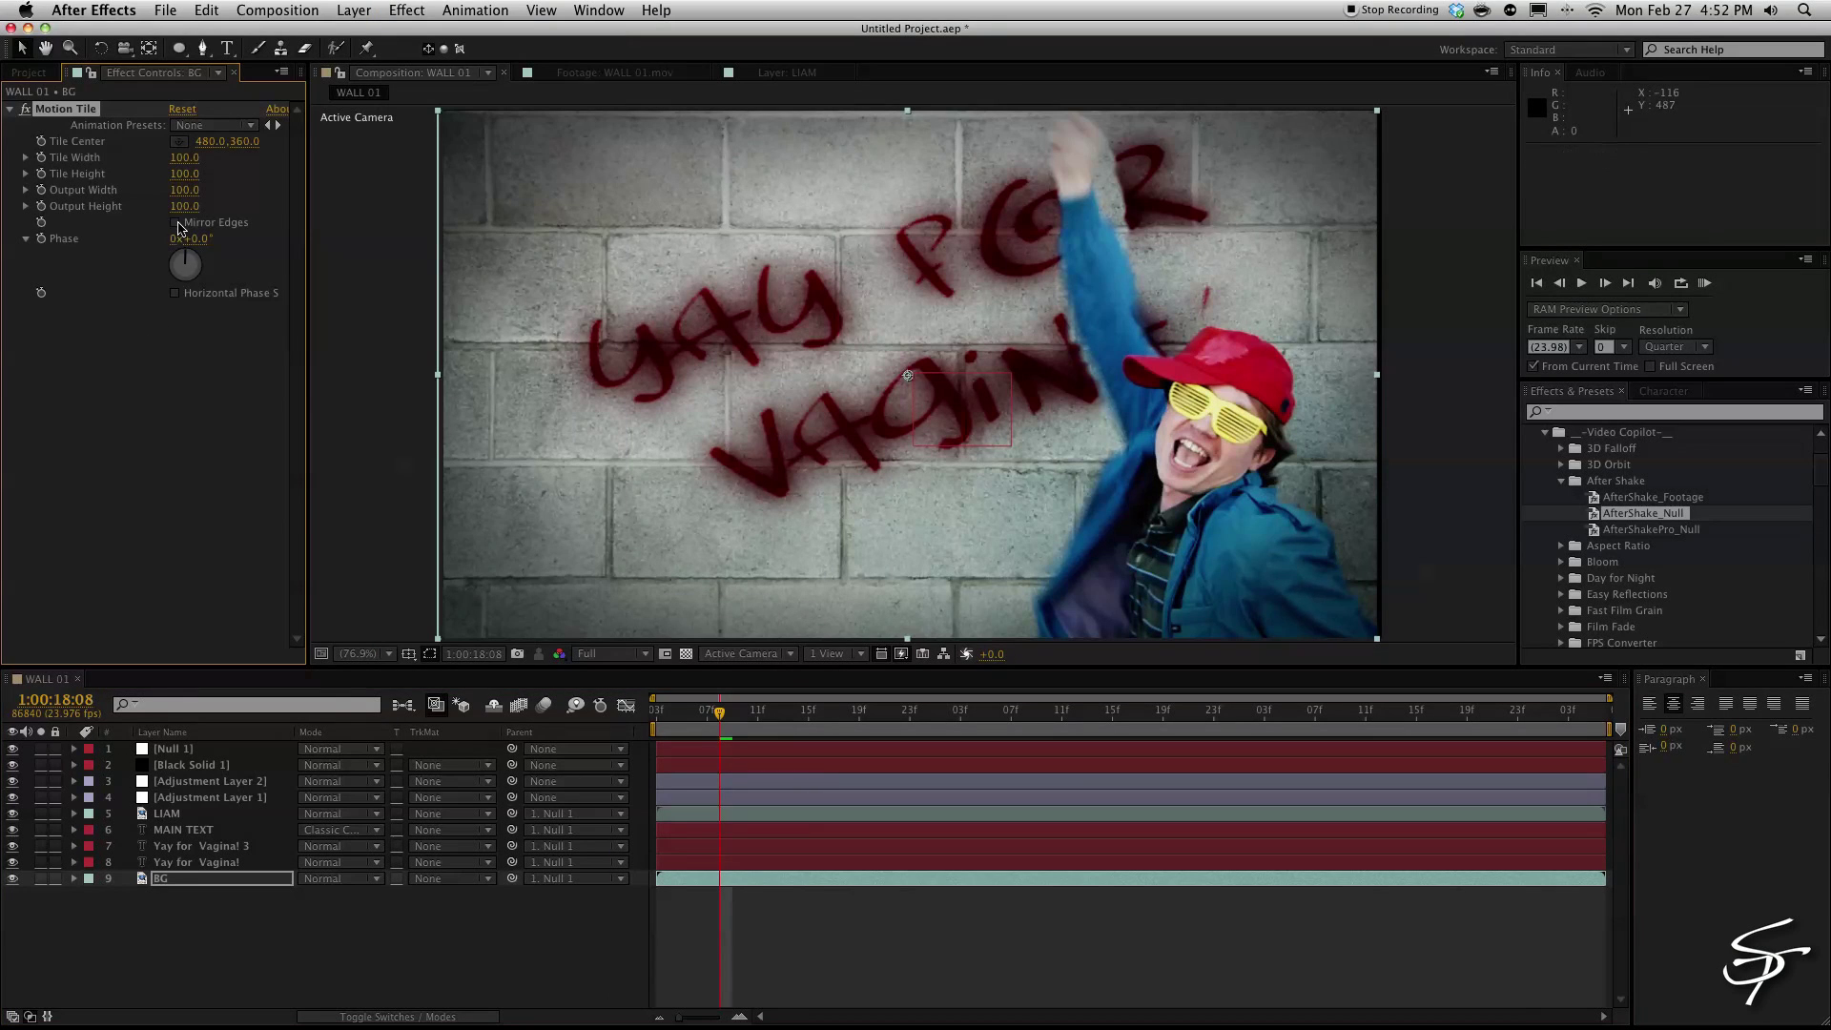
left_click(175, 222)
left_click(185, 207)
type("125")
key("Return")
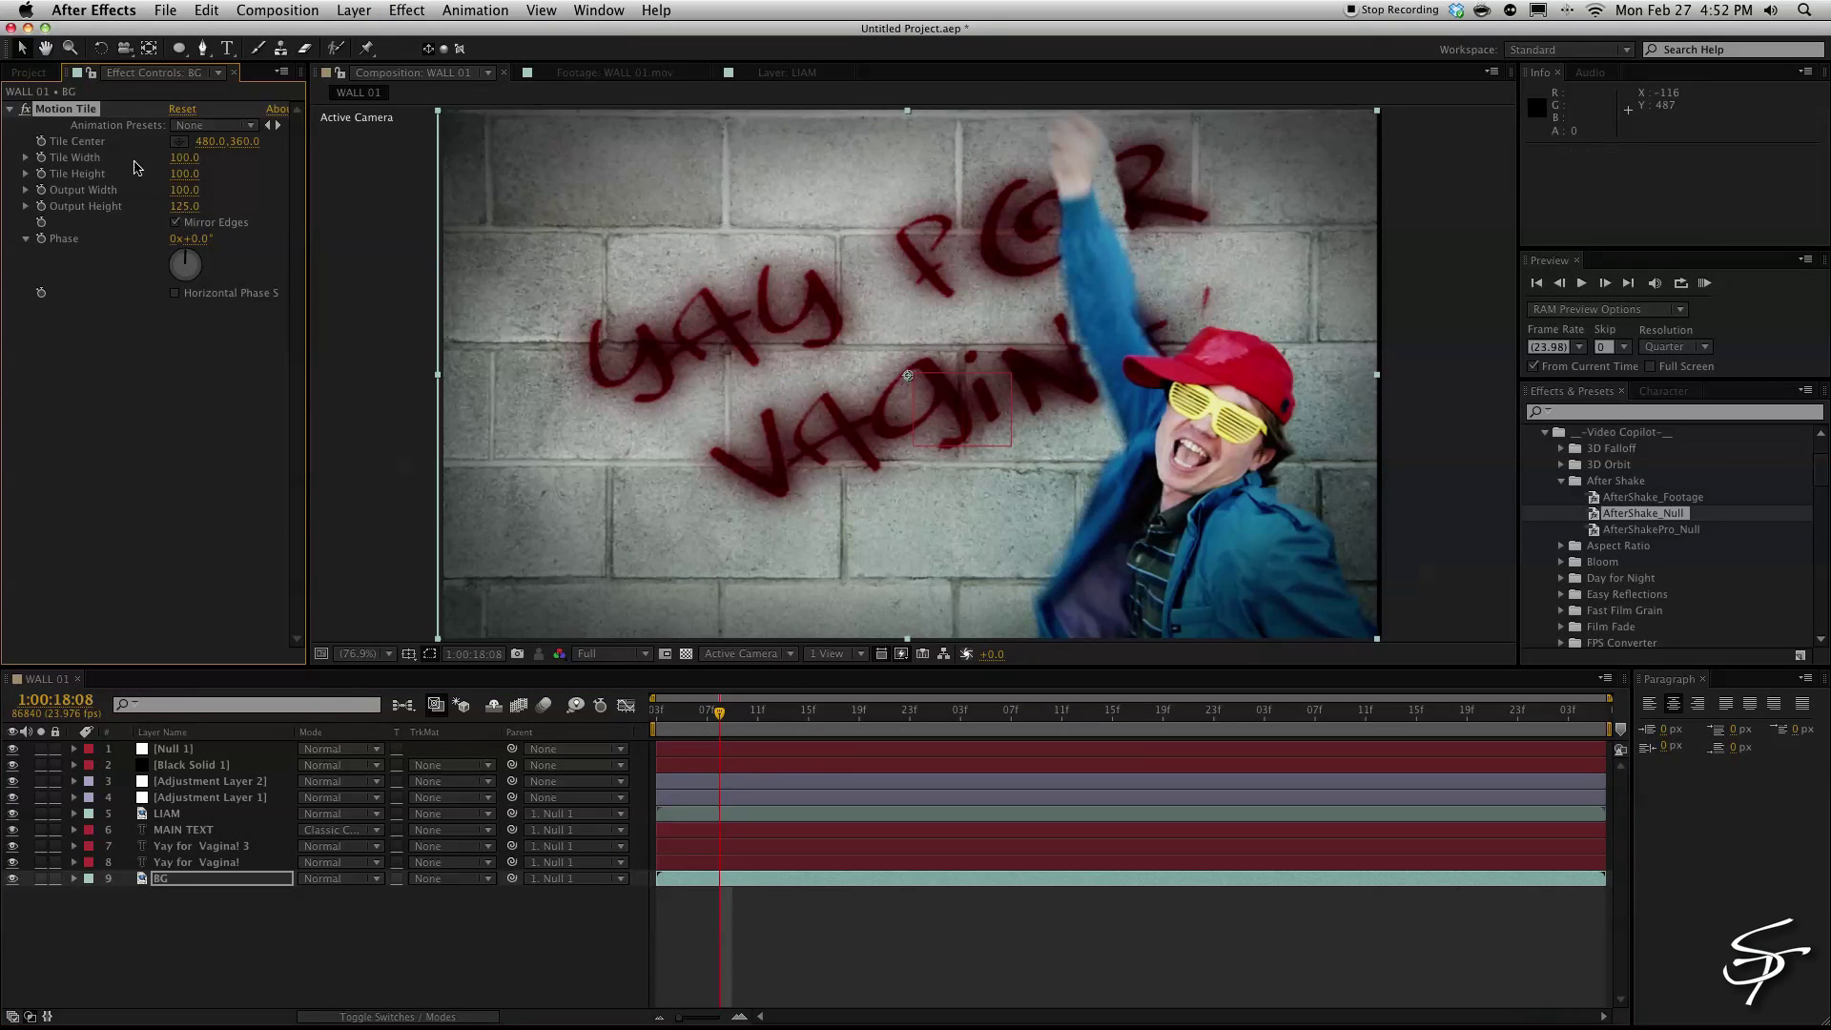
left_click(181, 191)
type("125")
key("Return")
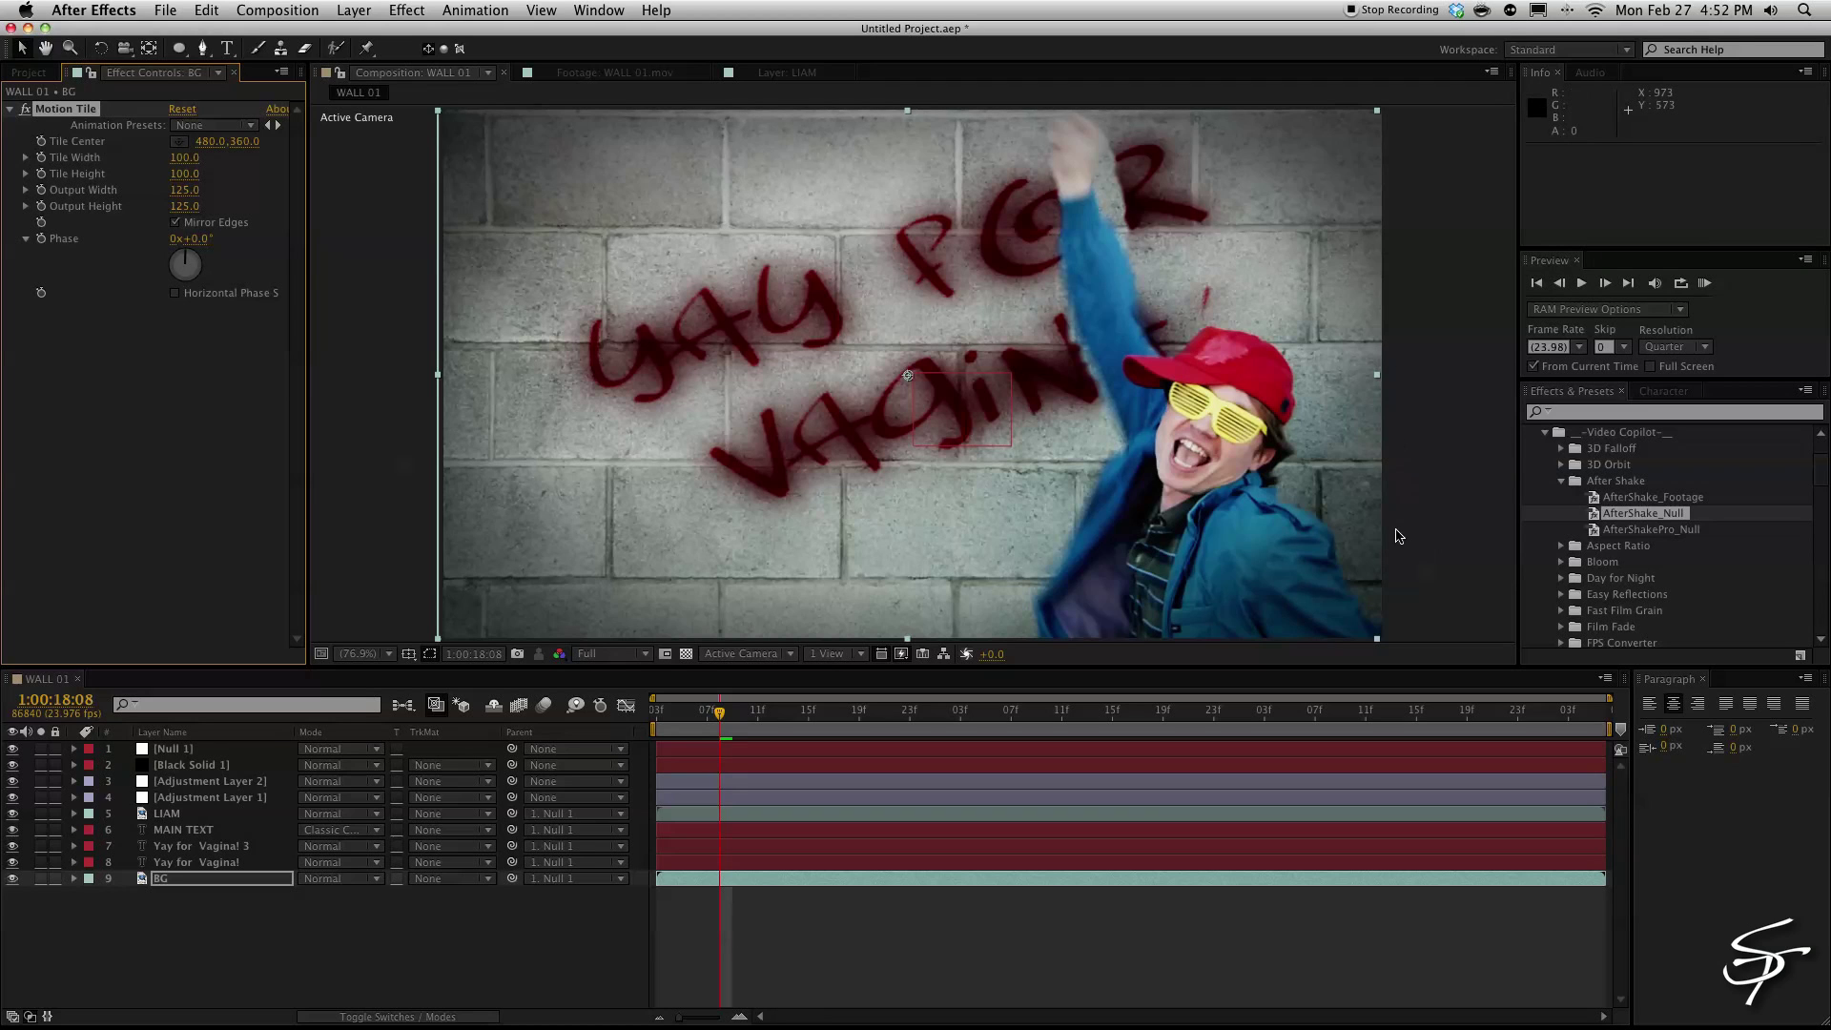
- Play a preview of the WALL 01 composition
key("space")
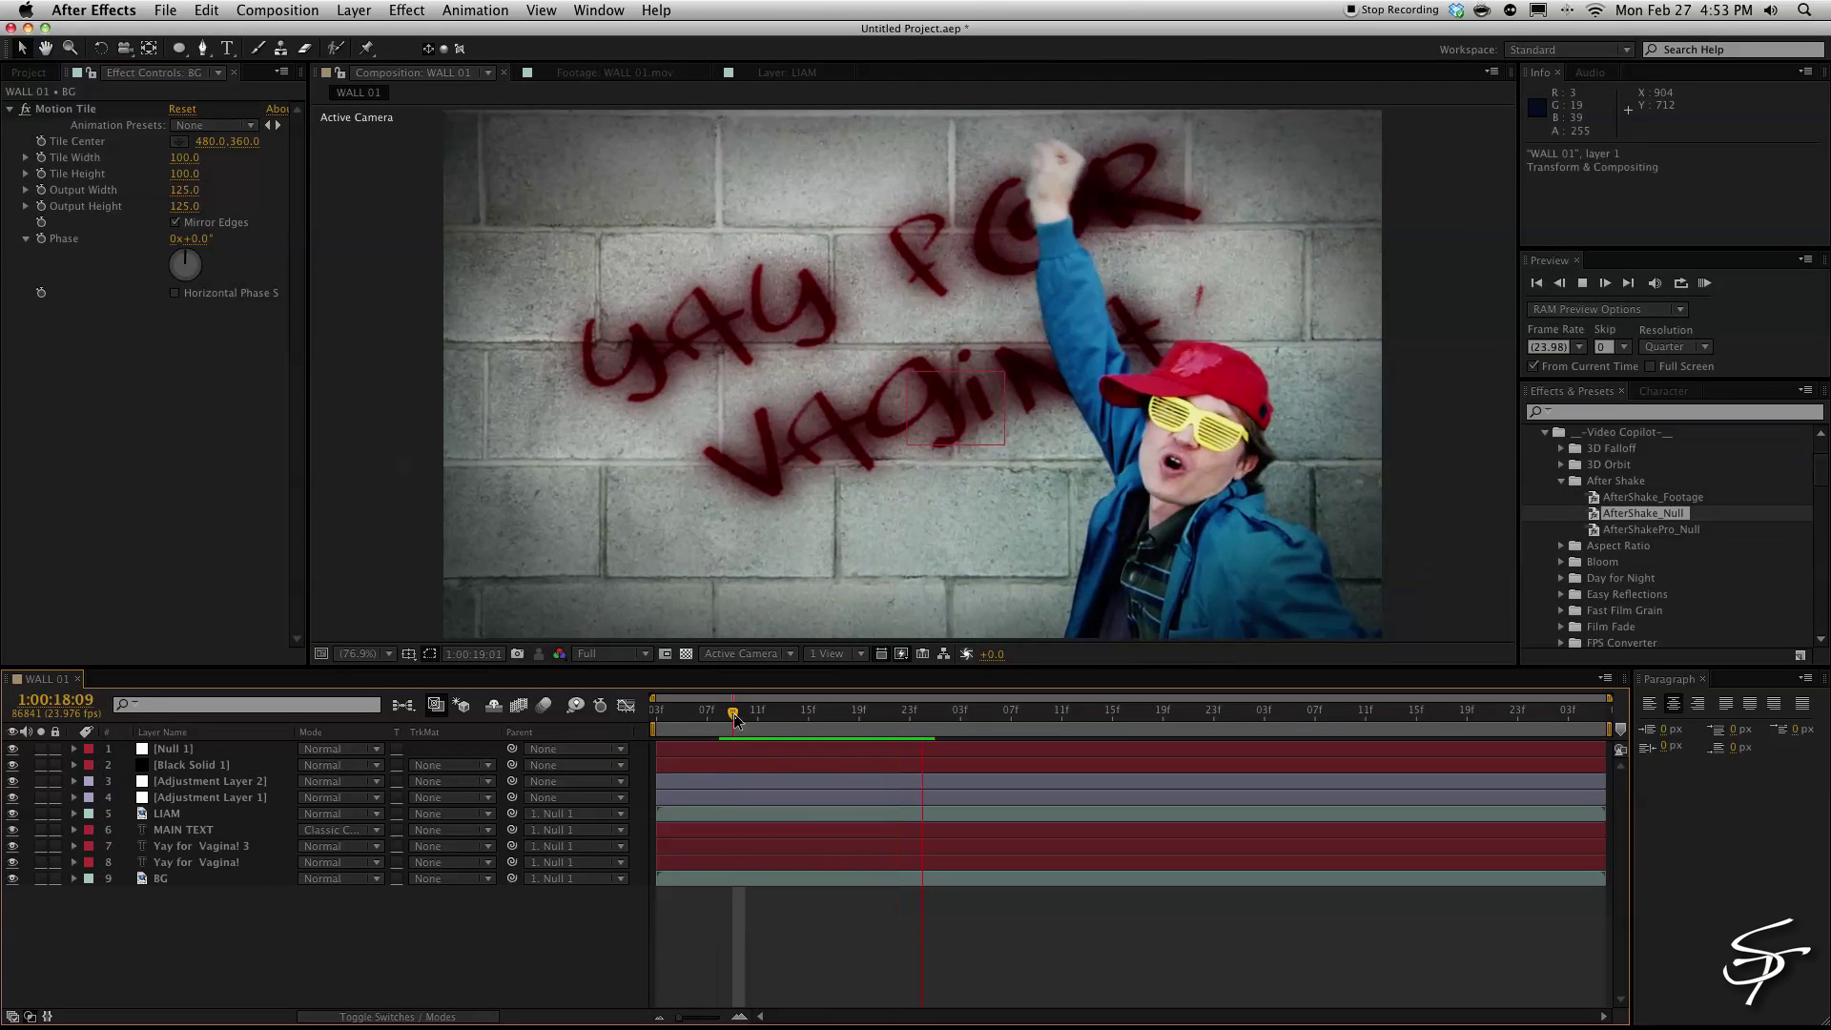